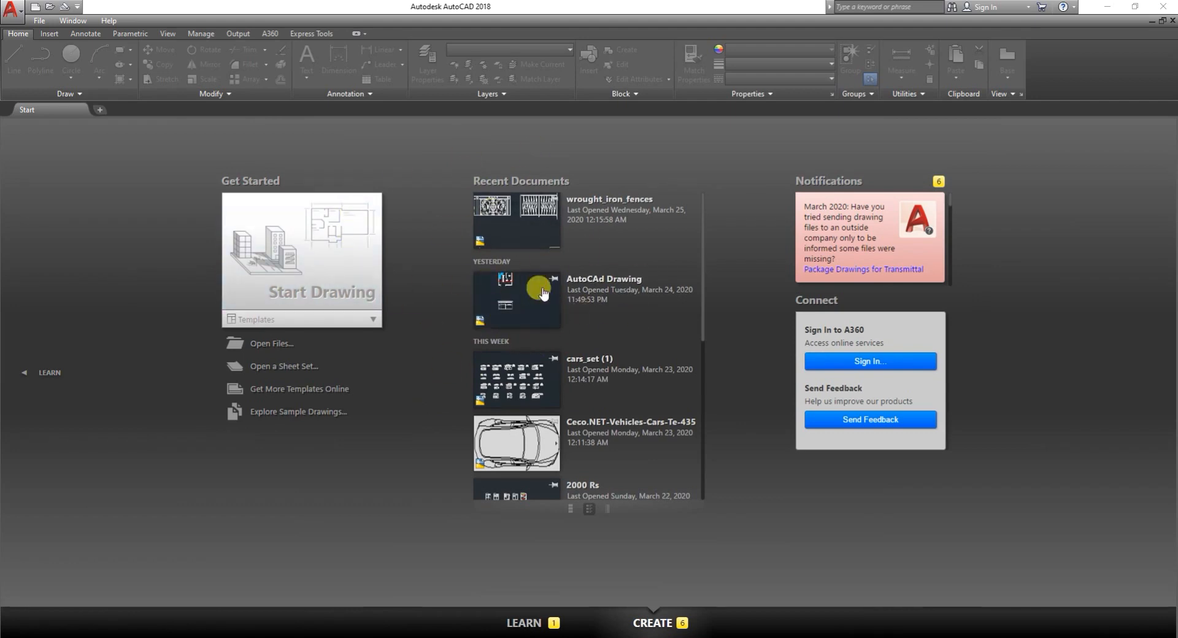
- Open the recent document AutoCAd Drawing
{"action": "left_click", "coordinate": [528, 312]}
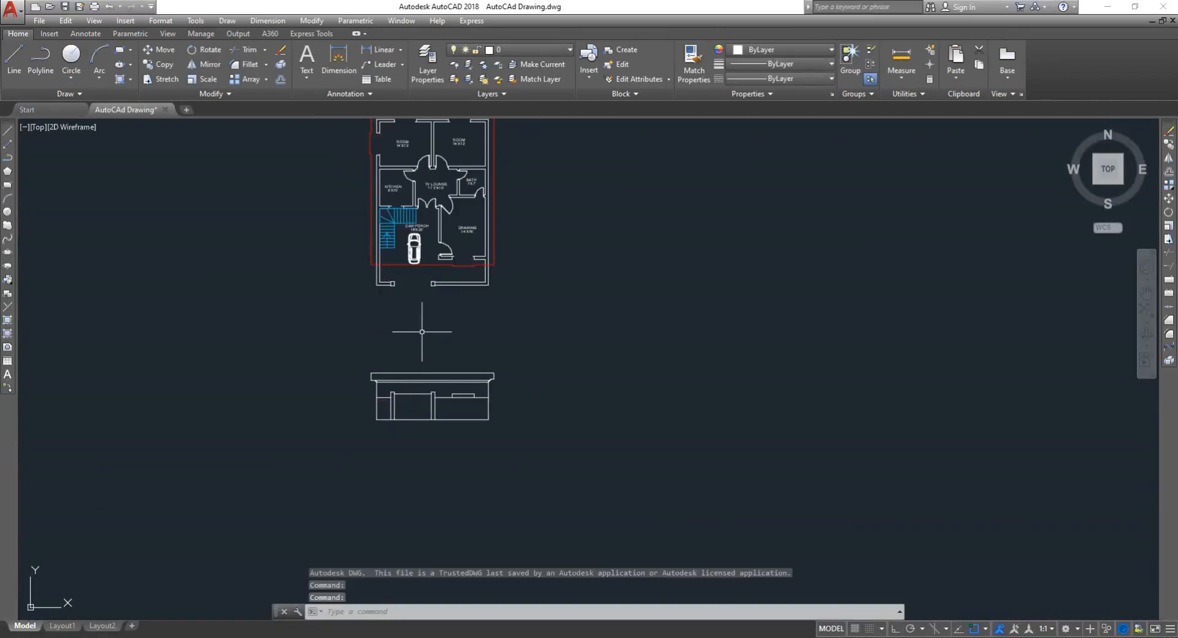
{"action": "scroll", "coordinate": [402, 430], "scroll_direction": "up", "scroll_amount": 2}
{"action": "scroll", "coordinate": [436, 368], "scroll_direction": "up", "scroll_amount": 2}
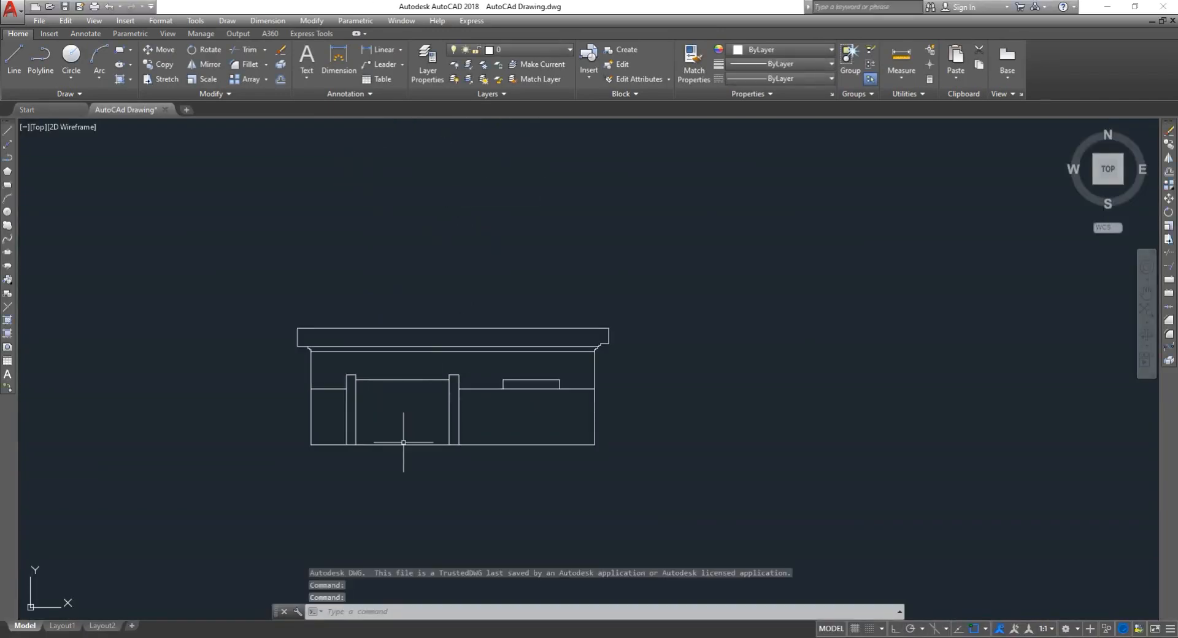
{"action": "scroll", "coordinate": [355, 359], "scroll_direction": "up", "scroll_amount": 2}
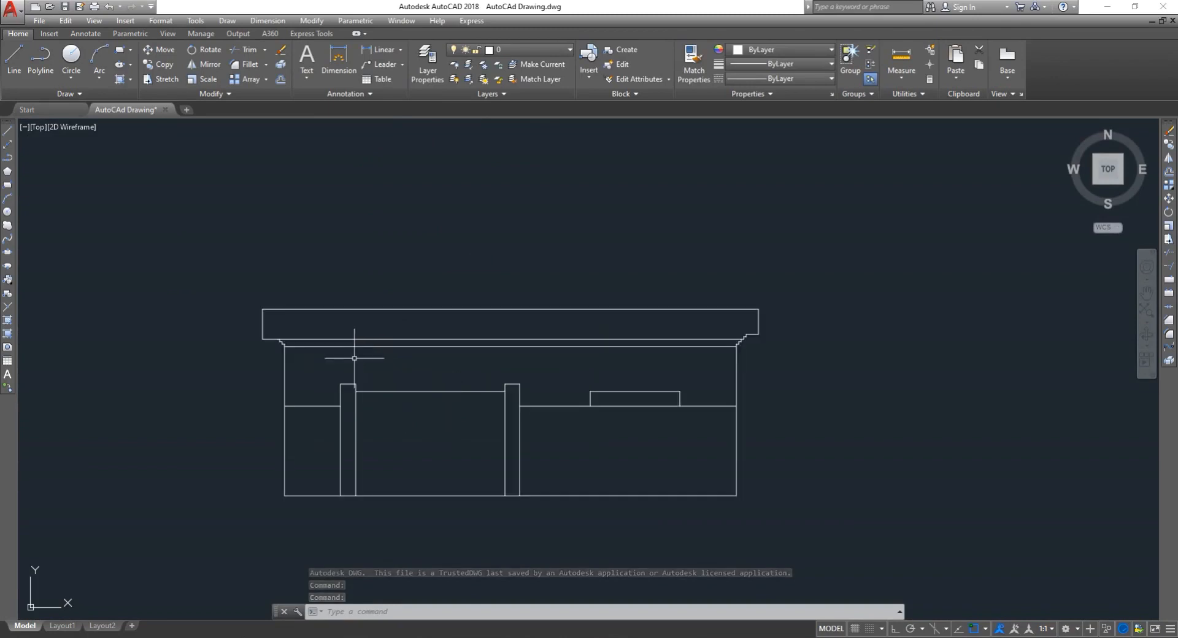
- Examine the house's front elevation beneath the floor plan, including the boundary wall, gate pillars, window and roof edge
{"action": "scroll", "coordinate": [355, 358], "scroll_direction": "down", "scroll_amount": 5}
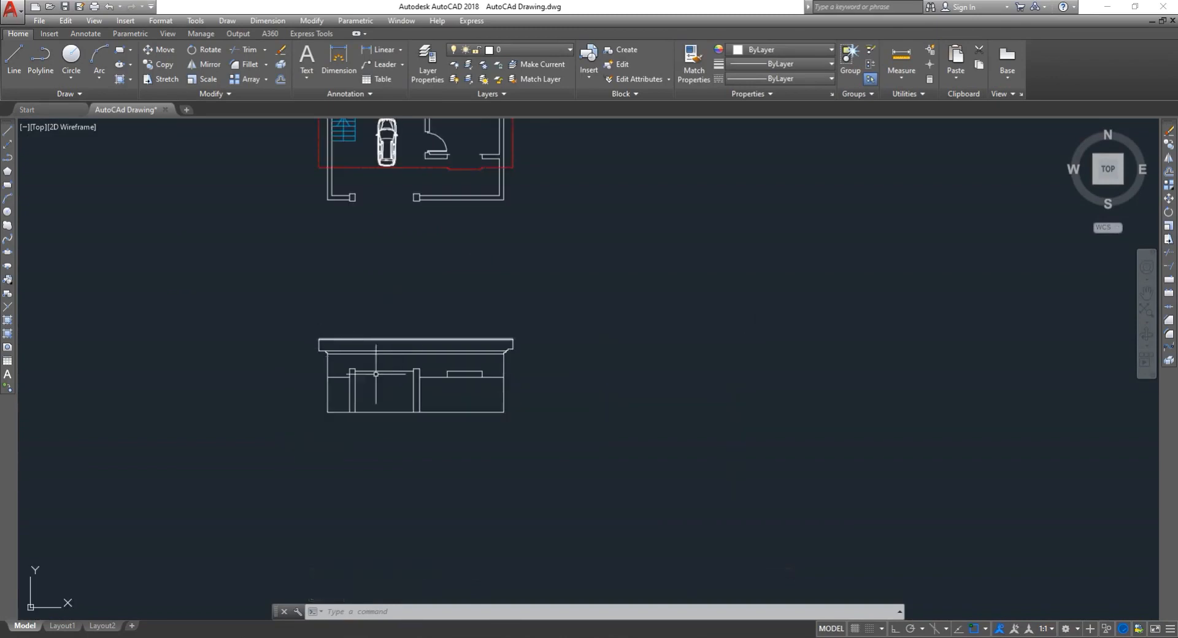
{"action": "scroll", "coordinate": [348, 346], "scroll_direction": "up", "scroll_amount": 3}
{"action": "scroll", "coordinate": [368, 366], "scroll_direction": "up", "scroll_amount": 2}
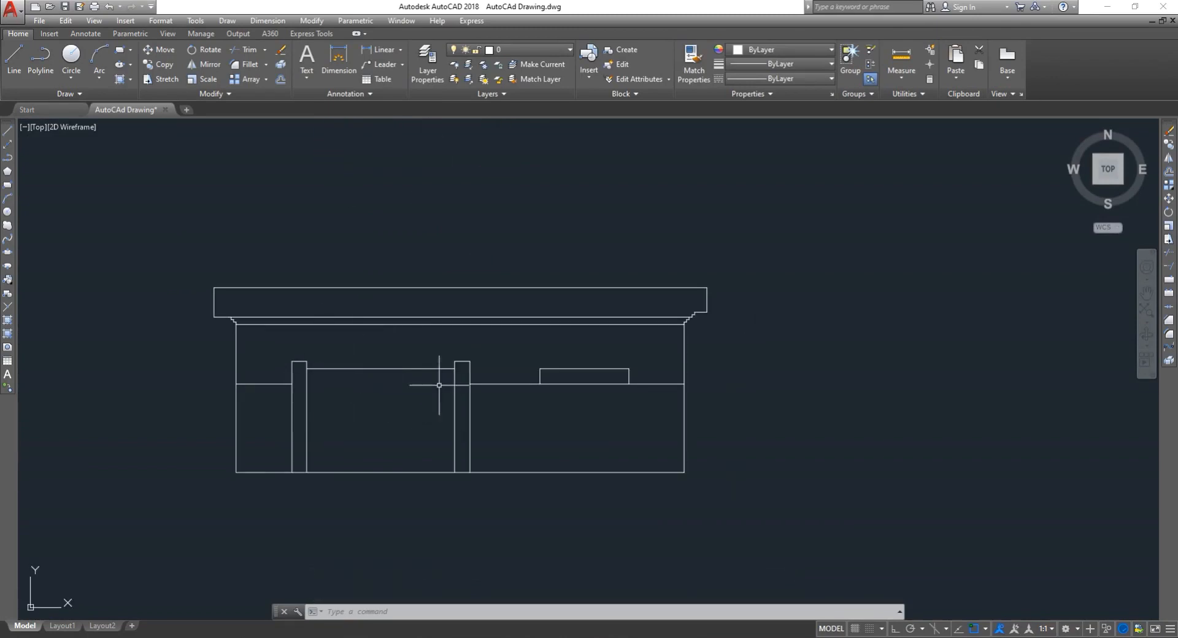
{"action": "scroll", "coordinate": [452, 369], "scroll_direction": "down", "scroll_amount": 4}
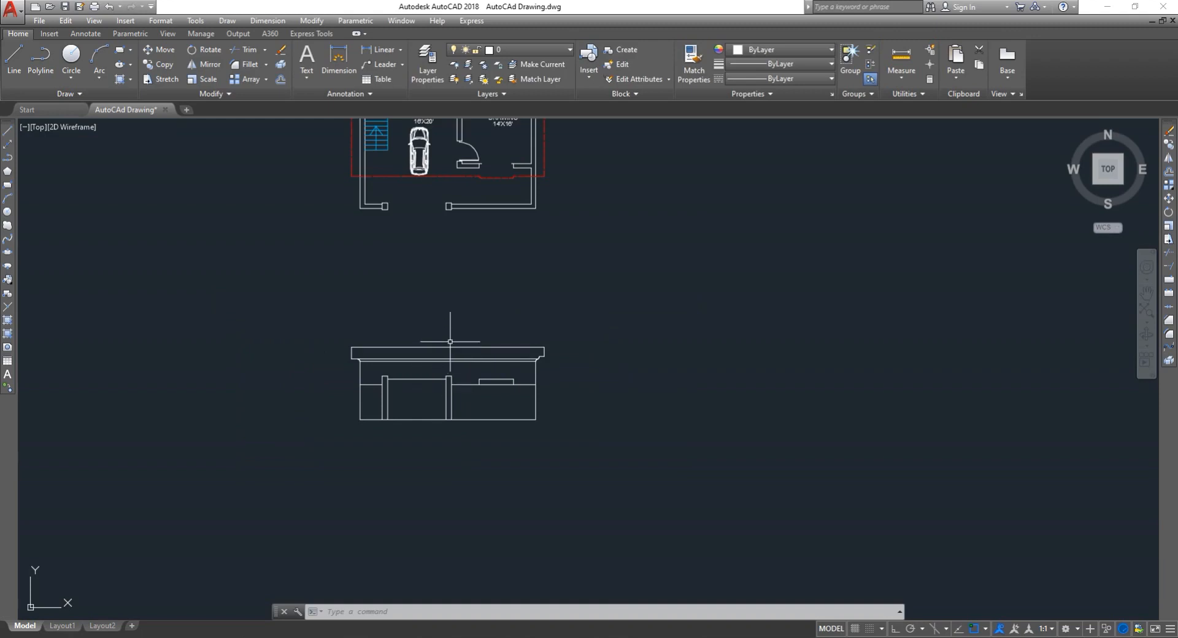
{"action": "scroll", "coordinate": [418, 254], "scroll_direction": "up", "scroll_amount": 2}
{"action": "scroll", "coordinate": [424, 350], "scroll_direction": "down", "scroll_amount": 3}
{"action": "scroll", "coordinate": [421, 473], "scroll_direction": "up", "scroll_amount": 4}
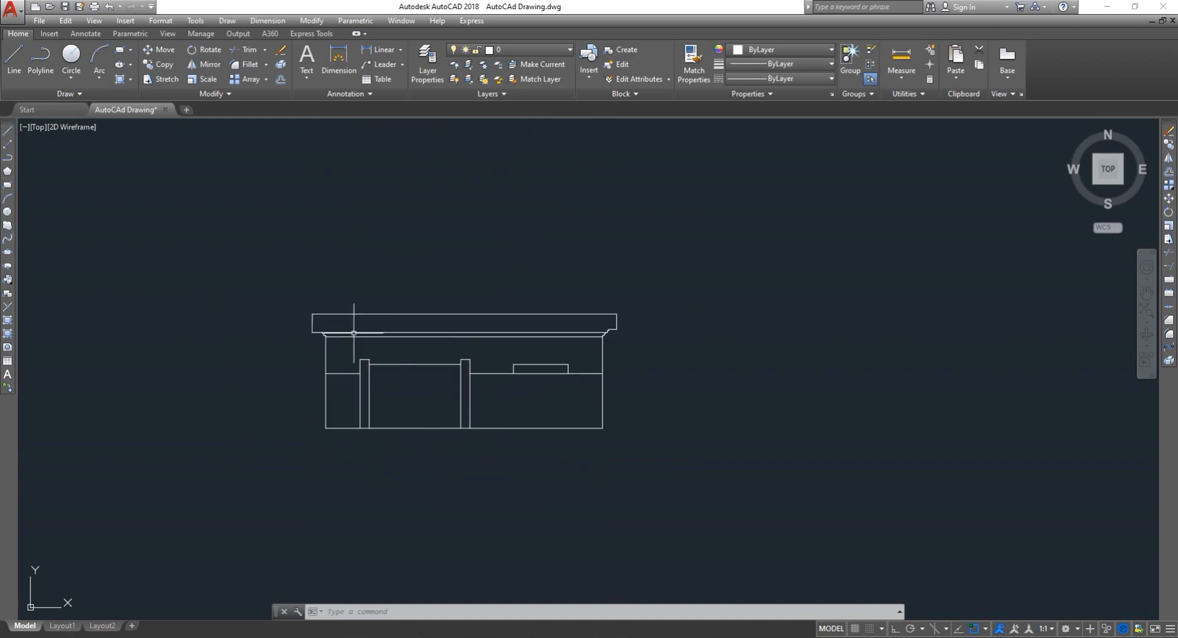
{"action": "scroll", "coordinate": [447, 343], "scroll_direction": "up", "scroll_amount": 3}
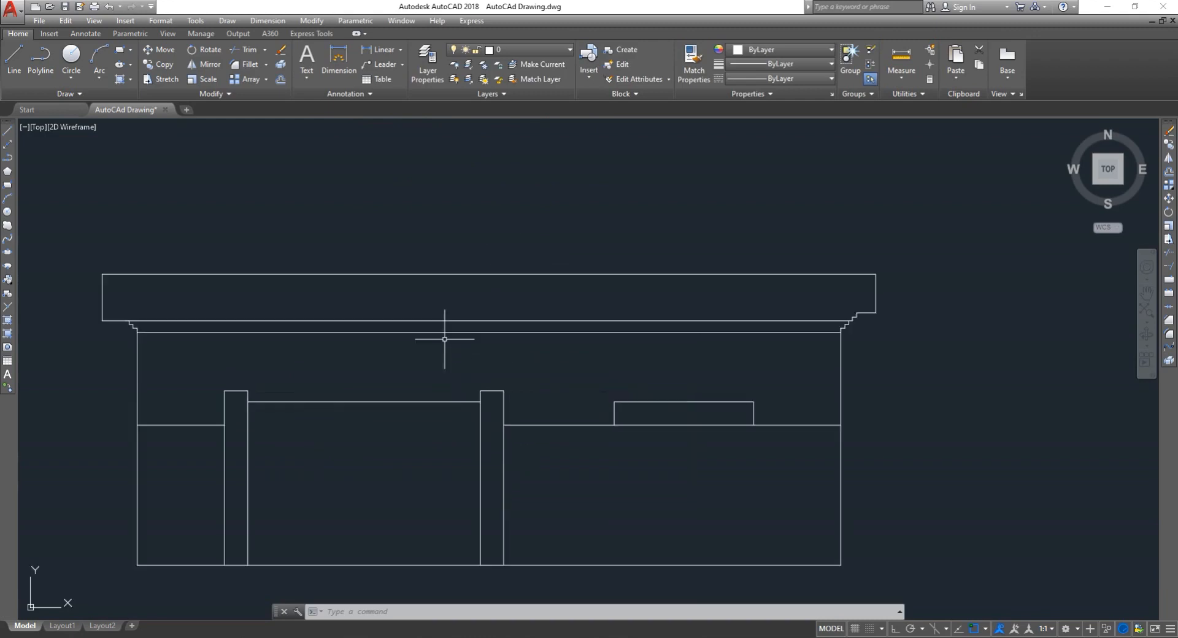
{"action": "scroll", "coordinate": [444, 338], "scroll_direction": "down", "scroll_amount": 3}
{"action": "scroll", "coordinate": [446, 378], "scroll_direction": "down", "scroll_amount": 3}
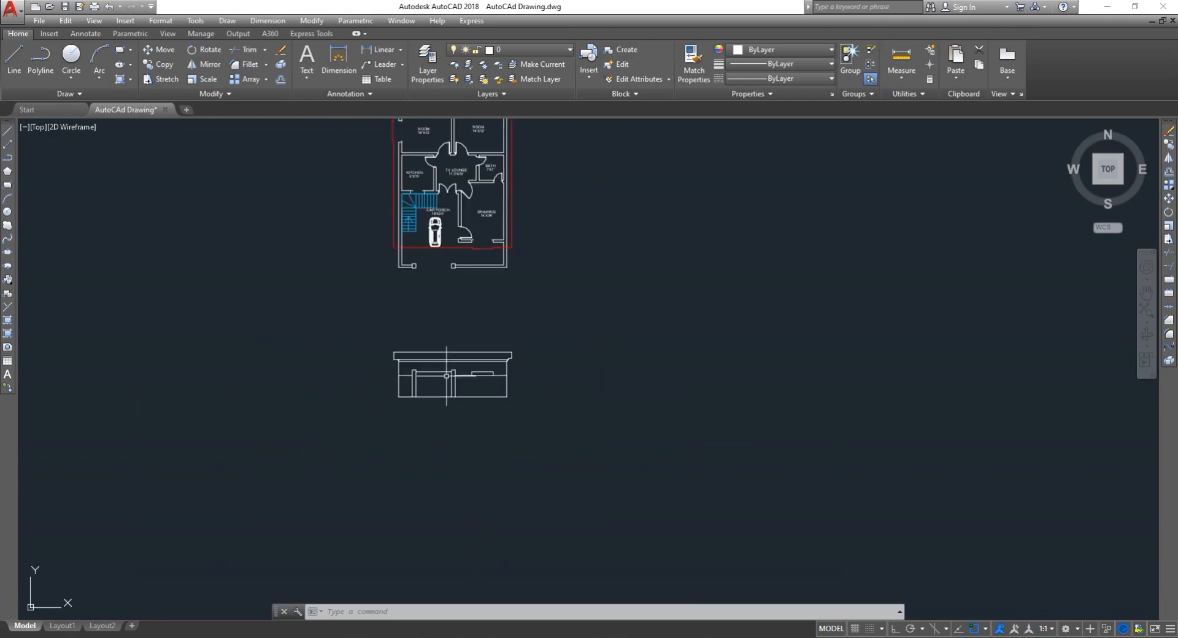
{"action": "scroll", "coordinate": [428, 251], "scroll_direction": "up", "scroll_amount": 3}
{"action": "scroll", "coordinate": [476, 465], "scroll_direction": "down", "scroll_amount": 3}
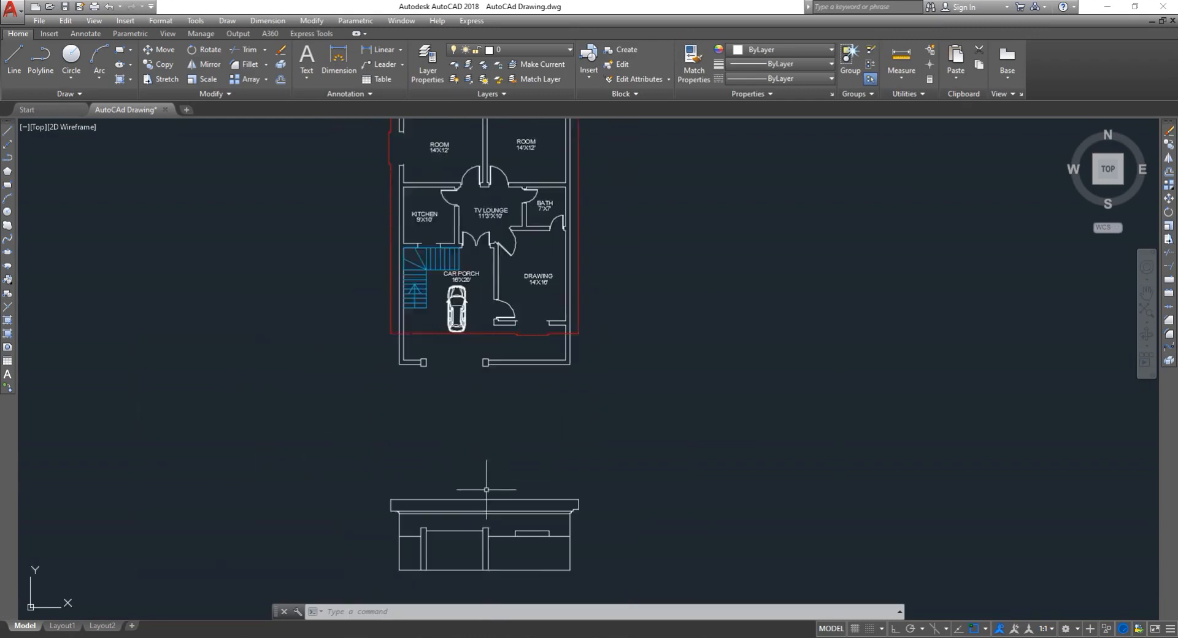
{"action": "scroll", "coordinate": [489, 532], "scroll_direction": "up", "scroll_amount": 5}
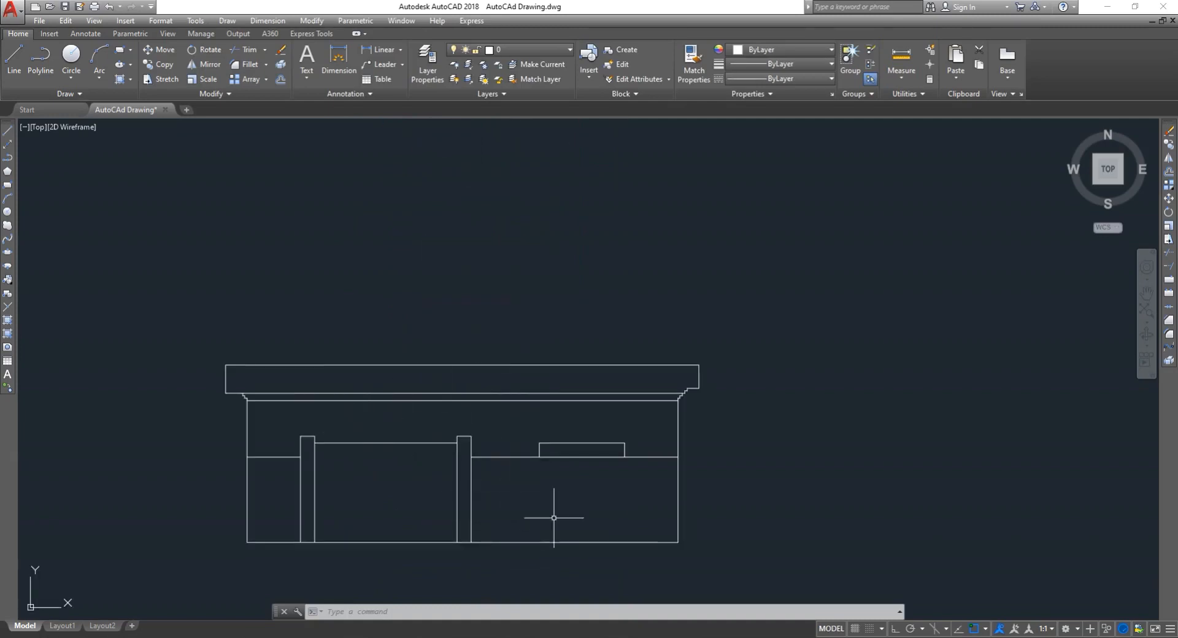
{"action": "scroll", "coordinate": [590, 496], "scroll_direction": "up", "scroll_amount": 4}
{"action": "scroll", "coordinate": [565, 474], "scroll_direction": "down", "scroll_amount": 2}
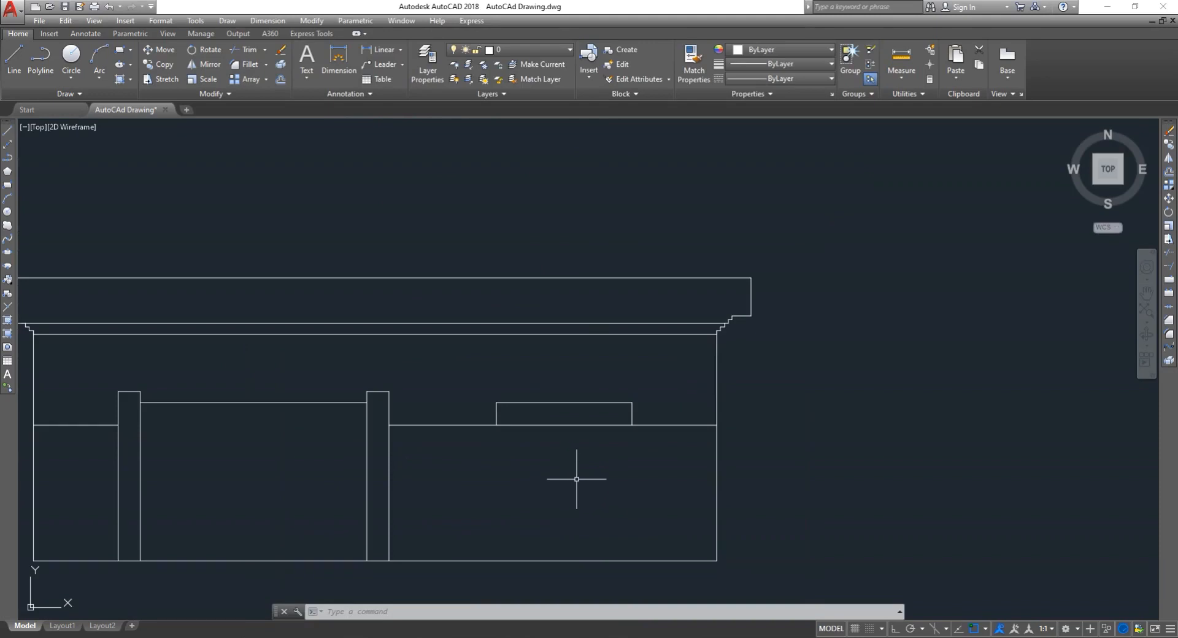
{"action": "scroll", "coordinate": [279, 469], "scroll_direction": "down", "scroll_amount": 2}
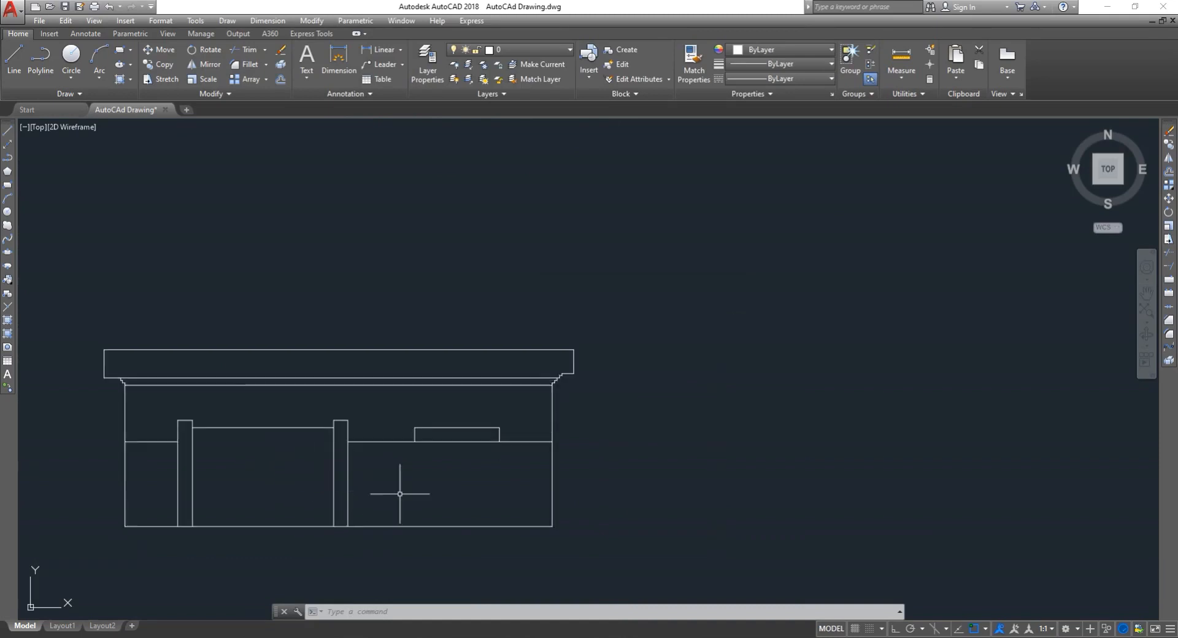
{"action": "scroll", "coordinate": [457, 498], "scroll_direction": "up", "scroll_amount": 2}
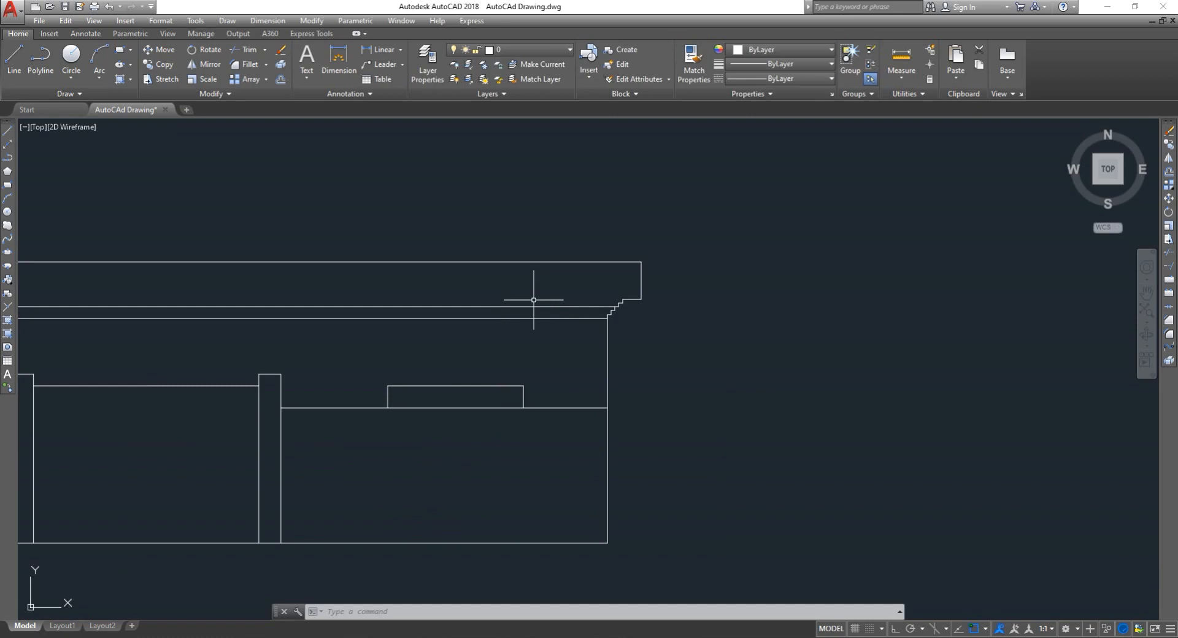
{"action": "scroll", "coordinate": [538, 300], "scroll_direction": "down", "scroll_amount": 2}
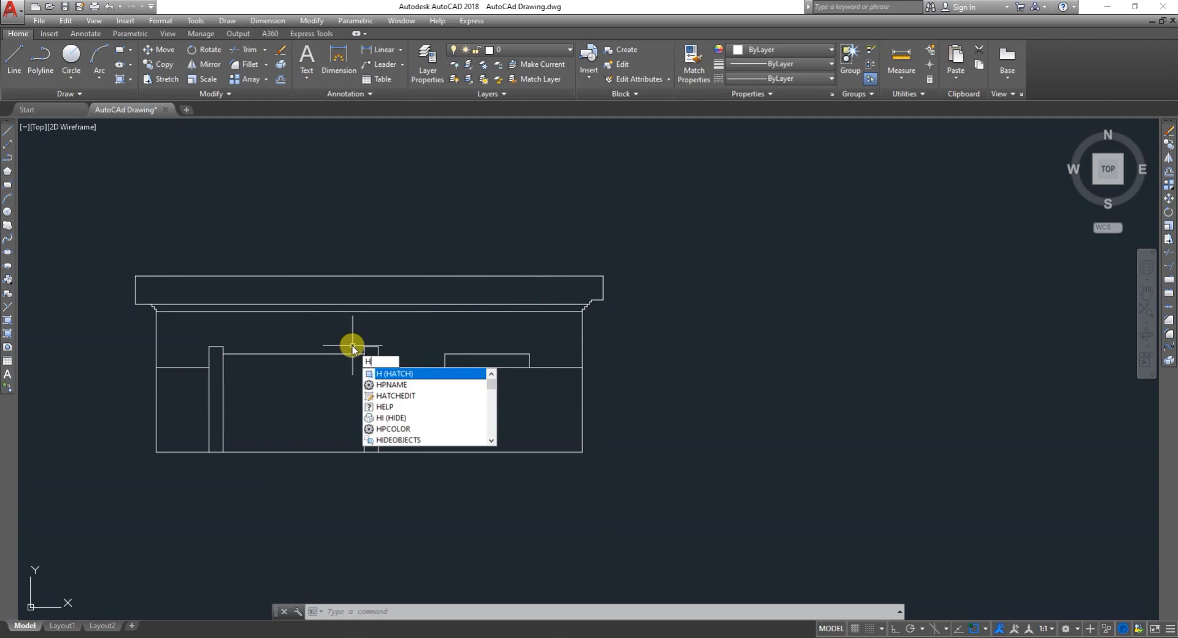
- Start a hatch with the BRICK pattern and fill the boundary wall areas on both sides of the gate
{"action": "key", "text": "Return"}
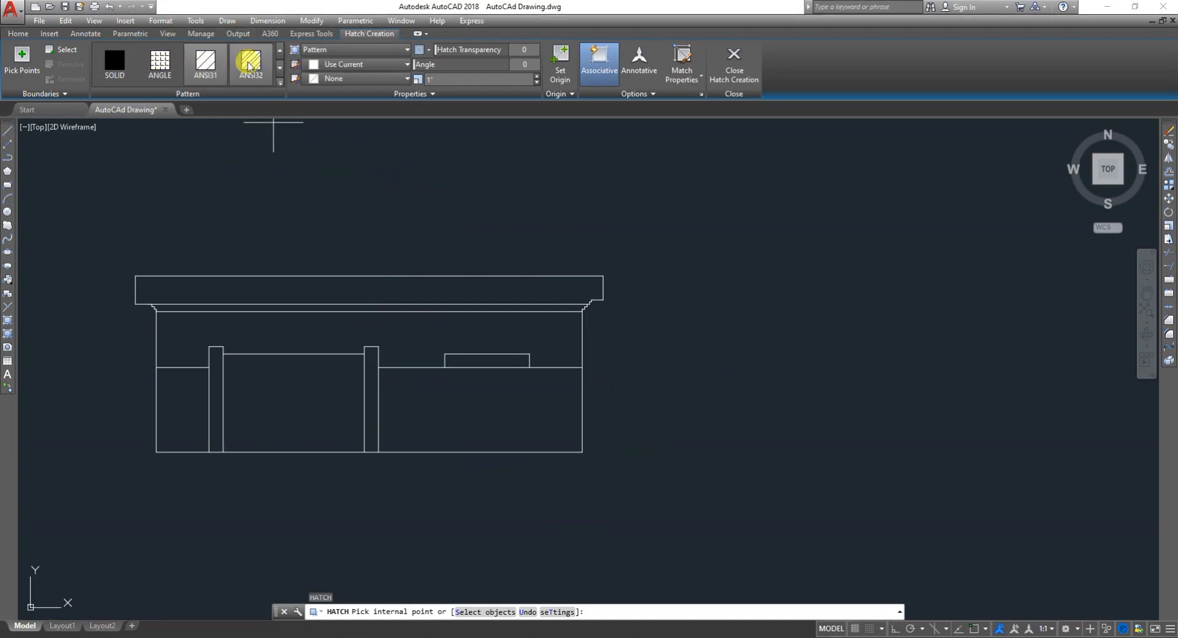
{"action": "left_click", "coordinate": [279, 81]}
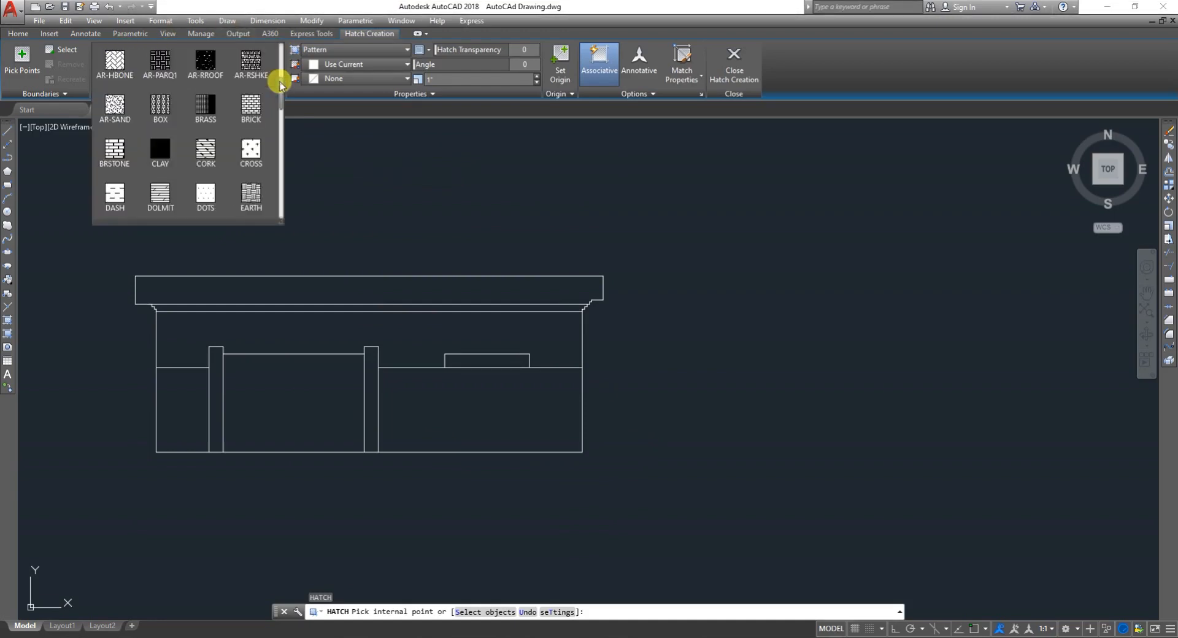
{"action": "scroll", "coordinate": [282, 92], "scroll_direction": "down", "scroll_amount": 1}
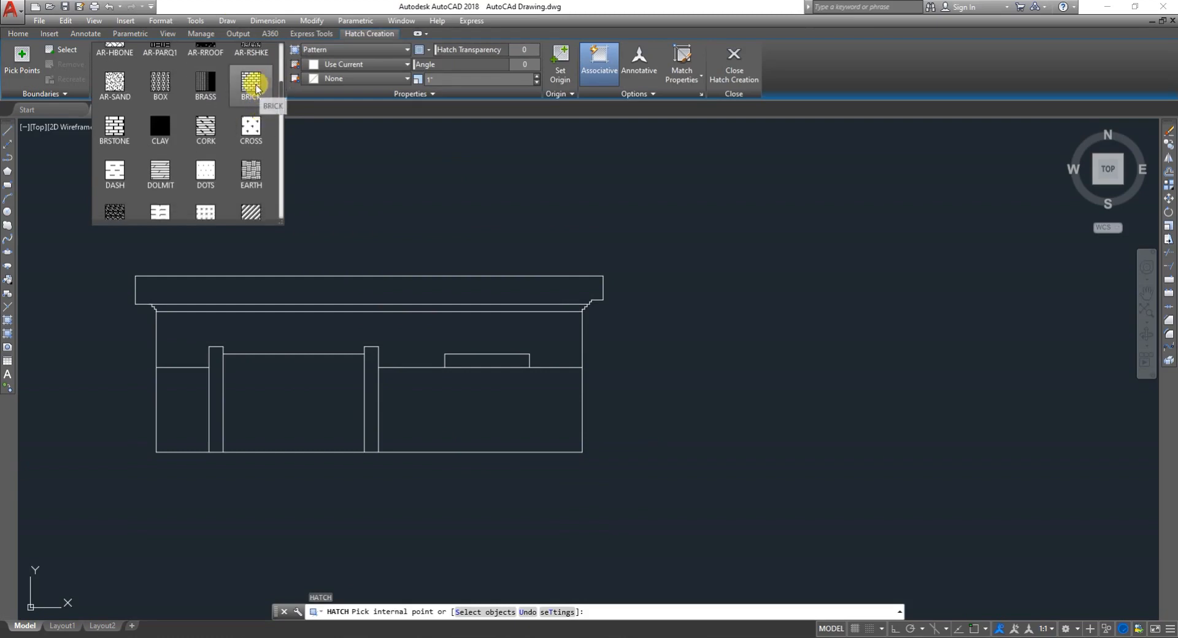
{"action": "left_click", "coordinate": [256, 89]}
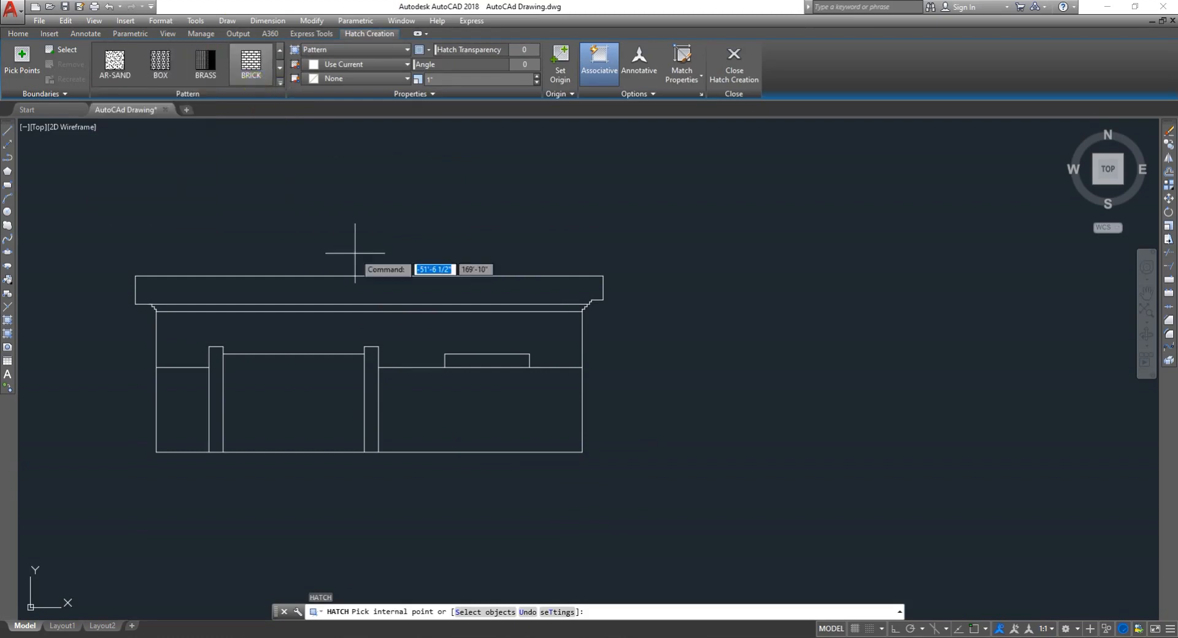
{"action": "left_click", "coordinate": [408, 394]}
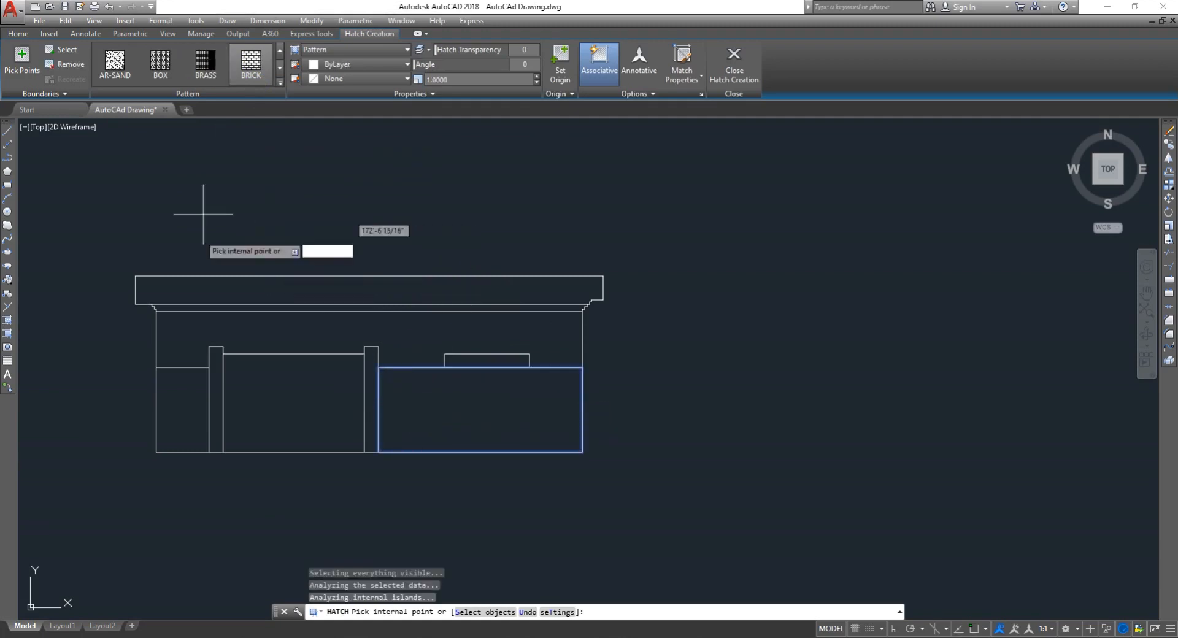
{"action": "left_click", "coordinate": [175, 404]}
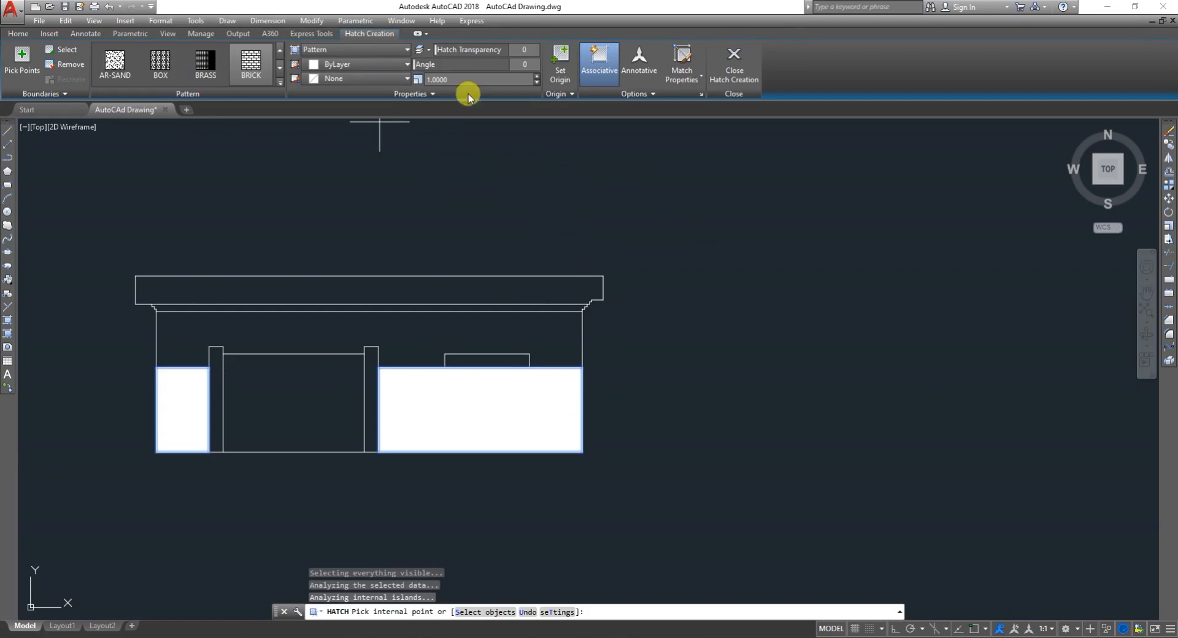
- Set the brick hatch scale to 17 and finish the hatch on the boundary walls
{"action": "scroll", "coordinate": [495, 426], "scroll_direction": "up", "scroll_amount": 2}
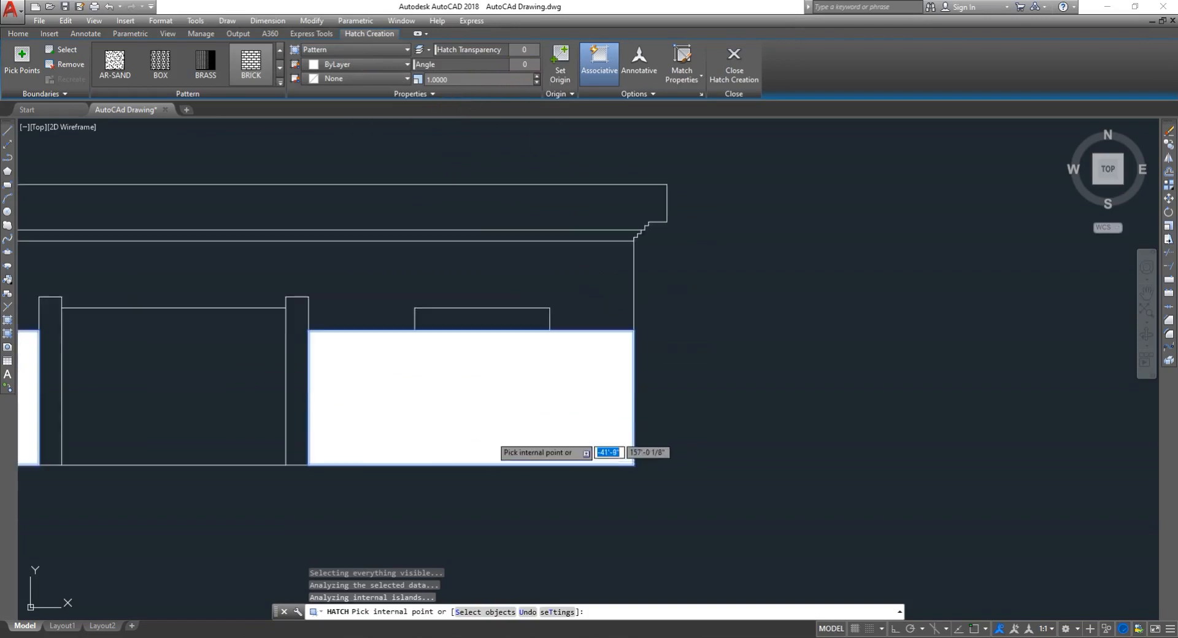
{"action": "scroll", "coordinate": [496, 427], "scroll_direction": "up", "scroll_amount": 4}
{"action": "scroll", "coordinate": [485, 338], "scroll_direction": "down", "scroll_amount": 2}
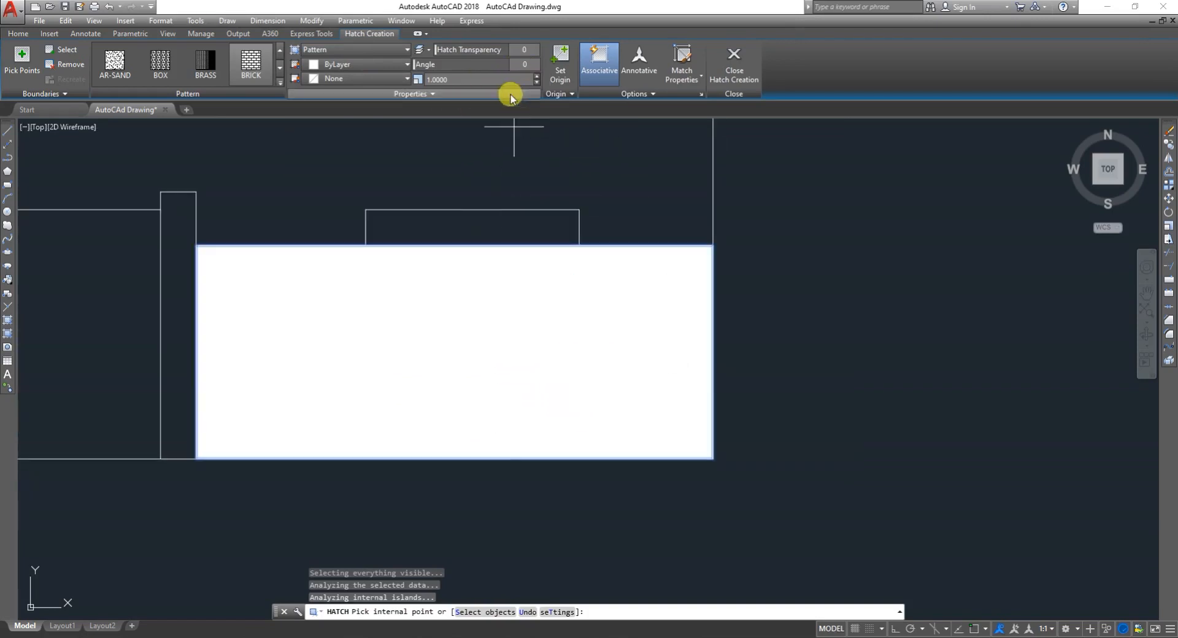
{"action": "left_click", "coordinate": [539, 74]}
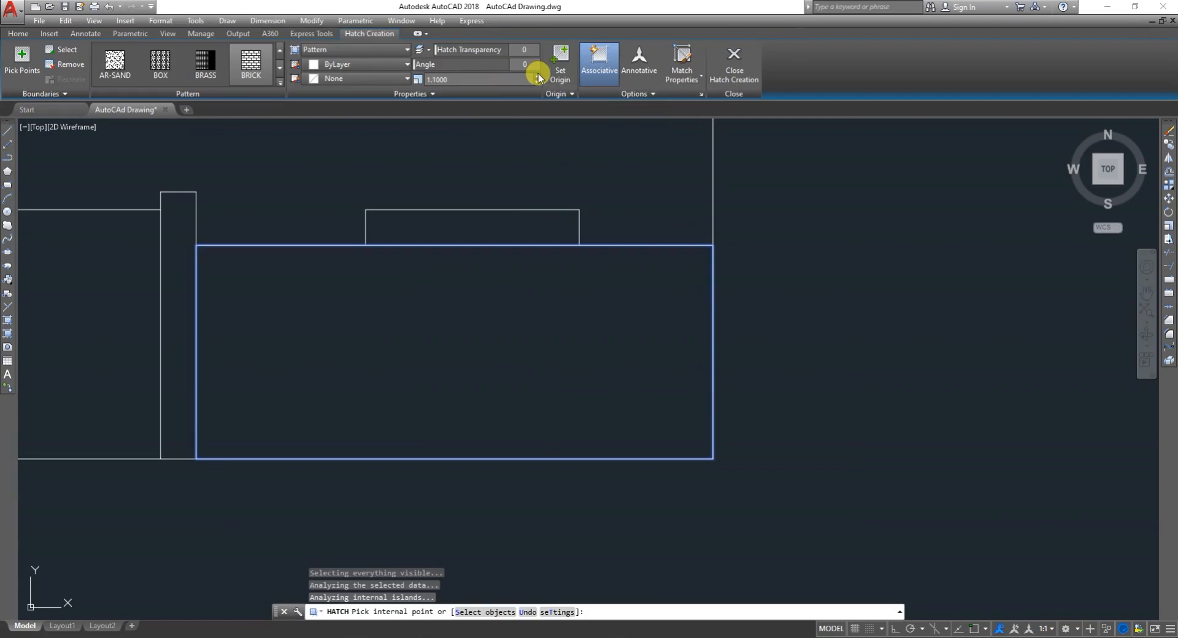
{"action": "left_click", "coordinate": [536, 74]}
{"action": "left_click", "coordinate": [536, 75]}
{"action": "left_click", "coordinate": [536, 75]}
{"action": "left_click", "coordinate": [536, 75]}
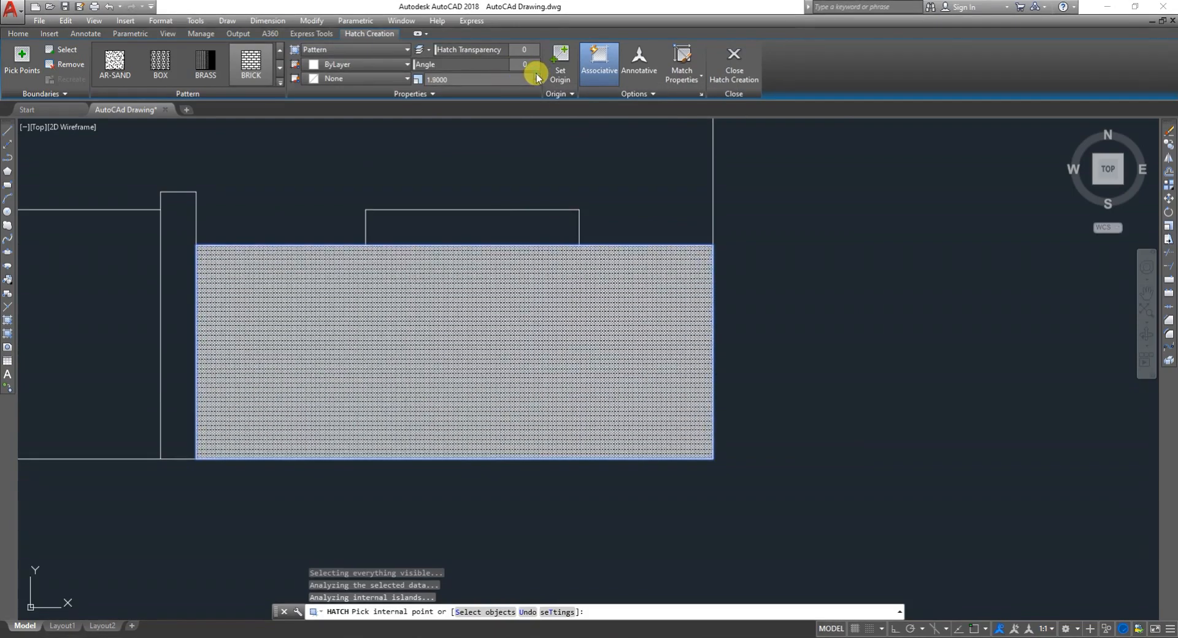
{"action": "left_click", "coordinate": [536, 75]}
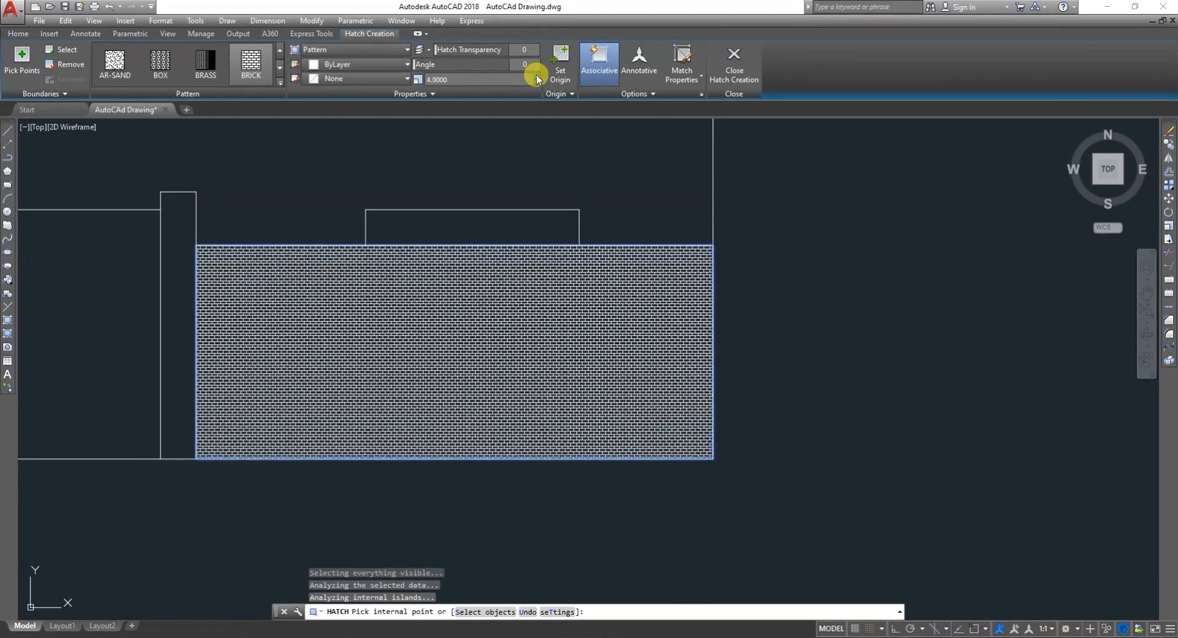
{"action": "left_click", "coordinate": [536, 75]}
{"action": "left_click", "coordinate": [536, 75]}
{"action": "left_click", "coordinate": [536, 75]}
{"action": "left_click", "coordinate": [536, 75]}
{"action": "left_click", "coordinate": [536, 75]}
{"action": "left_click", "coordinate": [536, 74]}
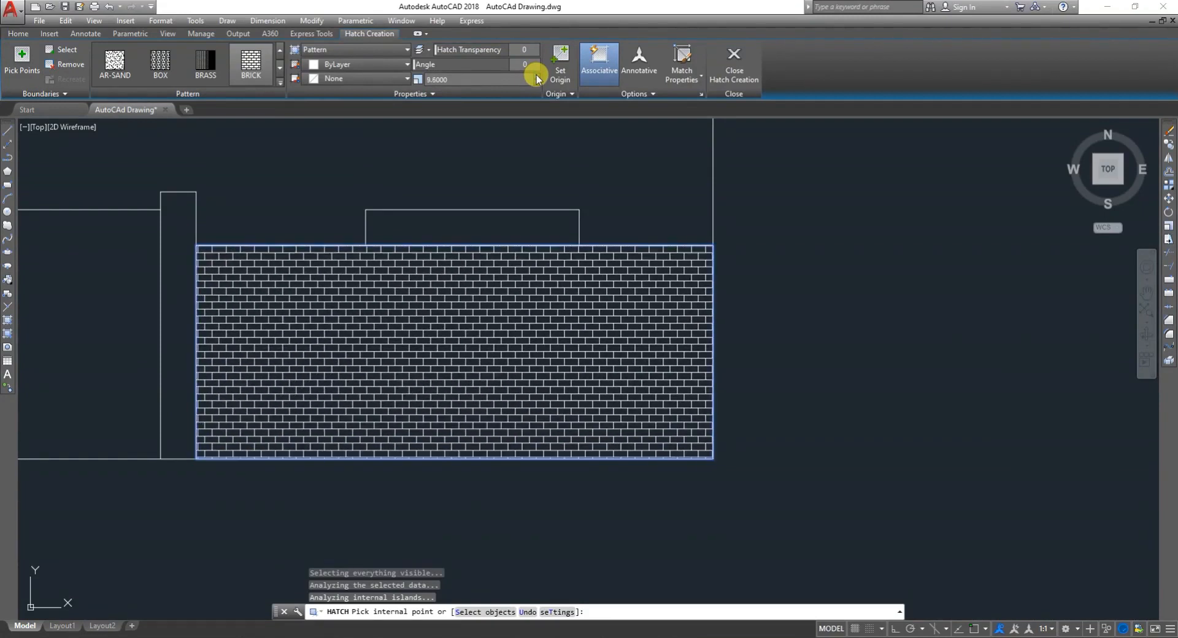
{"action": "left_click_drag", "start_coordinate": [536, 76], "coordinate": [536, 76]}
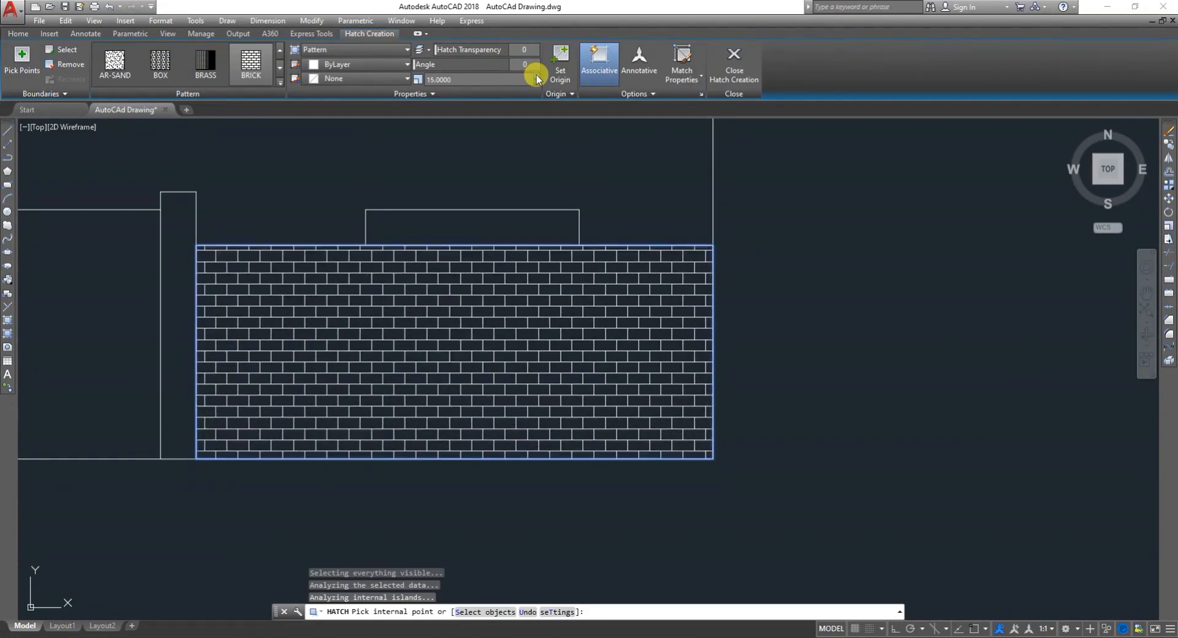
{"action": "left_click", "coordinate": [537, 77]}
{"action": "left_click", "coordinate": [537, 77]}
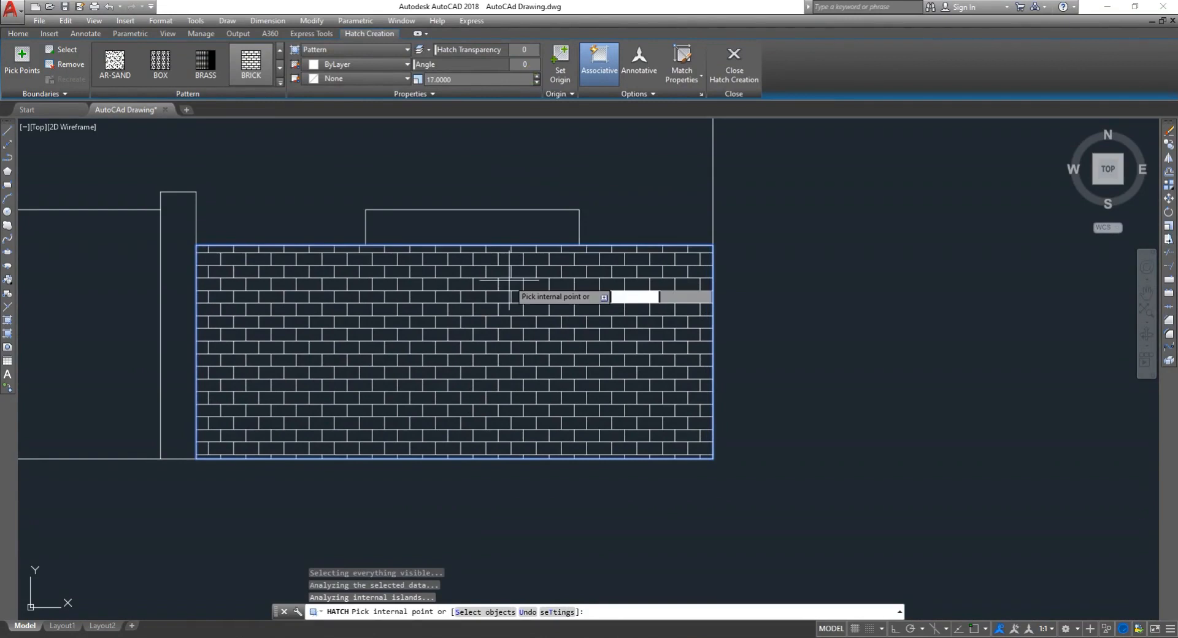
{"action": "scroll", "coordinate": [509, 280], "scroll_direction": "down", "scroll_amount": 5}
{"action": "scroll", "coordinate": [491, 270], "scroll_direction": "up", "scroll_amount": 2}
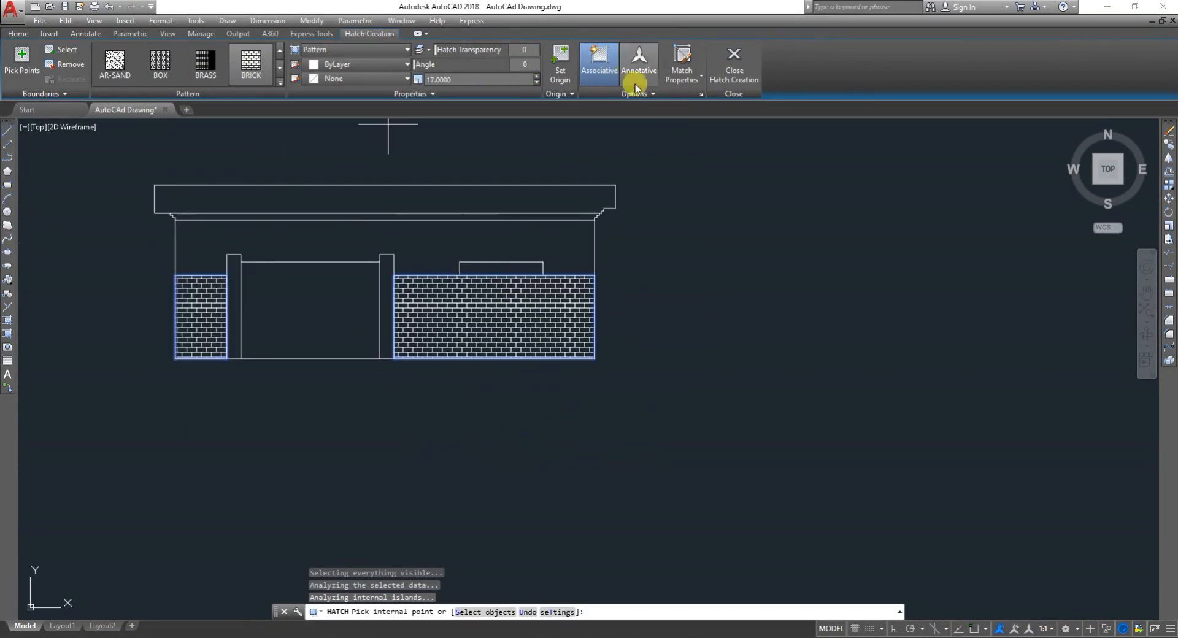
{"action": "left_click", "coordinate": [739, 65]}
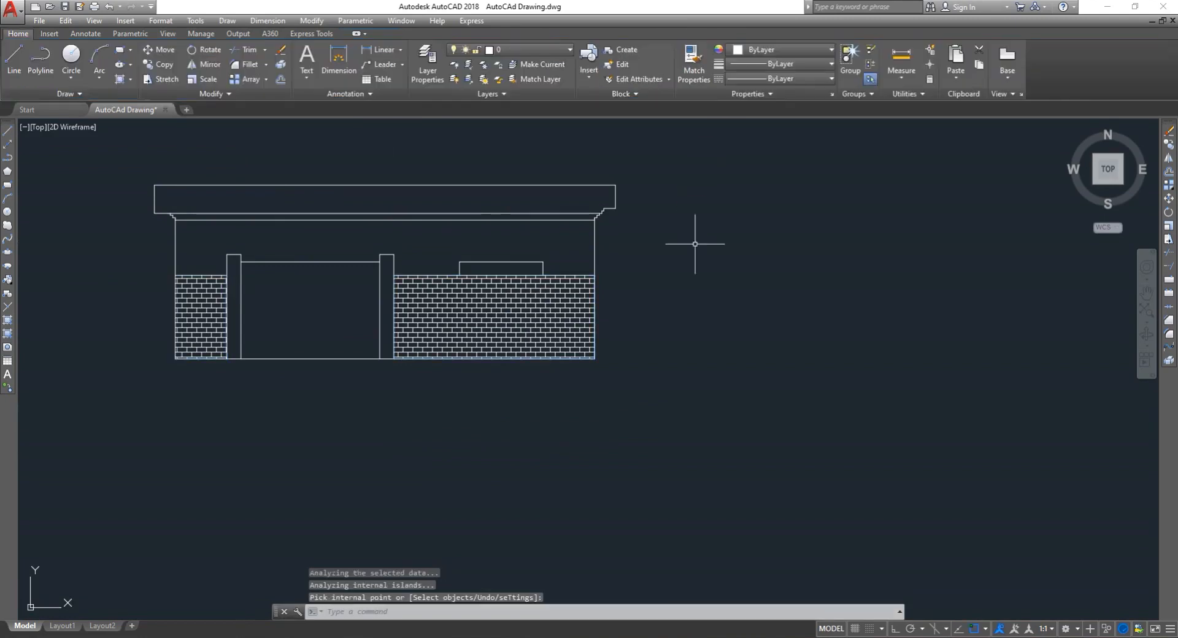
{"action": "left_click", "coordinate": [696, 248]}
{"action": "left_click", "coordinate": [676, 362]}
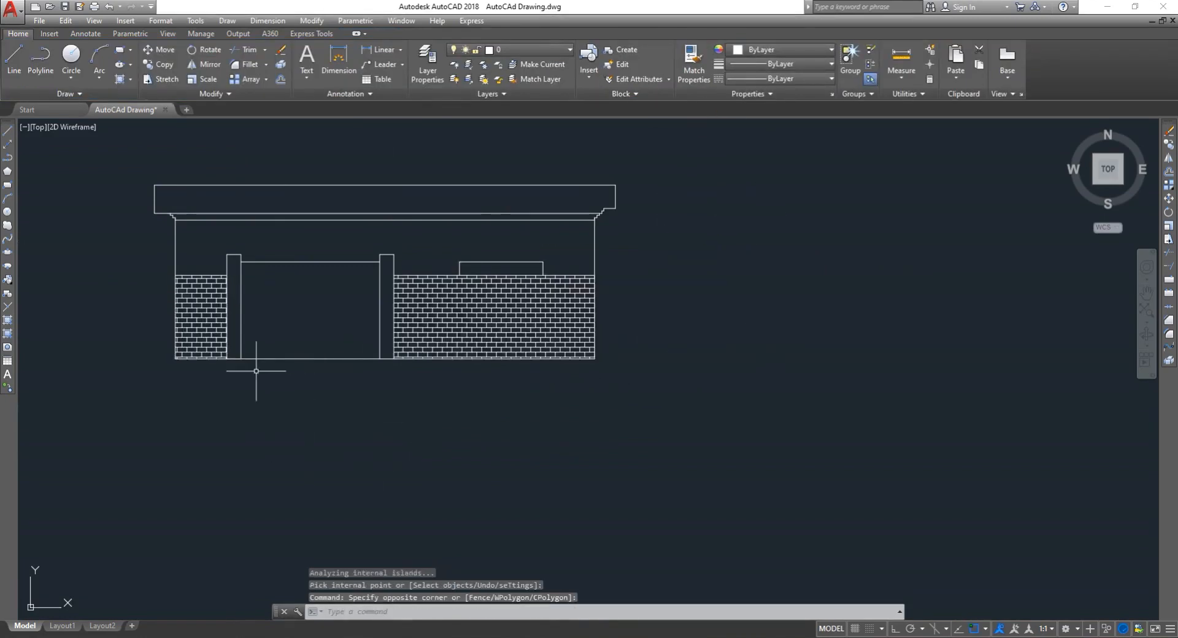
- Fill the narrow stepped band beneath the roof slab with a SOLID hatch and finish the hatch
{"action": "scroll", "coordinate": [430, 186], "scroll_direction": "up", "scroll_amount": 2}
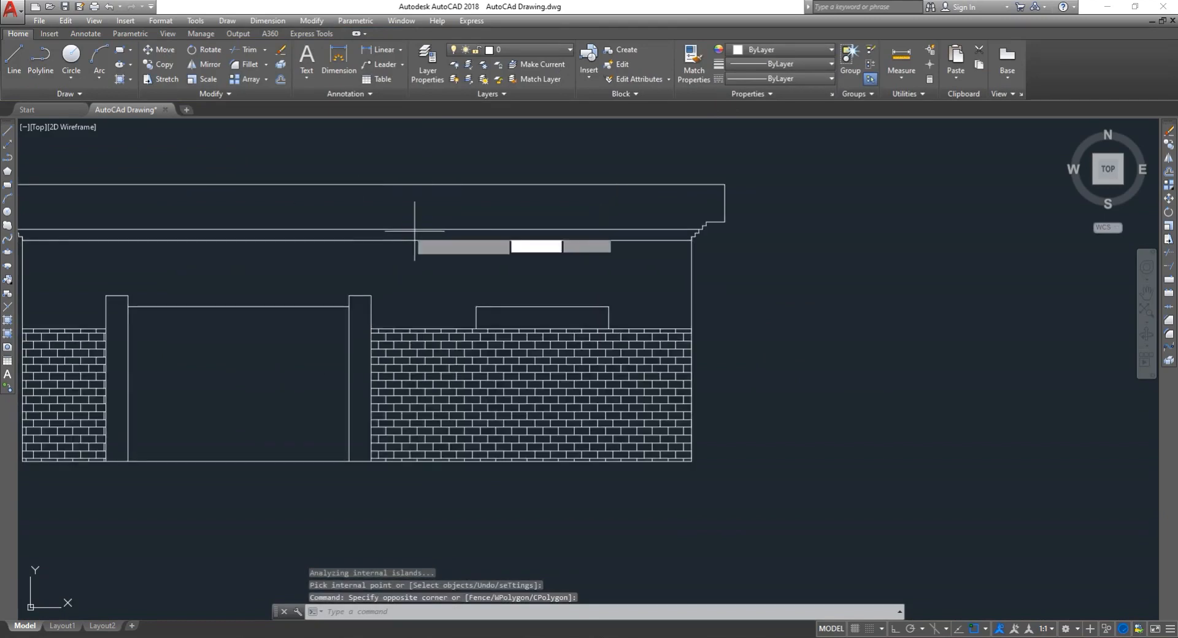
{"action": "key", "text": "Escape"}
{"action": "key", "text": "Return"}
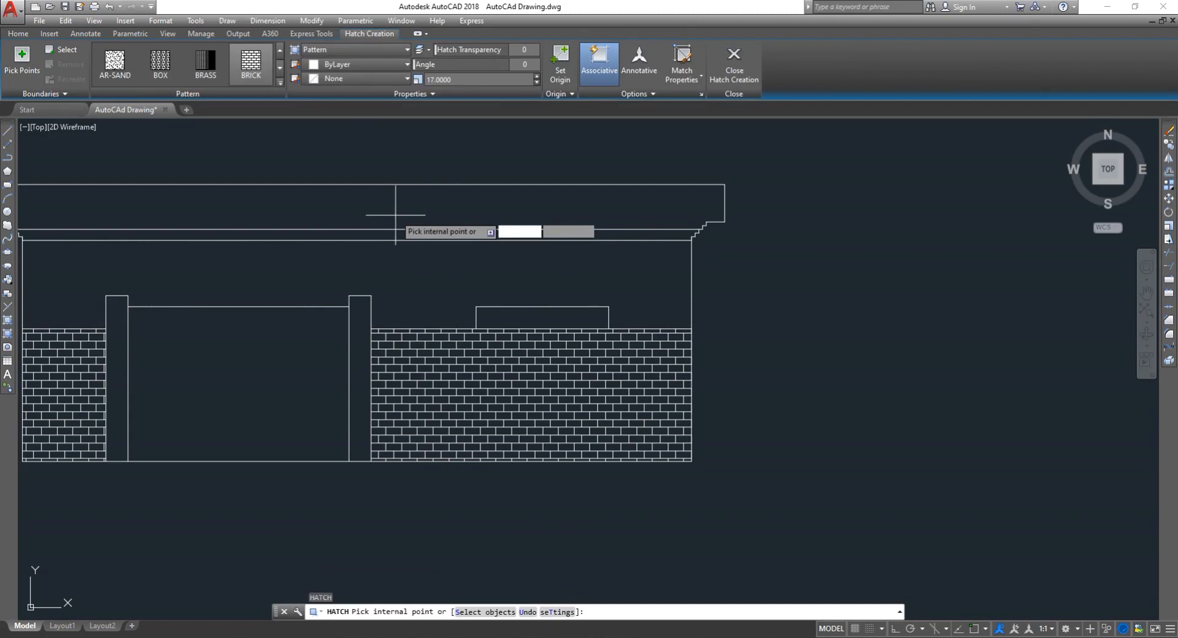
{"action": "right_click", "coordinate": [392, 215]}
{"action": "right_click", "coordinate": [392, 215]}
{"action": "left_click", "coordinate": [429, 239]}
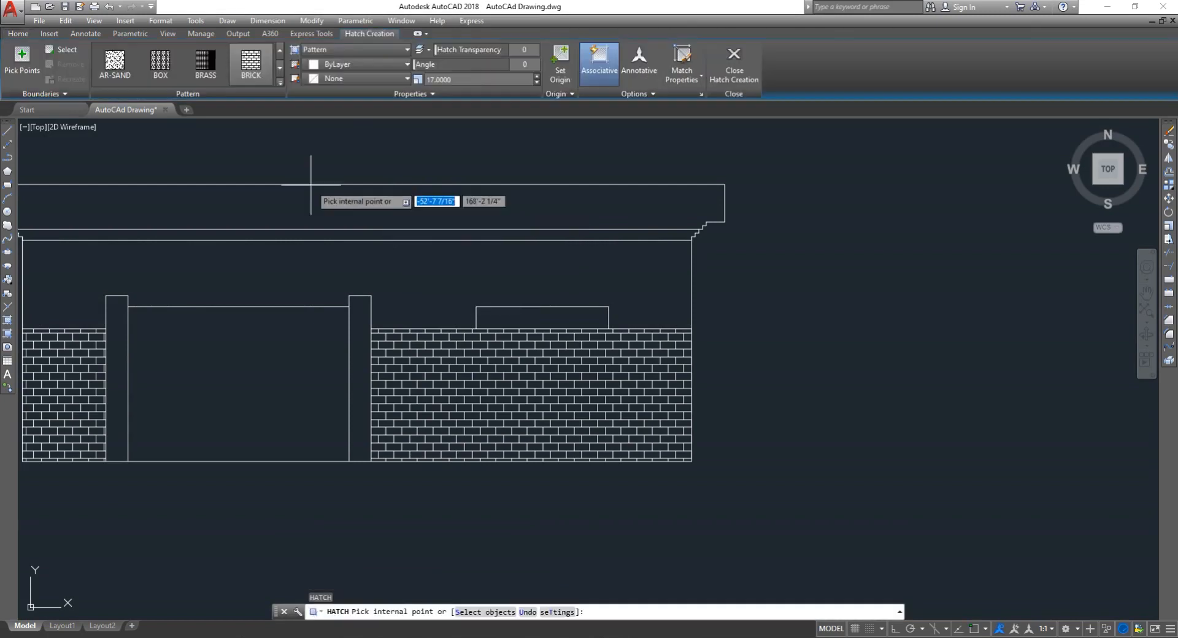
{"action": "left_click", "coordinate": [280, 51]}
{"action": "left_click", "coordinate": [281, 51]}
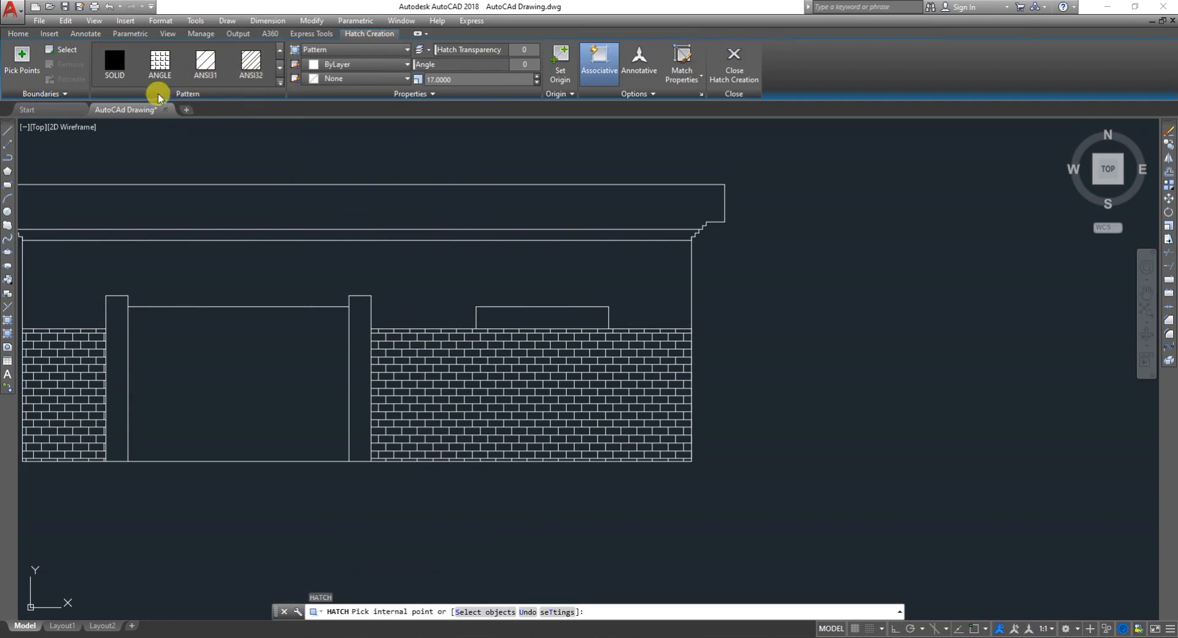
{"action": "left_click", "coordinate": [116, 61]}
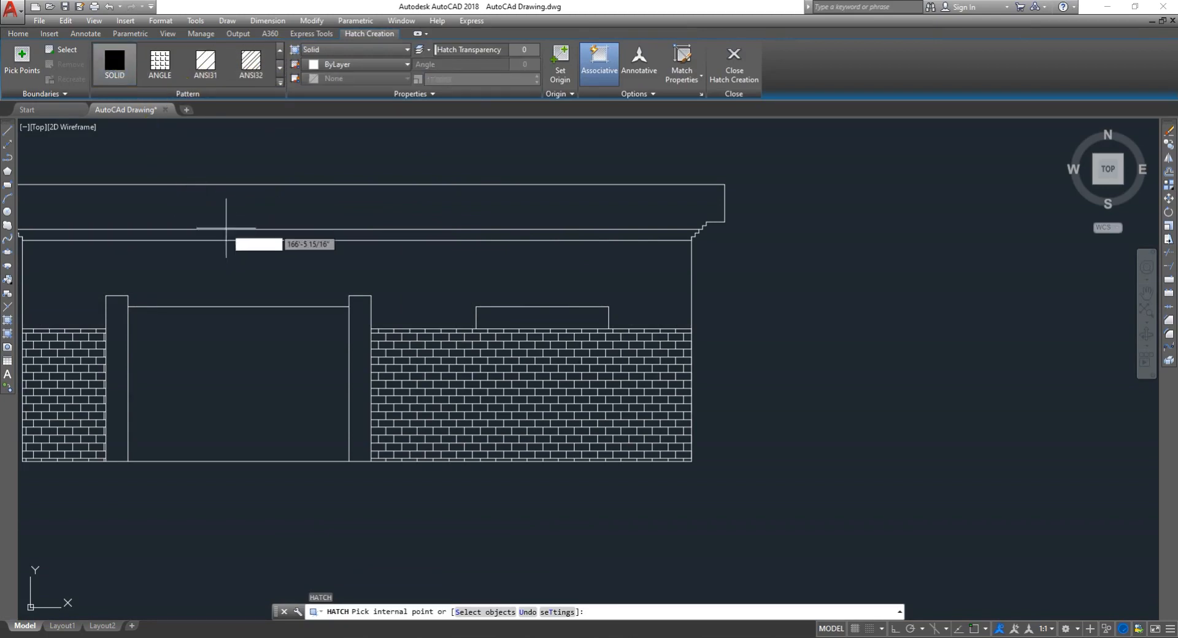
{"action": "left_click", "coordinate": [246, 236]}
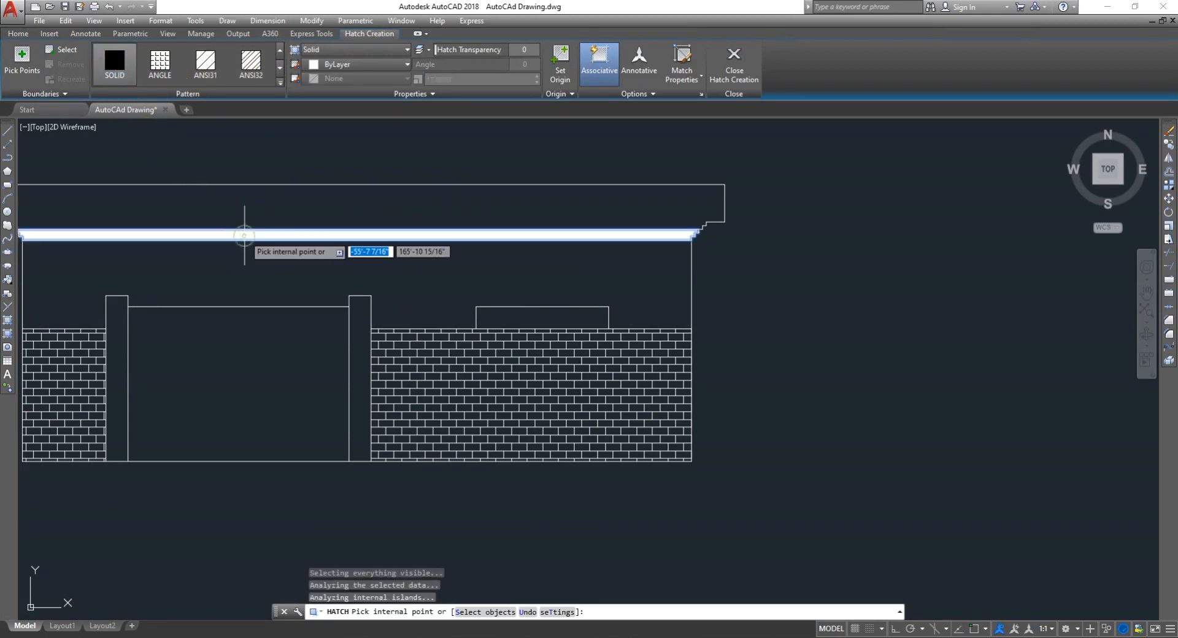
{"action": "left_click", "coordinate": [354, 261]}
{"action": "scroll", "coordinate": [359, 262], "scroll_direction": "down", "scroll_amount": 2}
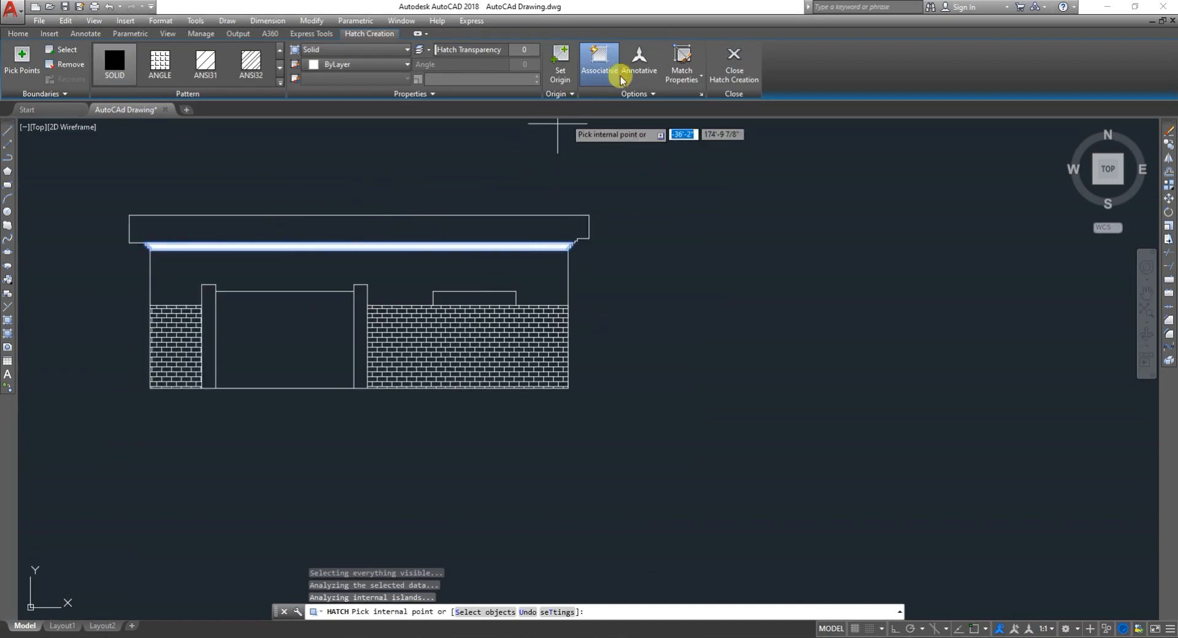
{"action": "left_click", "coordinate": [730, 73]}
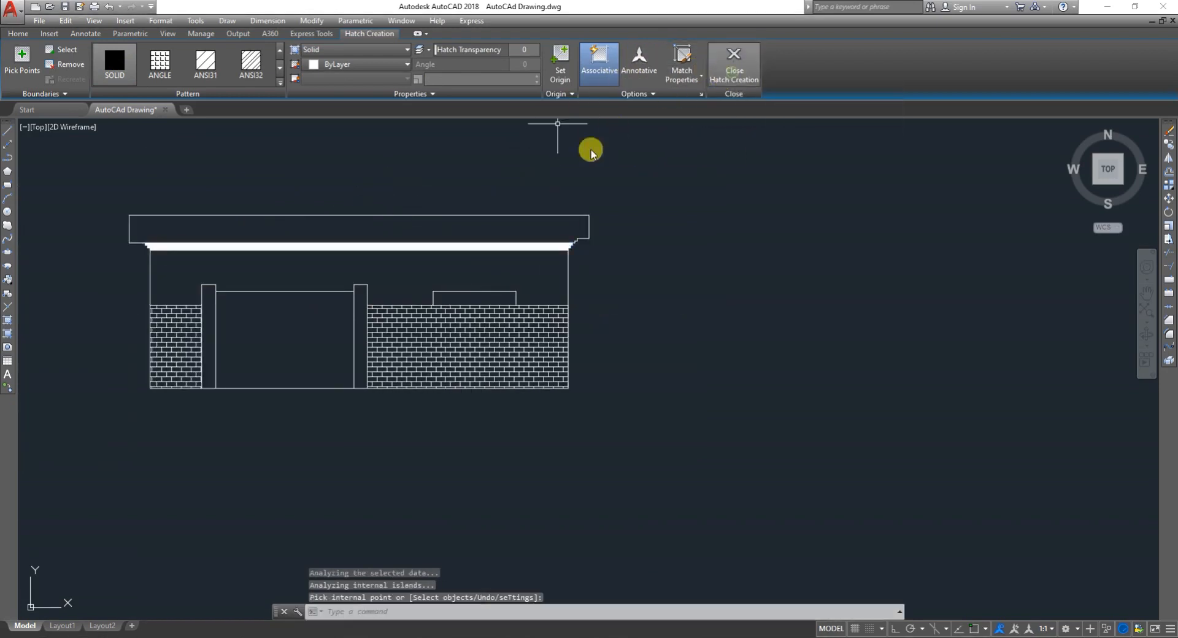
{"action": "left_click", "coordinate": [693, 302]}
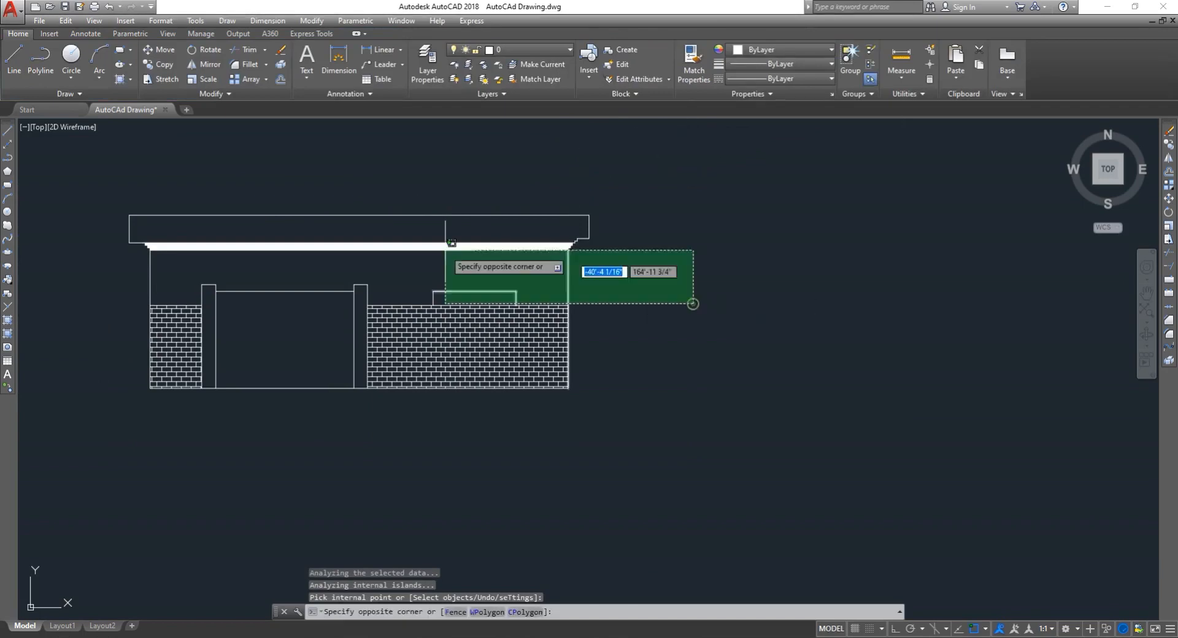
{"action": "left_click", "coordinate": [669, 327]}
- Start a new hatch with an ACAD_ISO line pattern and apply it to both gate pillars
{"action": "scroll", "coordinate": [353, 368], "scroll_direction": "up", "scroll_amount": 4}
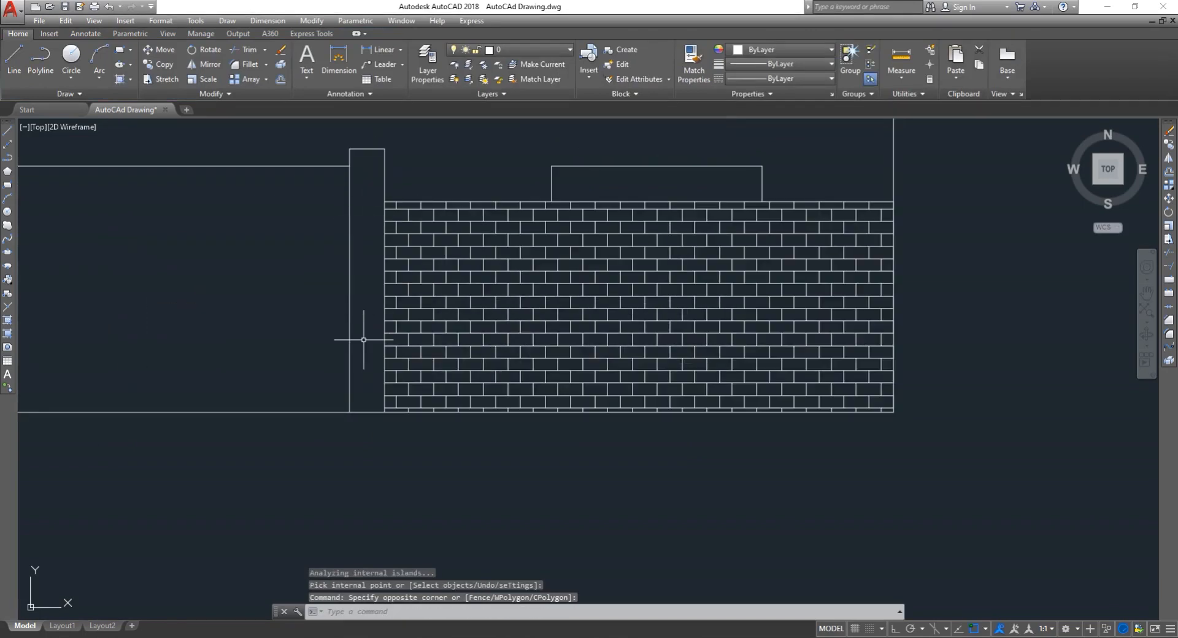
{"action": "scroll", "coordinate": [344, 341], "scroll_direction": "down", "scroll_amount": 4}
{"action": "scroll", "coordinate": [229, 329], "scroll_direction": "up", "scroll_amount": 4}
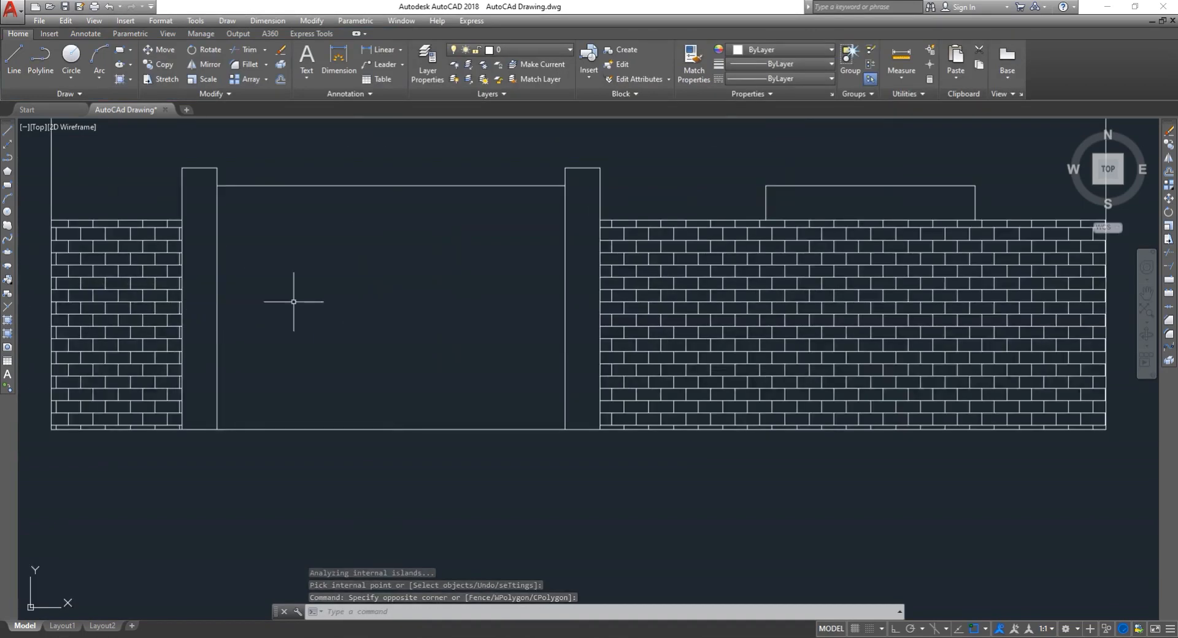
{"action": "scroll", "coordinate": [423, 322], "scroll_direction": "down", "scroll_amount": 2}
{"action": "type", "text": "H"}
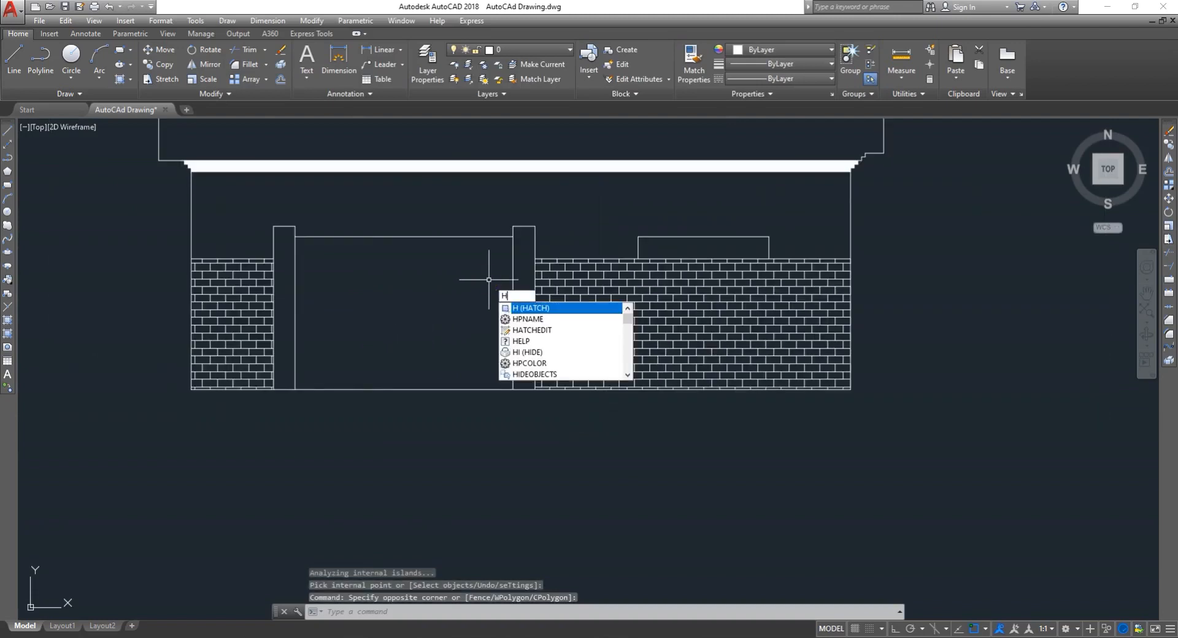
{"action": "key", "text": "Return"}
{"action": "scroll", "coordinate": [530, 257], "scroll_direction": "up", "scroll_amount": 2}
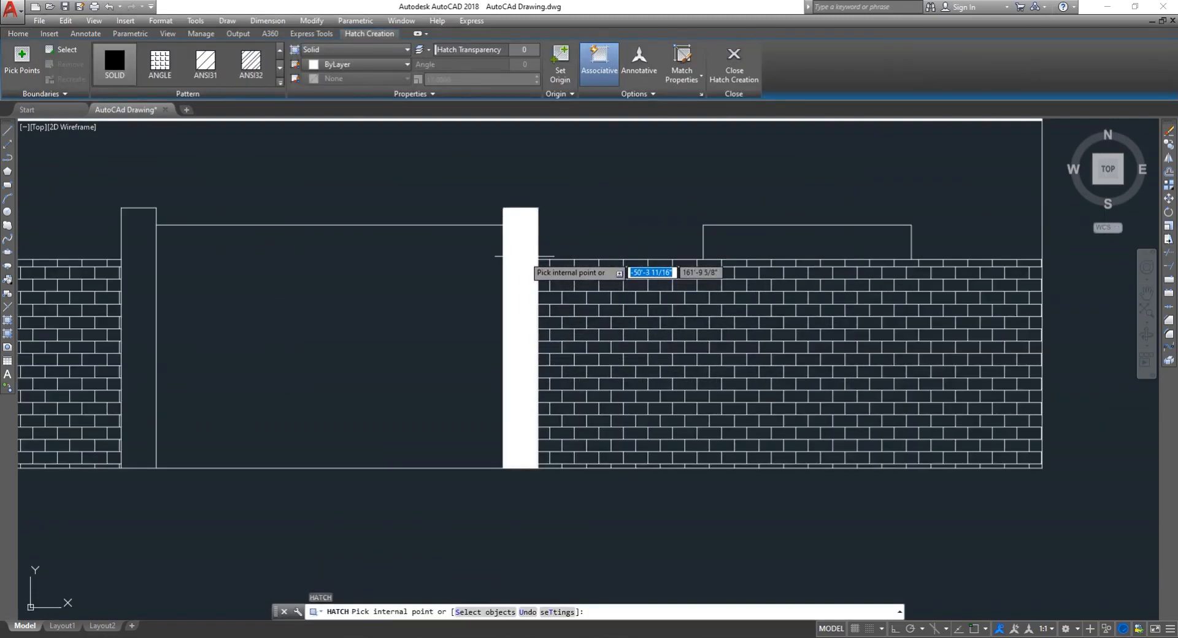
{"action": "left_click", "coordinate": [282, 82]}
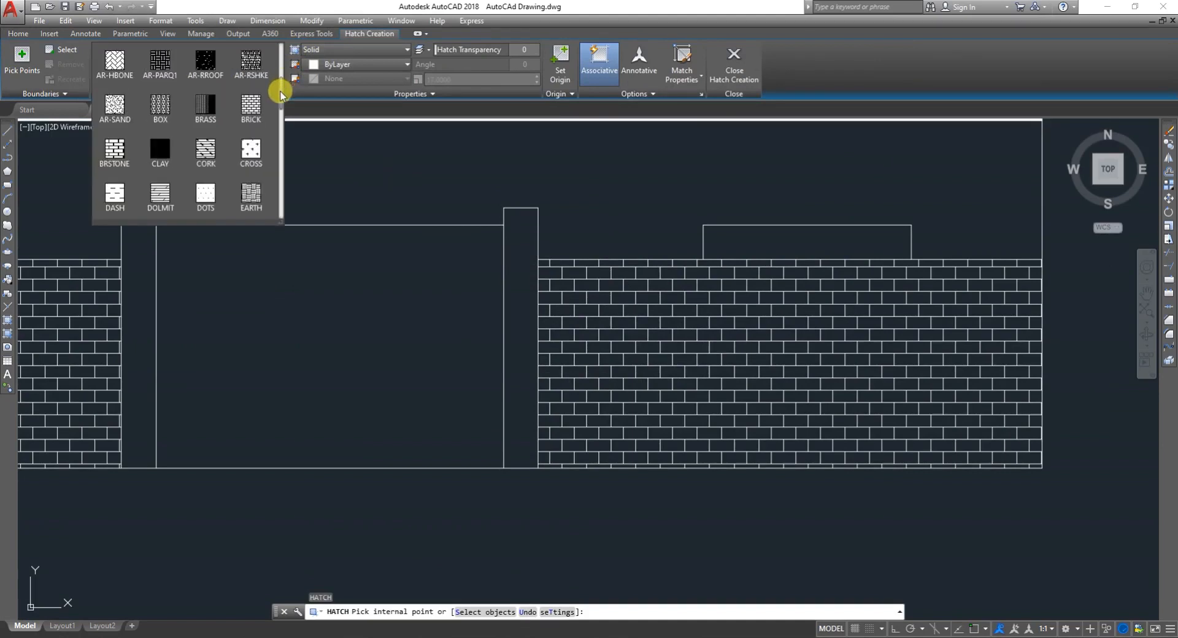
{"action": "scroll", "coordinate": [281, 95], "scroll_direction": "down", "scroll_amount": 1}
{"action": "left_click_drag", "start_coordinate": [281, 97], "coordinate": [273, 178]}
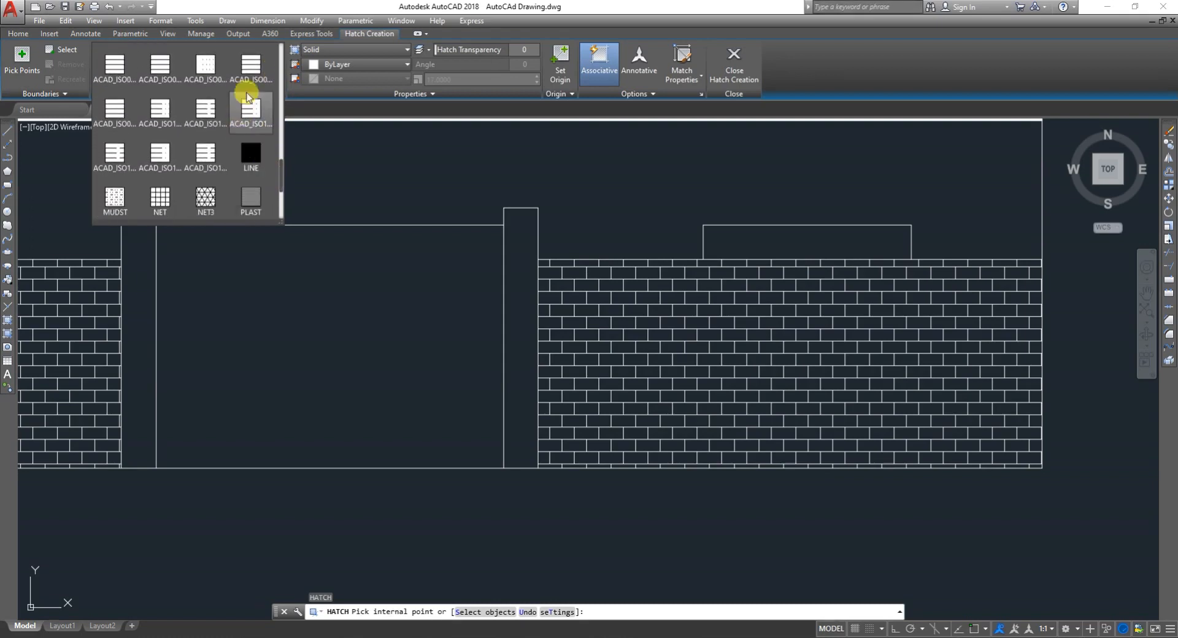
{"action": "left_click", "coordinate": [251, 64]}
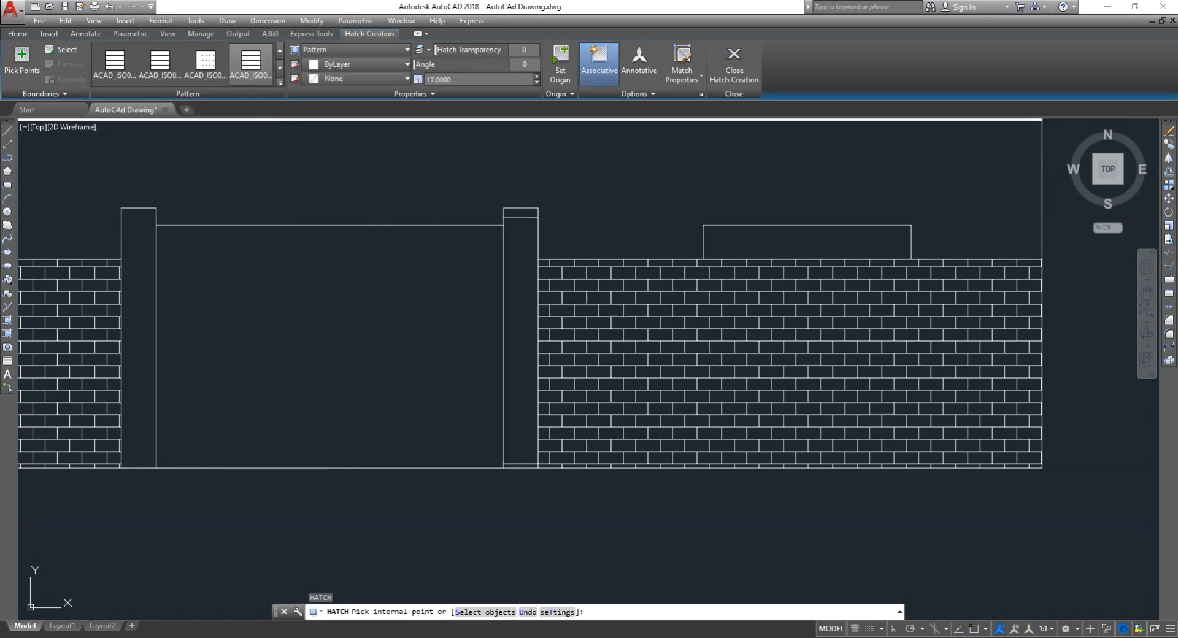
{"action": "left_click", "coordinate": [518, 289]}
{"action": "left_click", "coordinate": [146, 278]}
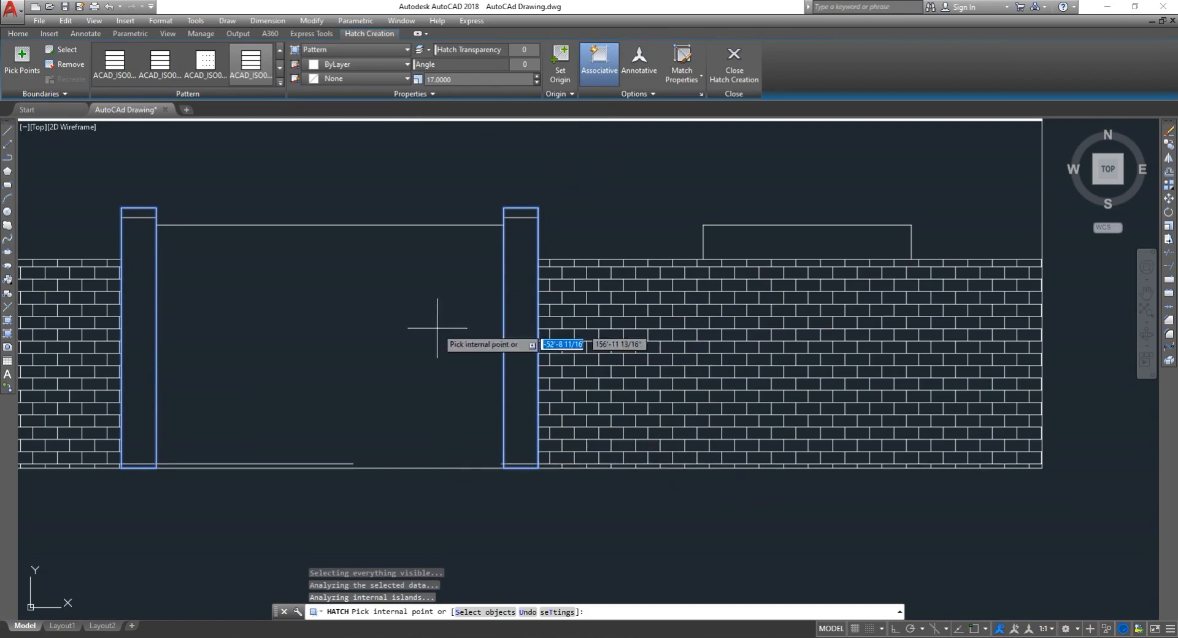
- Set the pillar hatch scale to 0.77 and finish the hatch
{"action": "left_click", "coordinate": [536, 76]}
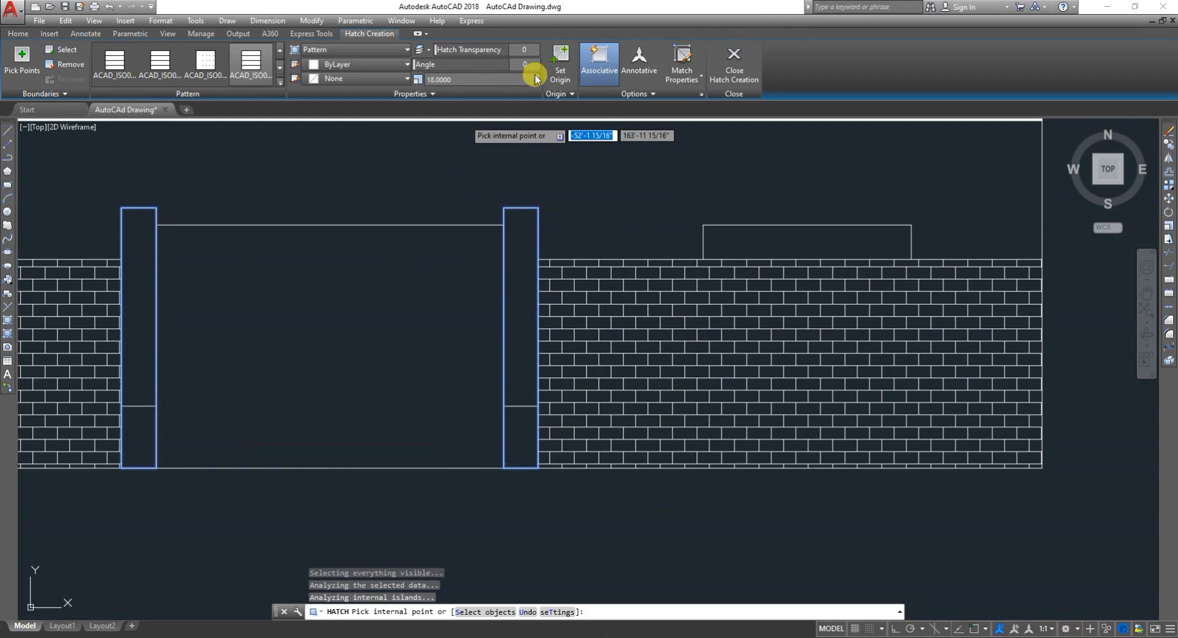
{"action": "left_click", "coordinate": [536, 75]}
{"action": "left_click", "coordinate": [536, 75]}
{"action": "left_click", "coordinate": [536, 76]}
{"action": "left_click", "coordinate": [536, 75]}
{"action": "left_click", "coordinate": [536, 76]}
{"action": "left_click", "coordinate": [536, 76]}
{"action": "left_click", "coordinate": [536, 76]}
{"action": "left_click", "coordinate": [536, 76]}
{"action": "left_click", "coordinate": [535, 75]}
{"action": "left_click", "coordinate": [536, 82]}
{"action": "left_click", "coordinate": [536, 82]}
{"action": "left_click", "coordinate": [536, 82]}
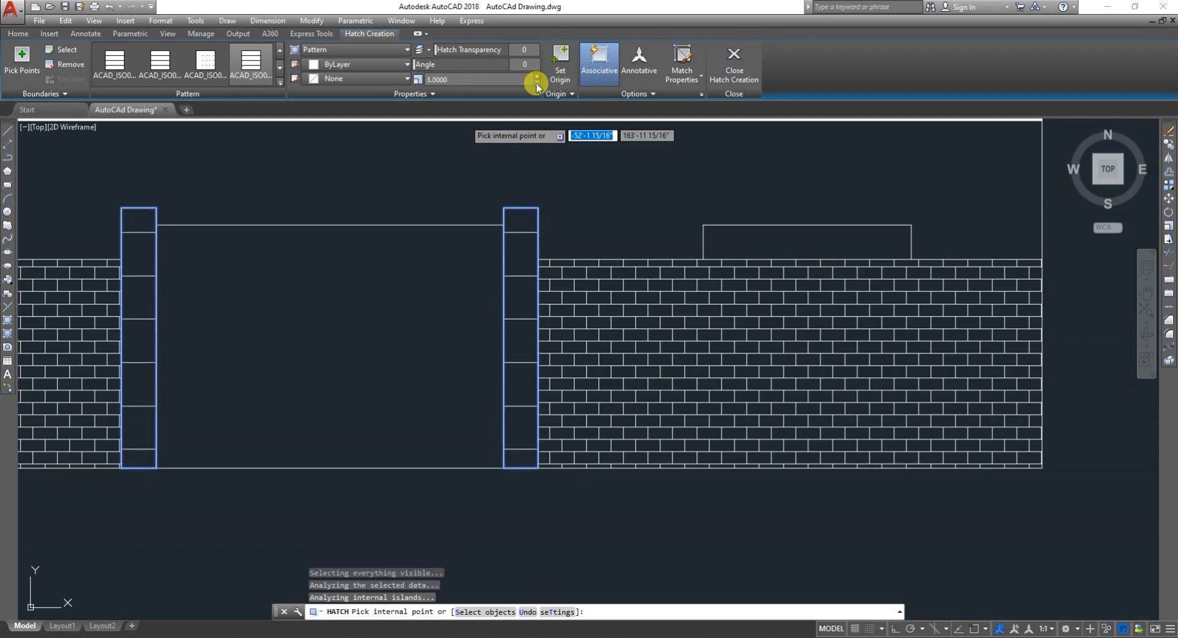
{"action": "left_click", "coordinate": [536, 82]}
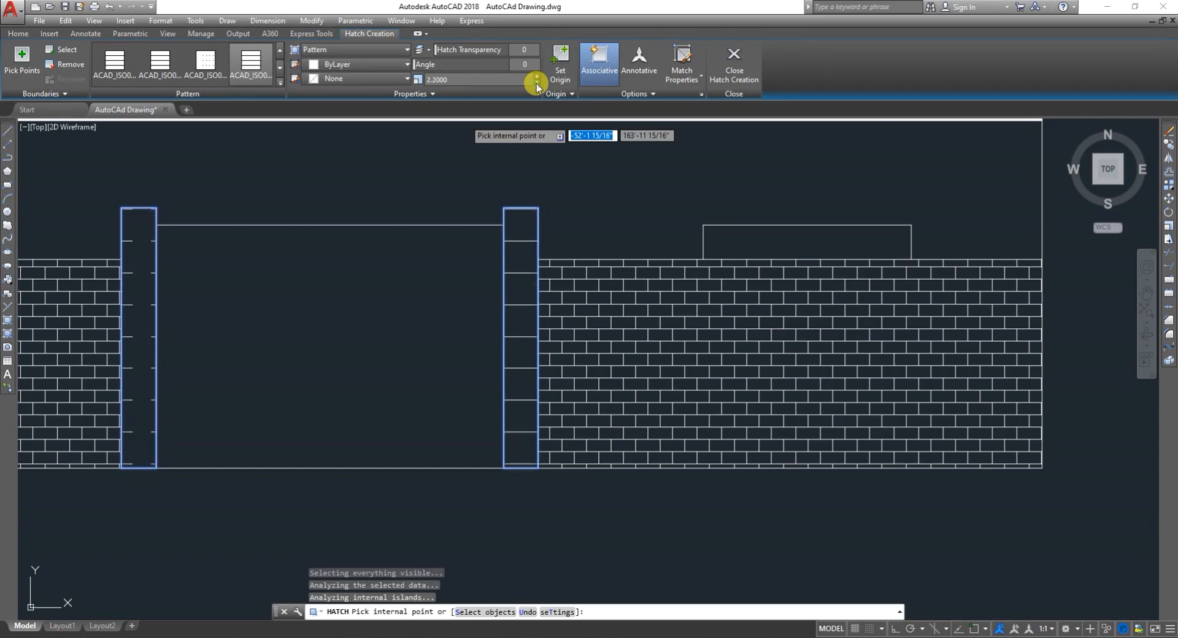
{"action": "left_click", "coordinate": [536, 82]}
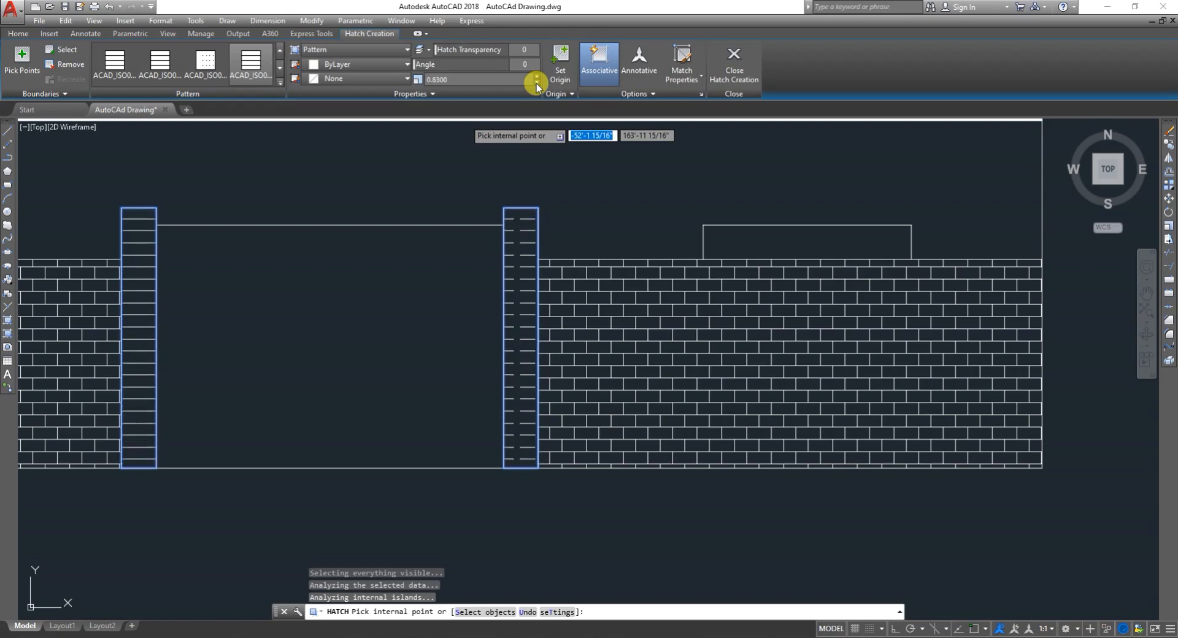
{"action": "left_click", "coordinate": [536, 82]}
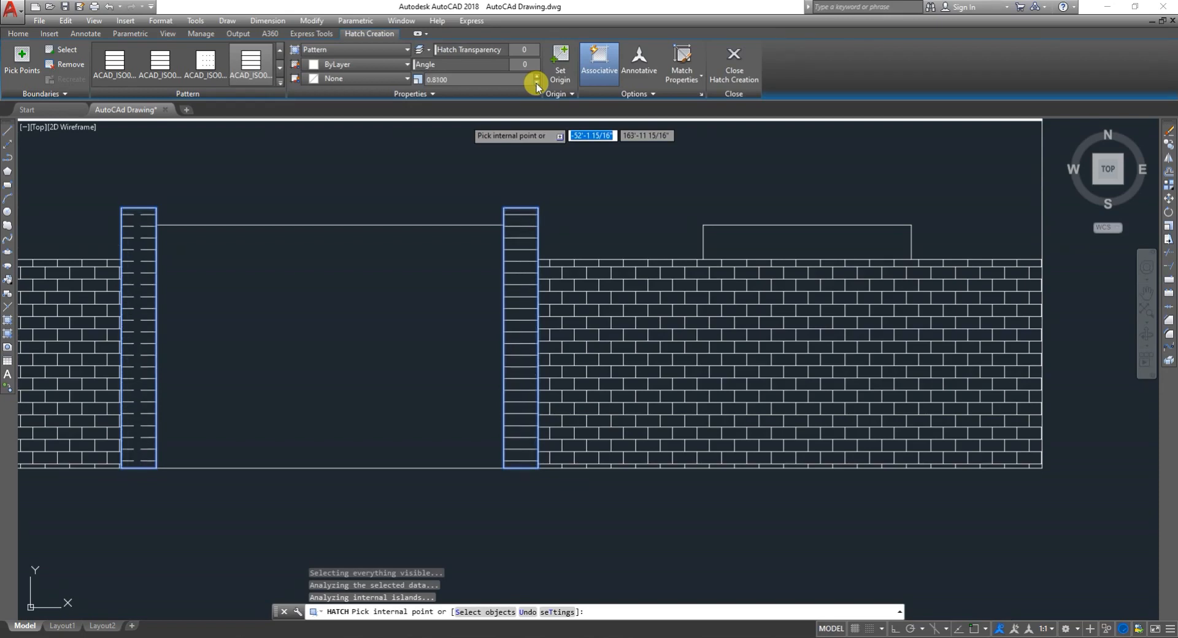
{"action": "left_click", "coordinate": [536, 82]}
{"action": "left_click", "coordinate": [536, 83]}
{"action": "left_click", "coordinate": [536, 82]}
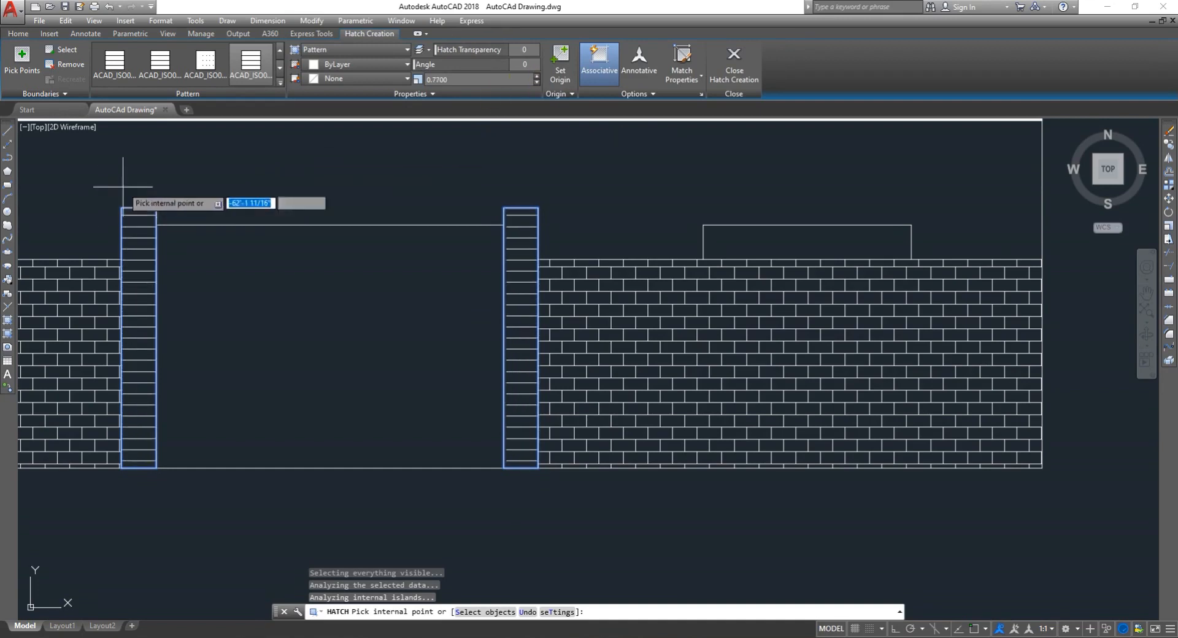
{"action": "key", "text": "Escape"}
- Delete the ACAD_ISO line hatch from the gate pillars
{"action": "scroll", "coordinate": [270, 311], "scroll_direction": "down", "scroll_amount": 2}
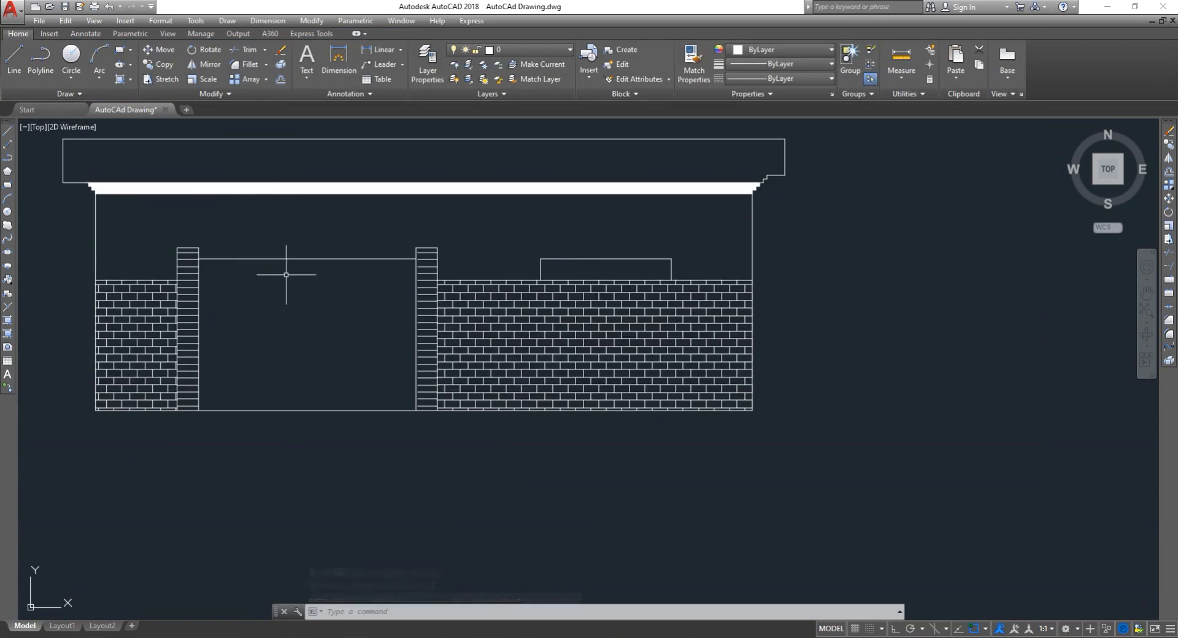
{"action": "left_click", "coordinate": [415, 328]}
{"action": "key", "text": "Delete"}
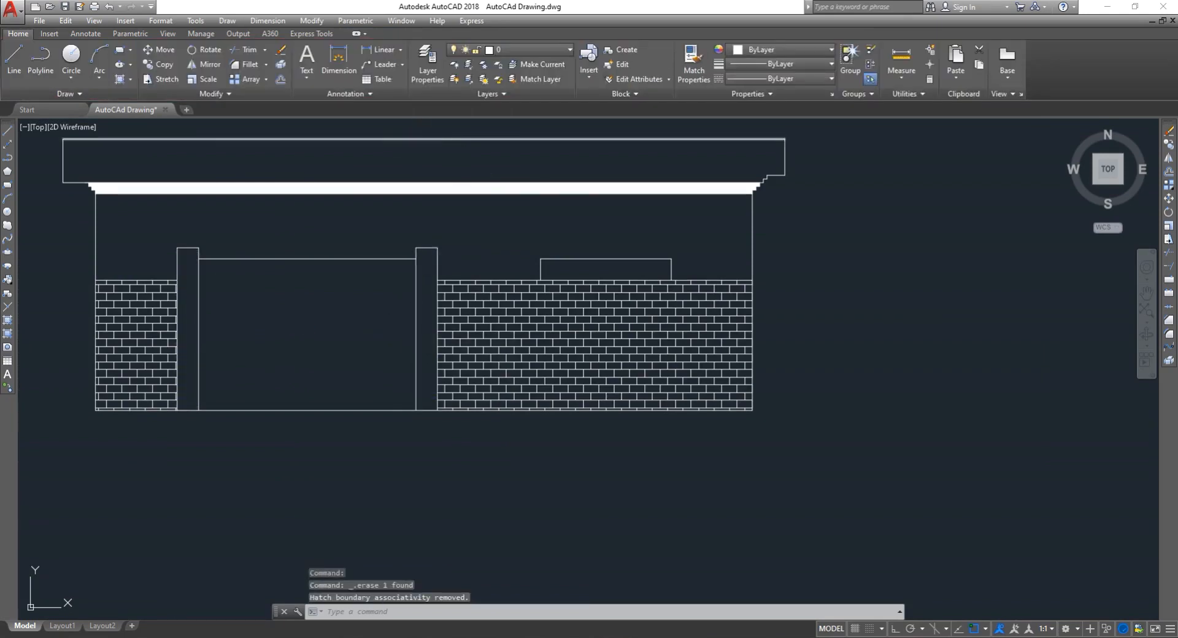
- Start a hatch with the STEEL pattern and apply it to both gate pillars
{"action": "type", "text": "h"}
{"action": "key", "text": "Return"}
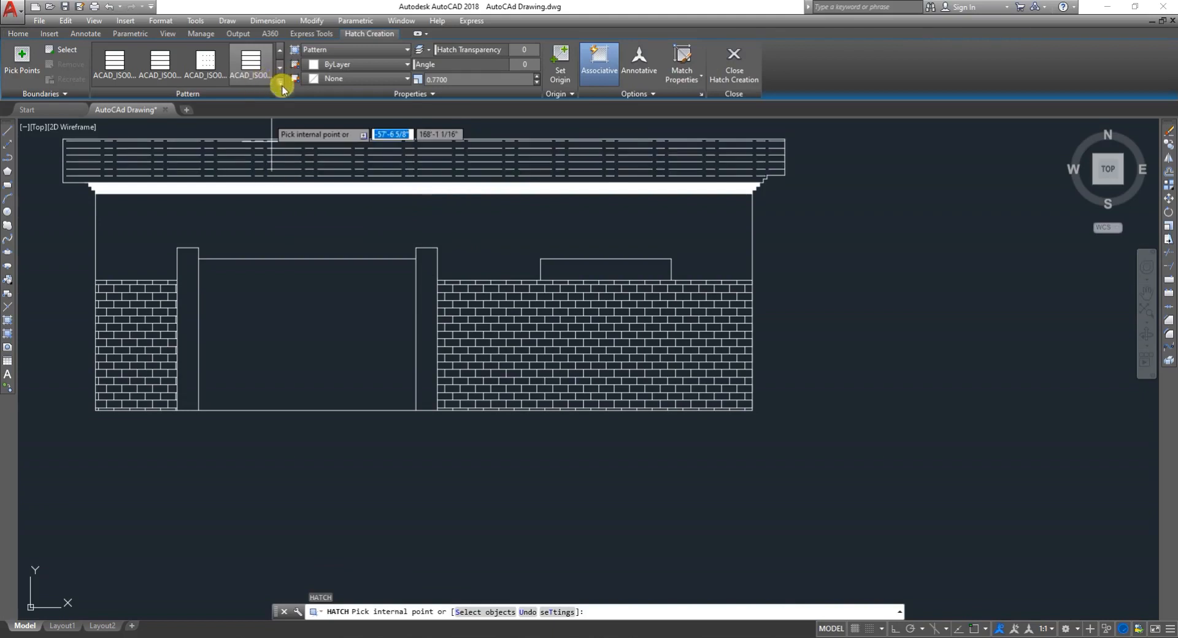
{"action": "scroll", "coordinate": [282, 58], "scroll_direction": "down", "scroll_amount": 5}
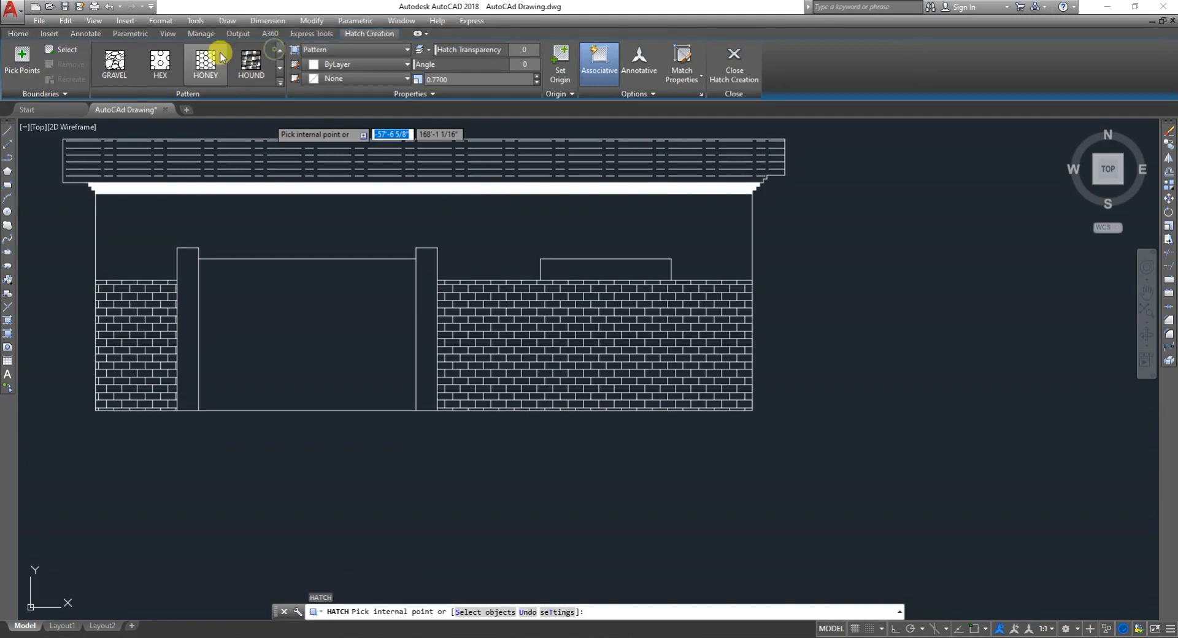
{"action": "left_click", "coordinate": [280, 66]}
{"action": "left_click", "coordinate": [280, 77]}
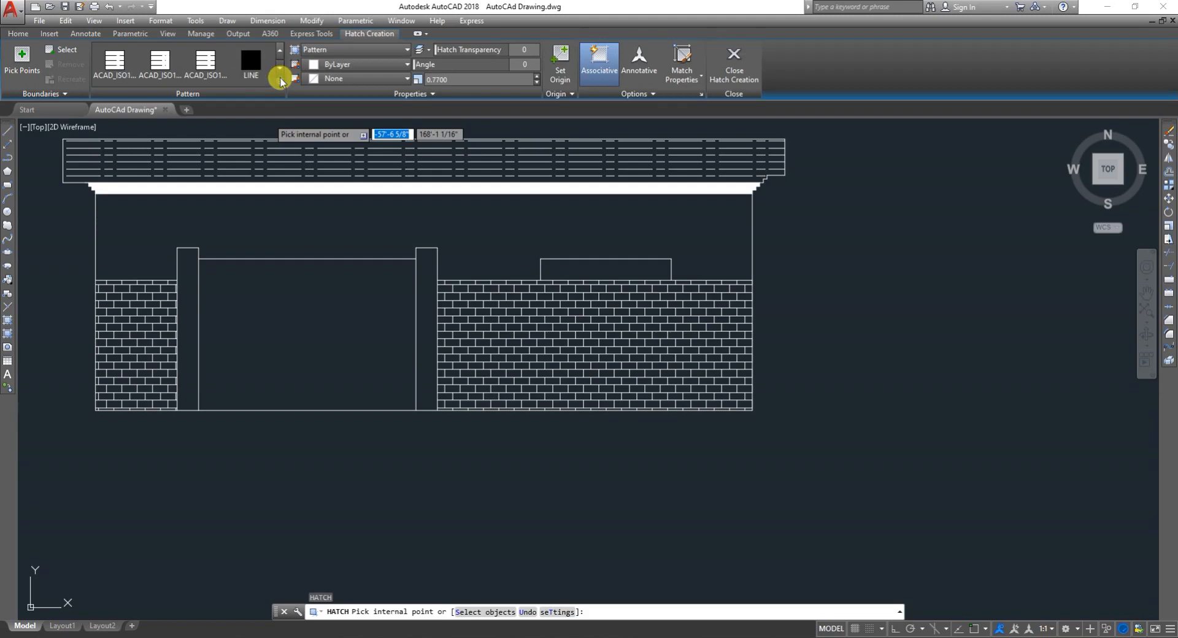
{"action": "left_click", "coordinate": [281, 77]}
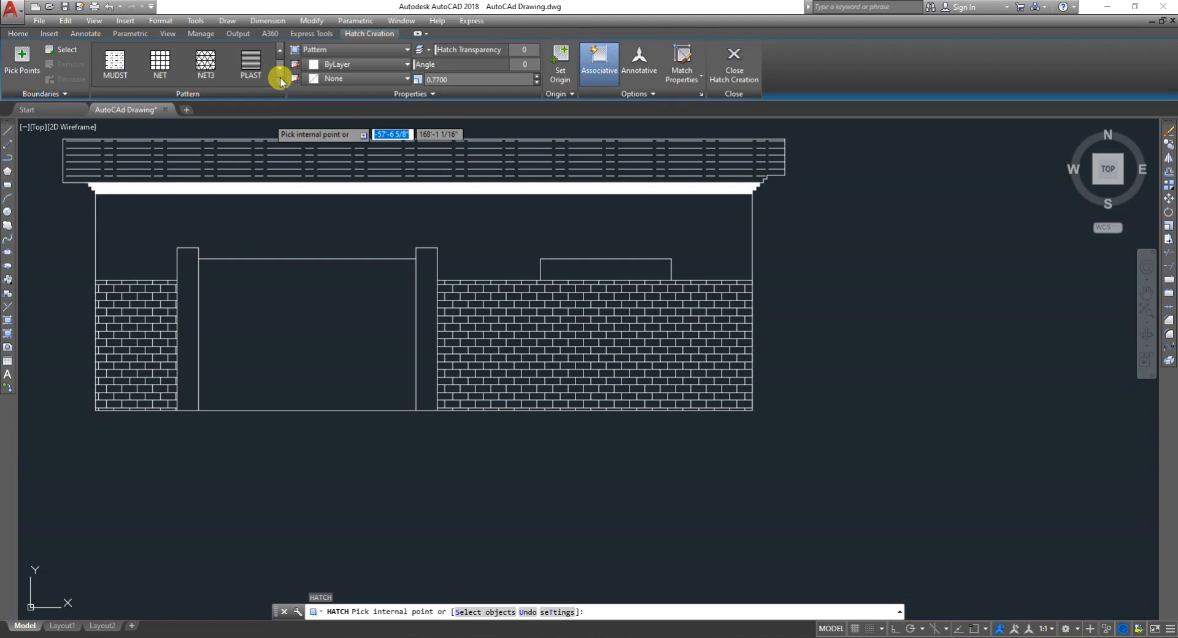
{"action": "left_click", "coordinate": [280, 78]}
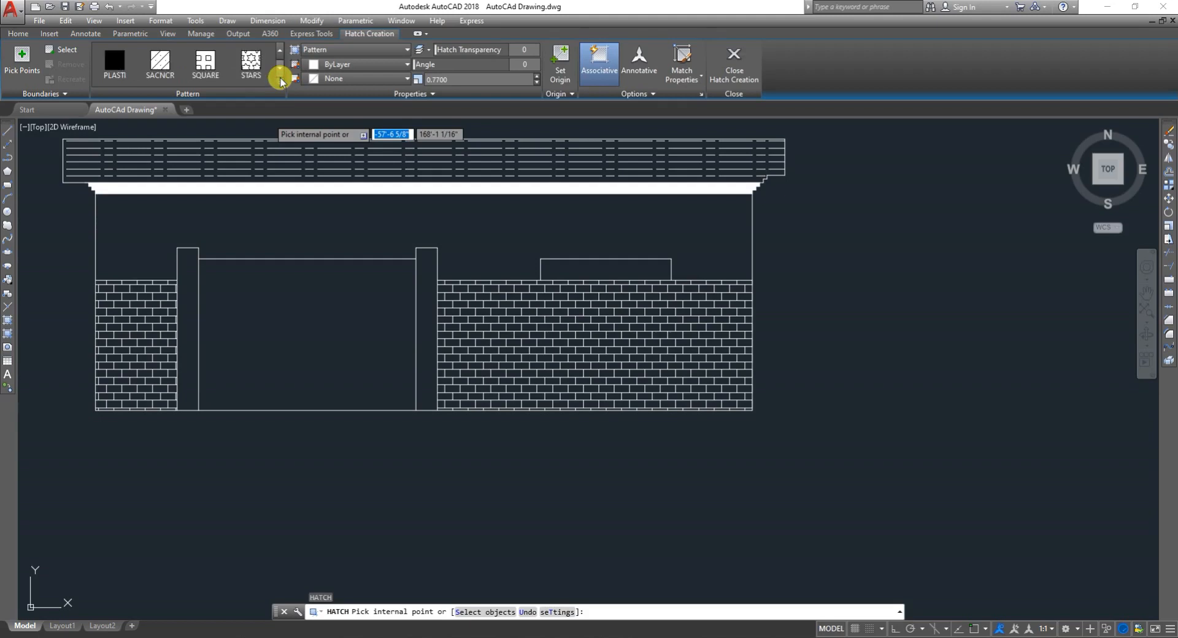
{"action": "left_click", "coordinate": [280, 78]}
{"action": "left_click", "coordinate": [281, 77]}
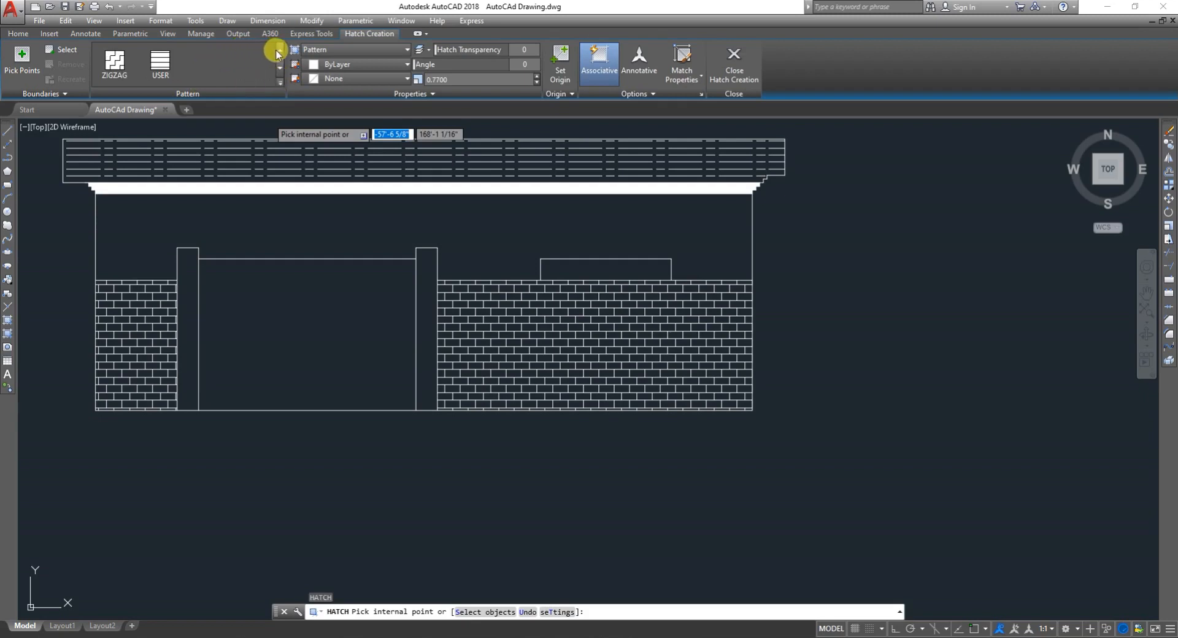
{"action": "left_click", "coordinate": [278, 50]}
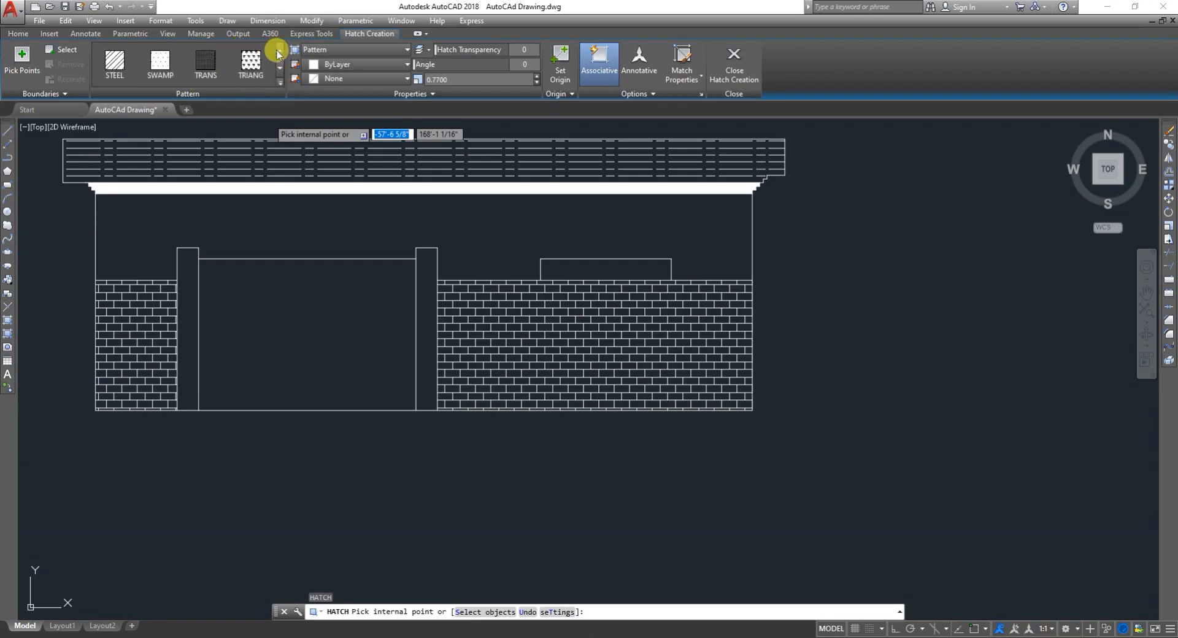
{"action": "left_click", "coordinate": [122, 64]}
{"action": "left_click", "coordinate": [419, 325]}
{"action": "left_click", "coordinate": [187, 316]}
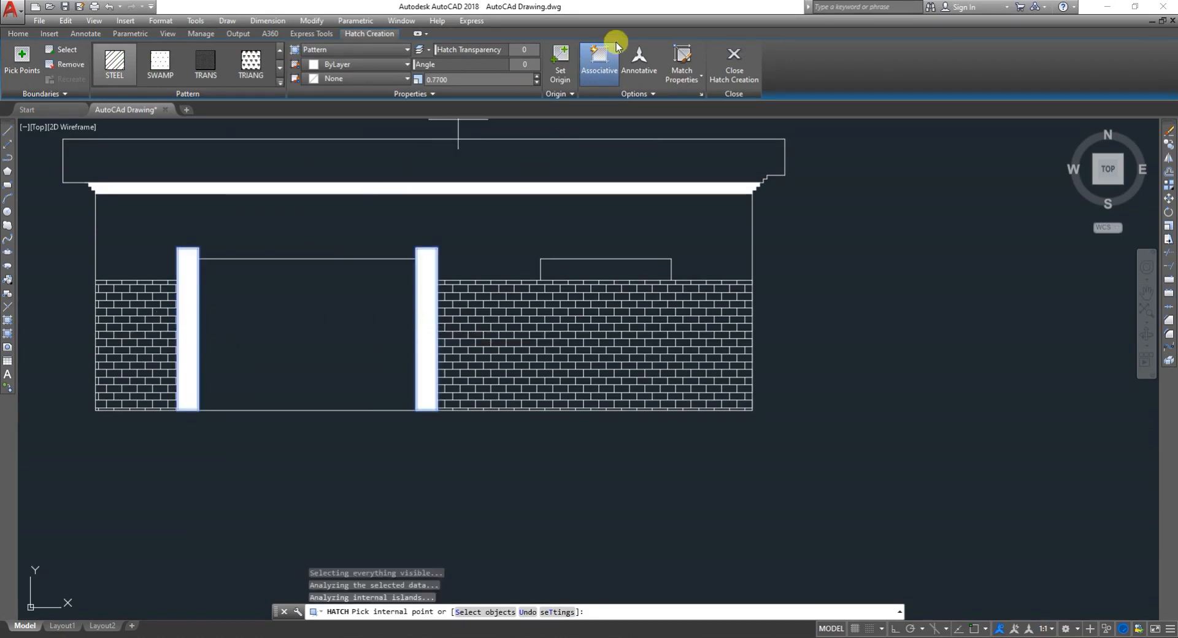
- Raise the STEEL hatch scale on both gate pillars to 7.3 and finish the hatch
{"action": "left_click", "coordinate": [539, 78]}
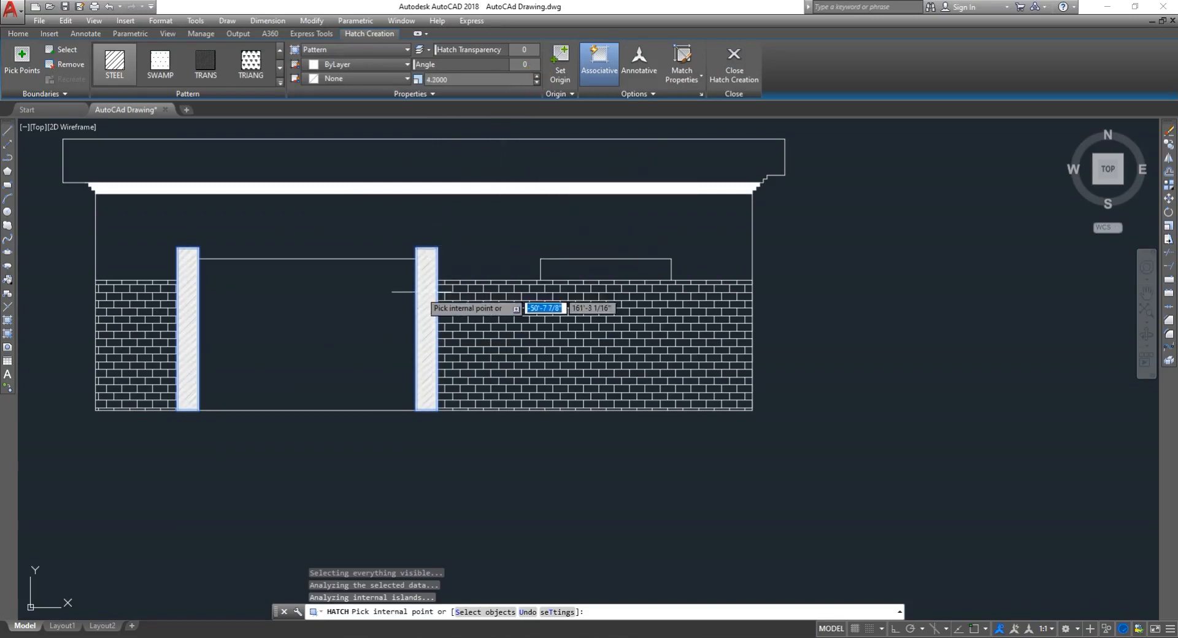
{"action": "scroll", "coordinate": [424, 309], "scroll_direction": "up", "scroll_amount": 4}
{"action": "left_click", "coordinate": [495, 224]}
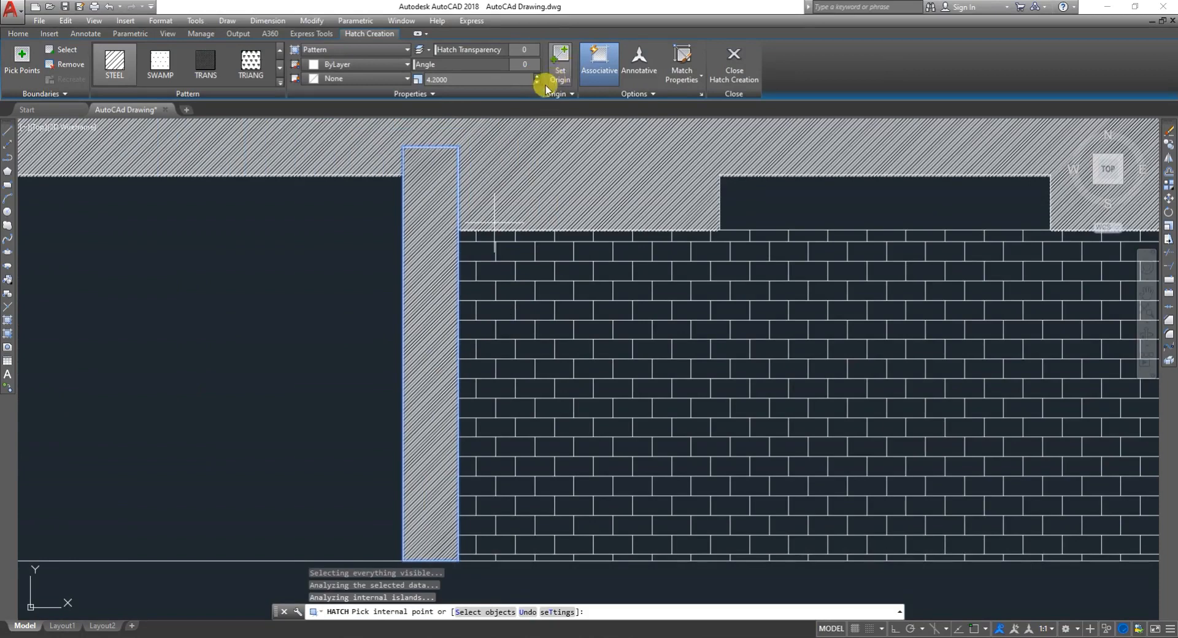
{"action": "left_click", "coordinate": [536, 78]}
{"action": "left_click", "coordinate": [536, 78]}
{"action": "left_click", "coordinate": [536, 78]}
{"action": "left_click", "coordinate": [536, 79]}
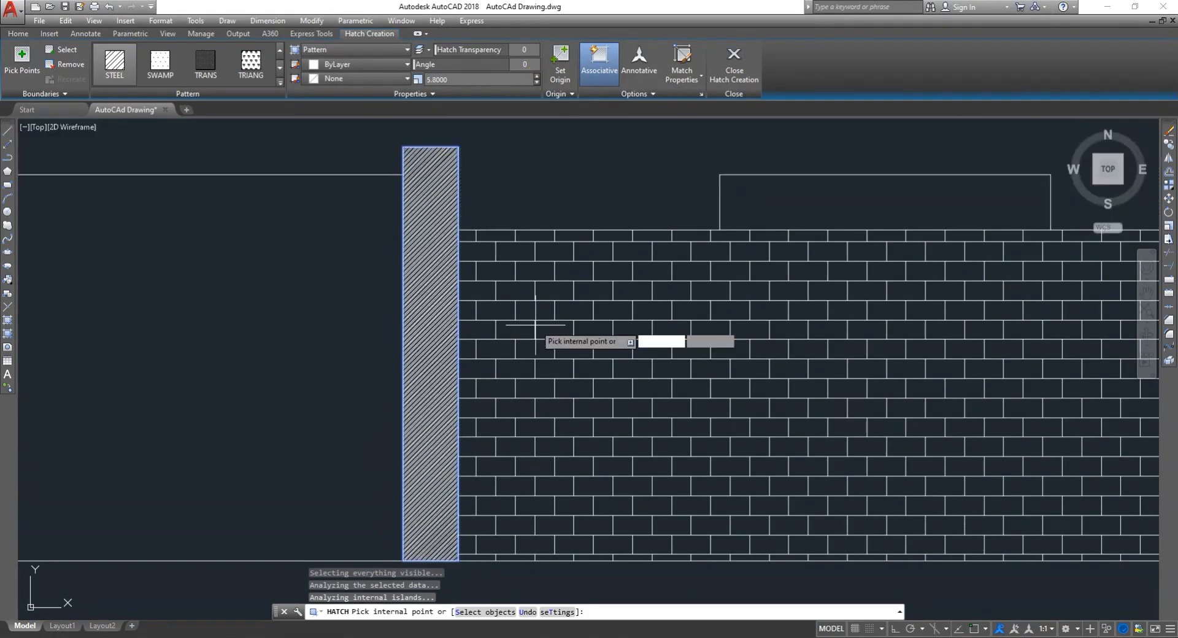
{"action": "scroll", "coordinate": [552, 122], "scroll_direction": "down", "scroll_amount": 4}
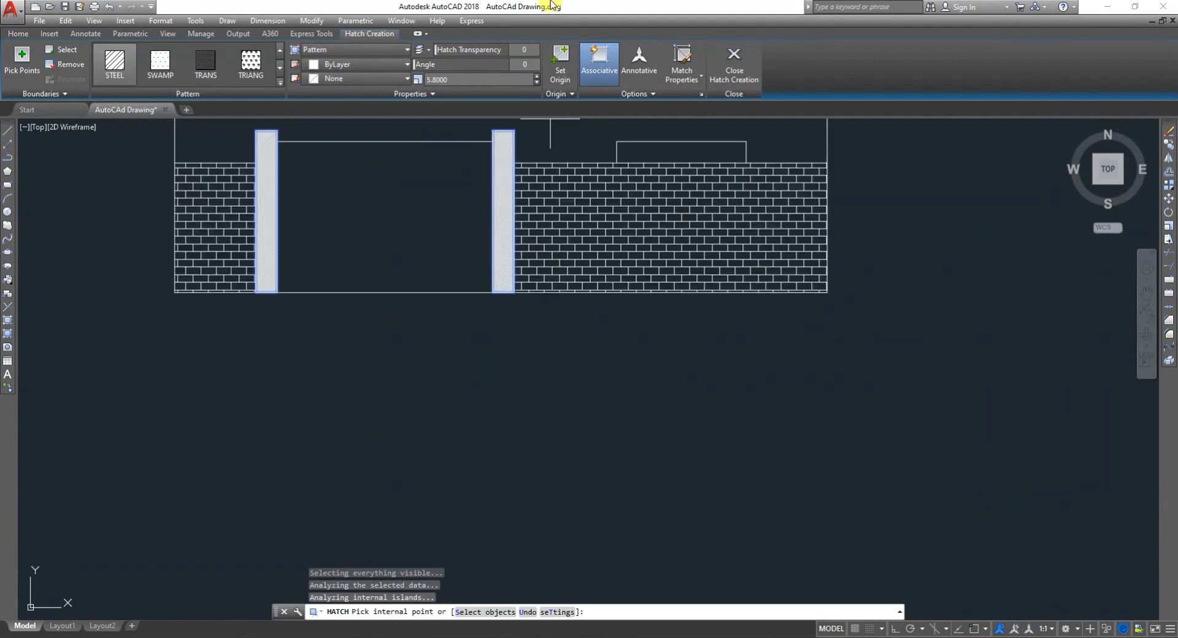
{"action": "left_click", "coordinate": [536, 78]}
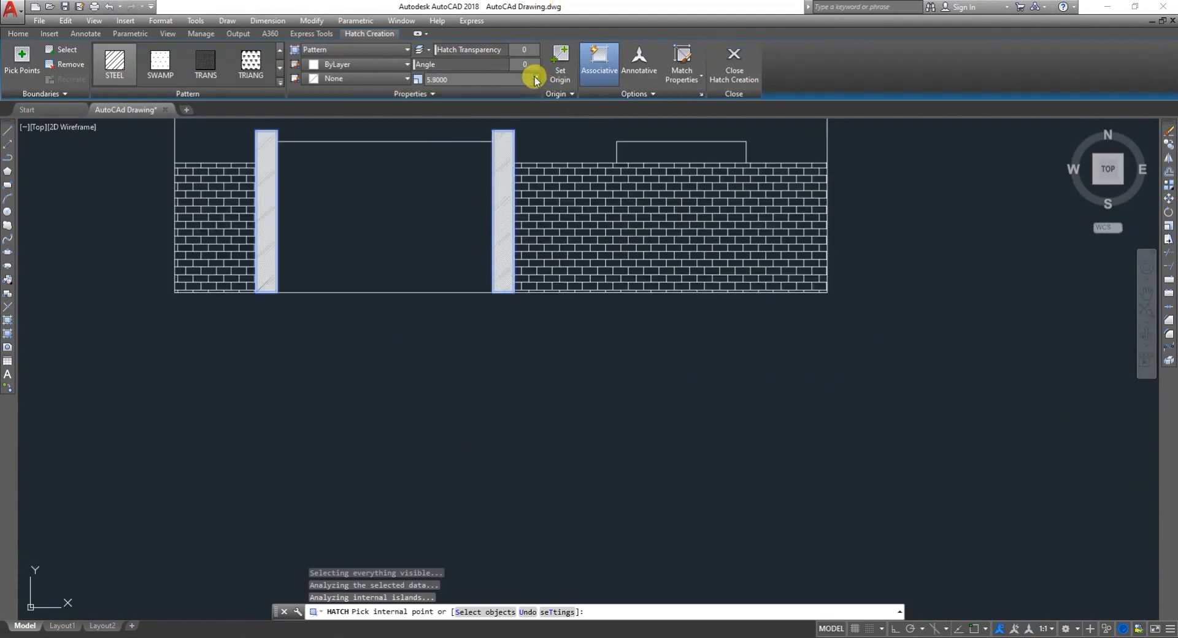
{"action": "left_click", "coordinate": [536, 78]}
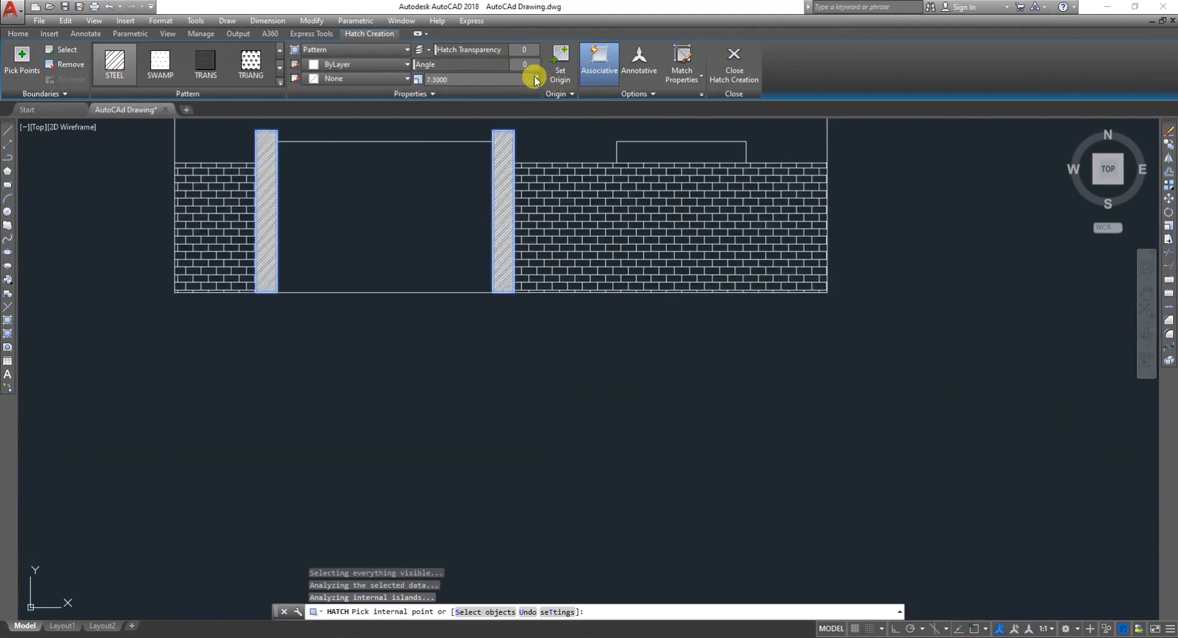
{"action": "left_click", "coordinate": [536, 83]}
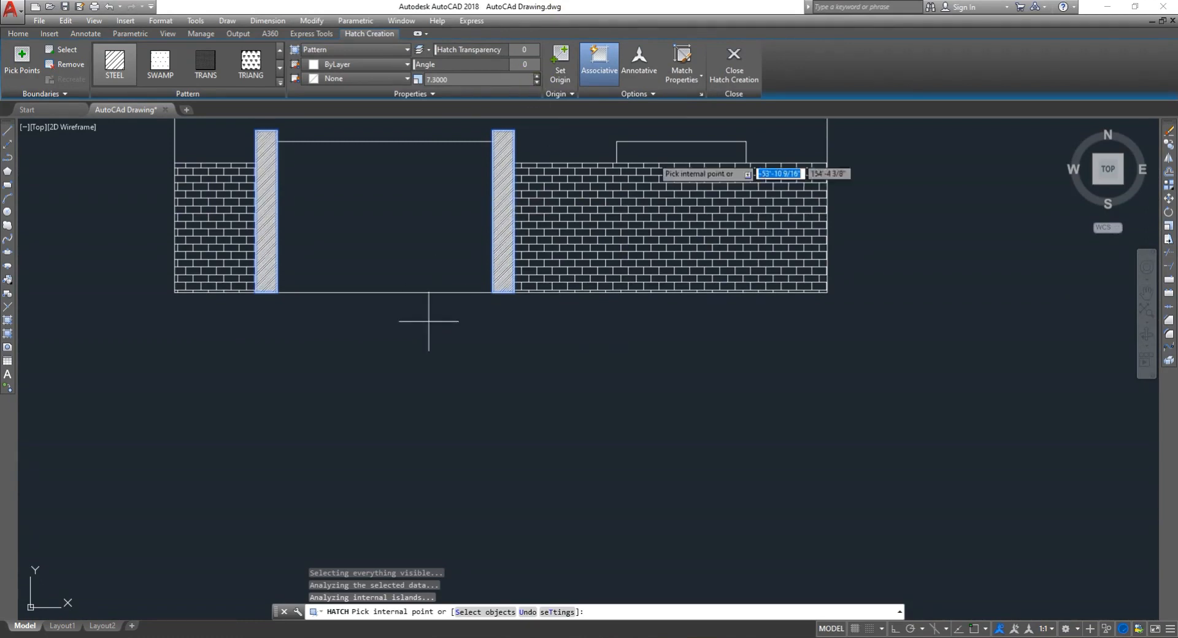
{"action": "left_click", "coordinate": [731, 77]}
{"action": "left_click", "coordinate": [485, 344]}
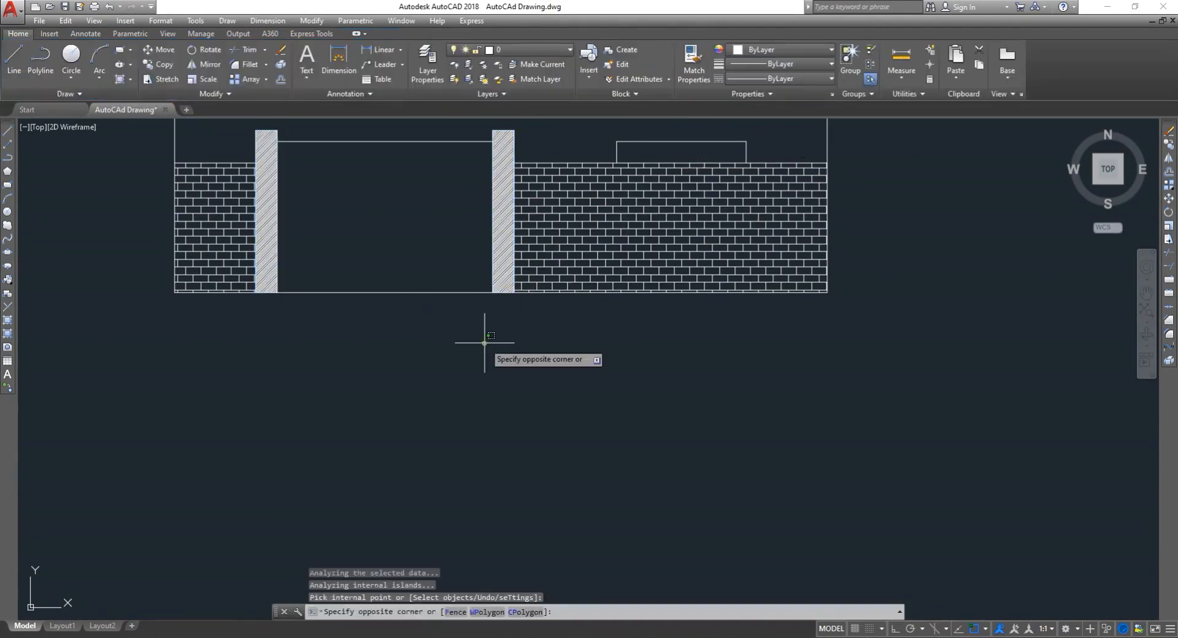
{"action": "scroll", "coordinate": [470, 338], "scroll_direction": "down", "scroll_amount": 2}
{"action": "key", "text": "Escape"}
{"action": "key", "text": "Escape"}
{"action": "key", "text": "Escape"}
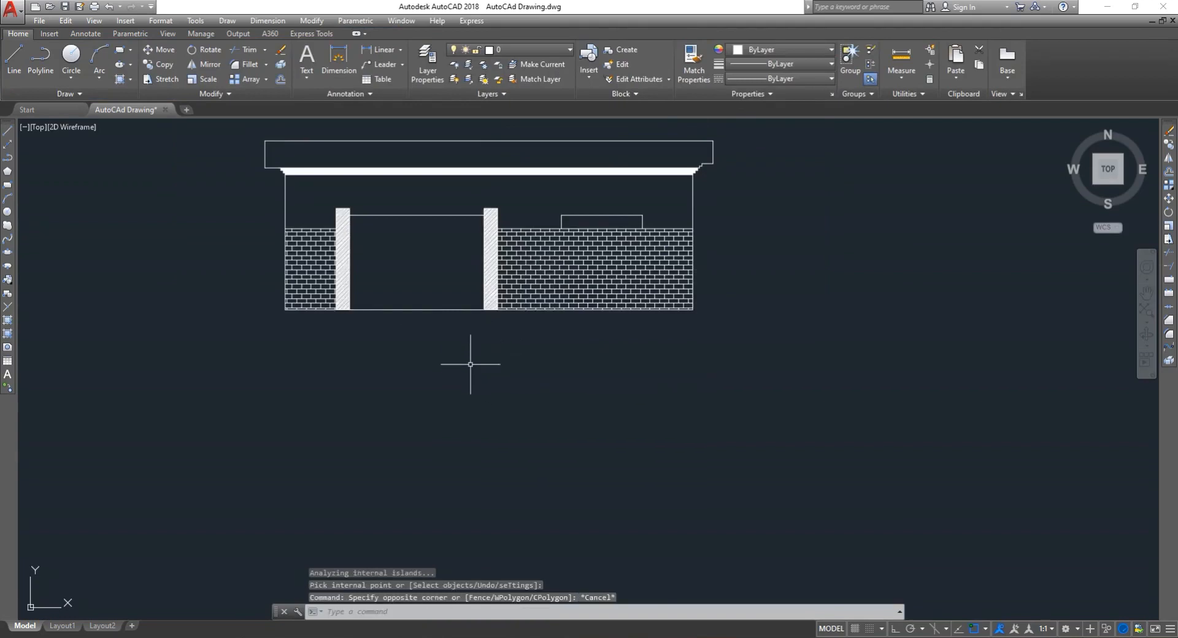
- Draw a five-sided polygon above the roof's left end, circumscribed about a circle of 2" radius
{"action": "scroll", "coordinate": [469, 359], "scroll_direction": "down", "scroll_amount": 4}
{"action": "scroll", "coordinate": [469, 296], "scroll_direction": "up", "scroll_amount": 4}
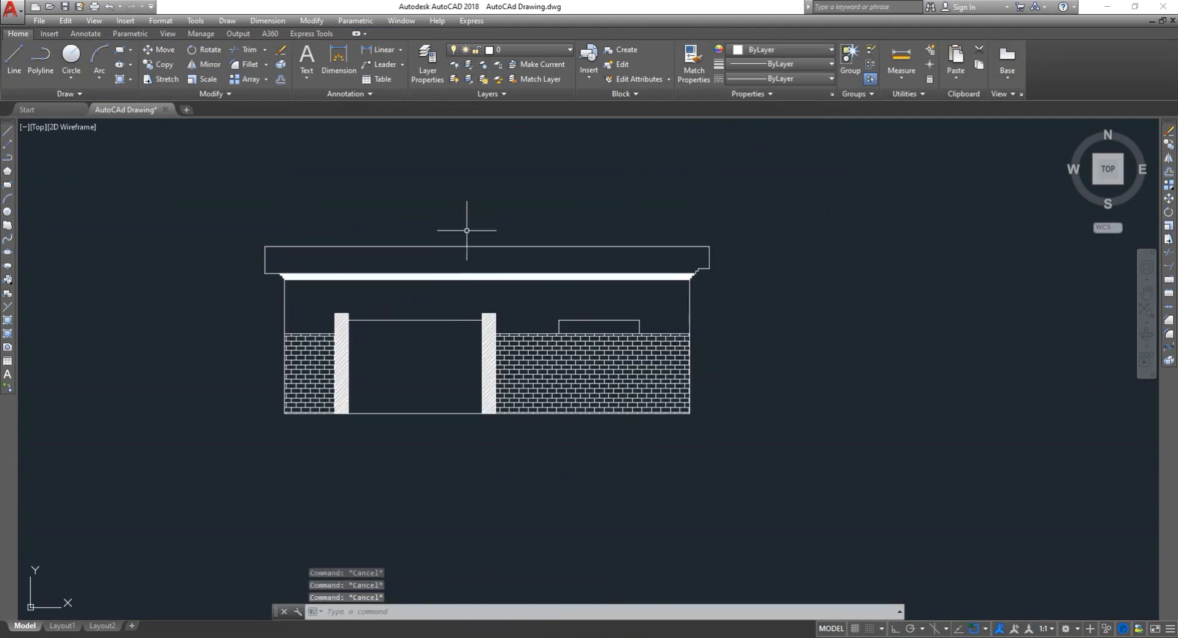
{"action": "scroll", "coordinate": [494, 245], "scroll_direction": "up", "scroll_amount": 4}
{"action": "scroll", "coordinate": [110, 282], "scroll_direction": "down", "scroll_amount": 2}
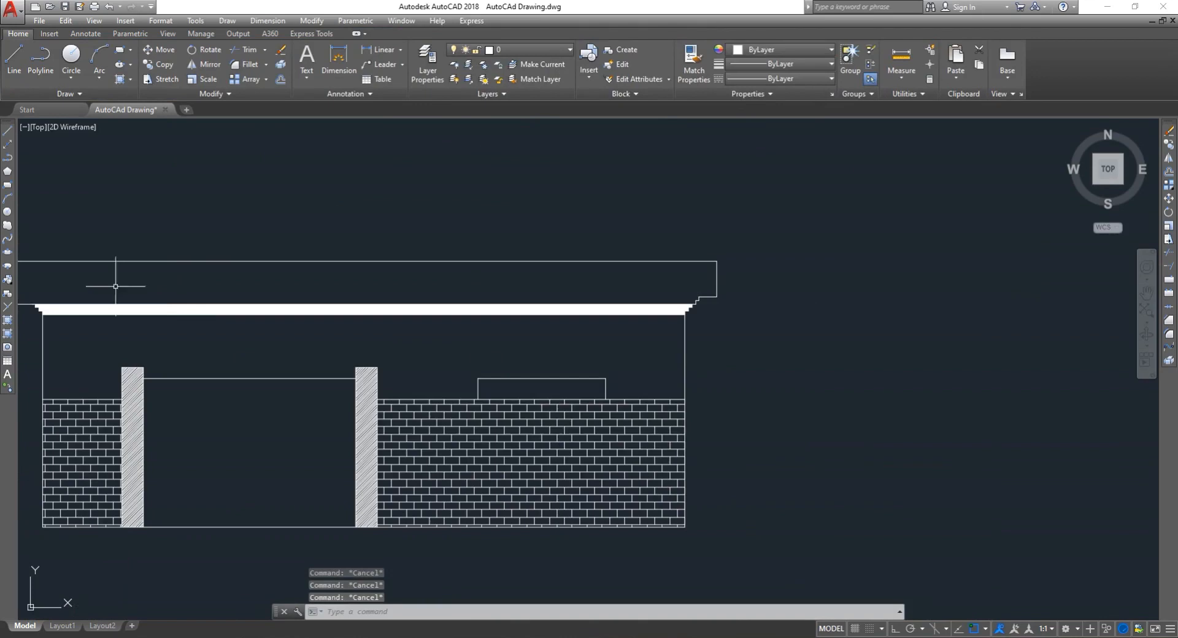
{"action": "scroll", "coordinate": [116, 271], "scroll_direction": "down", "scroll_amount": 2}
{"action": "scroll", "coordinate": [34, 187], "scroll_direction": "up", "scroll_amount": 2}
{"action": "scroll", "coordinate": [36, 191], "scroll_direction": "up", "scroll_amount": 2}
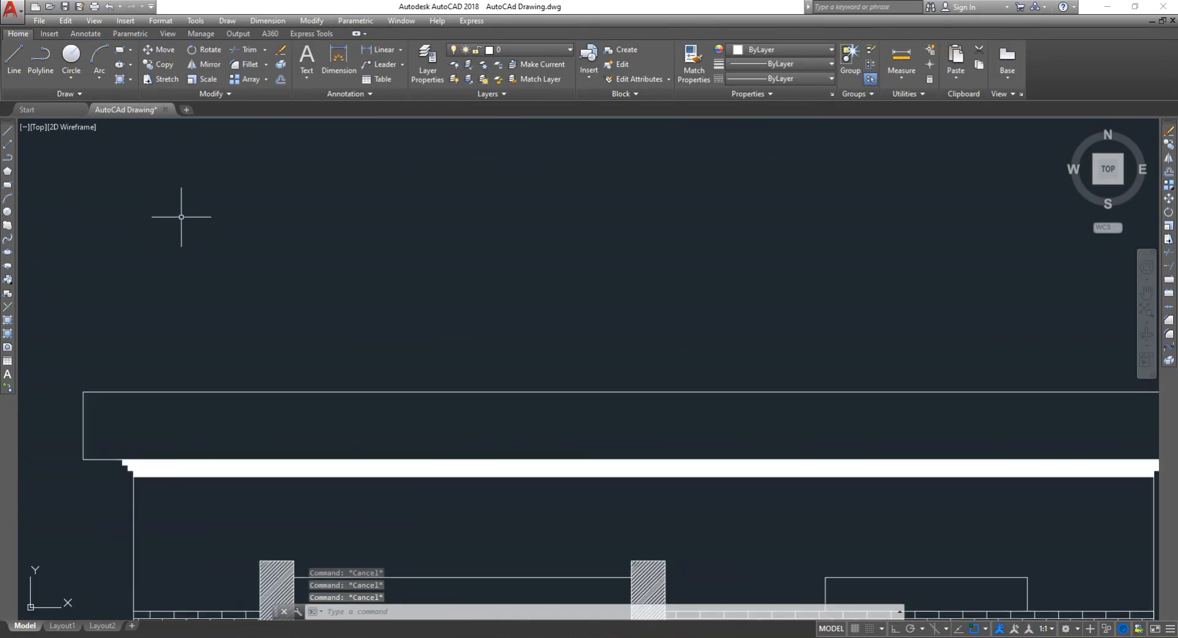
{"action": "type", "text": "P"}
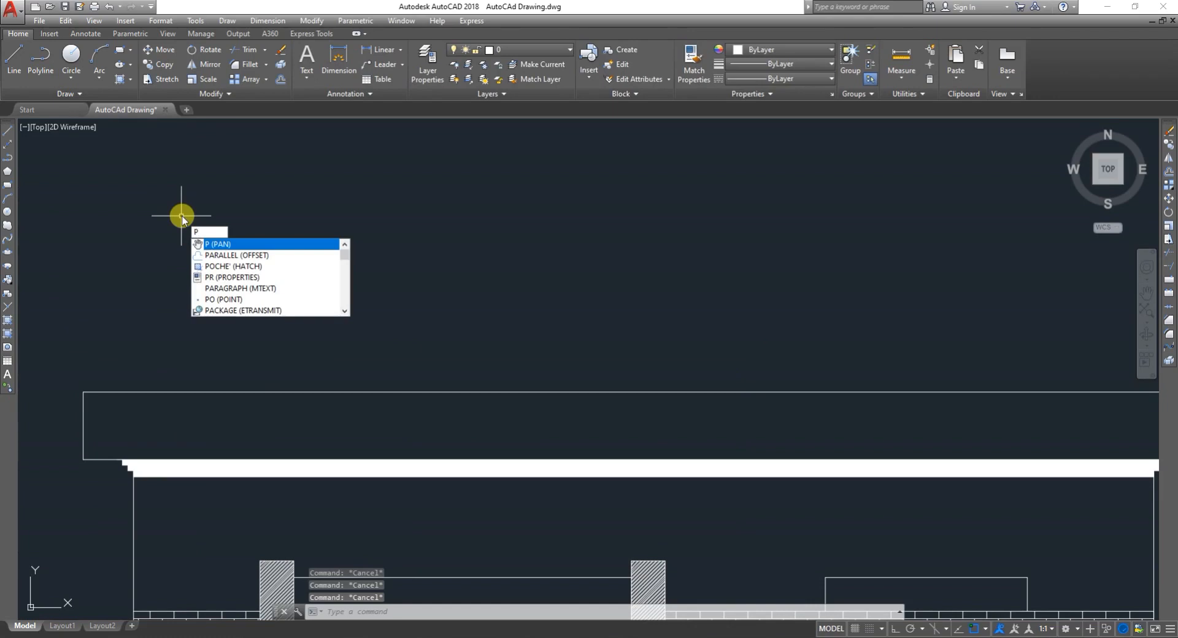
{"action": "type", "text": "O"}
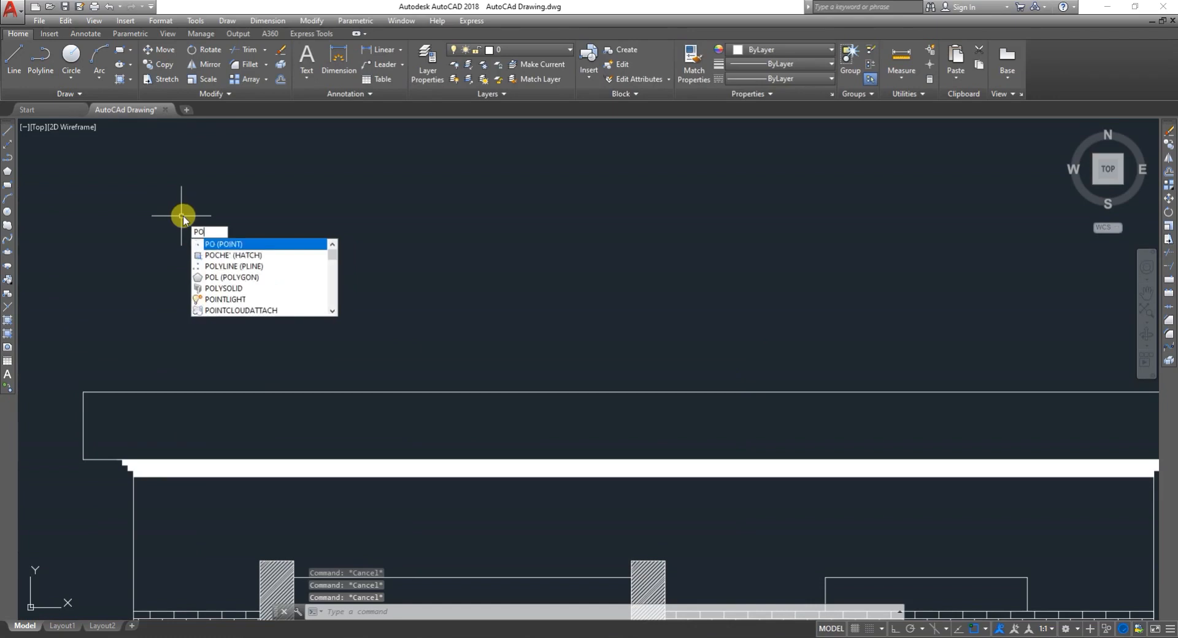
{"action": "left_click", "coordinate": [247, 279]}
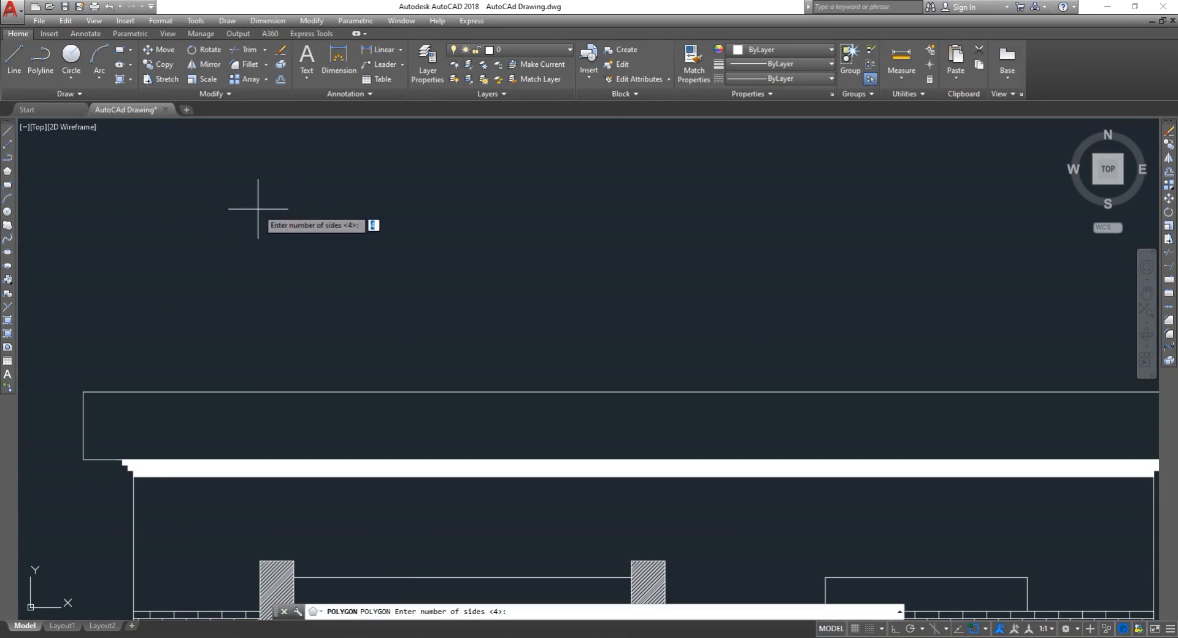
{"action": "type", "text": "5"}
{"action": "key", "text": "Return"}
{"action": "left_click", "coordinate": [260, 209]}
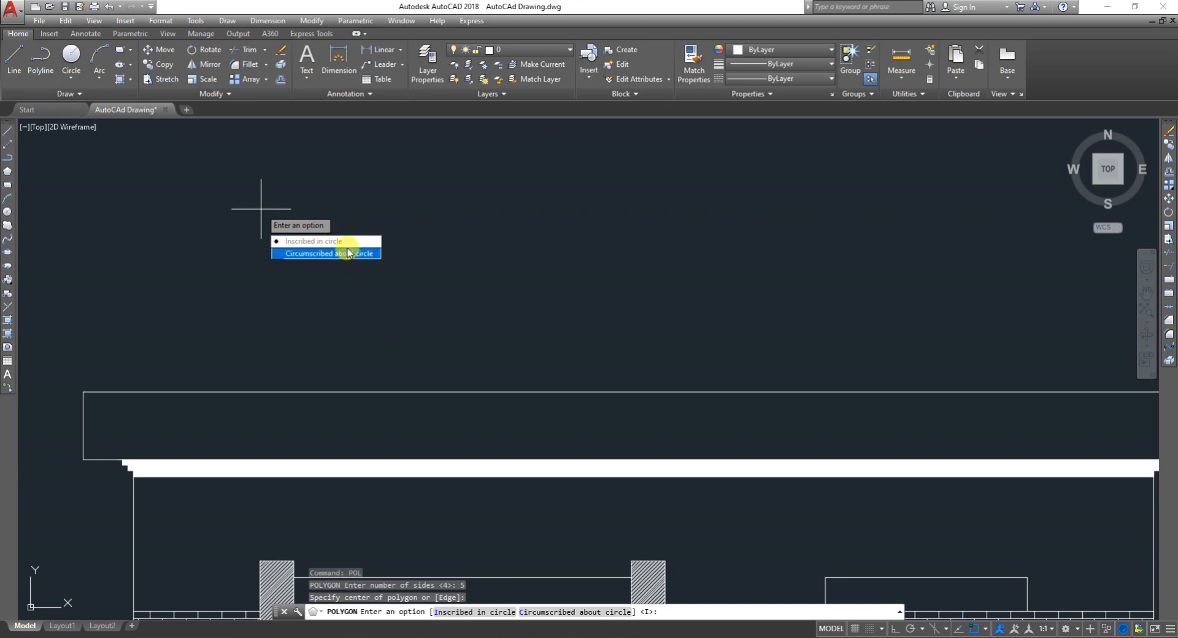
{"action": "type", "text": "c"}
{"action": "key", "text": "Return"}
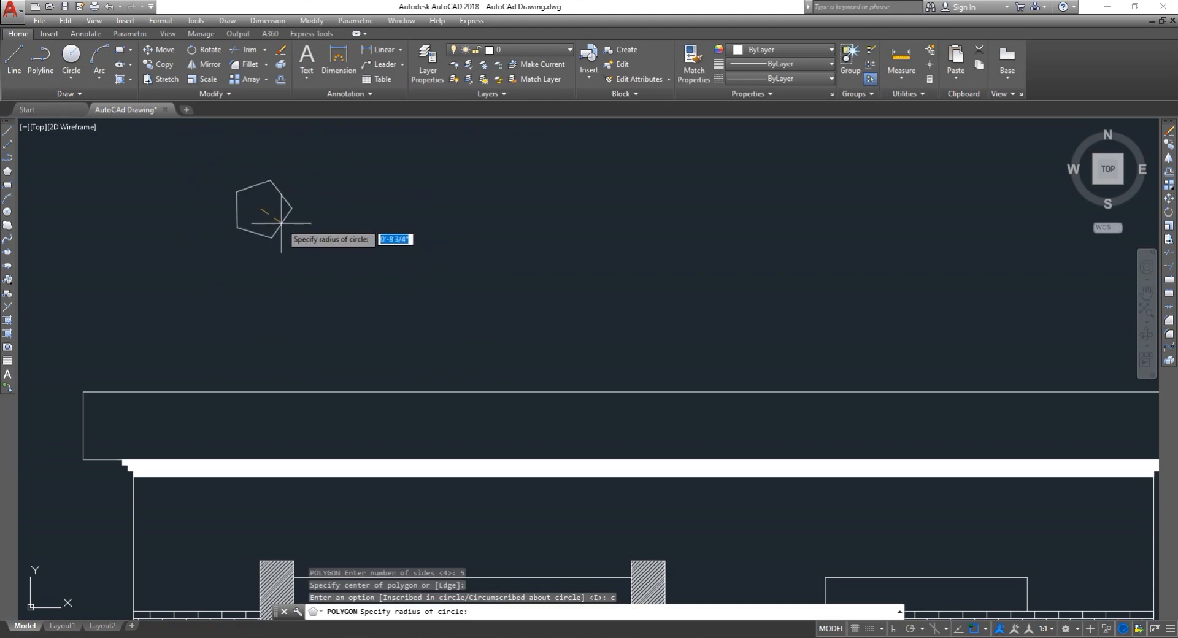
{"action": "scroll", "coordinate": [270, 219], "scroll_direction": "up", "scroll_amount": 3}
{"action": "type", "text": "2"}
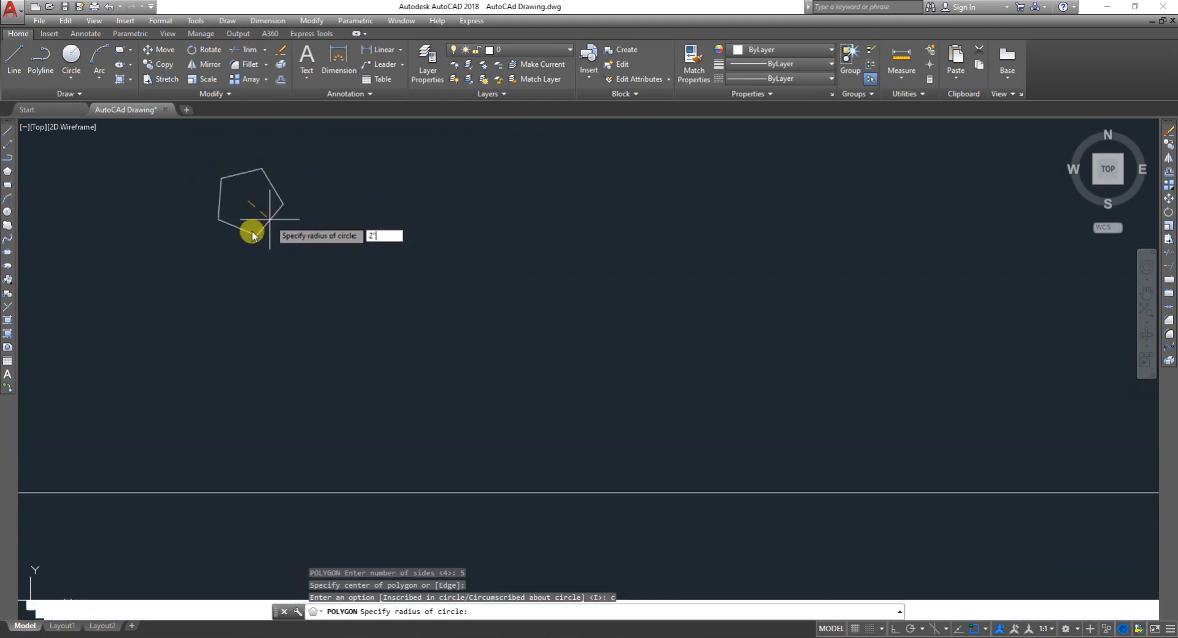
{"action": "key", "text": "Return"}
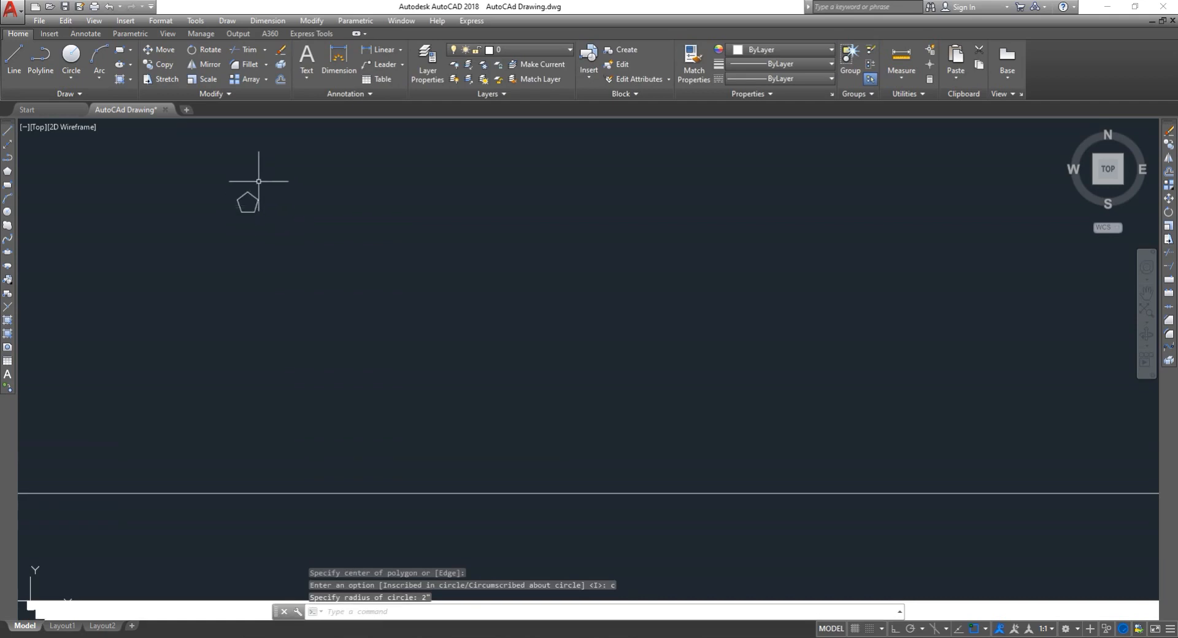
- Mirror the pentagon upward about a horizontal line through its top vertex with Ortho on, keeping the original
{"action": "scroll", "coordinate": [253, 196], "scroll_direction": "down", "scroll_amount": 3}
{"action": "scroll", "coordinate": [247, 159], "scroll_direction": "up", "scroll_amount": 5}
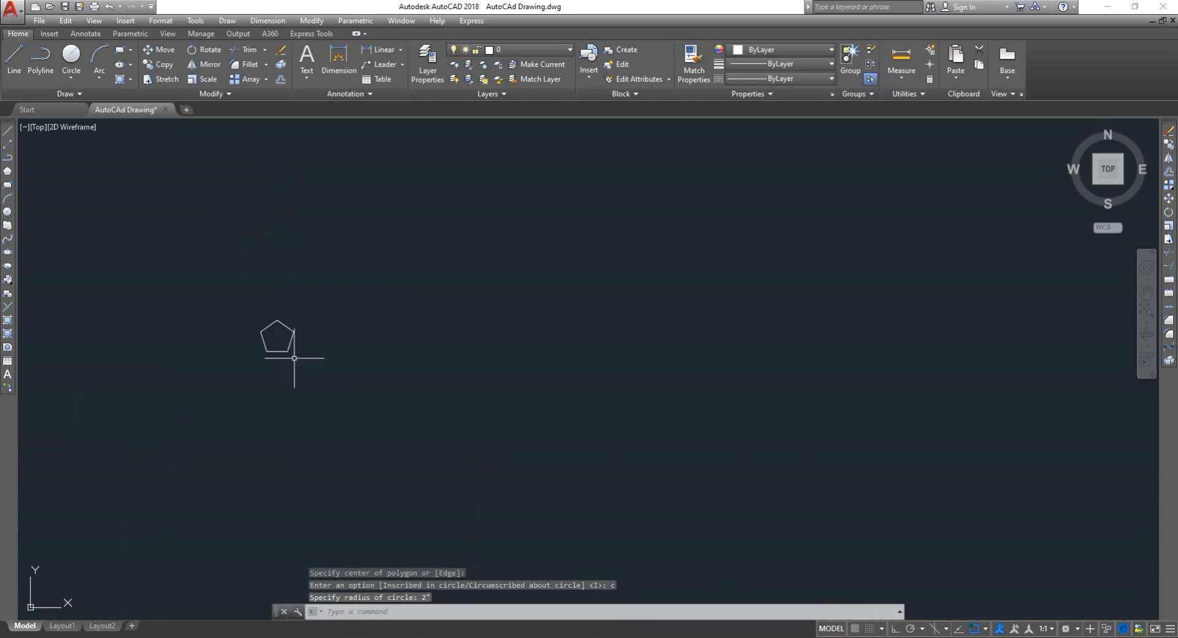
{"action": "scroll", "coordinate": [286, 346], "scroll_direction": "up", "scroll_amount": 2}
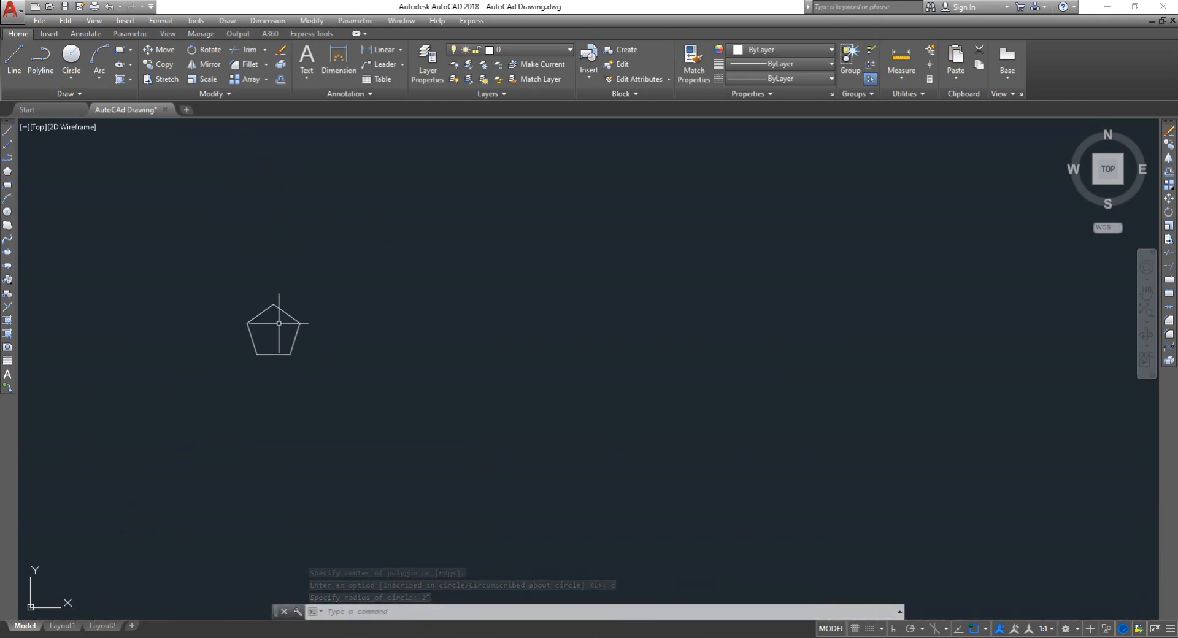
{"action": "type", "text": "mi"}
{"action": "key", "text": "Return"}
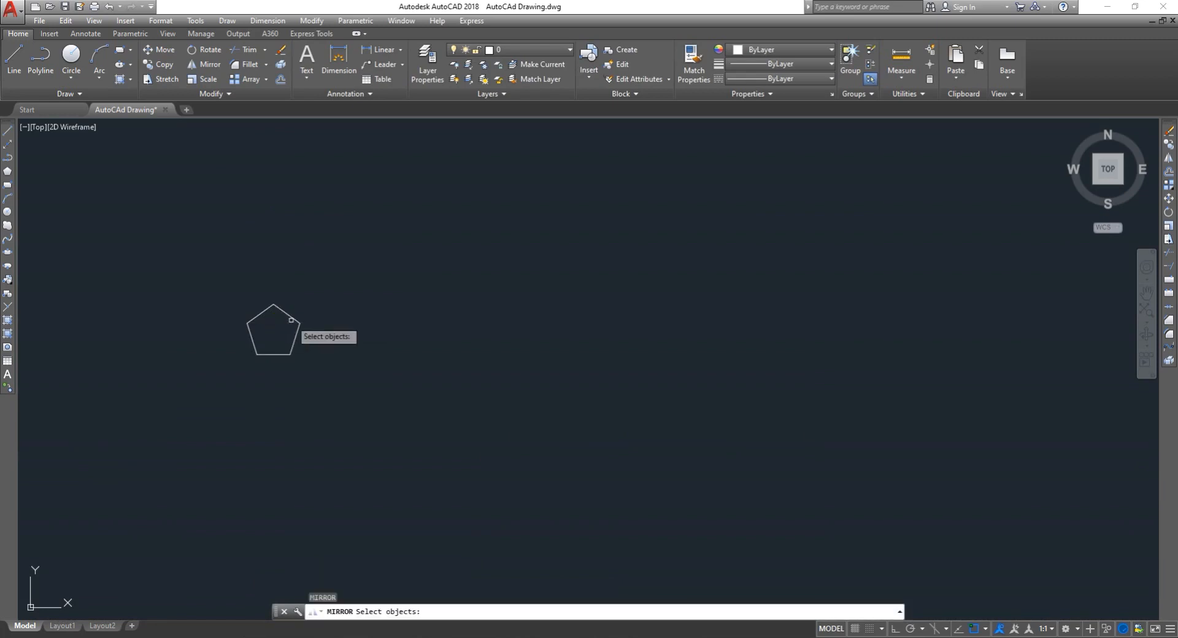
{"action": "left_click", "coordinate": [271, 307]}
{"action": "key", "text": "Return"}
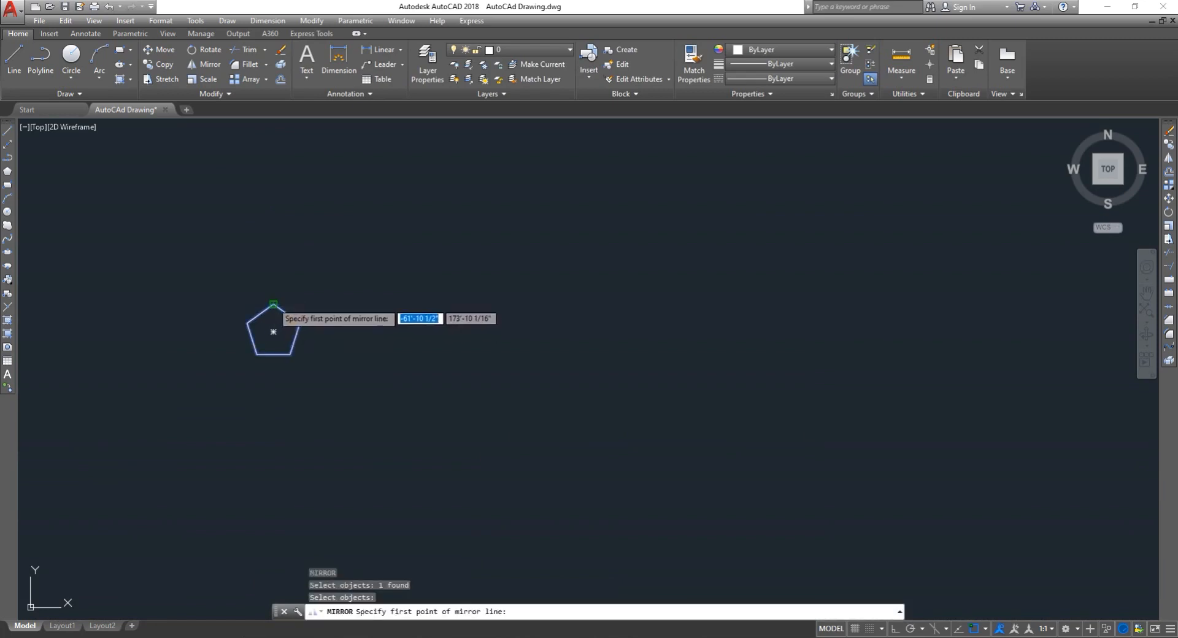
{"action": "left_click", "coordinate": [273, 304]}
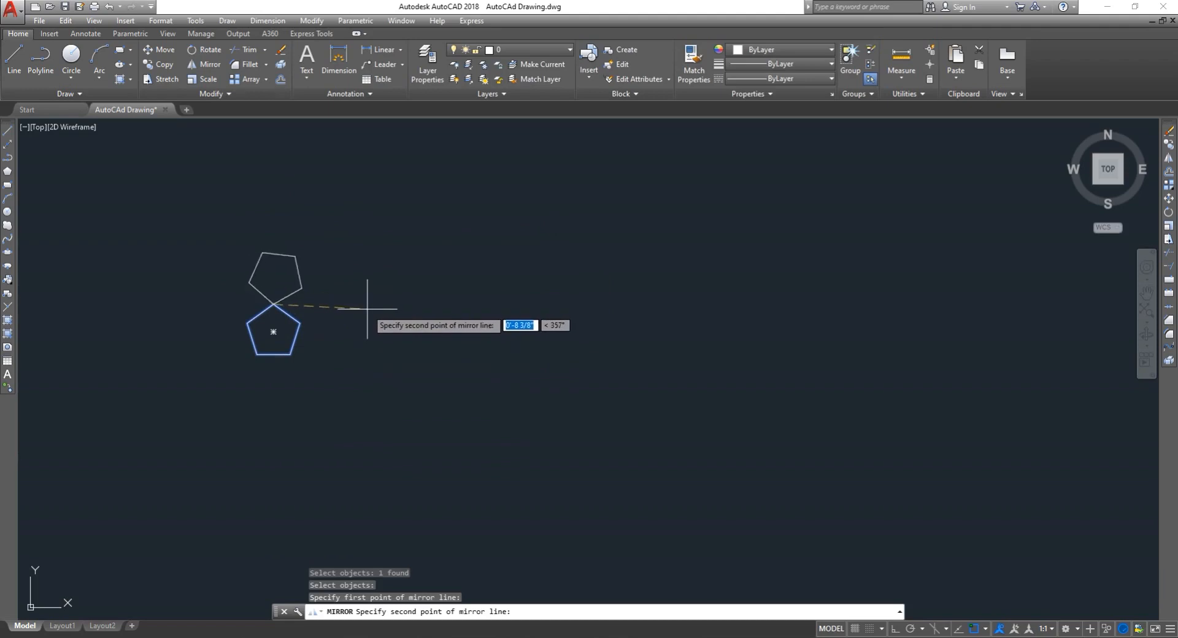
{"action": "key", "text": "F8"}
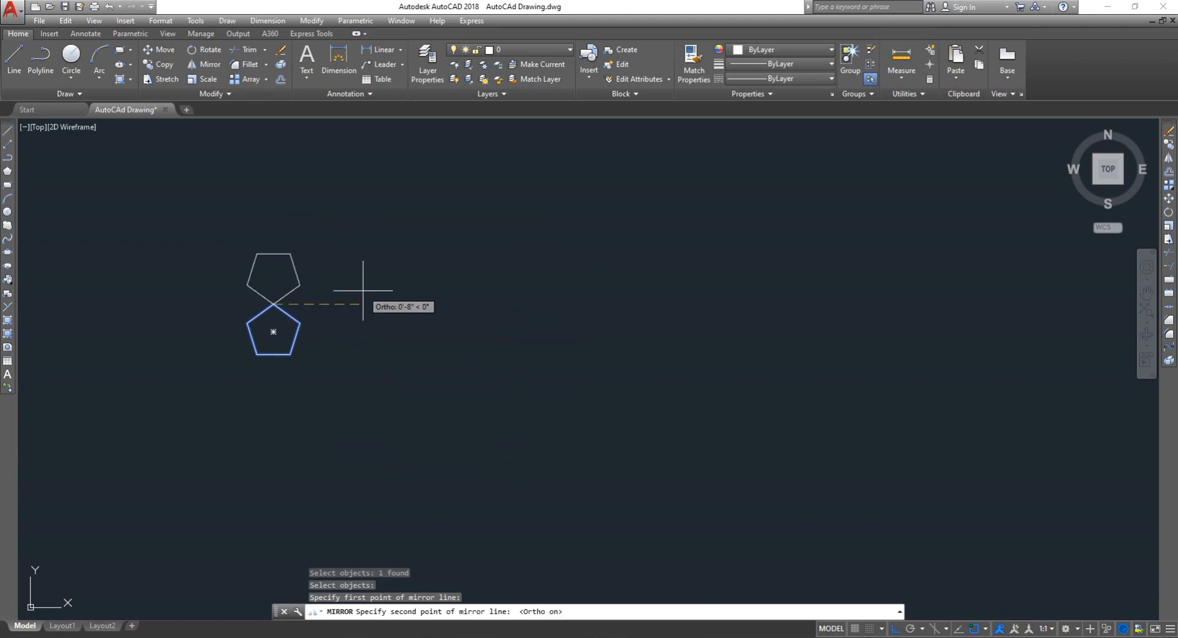
{"action": "left_click", "coordinate": [362, 290]}
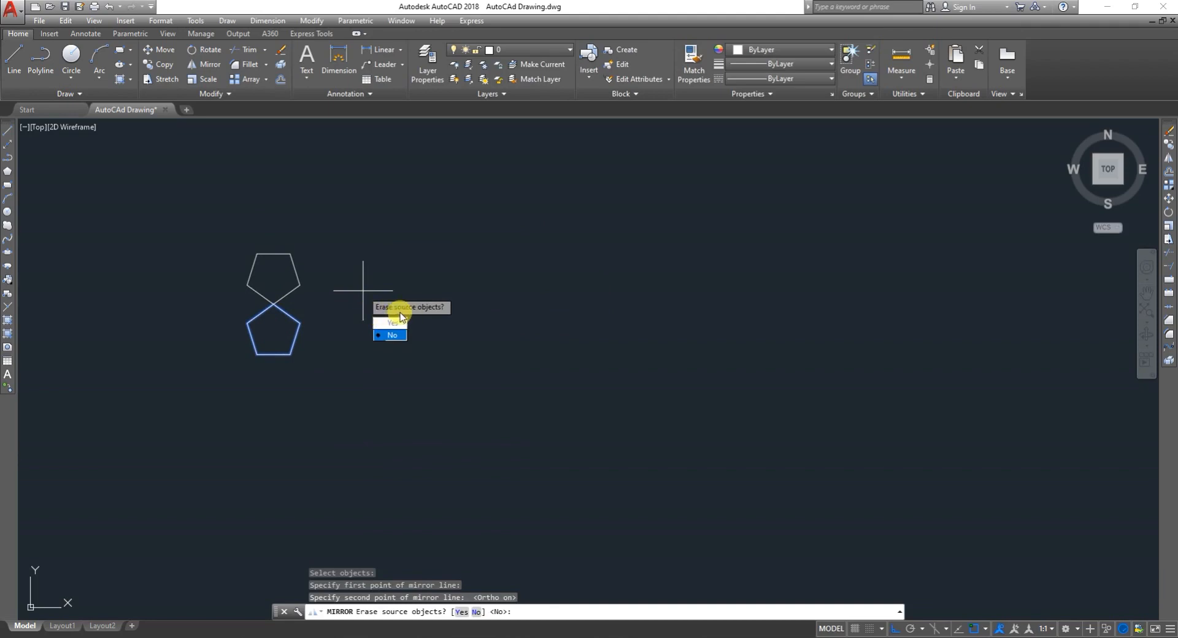
{"action": "key", "text": "Return"}
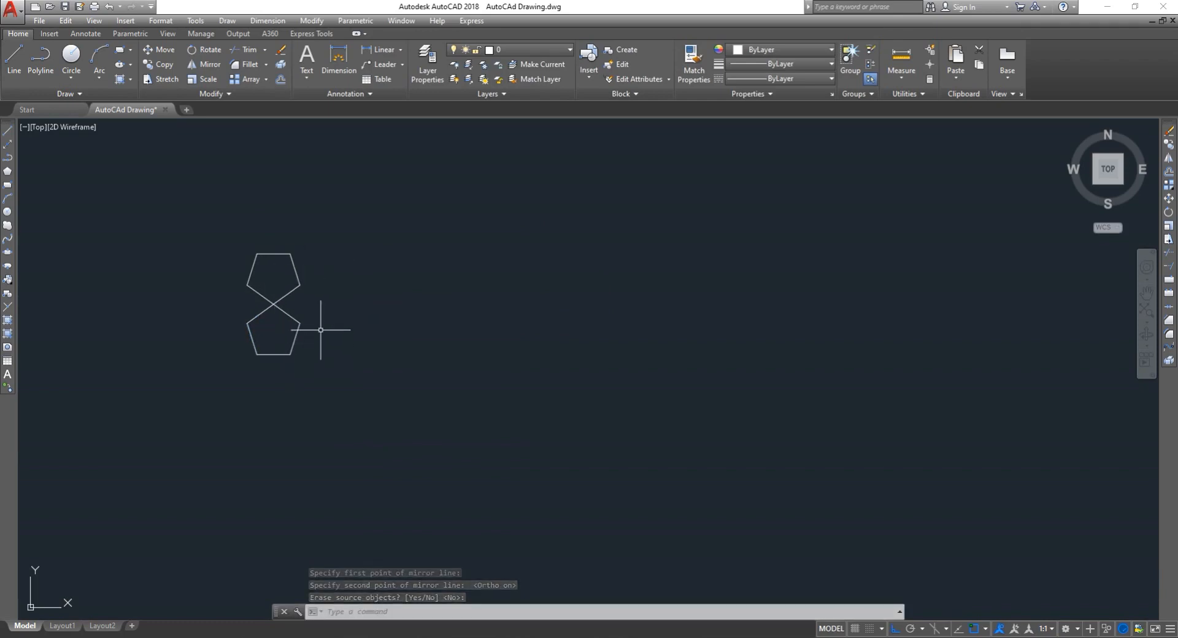
- Mirror both pentagons about a diagonal line from their shared vertex to the lower pentagon's right edge, keeping the originals
{"action": "left_click", "coordinate": [369, 385]}
{"action": "left_click", "coordinate": [259, 252]}
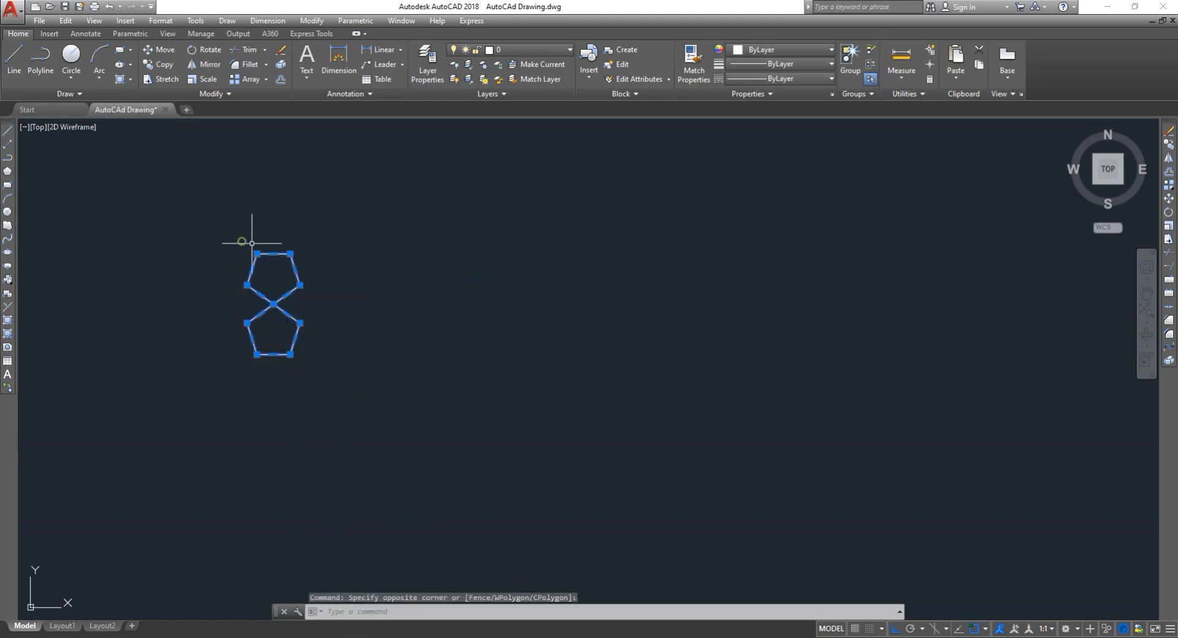
{"action": "type", "text": "mi"}
{"action": "key", "text": "Return"}
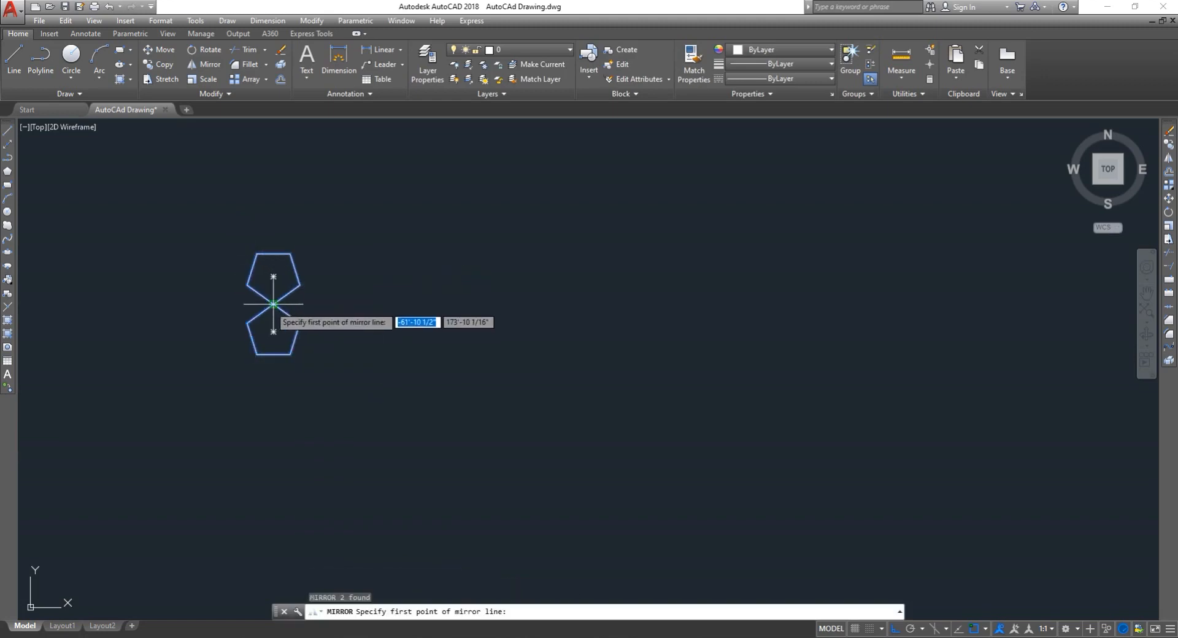
{"action": "left_click", "coordinate": [273, 303]}
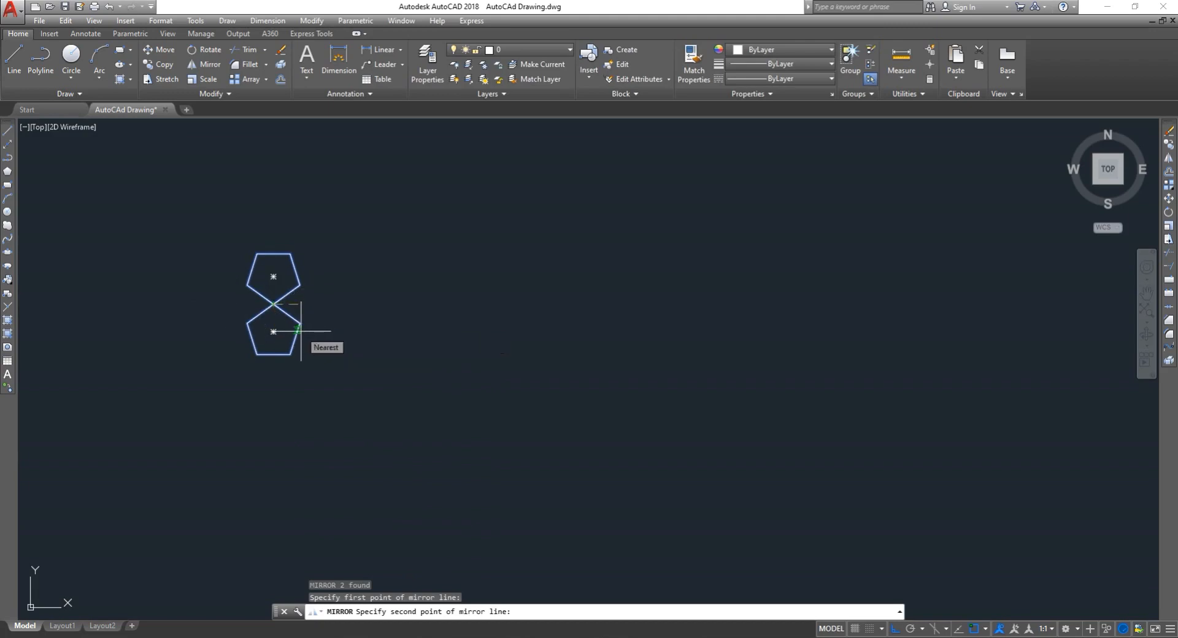
{"action": "left_click", "coordinate": [301, 329]}
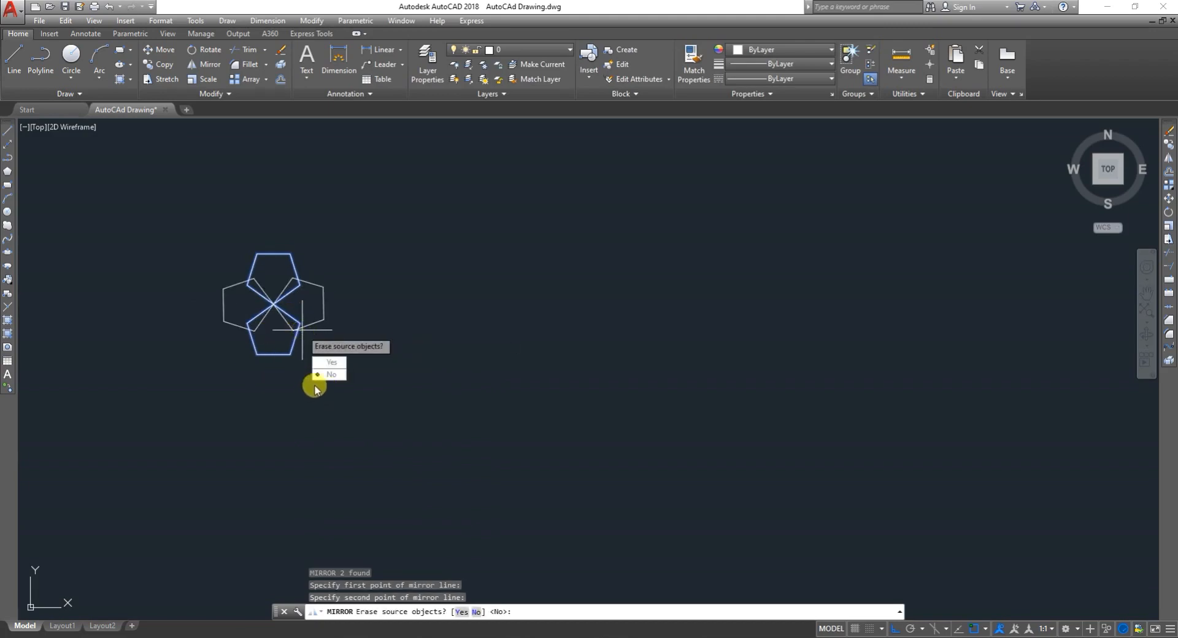
{"action": "left_click", "coordinate": [329, 373]}
- Complete the diagonal mirror of the two pentagons, keeping the source objects to form a four-petal motif
{"action": "left_click", "coordinate": [311, 341]}
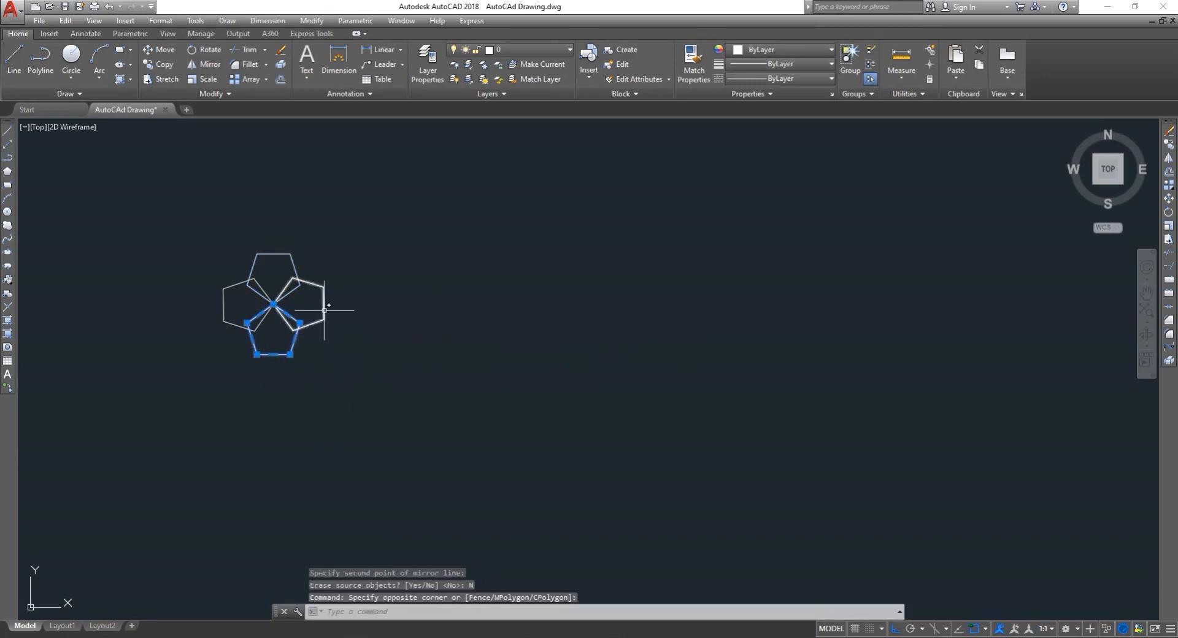
{"action": "left_click", "coordinate": [363, 355]}
{"action": "key", "text": "Escape"}
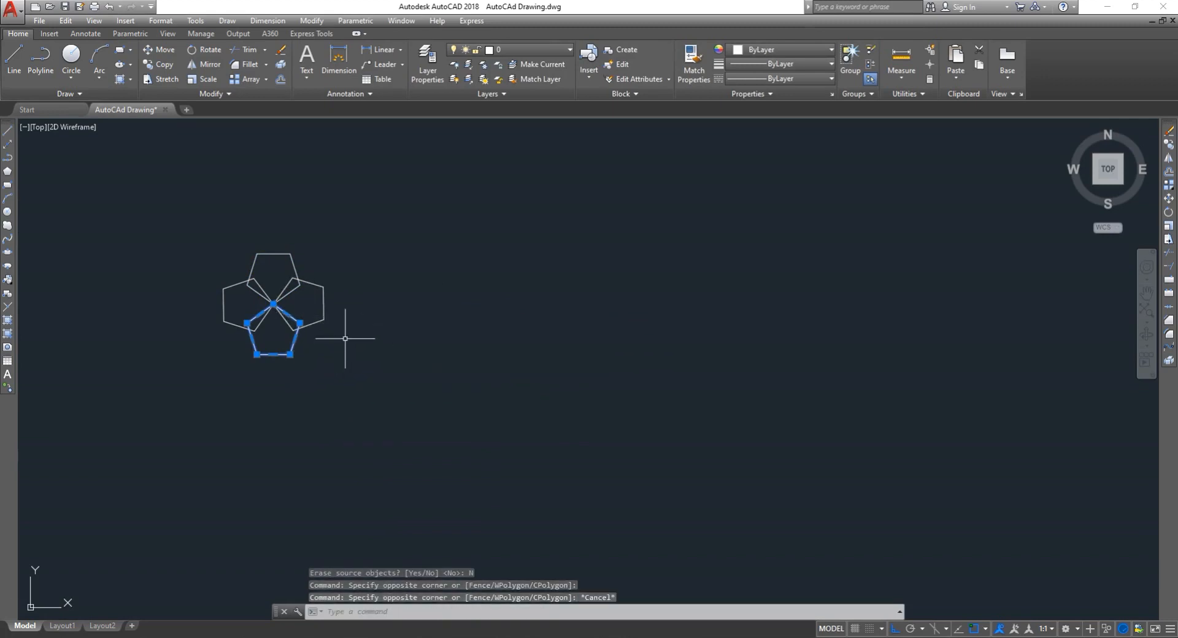
- Move the whole four-pentagon motif from its centre straight down toward the roof by about 1'-1 5/8"
{"action": "left_click", "coordinate": [403, 419]}
{"action": "left_click", "coordinate": [180, 233]}
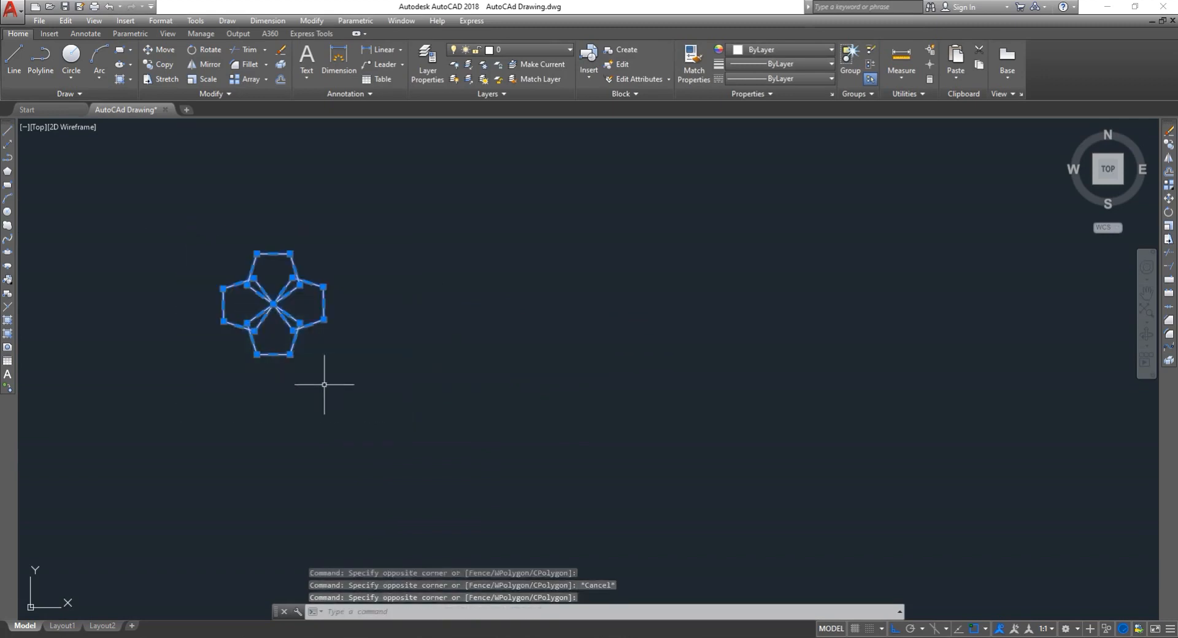
{"action": "key", "text": "Escape"}
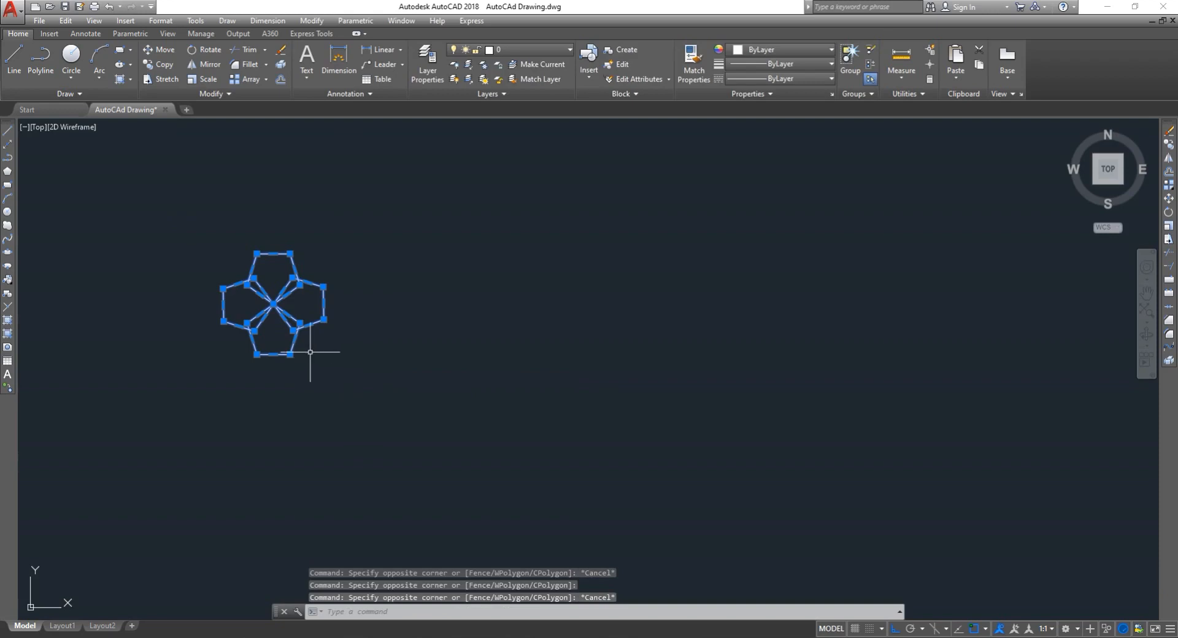
{"action": "scroll", "coordinate": [310, 352], "scroll_direction": "down", "scroll_amount": 2}
{"action": "type", "text": "O"}
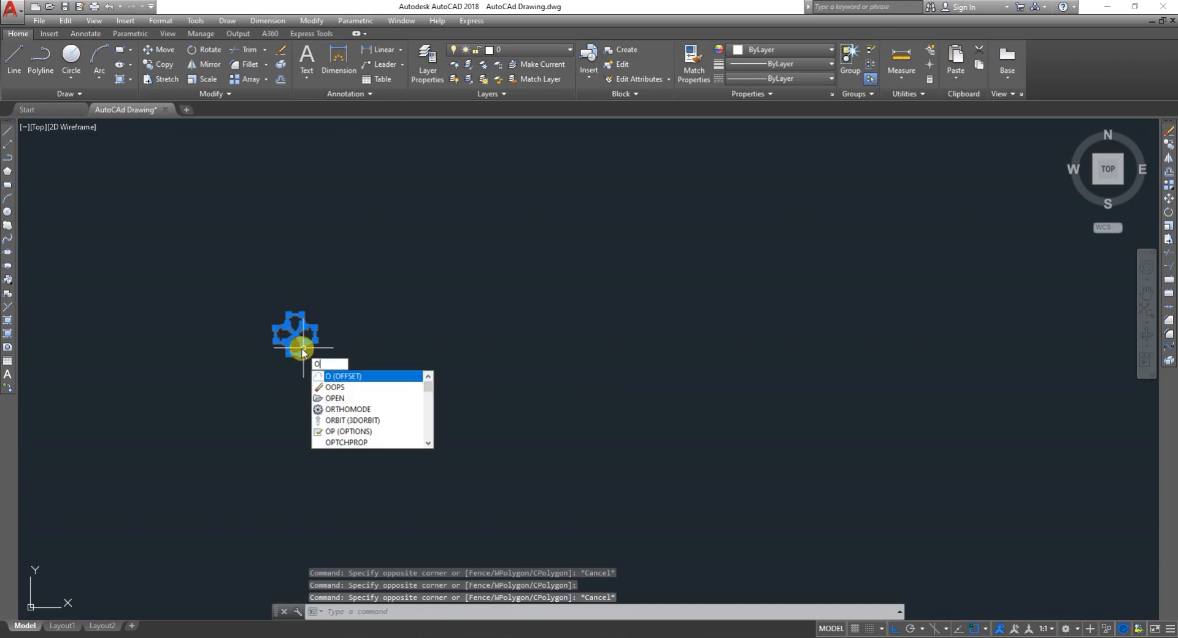
{"action": "key", "text": "BackSpace"}
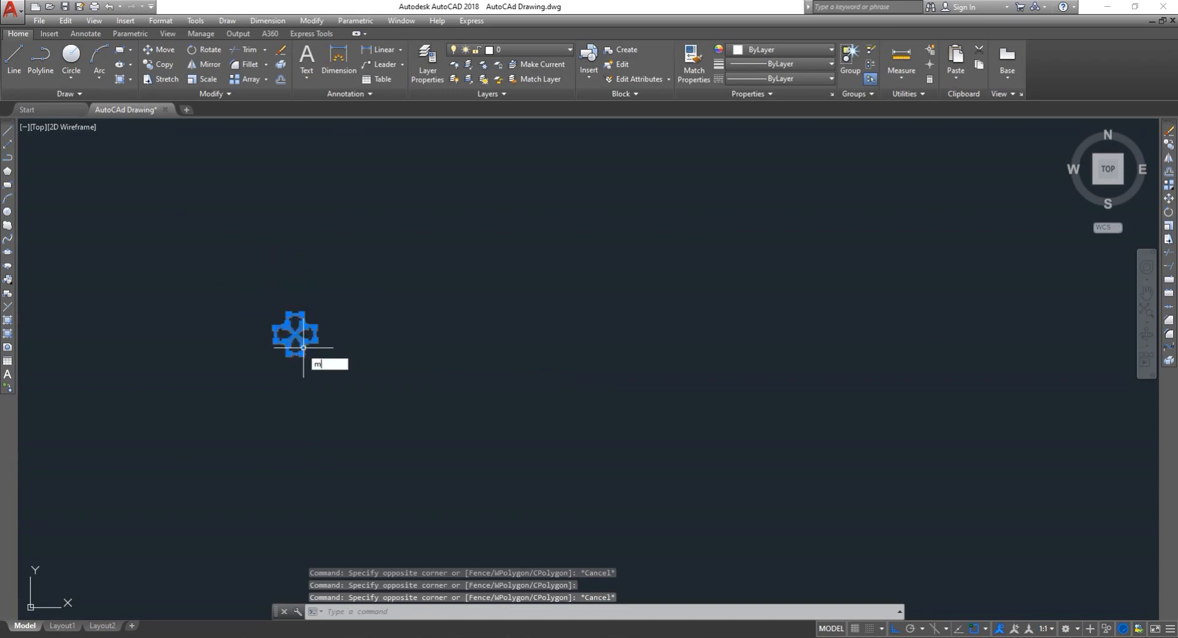
{"action": "type", "text": "m"}
{"action": "key", "text": "Return"}
{"action": "left_click", "coordinate": [295, 333]}
{"action": "scroll", "coordinate": [291, 399], "scroll_direction": "up", "scroll_amount": 3}
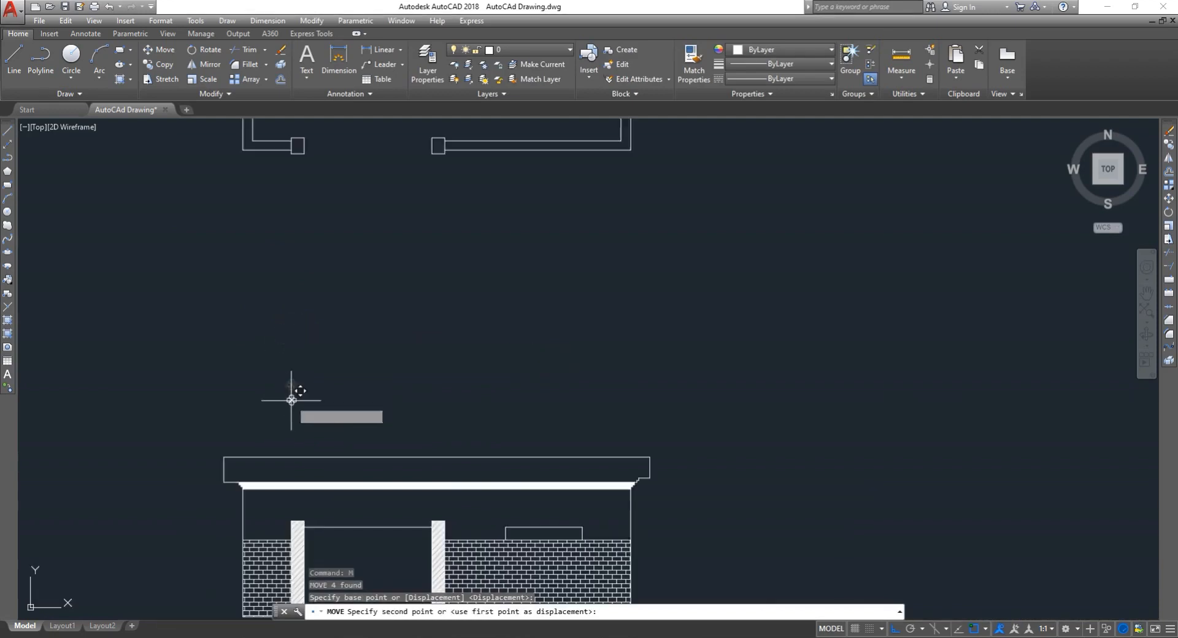
{"action": "scroll", "coordinate": [285, 494], "scroll_direction": "up", "scroll_amount": 2}
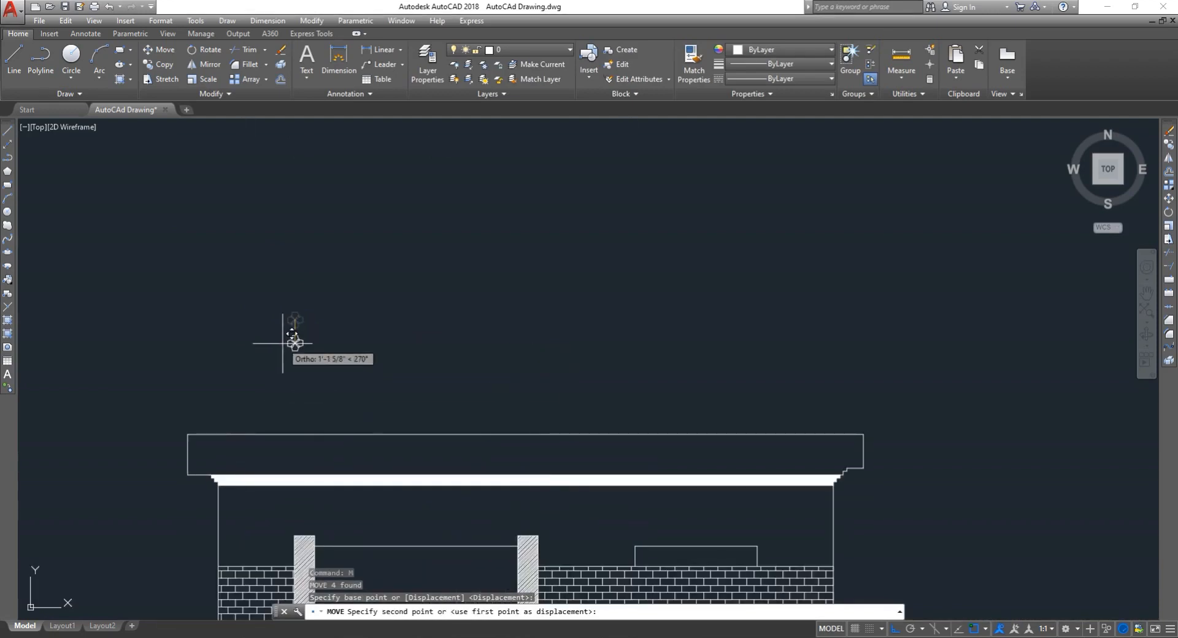
{"action": "key", "text": "Escape"}
- Draw a horizontal line across the roof band from its left edge's midpoint to its right edge
{"action": "type", "text": "l"}
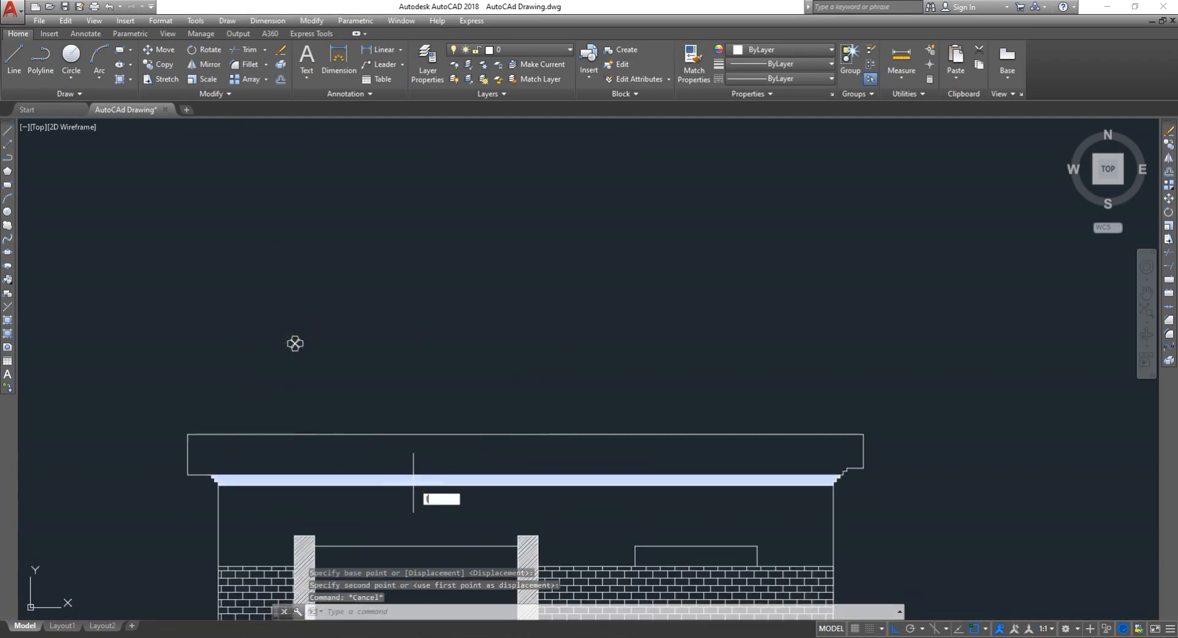
{"action": "key", "text": "Return"}
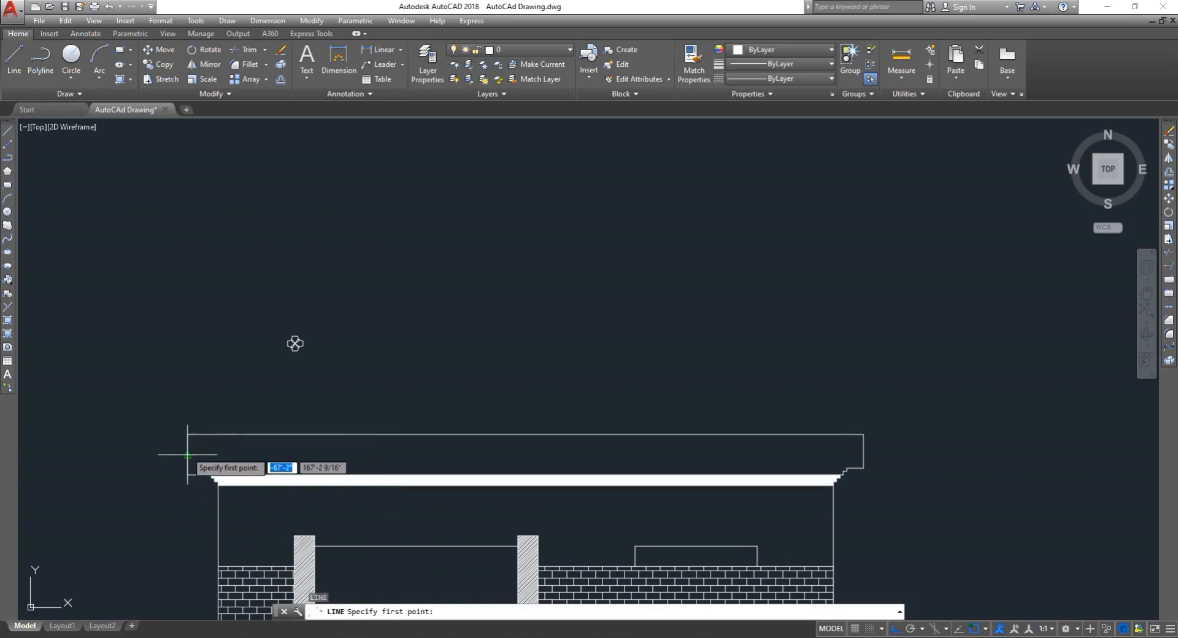
{"action": "left_click", "coordinate": [187, 454]}
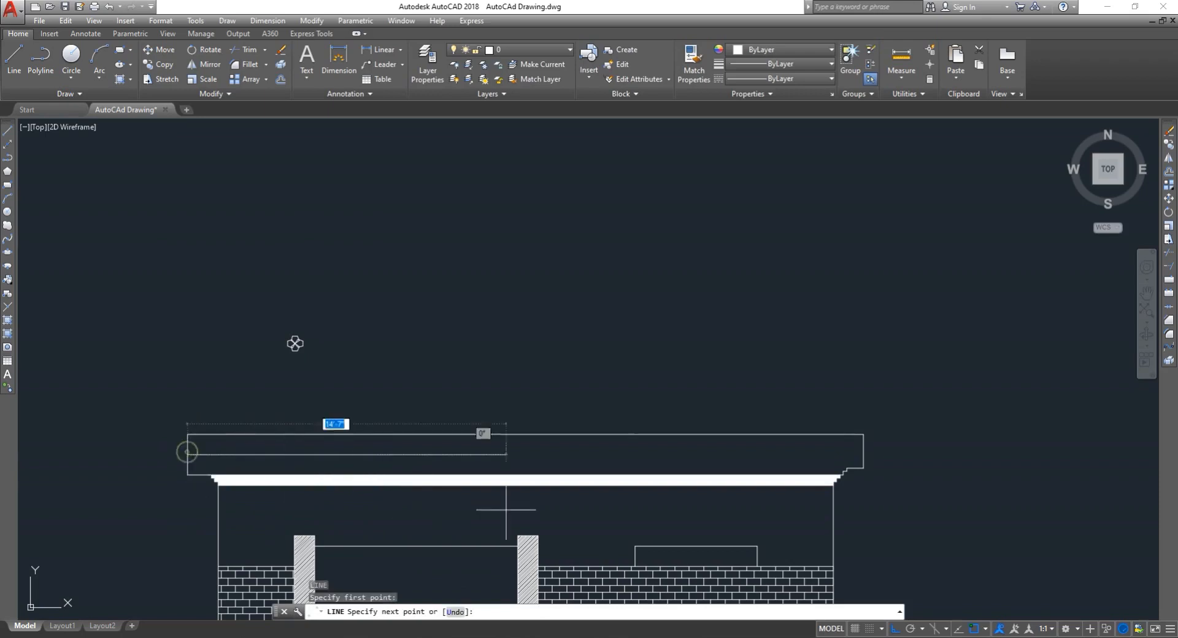
{"action": "left_click", "coordinate": [859, 455]}
{"action": "key", "text": "Escape"}
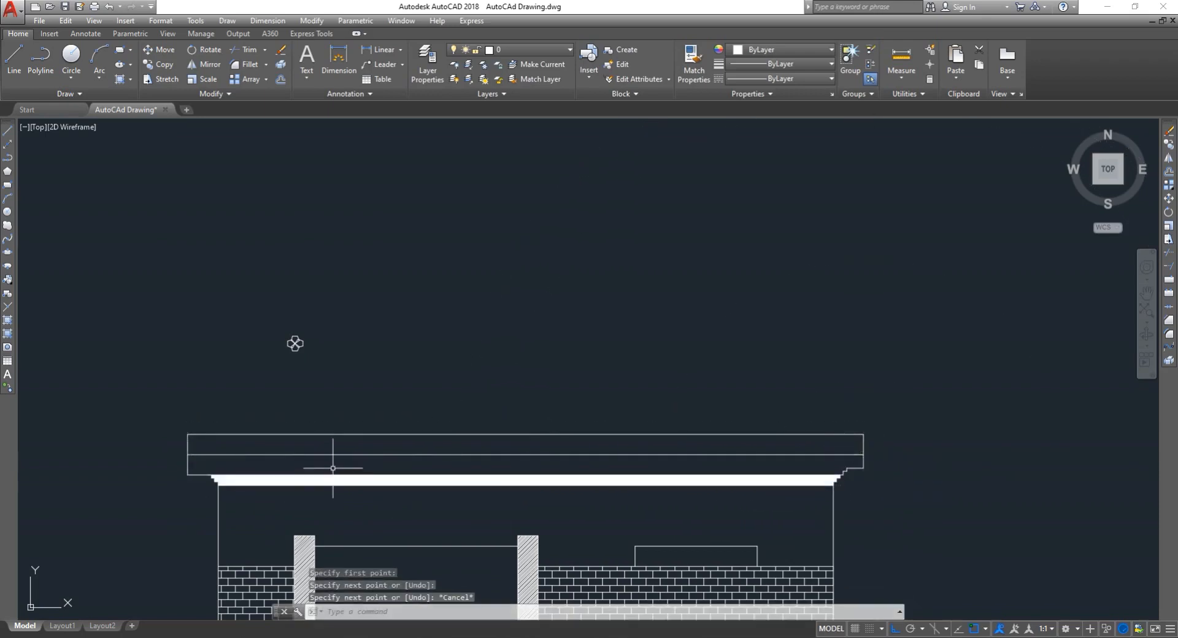
- Divide the roof band's horizontal centre line into 10 segments
{"action": "scroll", "coordinate": [398, 457], "scroll_direction": "up", "scroll_amount": 2}
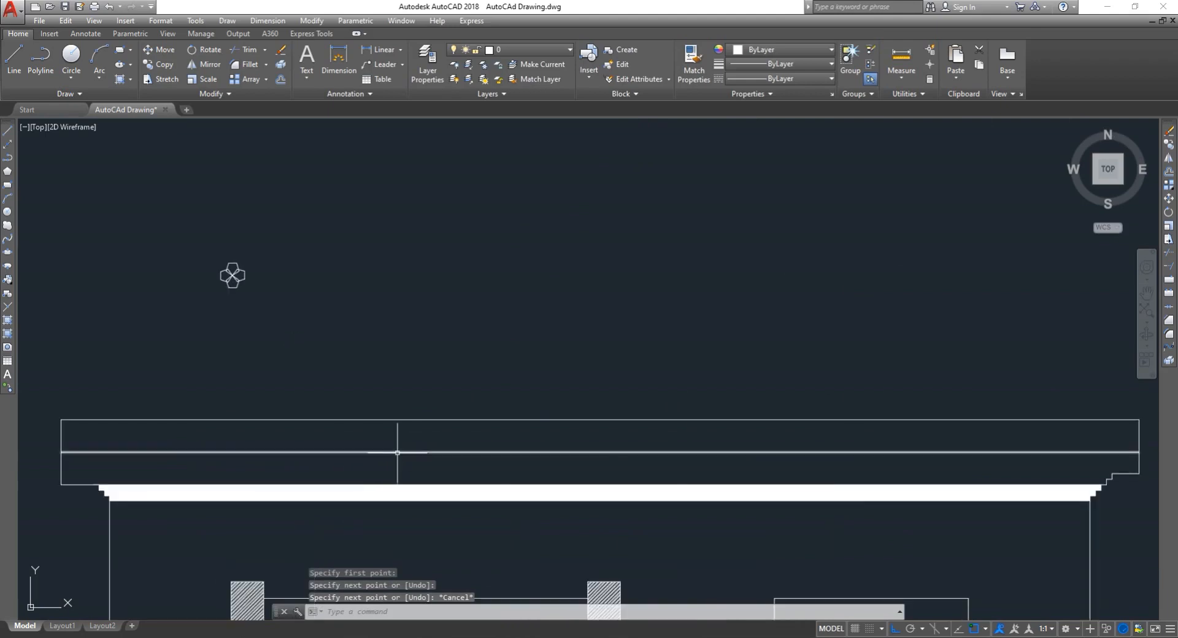
{"action": "left_click", "coordinate": [396, 455]}
{"action": "type", "text": "di"}
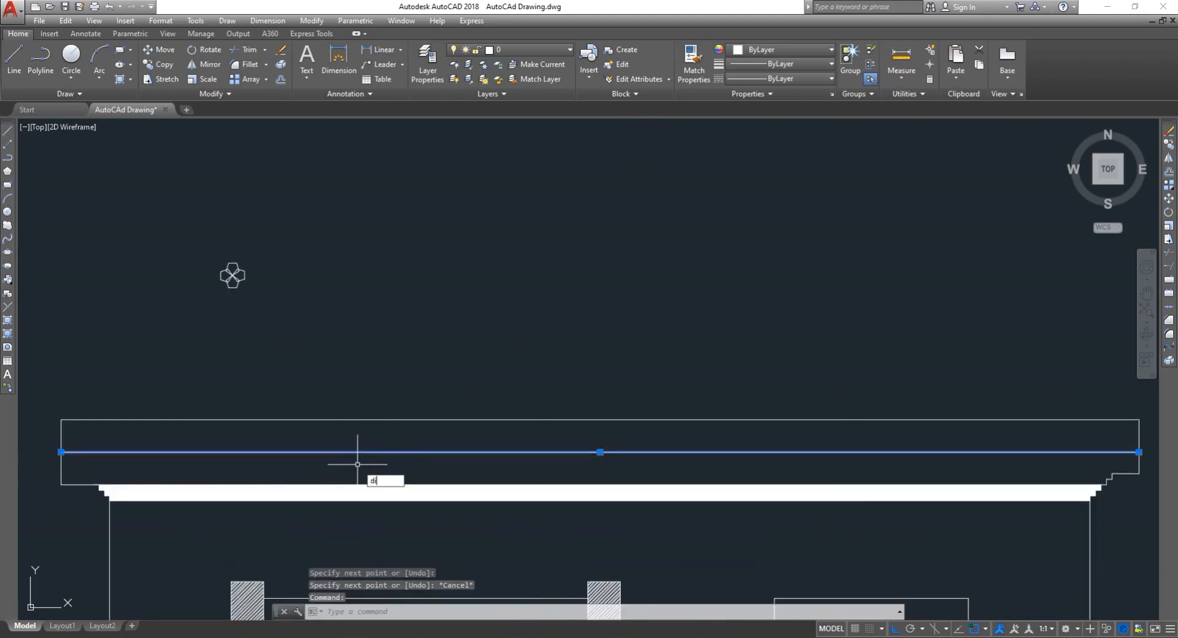
{"action": "type", "text": "v"}
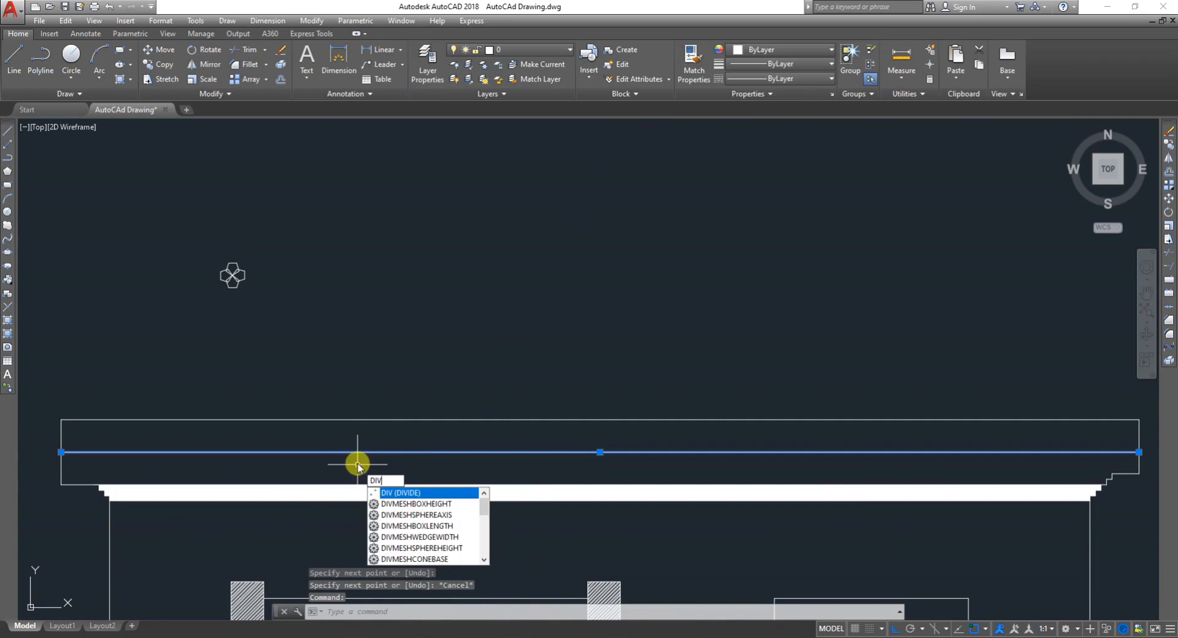
{"action": "left_click", "coordinate": [409, 493]}
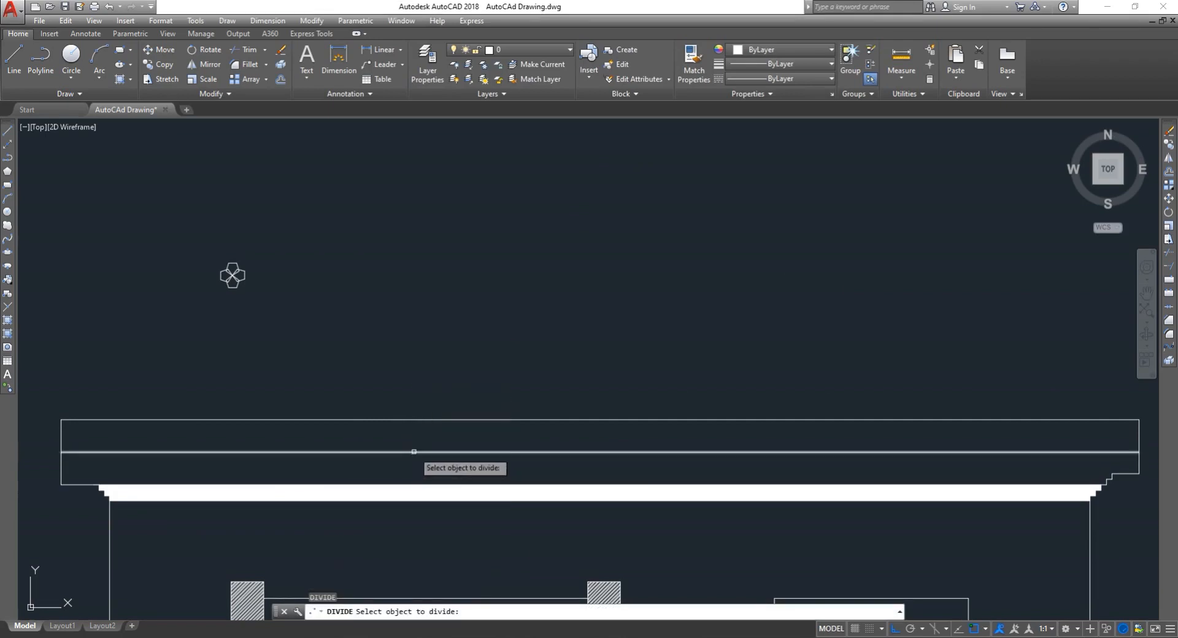
{"action": "left_click", "coordinate": [414, 451]}
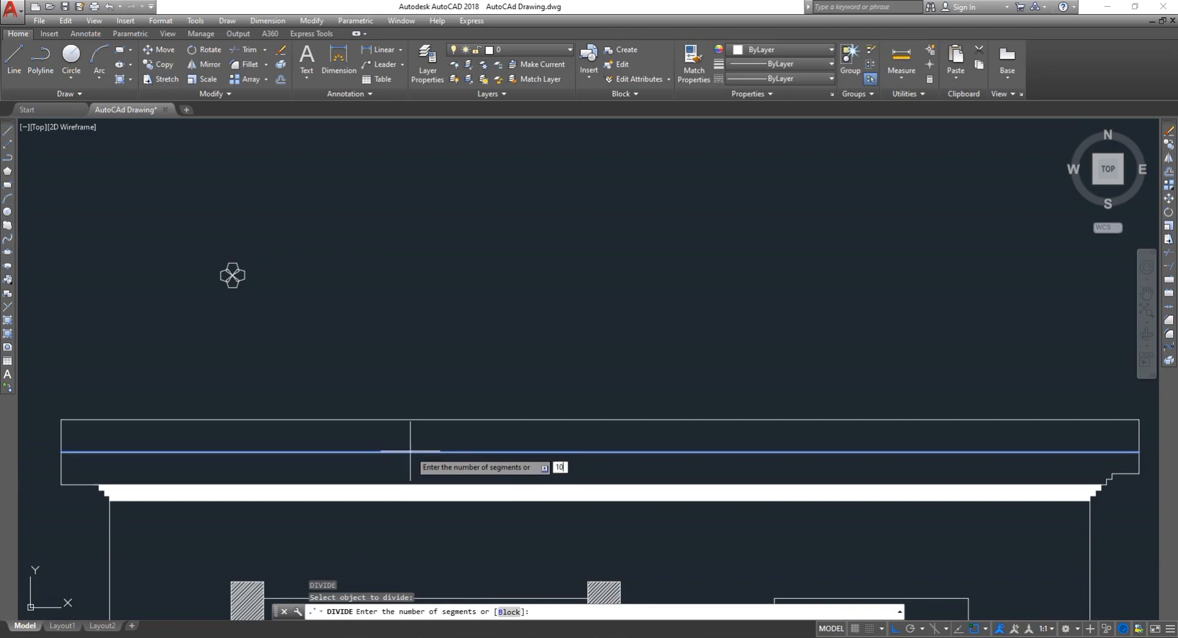
{"action": "key", "text": "Return"}
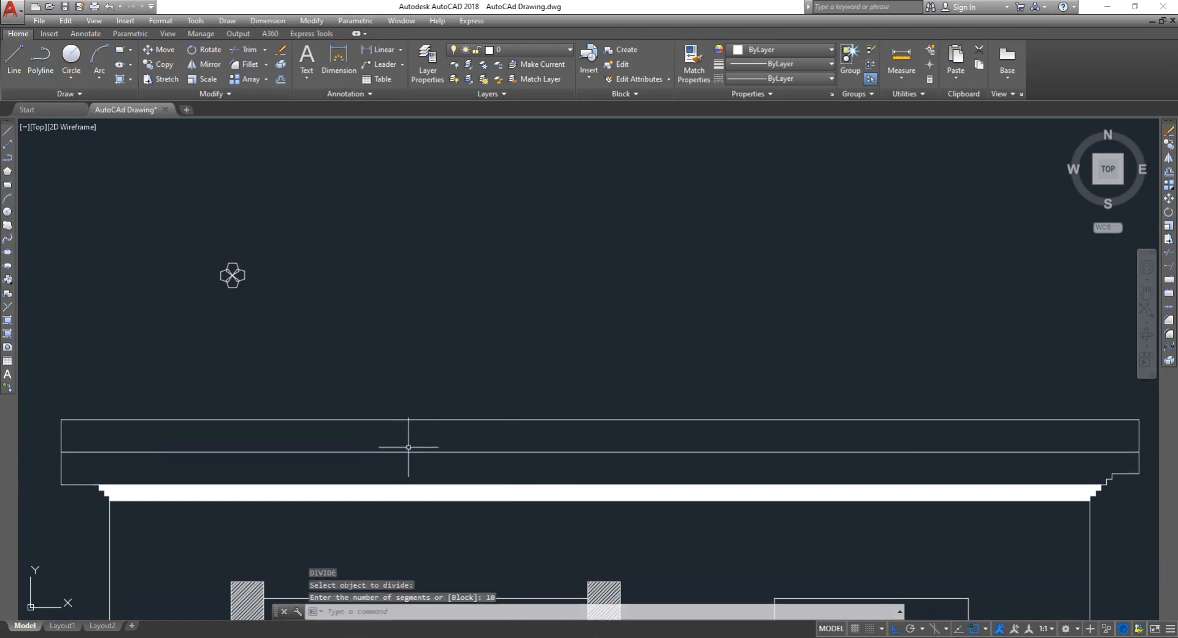
- Erase the roof band's horizontal centre line, leaving only the division points
{"action": "type", "text": "e"}
{"action": "key", "text": "Return"}
{"action": "left_click", "coordinate": [424, 452]}
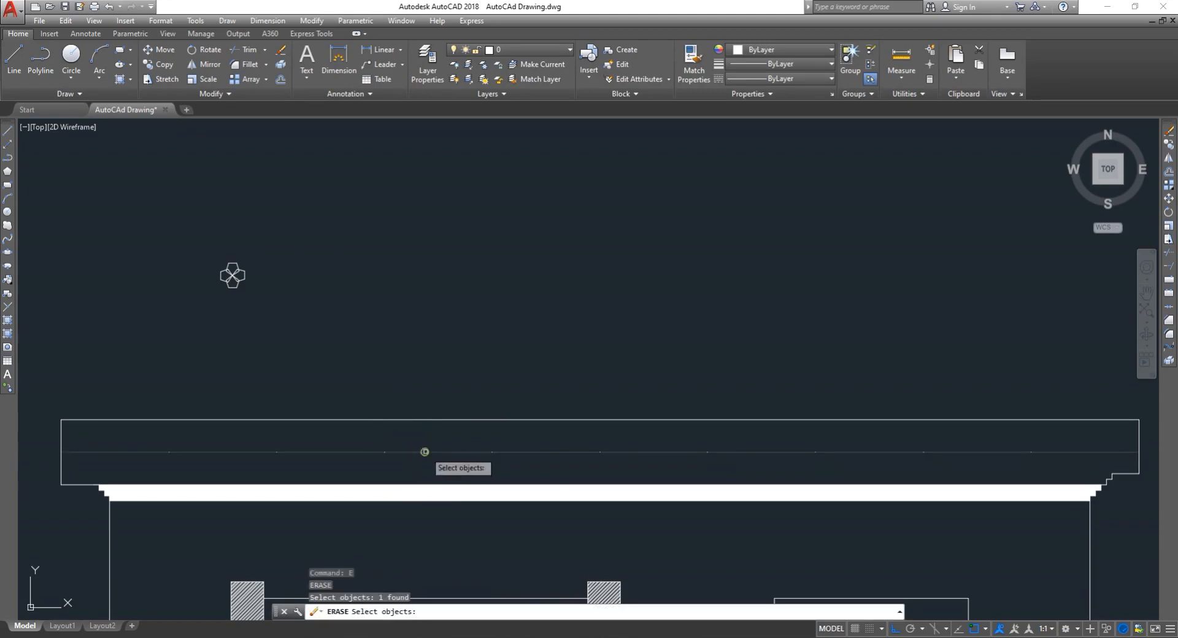
{"action": "key", "text": "Return"}
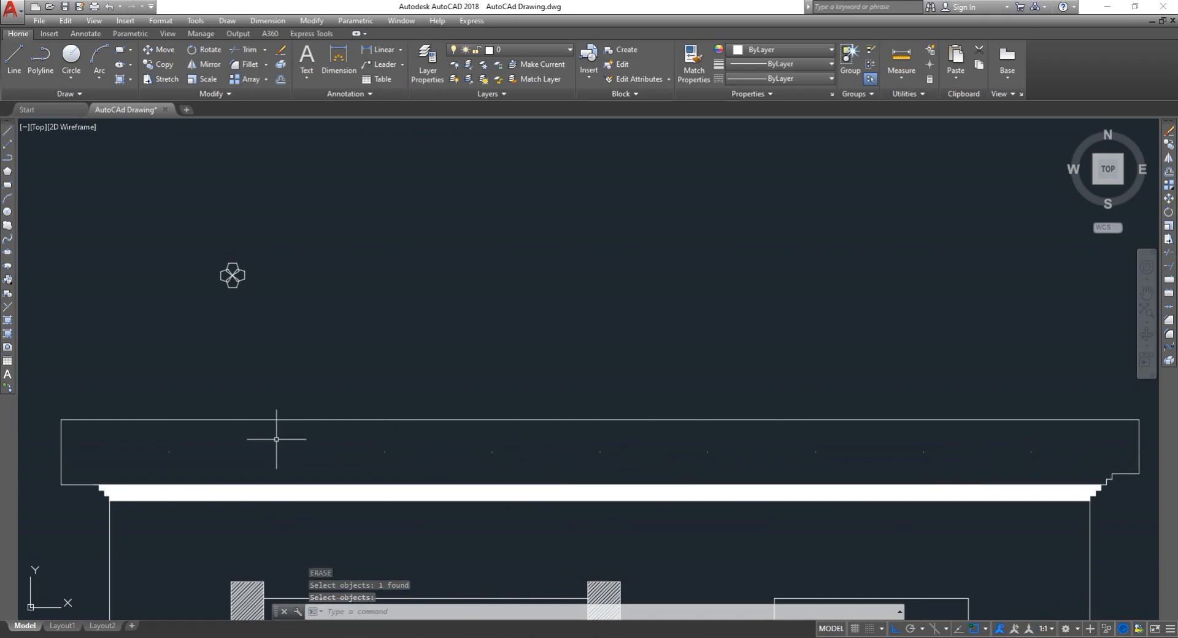
- Move the four-pentagon motif by its centre onto the leftmost division point of the roof band
{"action": "left_click", "coordinate": [286, 334]}
{"action": "left_click", "coordinate": [144, 224]}
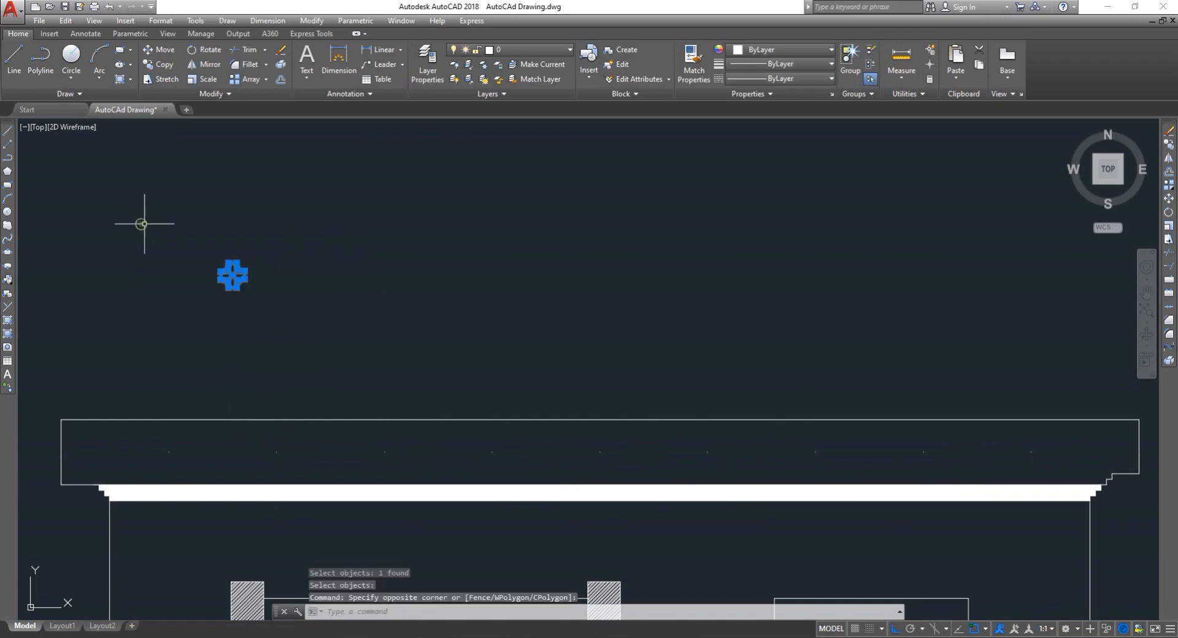
{"action": "type", "text": "m"}
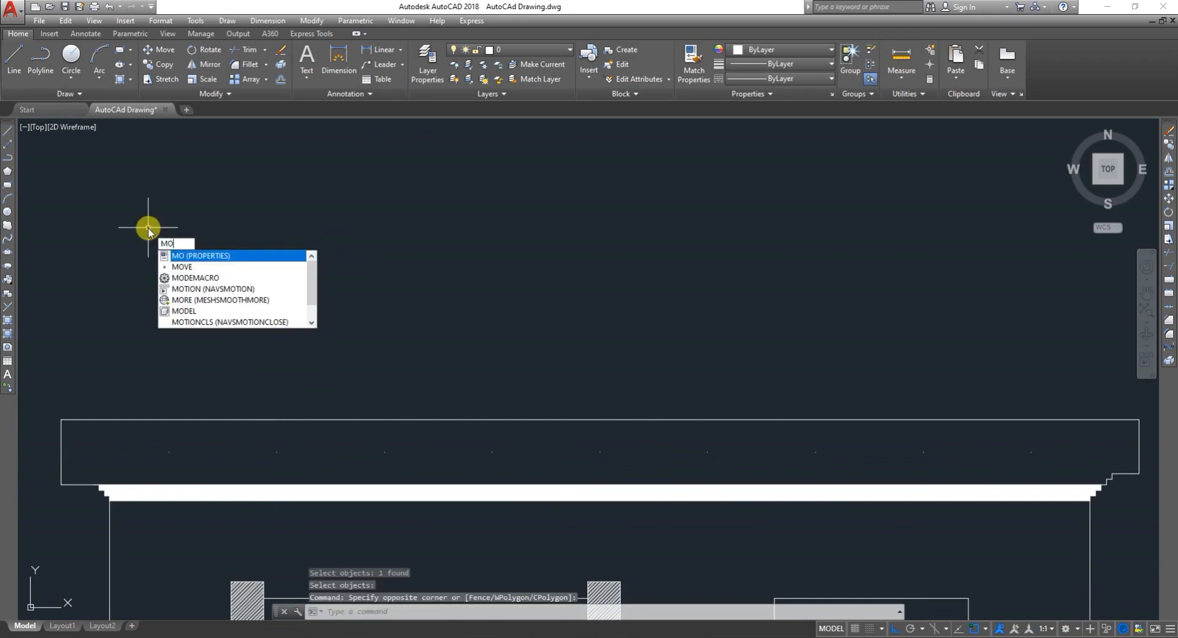
{"action": "key", "text": "BackSpace"}
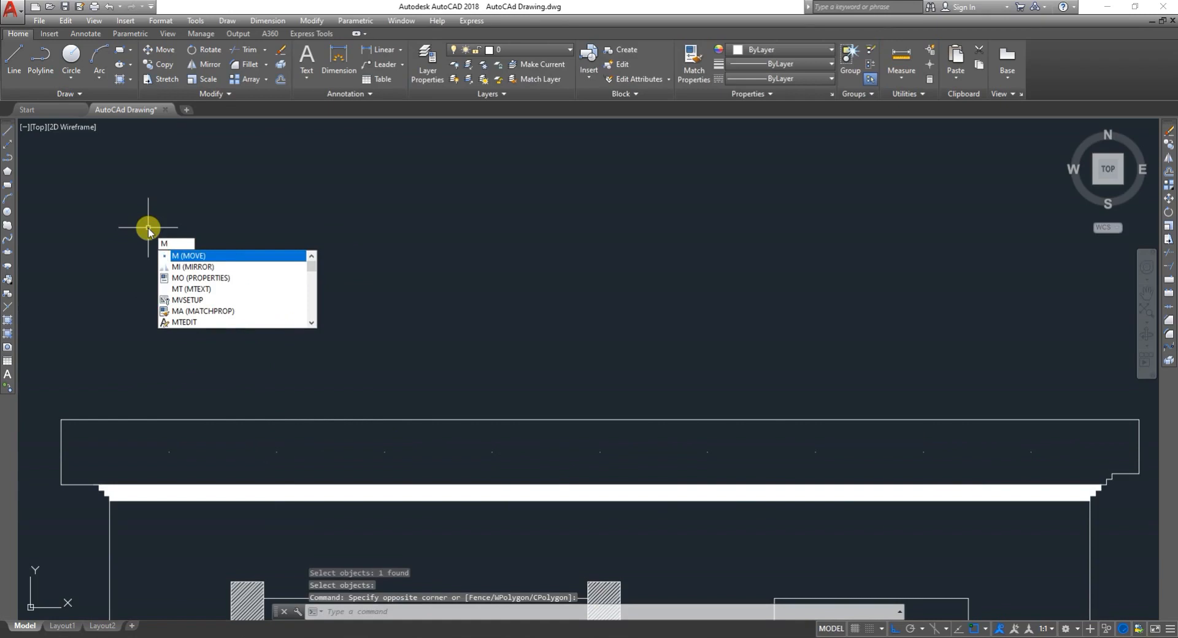
{"action": "key", "text": "Return"}
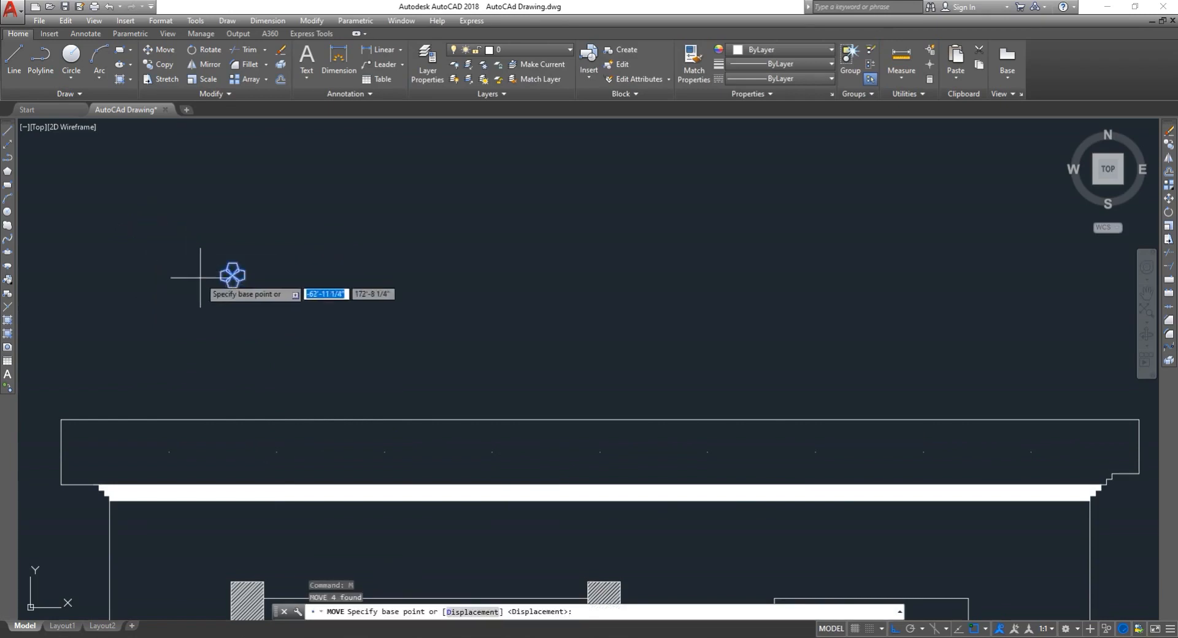
{"action": "left_click", "coordinate": [232, 276]}
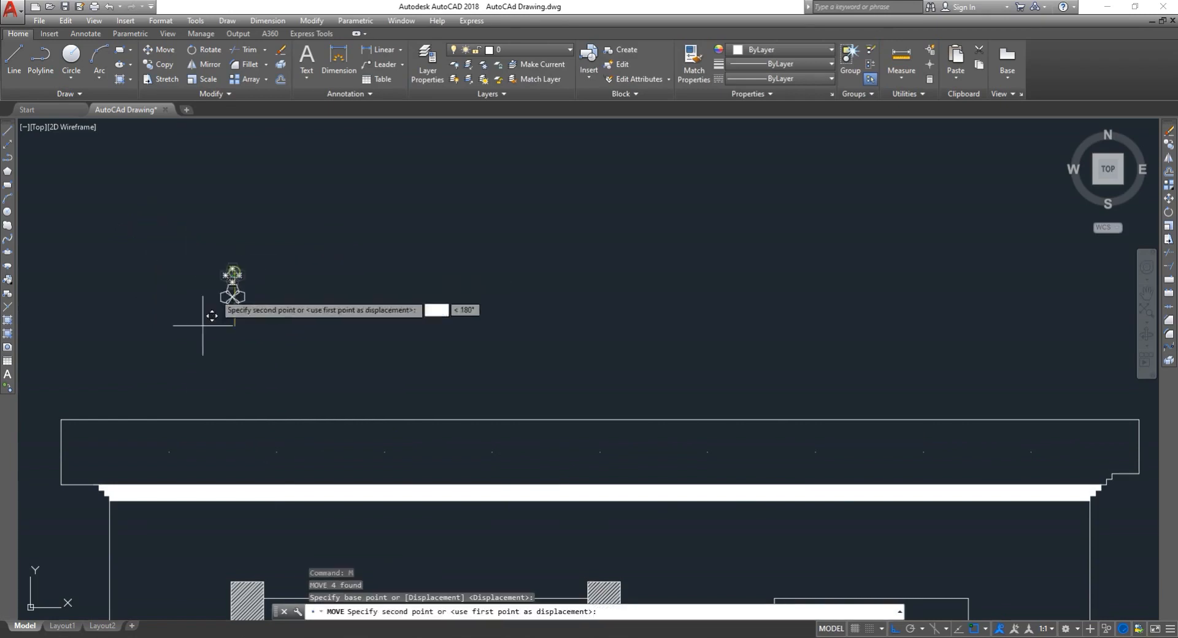
{"action": "left_click", "coordinate": [166, 455]}
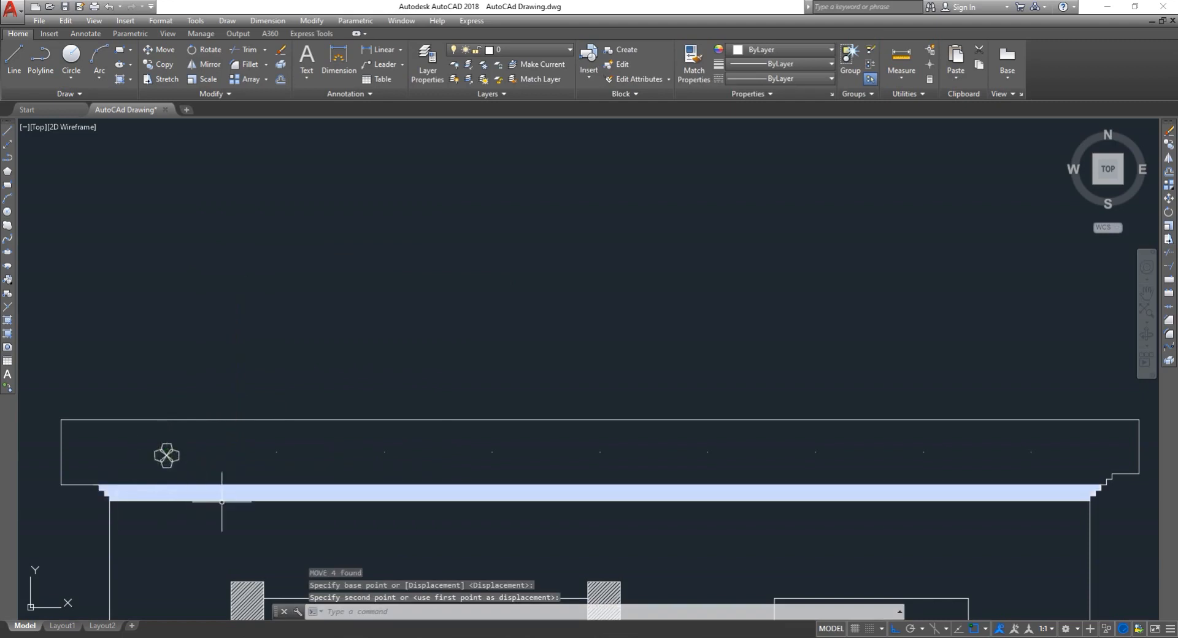
- Copy the motif from its centre onto the second, third and fourth division points of the roof band
{"action": "scroll", "coordinate": [183, 461], "scroll_direction": "up", "scroll_amount": 2}
{"action": "left_click", "coordinate": [175, 464]}
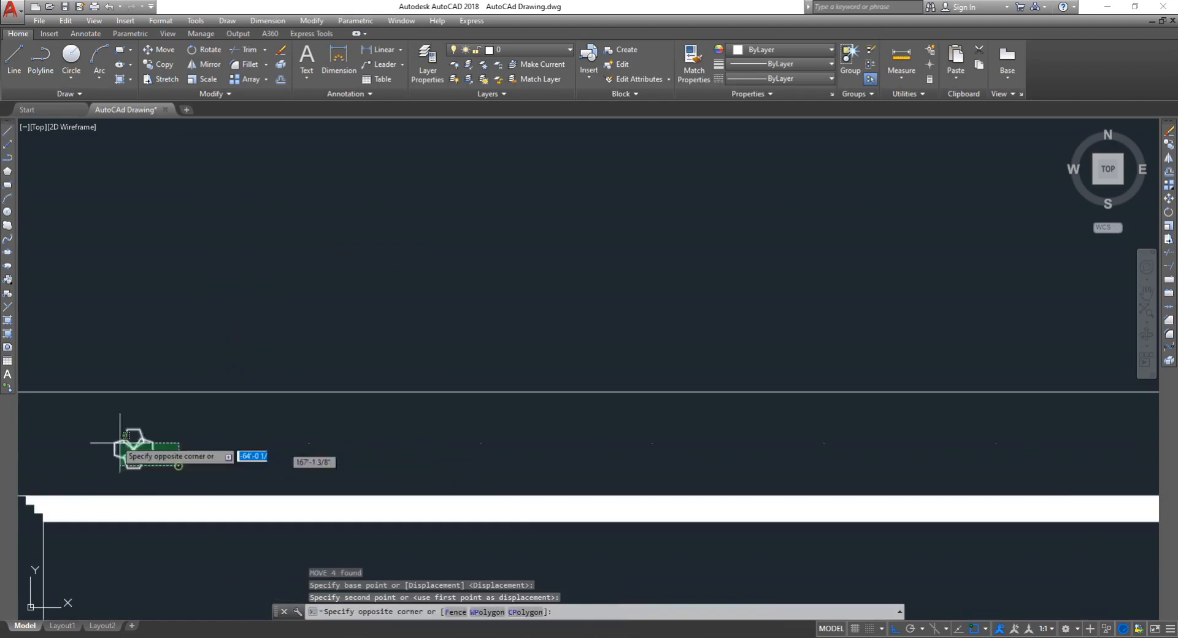
{"action": "left_click", "coordinate": [91, 408]}
{"action": "type", "text": "co"}
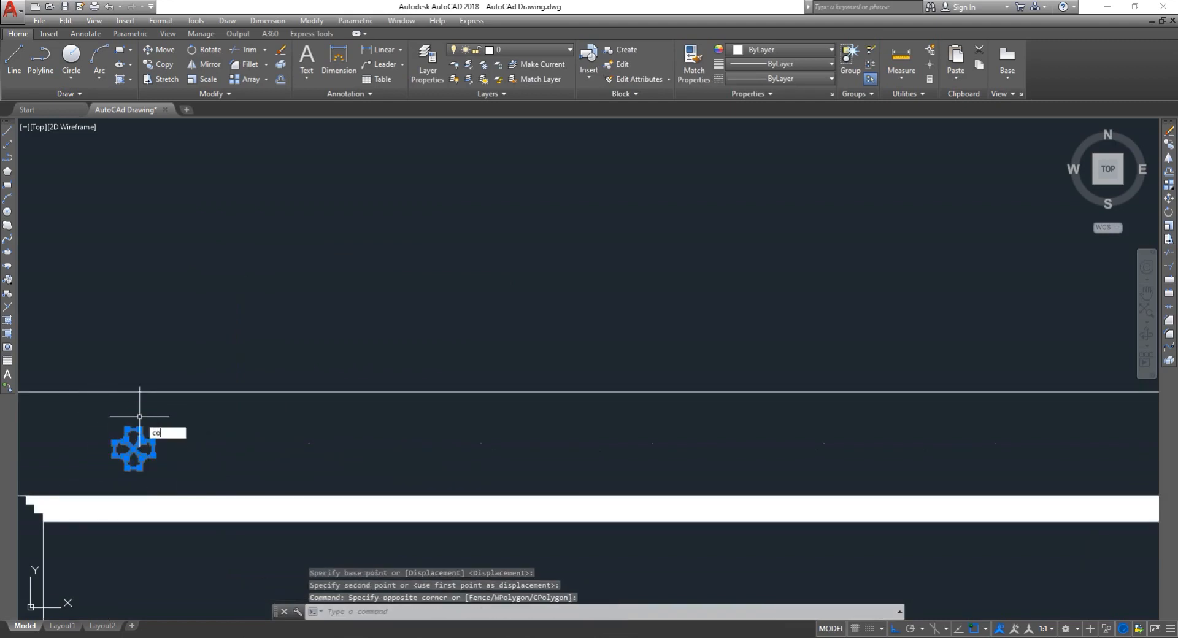
{"action": "key", "text": "Return"}
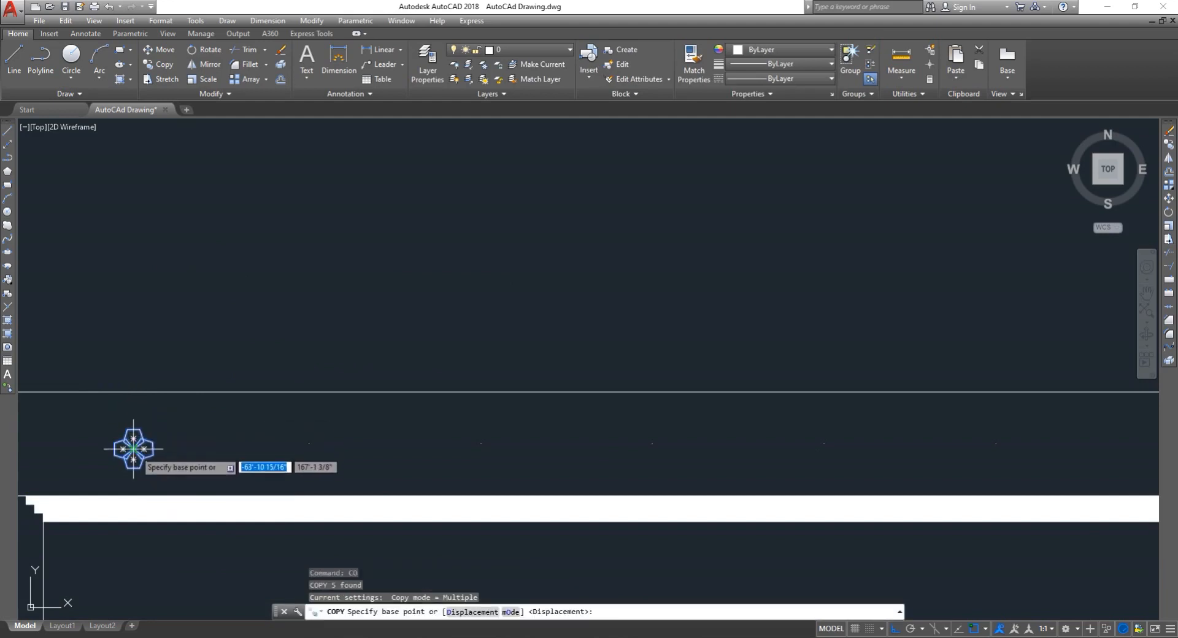
{"action": "left_click", "coordinate": [133, 448]}
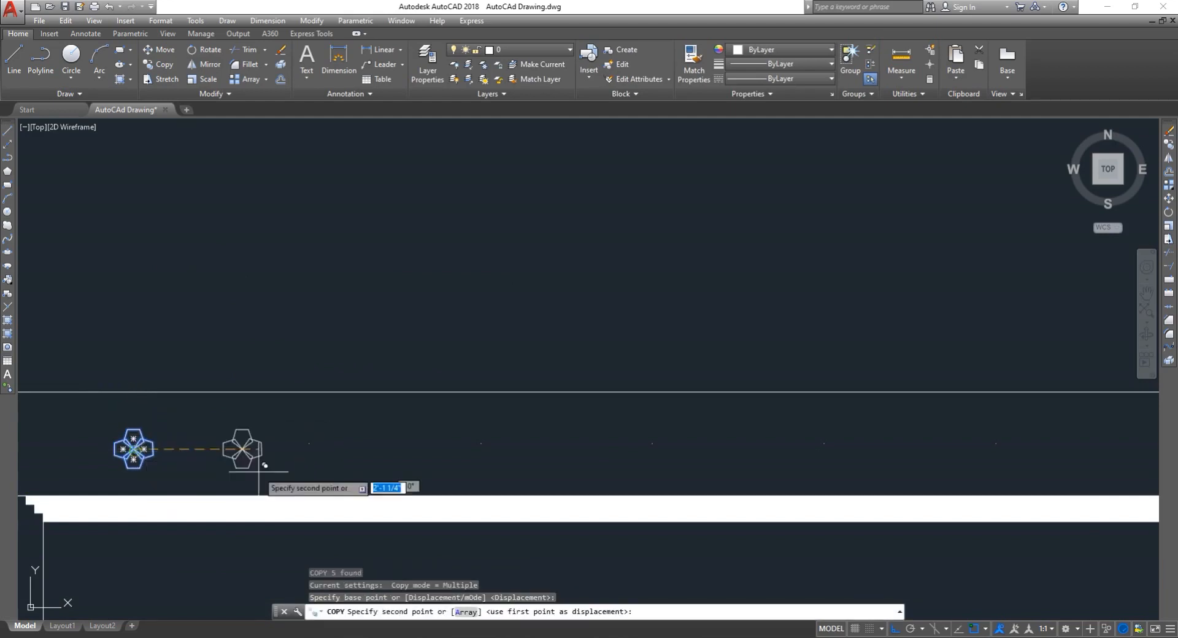
{"action": "left_click", "coordinate": [309, 444]}
{"action": "left_click", "coordinate": [481, 446]}
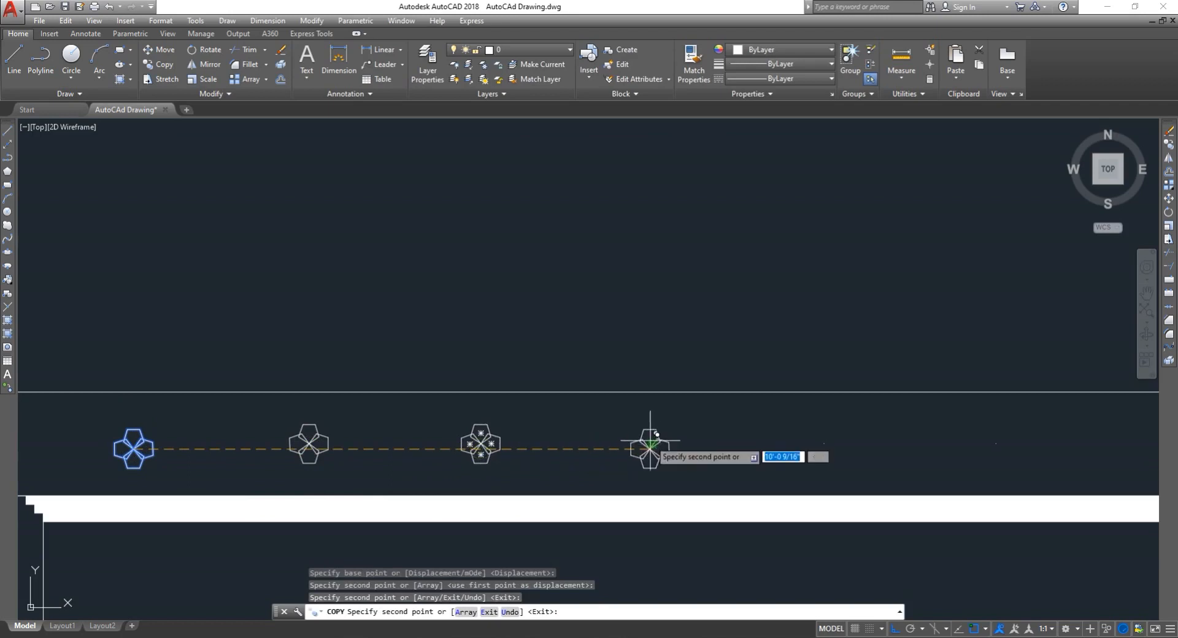
{"action": "left_click", "coordinate": [651, 444]}
- Copy the four-pentagon motif onto the fifth through ninth division points of the roof band
{"action": "scroll", "coordinate": [700, 455], "scroll_direction": "up", "scroll_amount": 2}
{"action": "scroll", "coordinate": [857, 452], "scroll_direction": "down", "scroll_amount": 5}
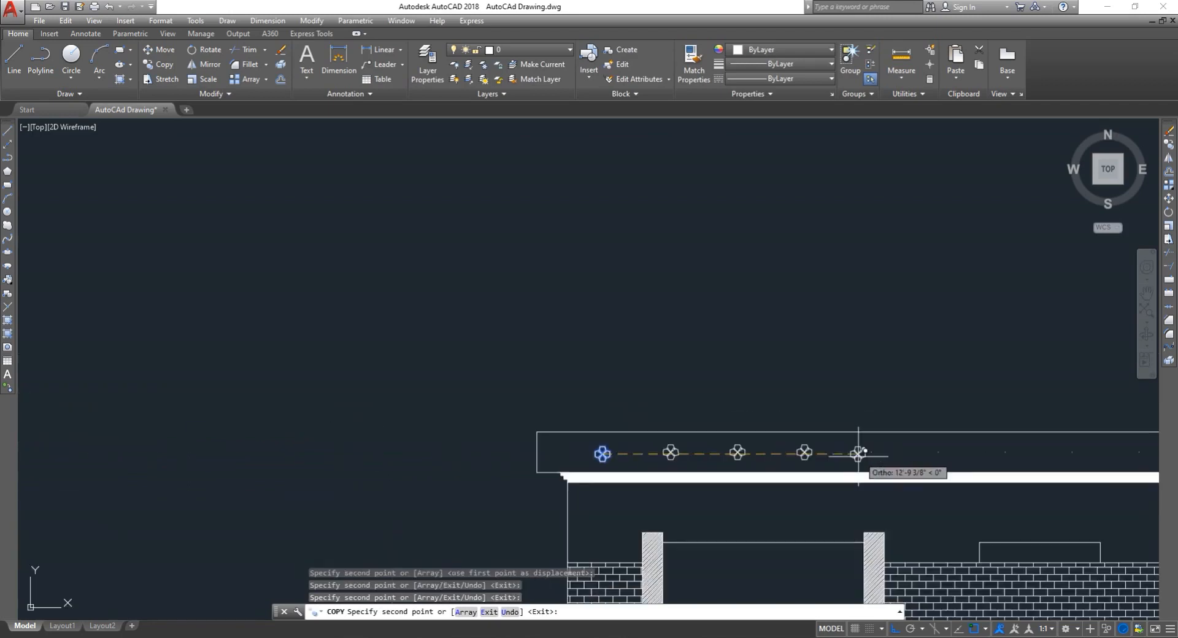
{"action": "scroll", "coordinate": [1023, 428], "scroll_direction": "up", "scroll_amount": 5}
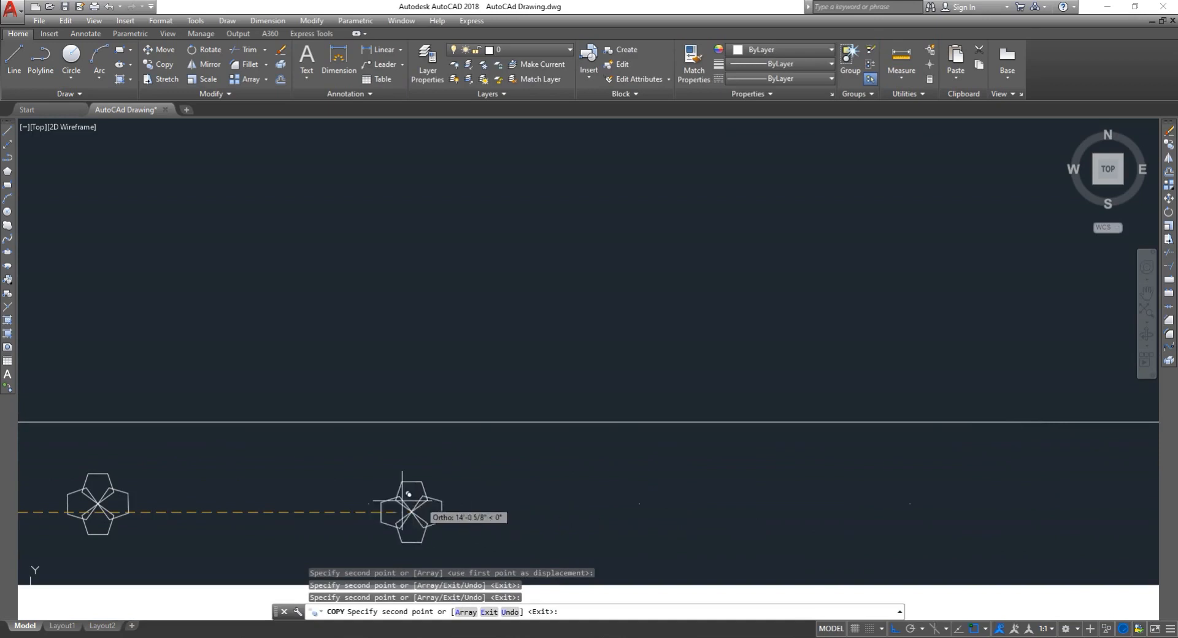
{"action": "left_click", "coordinate": [372, 499]}
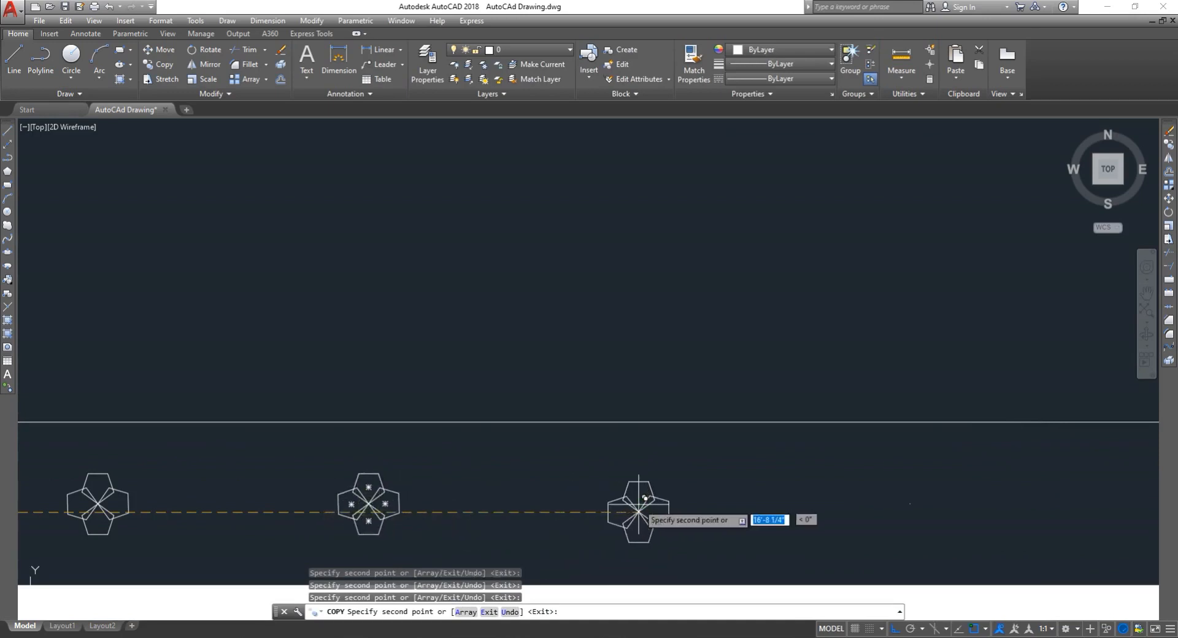
{"action": "left_click", "coordinate": [643, 498]}
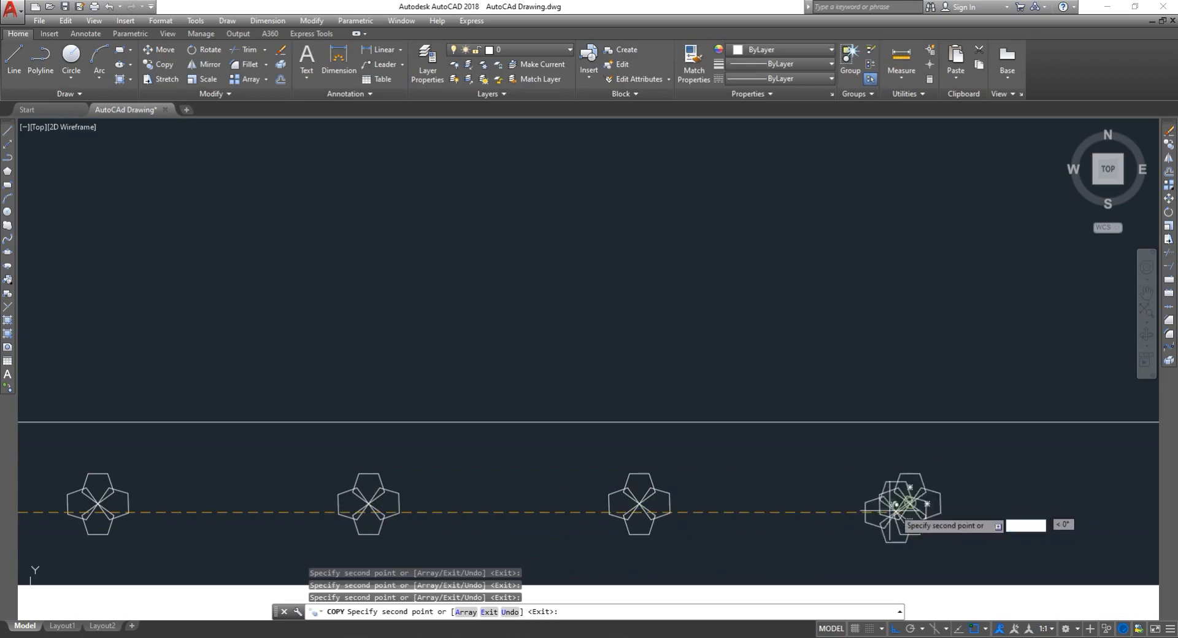
{"action": "scroll", "coordinate": [892, 512], "scroll_direction": "down", "scroll_amount": 5}
{"action": "scroll", "coordinate": [982, 513], "scroll_direction": "up", "scroll_amount": 4}
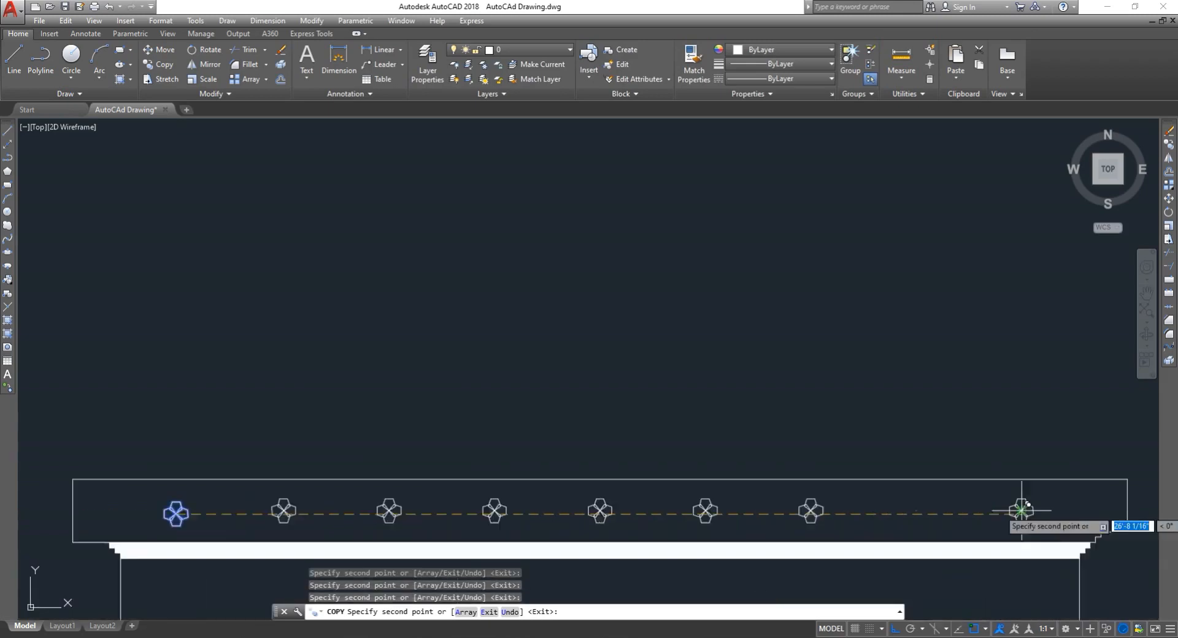
{"action": "left_click", "coordinate": [849, 512]}
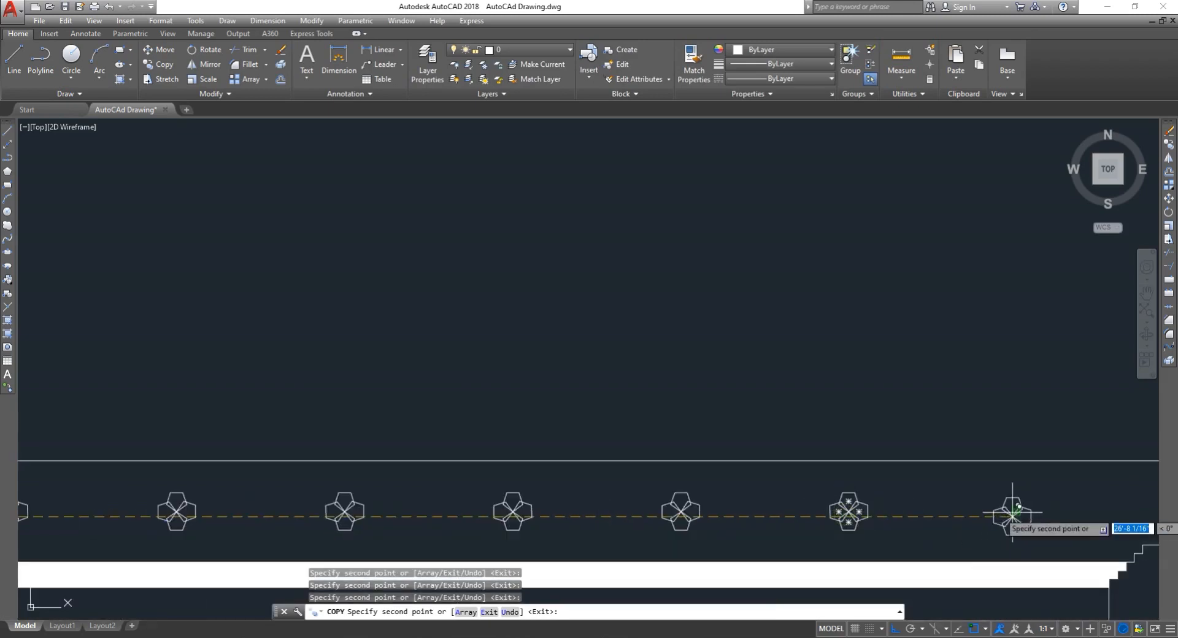
{"action": "left_click", "coordinate": [1015, 512]}
{"action": "scroll", "coordinate": [525, 515], "scroll_direction": "down", "scroll_amount": 3}
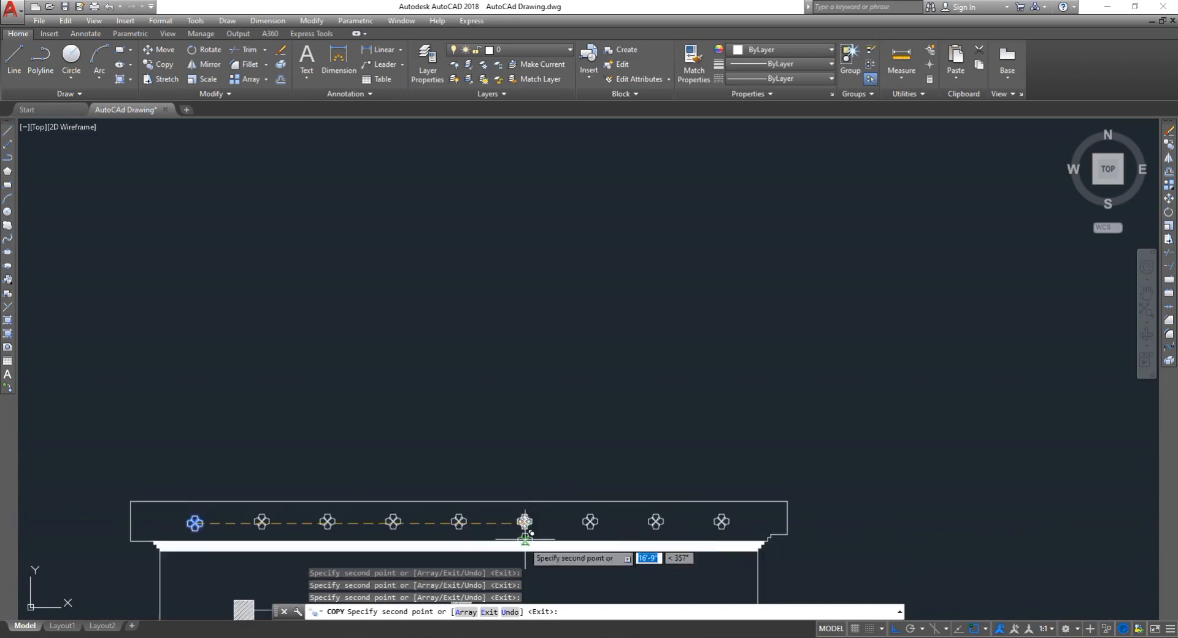
{"action": "key", "text": "Escape"}
- Examine the whole front elevation, including the roof band's motif row, the pillars and the brick walls
{"action": "scroll", "coordinate": [486, 572], "scroll_direction": "down", "scroll_amount": 4}
{"action": "scroll", "coordinate": [481, 575], "scroll_direction": "up", "scroll_amount": 1}
{"action": "scroll", "coordinate": [476, 567], "scroll_direction": "down", "scroll_amount": 4}
{"action": "scroll", "coordinate": [467, 560], "scroll_direction": "up", "scroll_amount": 5}
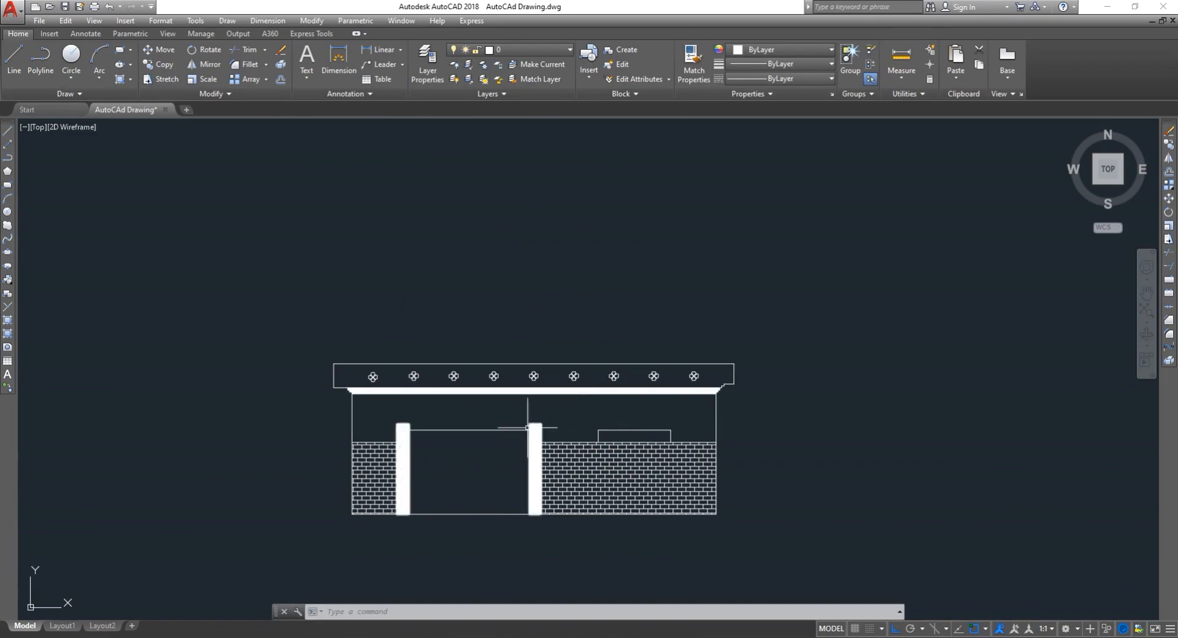
{"action": "scroll", "coordinate": [507, 432], "scroll_direction": "down", "scroll_amount": 1}
{"action": "scroll", "coordinate": [507, 434], "scroll_direction": "up", "scroll_amount": 1}
{"action": "scroll", "coordinate": [504, 436], "scroll_direction": "down", "scroll_amount": 3}
{"action": "scroll", "coordinate": [503, 440], "scroll_direction": "up", "scroll_amount": 1}
{"action": "scroll", "coordinate": [503, 439], "scroll_direction": "up", "scroll_amount": 2}
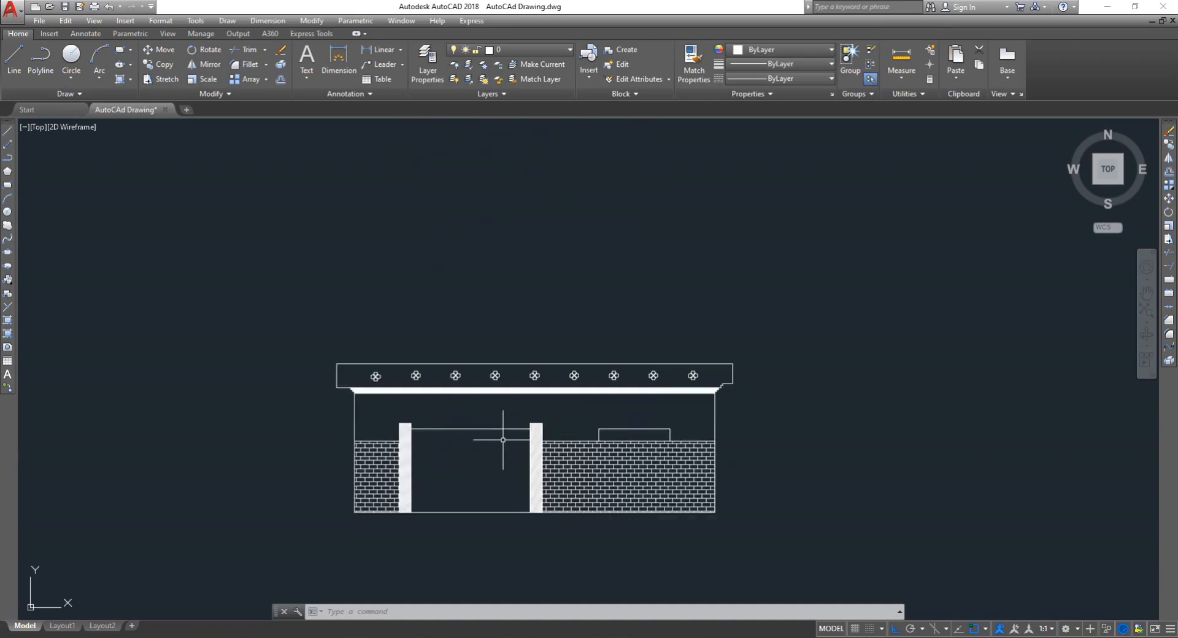
{"action": "scroll", "coordinate": [477, 435], "scroll_direction": "up", "scroll_amount": 2}
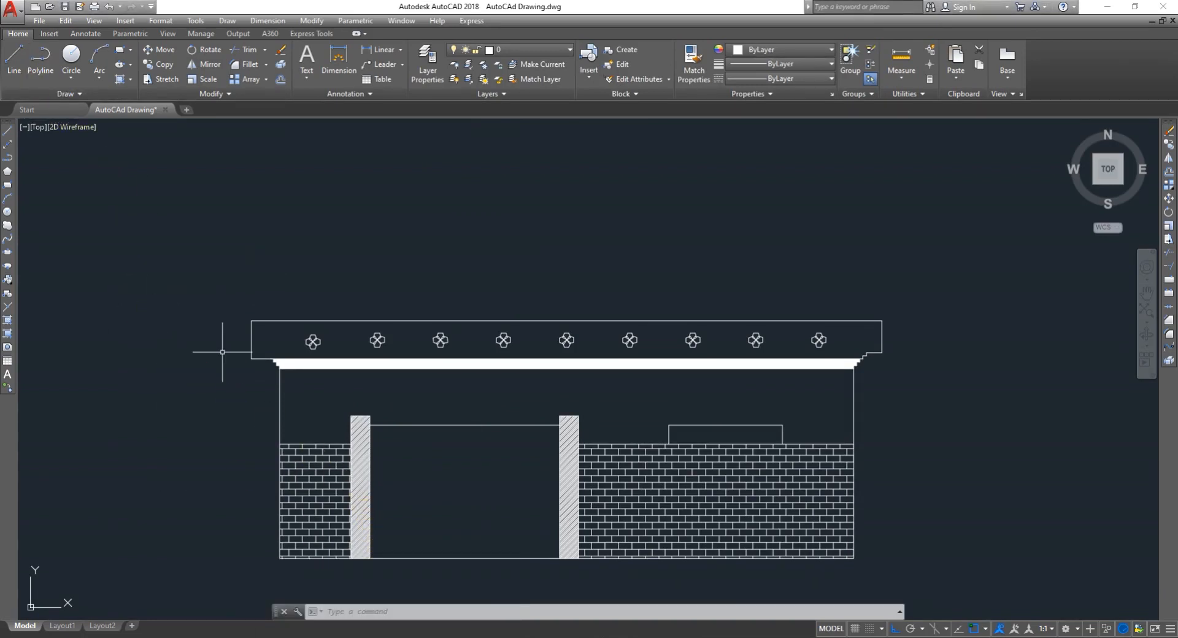
{"action": "key", "text": "Escape"}
- Open the recent drawing wrought_iron_fences
{"action": "left_click", "coordinate": [12, 19]}
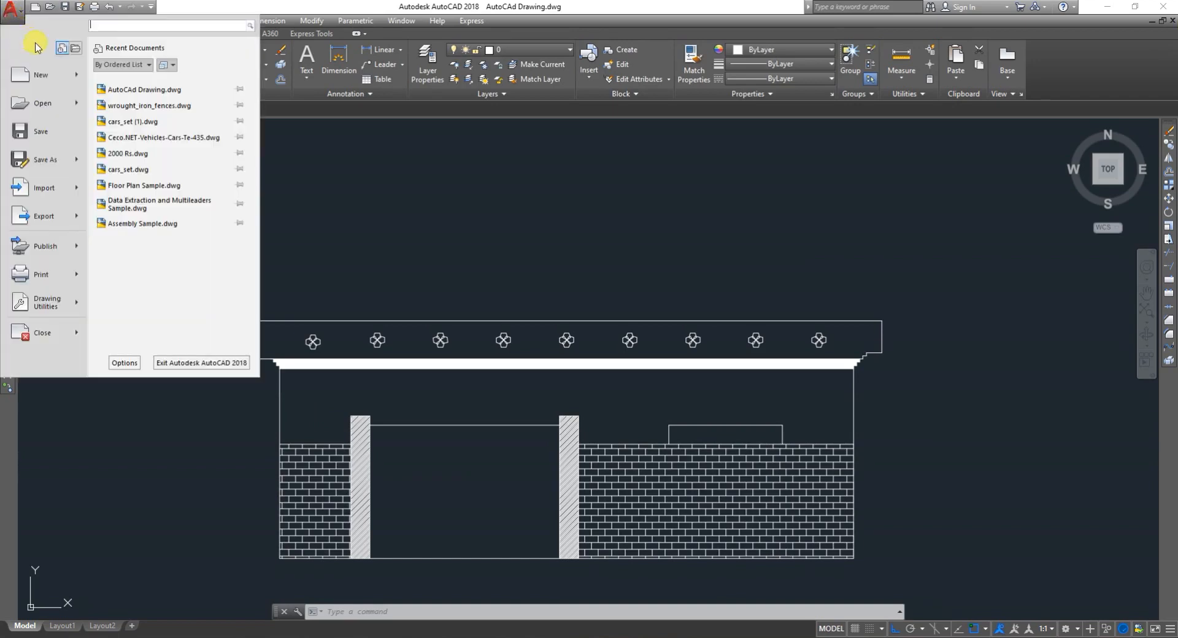
{"action": "left_click", "coordinate": [61, 104]}
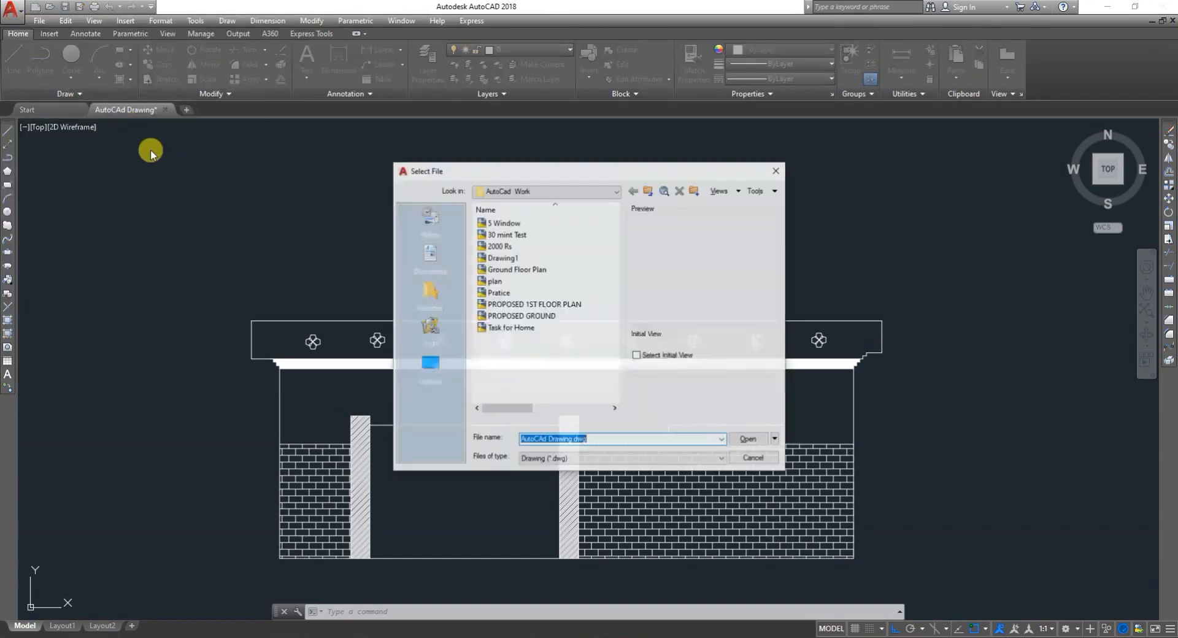
{"action": "left_click", "coordinate": [774, 173]}
{"action": "left_click", "coordinate": [33, 108]}
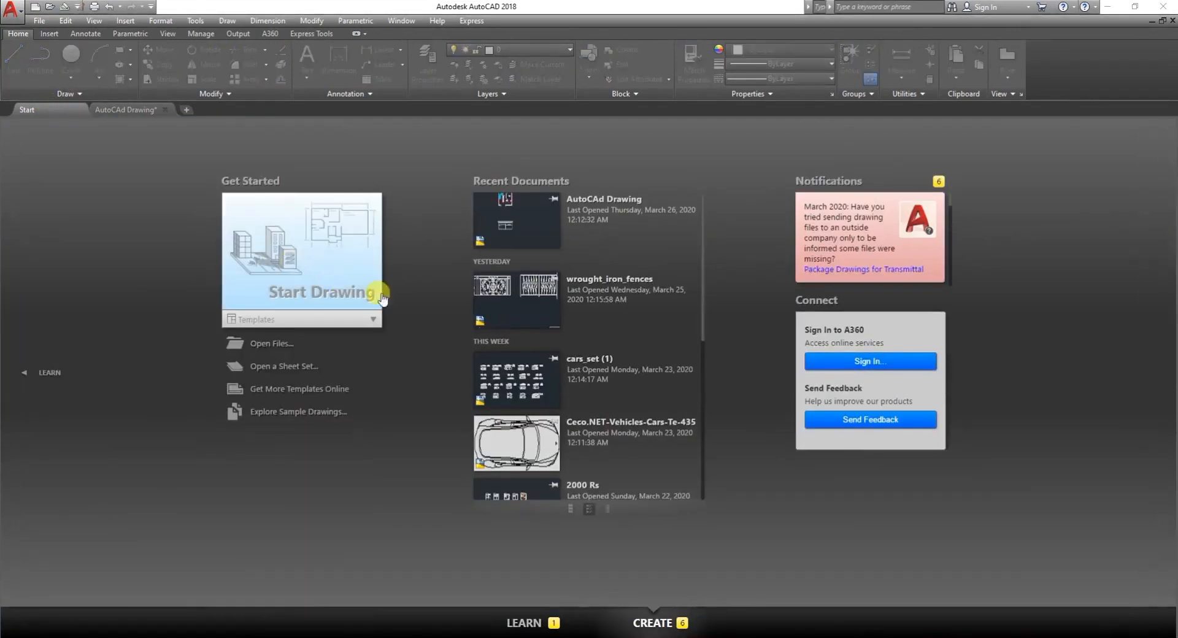
{"action": "left_click", "coordinate": [379, 294]}
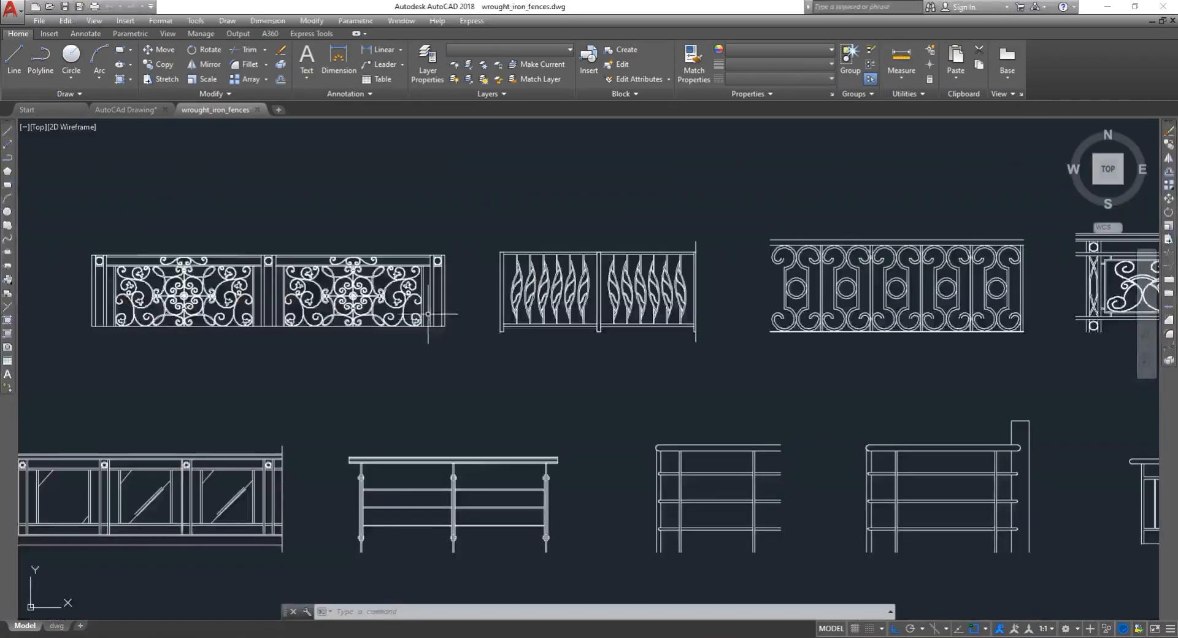
- Look through the wrought iron fences, panels and gates for a double gate for the house entrance
{"action": "scroll", "coordinate": [428, 314], "scroll_direction": "down", "scroll_amount": 4}
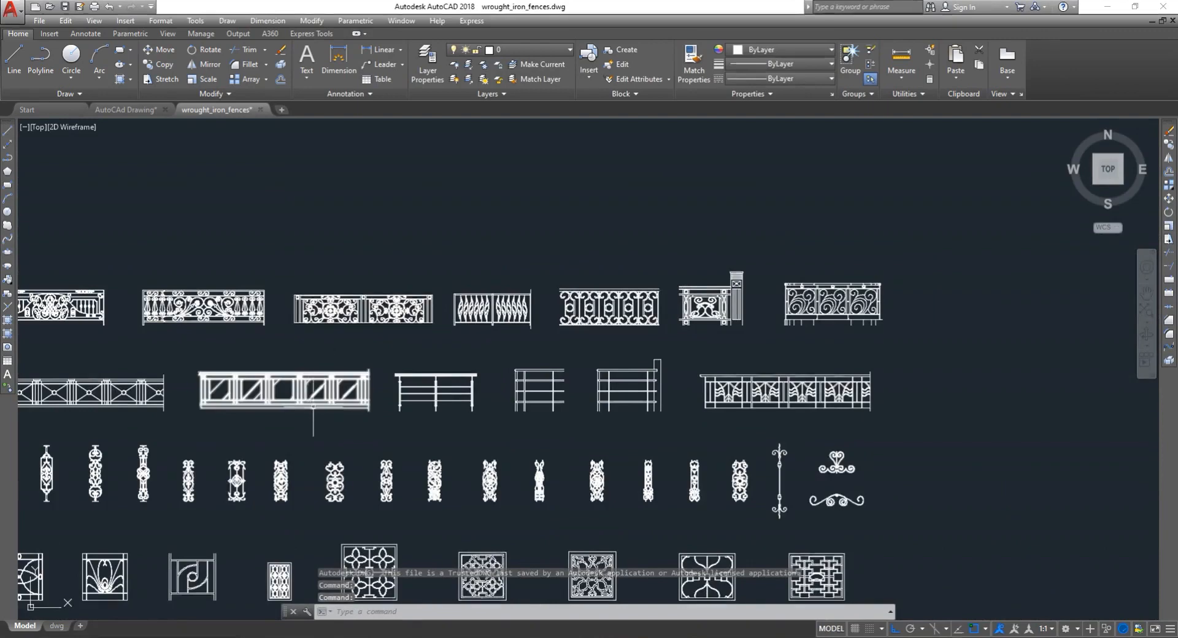
{"action": "scroll", "coordinate": [307, 423], "scroll_direction": "down", "scroll_amount": 4}
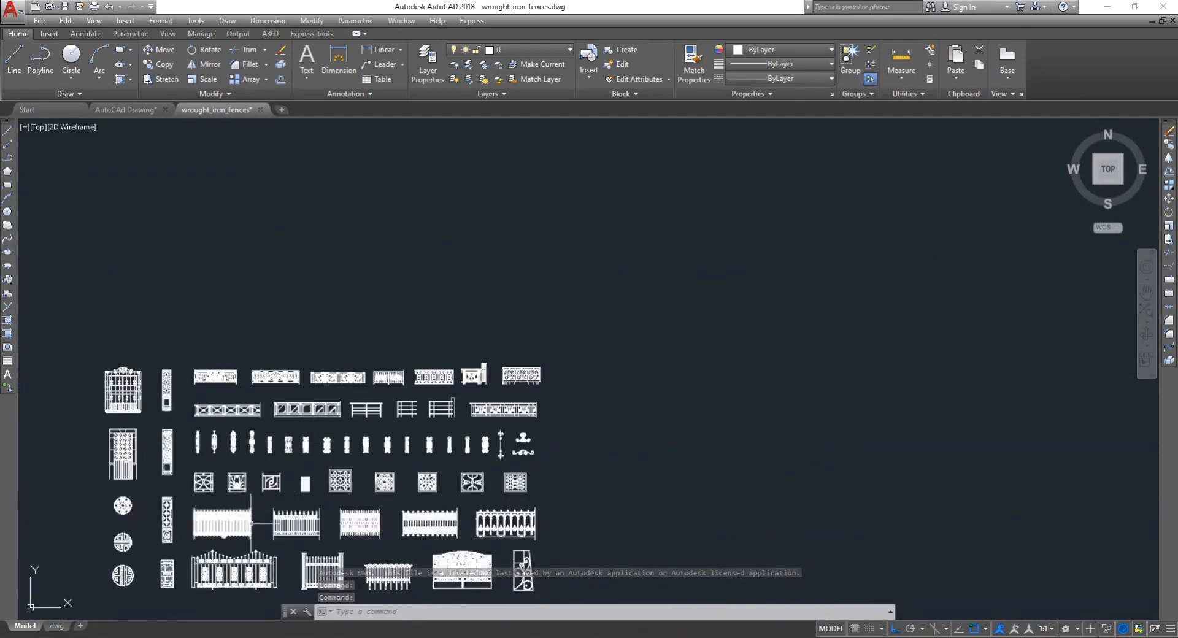
{"action": "scroll", "coordinate": [300, 552], "scroll_direction": "up", "scroll_amount": 4}
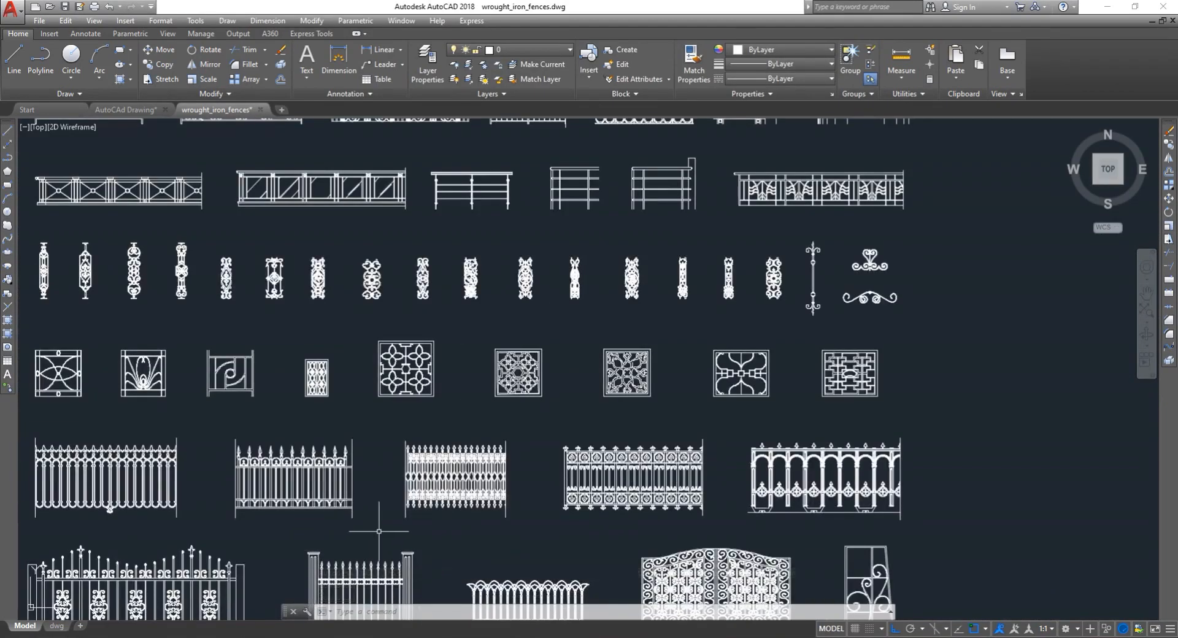
{"action": "scroll", "coordinate": [382, 522], "scroll_direction": "down", "scroll_amount": 4}
{"action": "scroll", "coordinate": [331, 368], "scroll_direction": "up", "scroll_amount": 4}
{"action": "scroll", "coordinate": [223, 537], "scroll_direction": "down", "scroll_amount": 4}
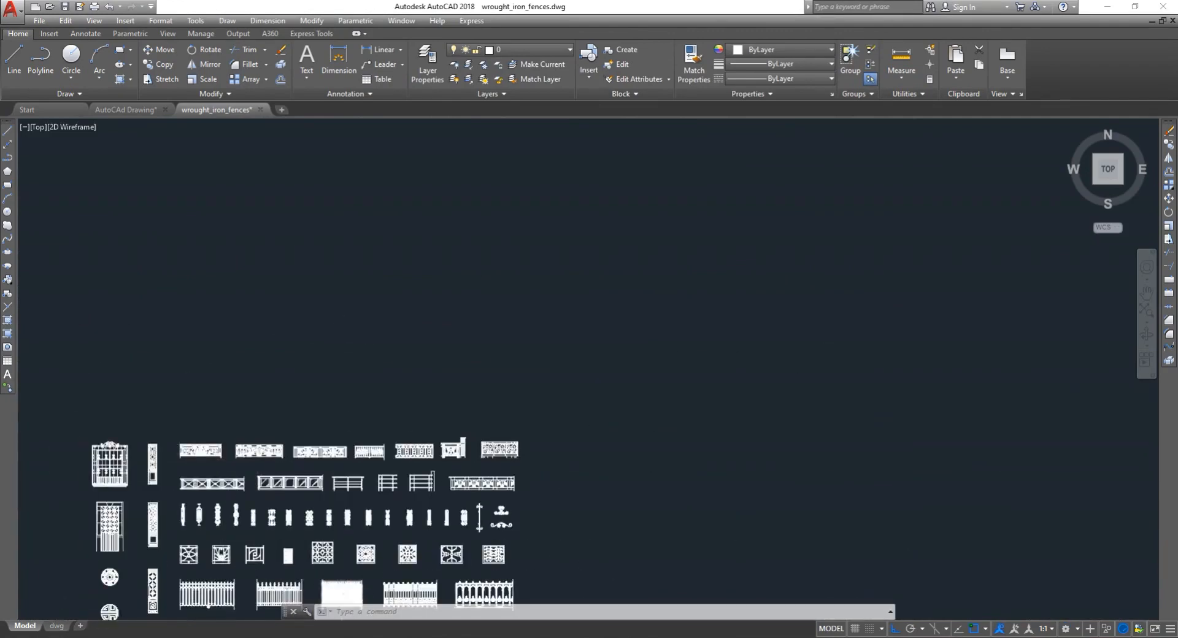
{"action": "scroll", "coordinate": [367, 564], "scroll_direction": "down", "scroll_amount": 4}
{"action": "scroll", "coordinate": [370, 602], "scroll_direction": "up", "scroll_amount": 5}
{"action": "scroll", "coordinate": [380, 588], "scroll_direction": "down", "scroll_amount": 5}
{"action": "scroll", "coordinate": [411, 577], "scroll_direction": "up", "scroll_amount": 3}
{"action": "scroll", "coordinate": [410, 577], "scroll_direction": "up", "scroll_amount": 5}
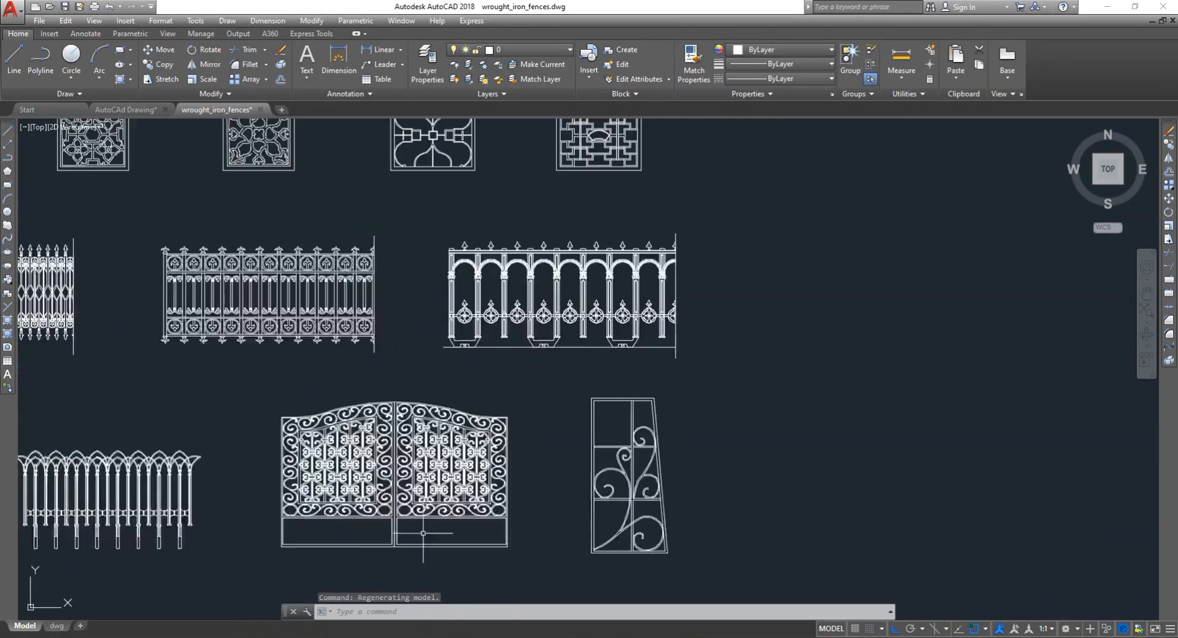
- Copy the arched double scrollwork gate into AutoCAd Drawing and place it to the right of the floor plan and elevation
{"action": "left_click", "coordinate": [434, 472]}
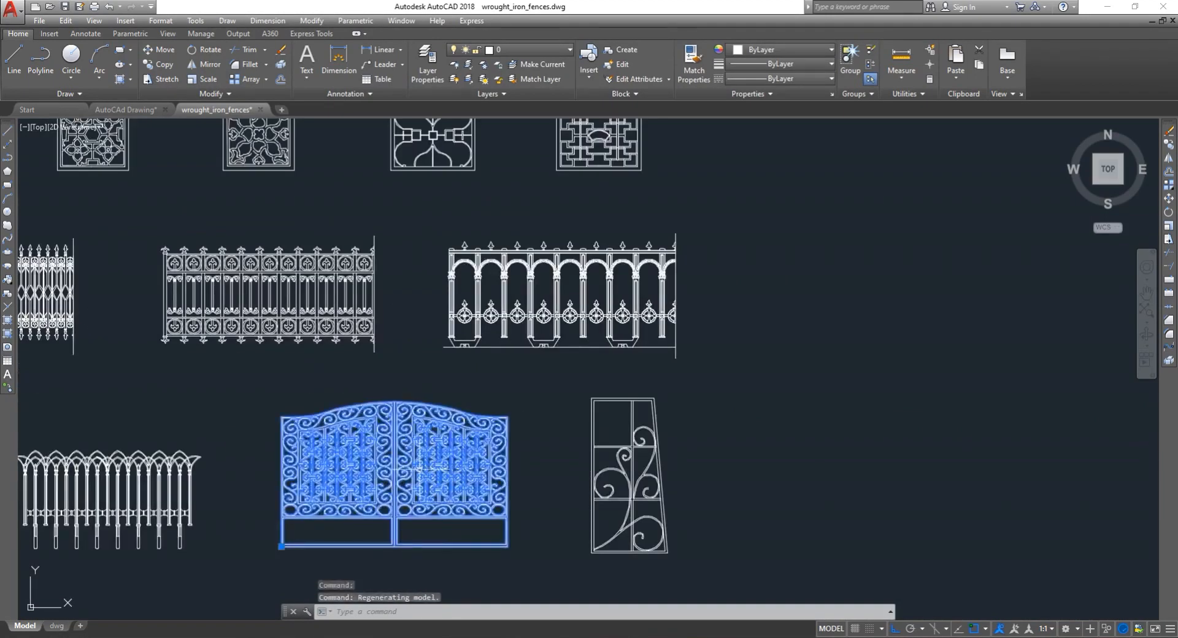
{"action": "key", "text": "ctrl+c"}
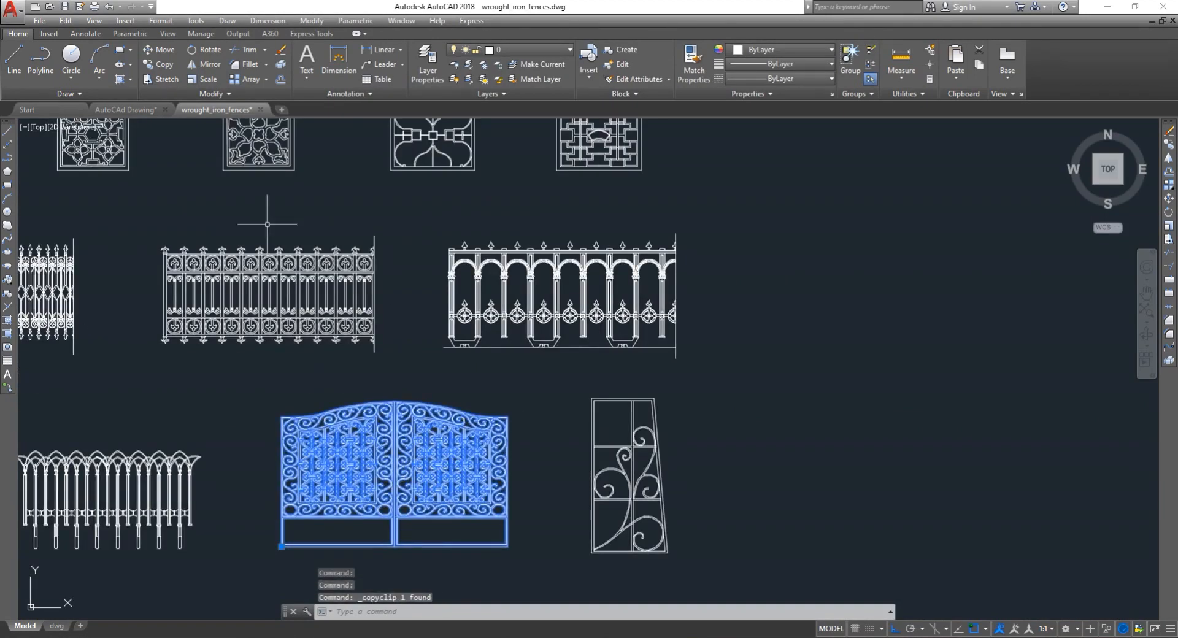
{"action": "left_click", "coordinate": [136, 110]}
{"action": "scroll", "coordinate": [434, 286], "scroll_direction": "down", "scroll_amount": 3}
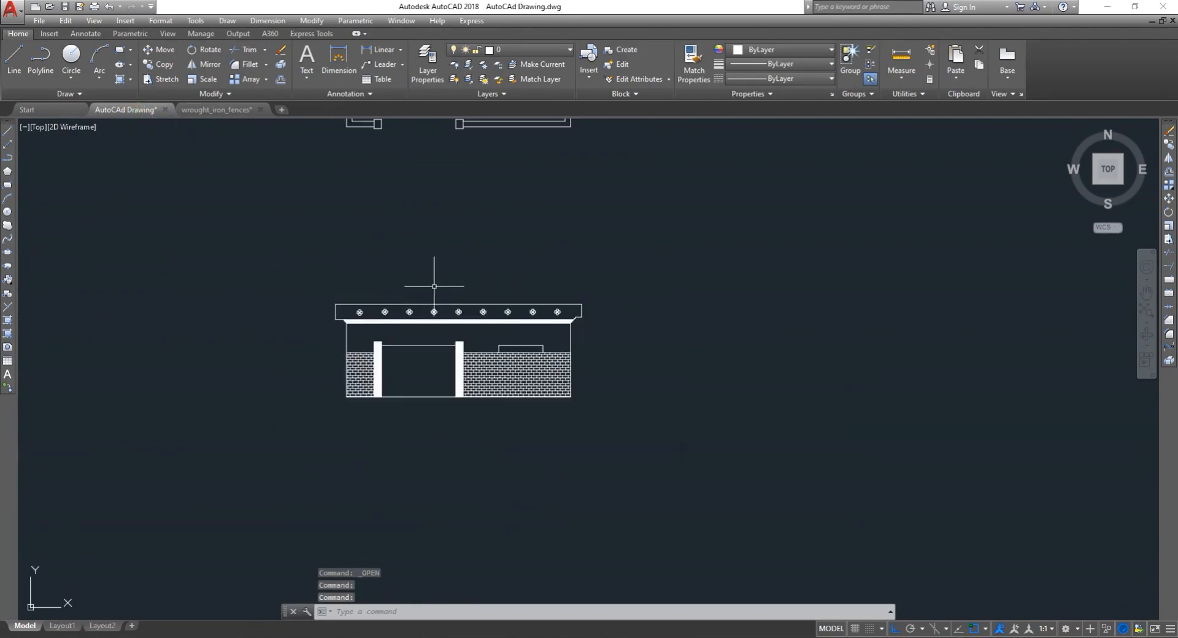
{"action": "left_click", "coordinate": [705, 365]}
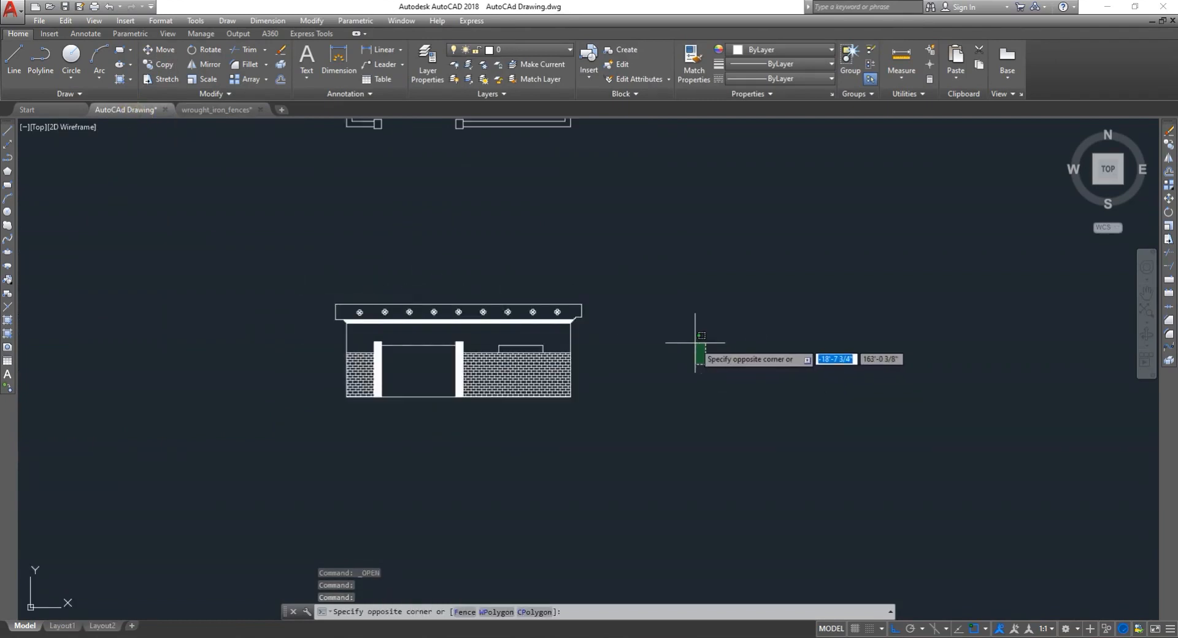
{"action": "key", "text": "ctrl+v"}
{"action": "scroll", "coordinate": [681, 350], "scroll_direction": "down", "scroll_amount": 3}
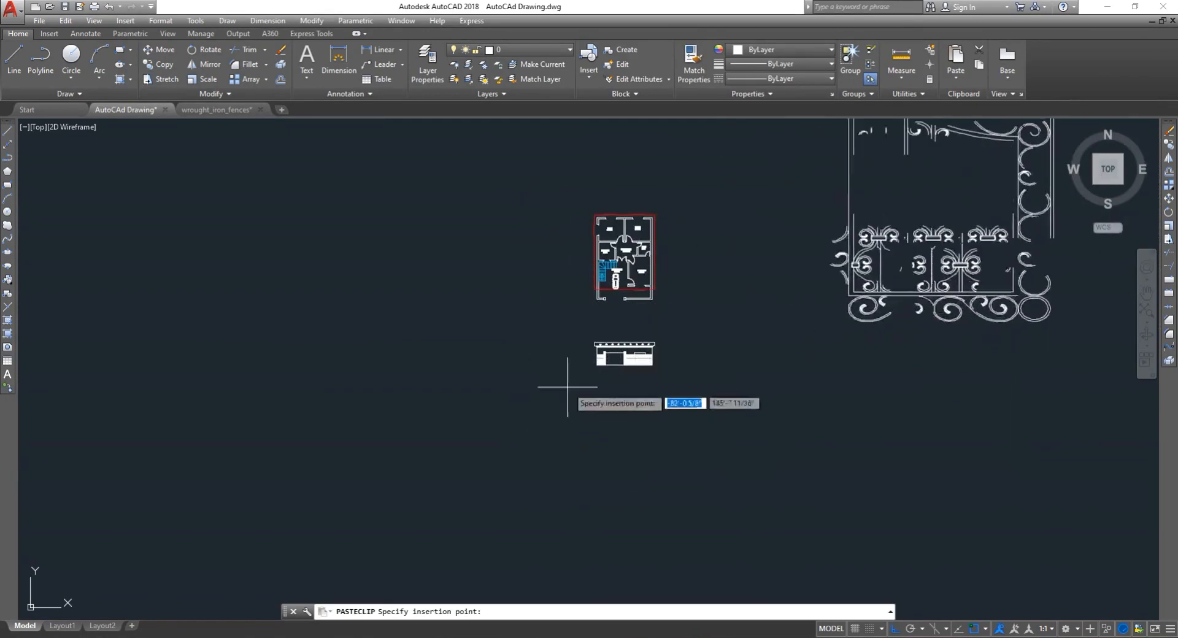
{"action": "scroll", "coordinate": [567, 386], "scroll_direction": "down", "scroll_amount": 2}
{"action": "left_click", "coordinate": [645, 366]}
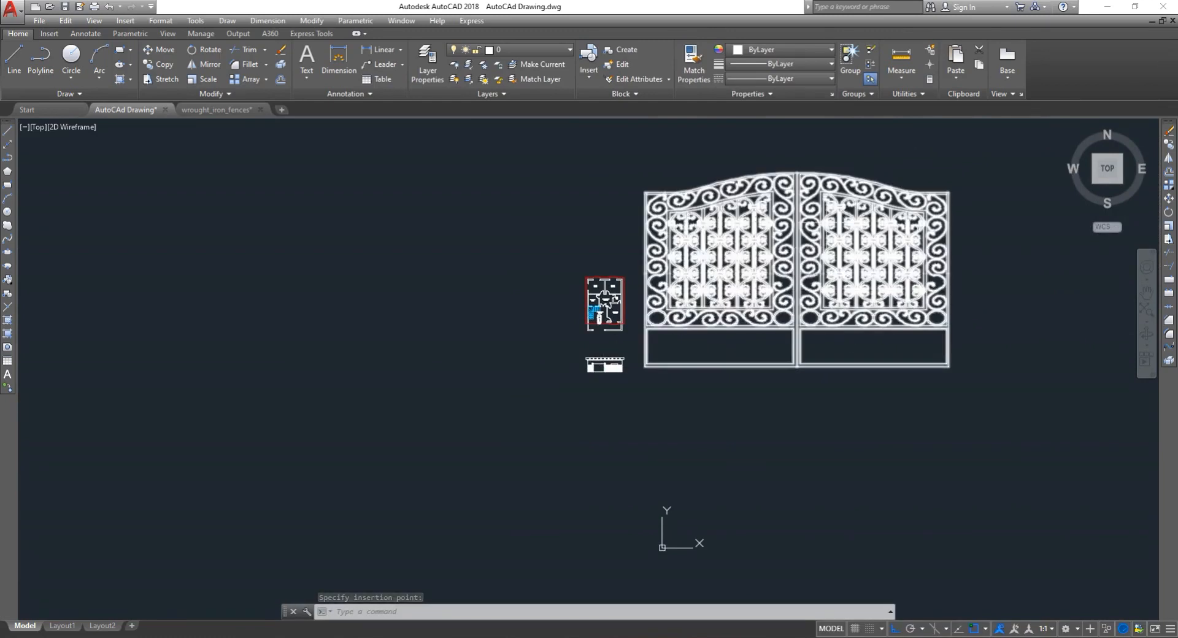
- Scale the pasted gate down by reference, using its full width as reference length and picking a shorter new width freehand
{"action": "type", "text": "sc"}
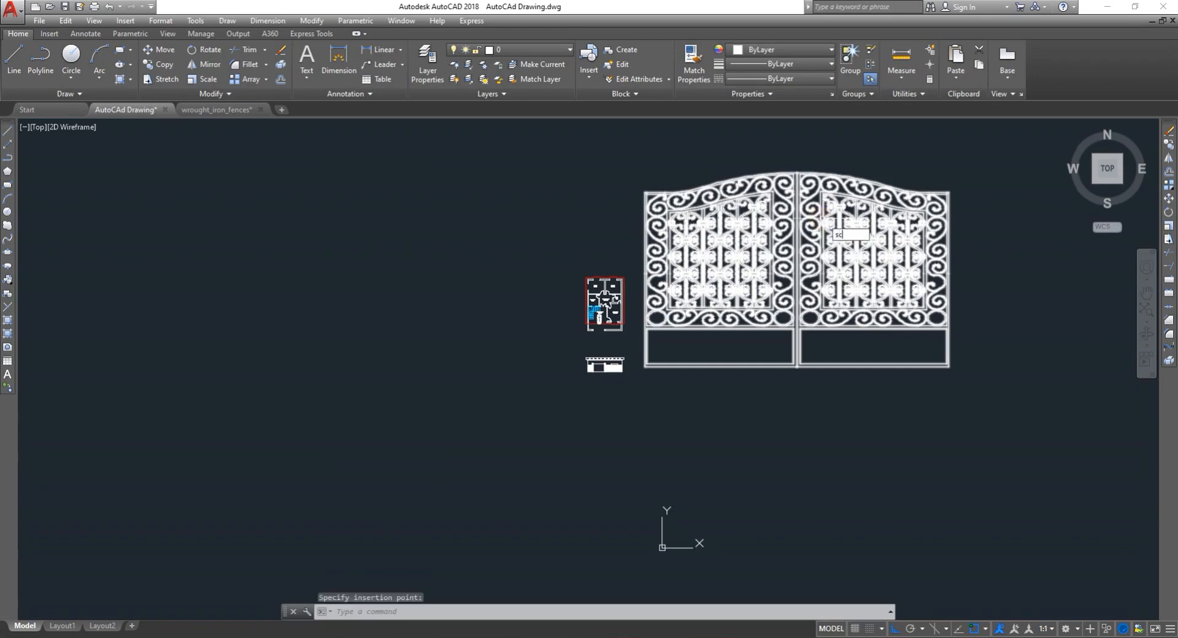
{"action": "key", "text": "Return"}
{"action": "left_click", "coordinate": [645, 271]}
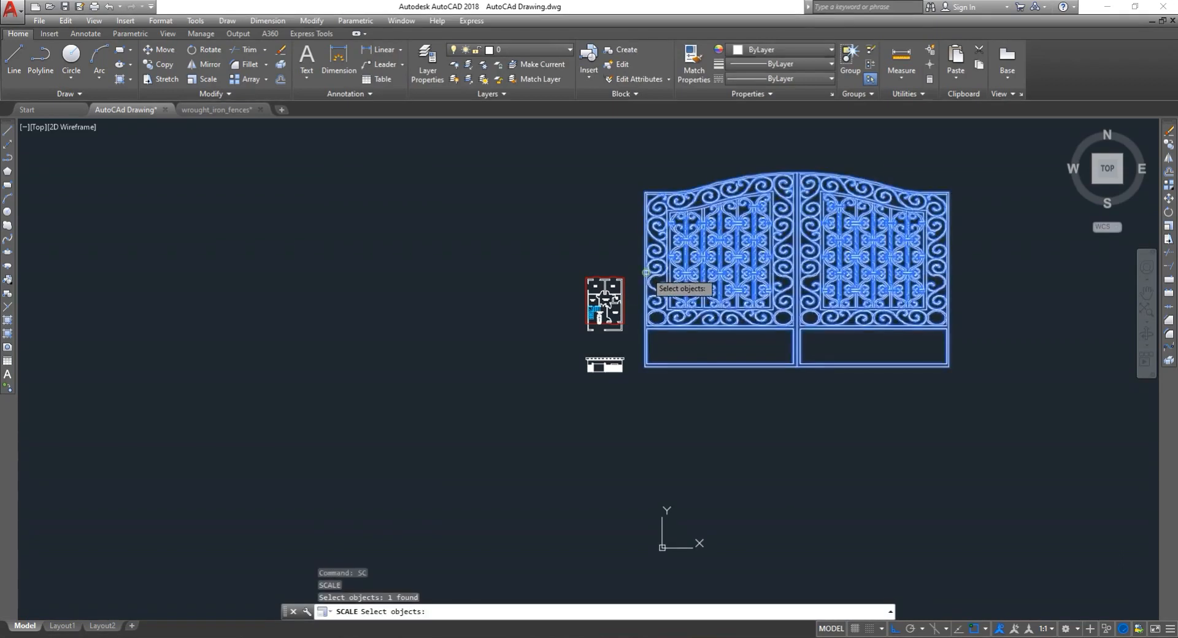
{"action": "key", "text": "Return"}
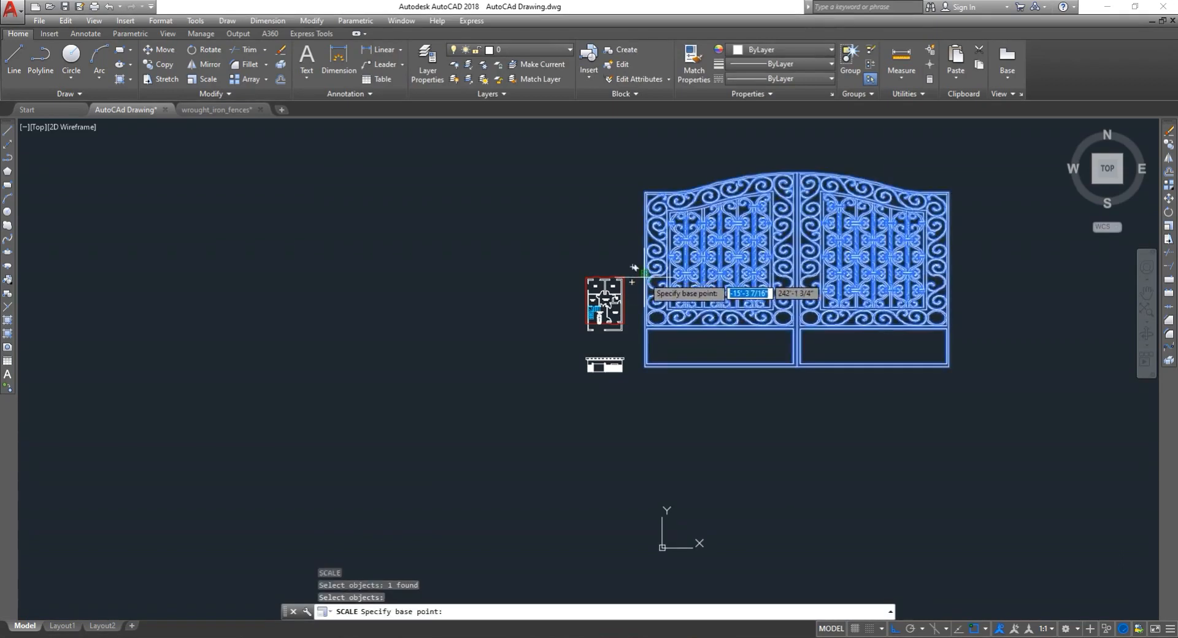
{"action": "left_click", "coordinate": [634, 268]}
{"action": "left_click", "coordinate": [643, 273]}
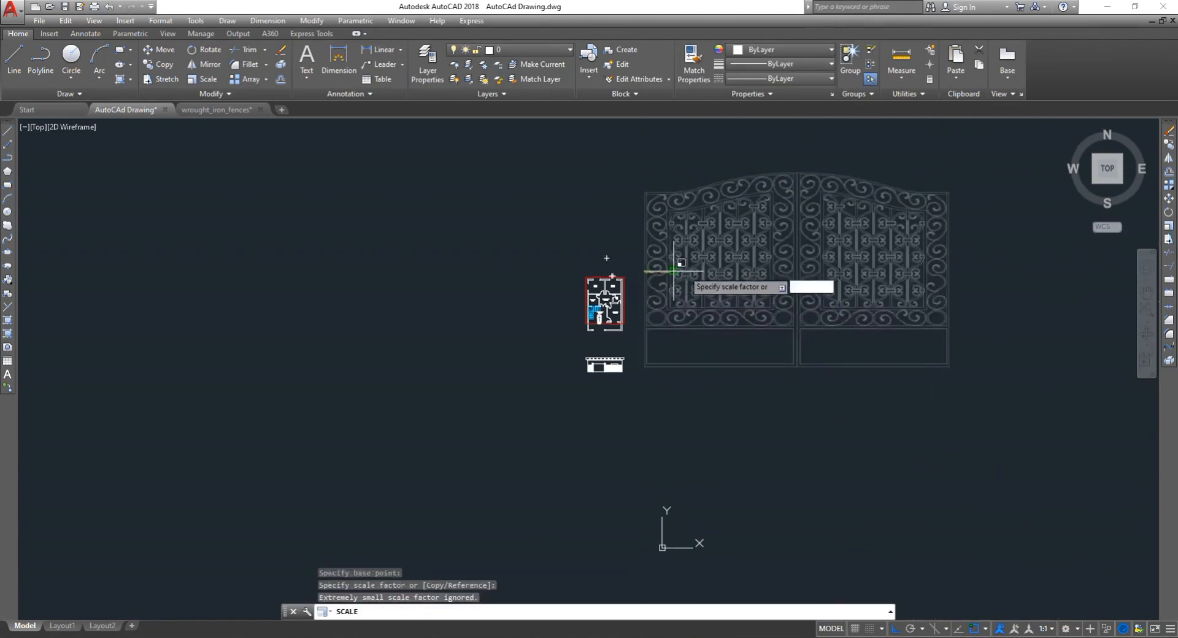
{"action": "type", "text": "r"}
{"action": "key", "text": "Return"}
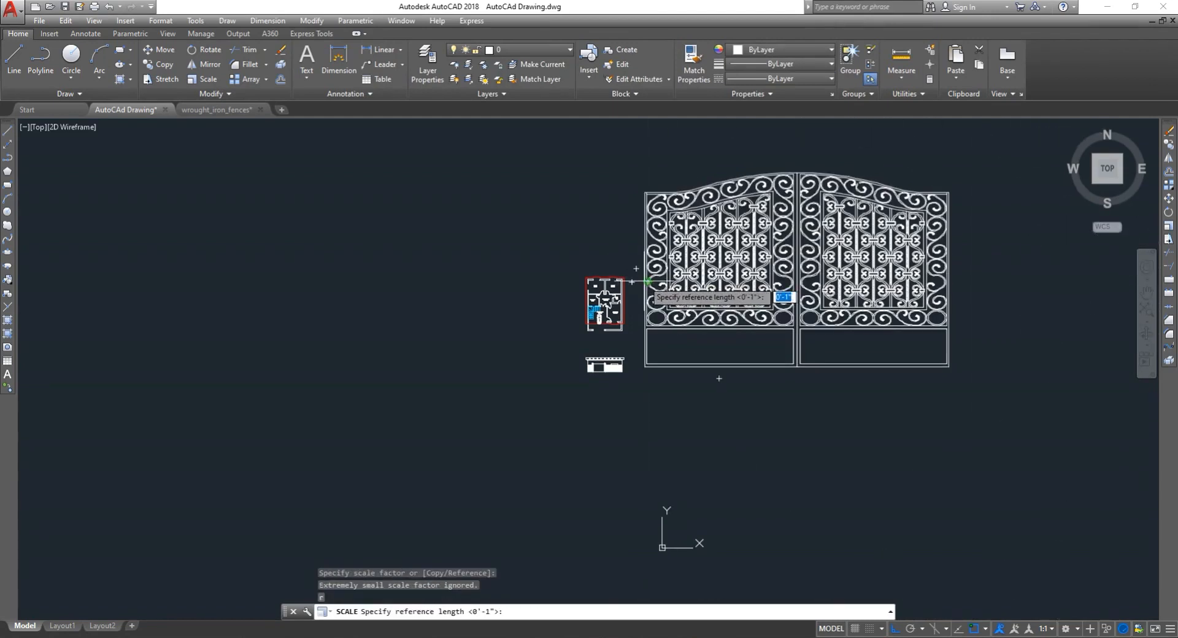
{"action": "scroll", "coordinate": [641, 279], "scroll_direction": "up", "scroll_amount": 4}
{"action": "left_click", "coordinate": [650, 280]}
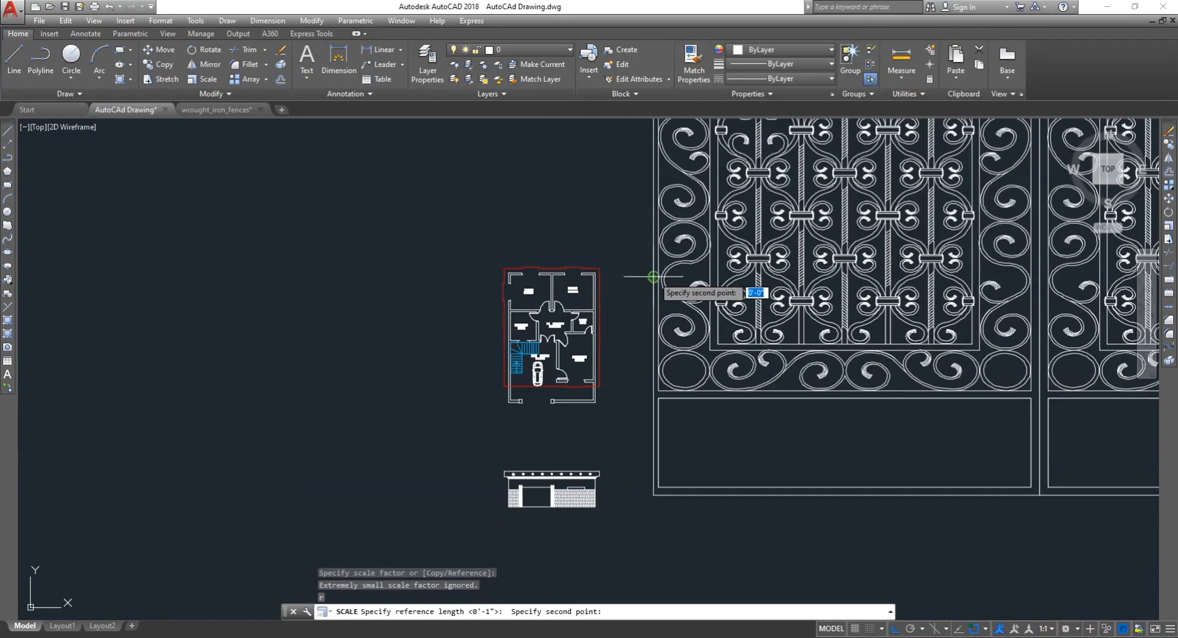
{"action": "scroll", "coordinate": [651, 279], "scroll_direction": "down", "scroll_amount": 4}
{"action": "scroll", "coordinate": [1009, 268], "scroll_direction": "up", "scroll_amount": 2}
{"action": "left_click", "coordinate": [918, 270]}
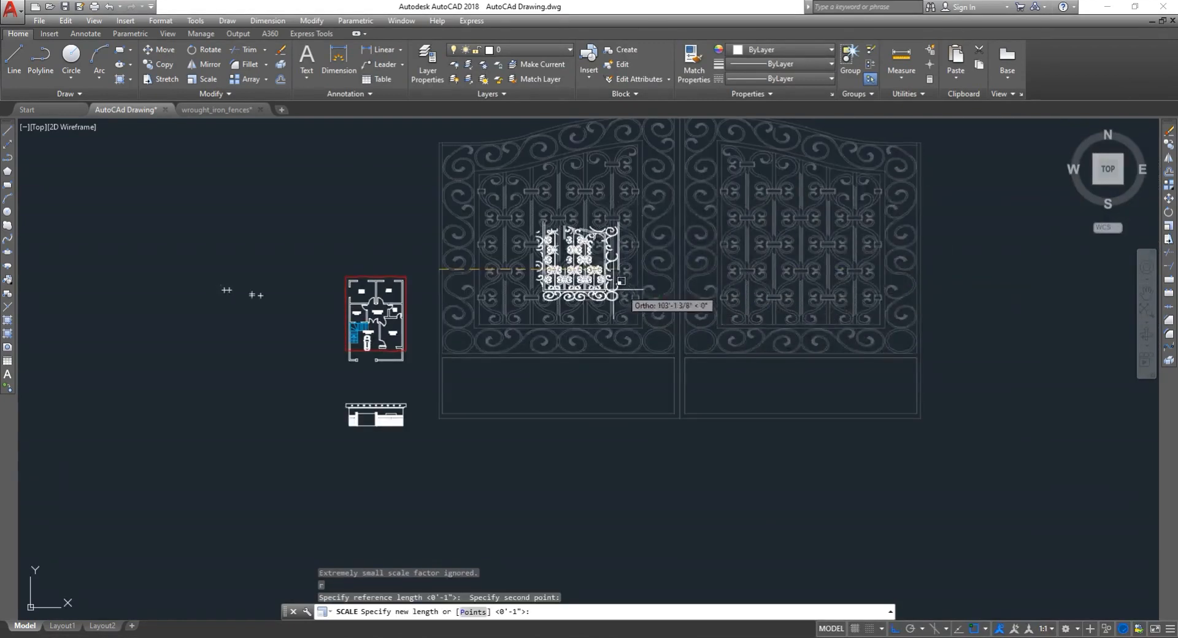
{"action": "left_click", "coordinate": [561, 295]}
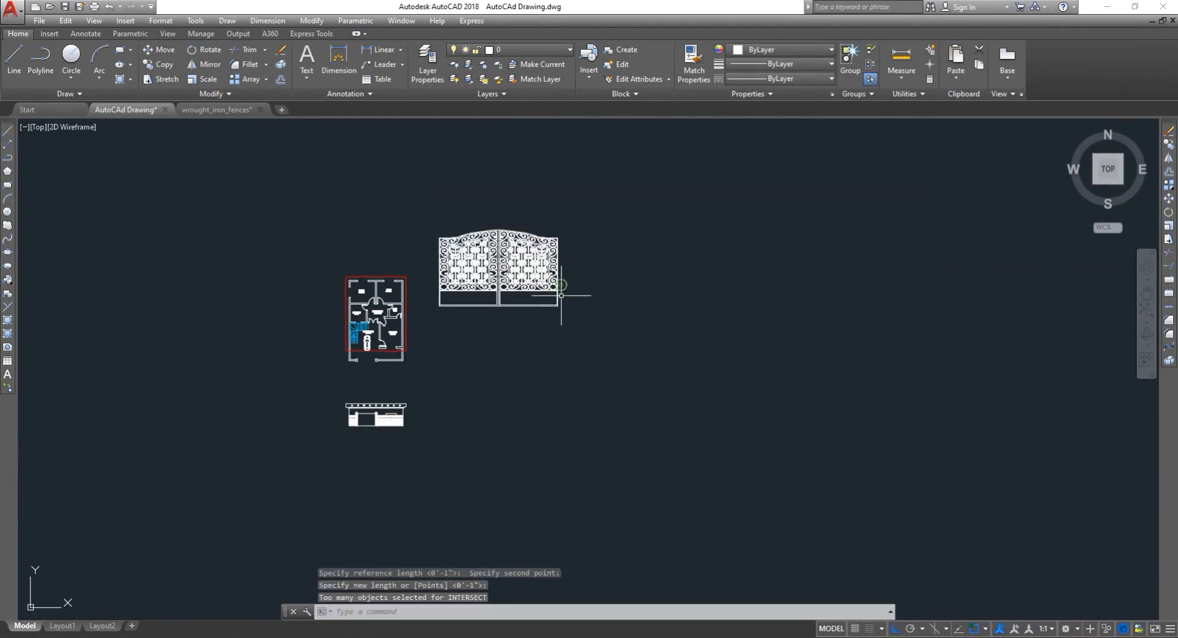
- Scale the gate down by reference, using its full width as reference length and picking a new width of about 28'-2"
{"action": "scroll", "coordinate": [494, 318], "scroll_direction": "up", "scroll_amount": 2}
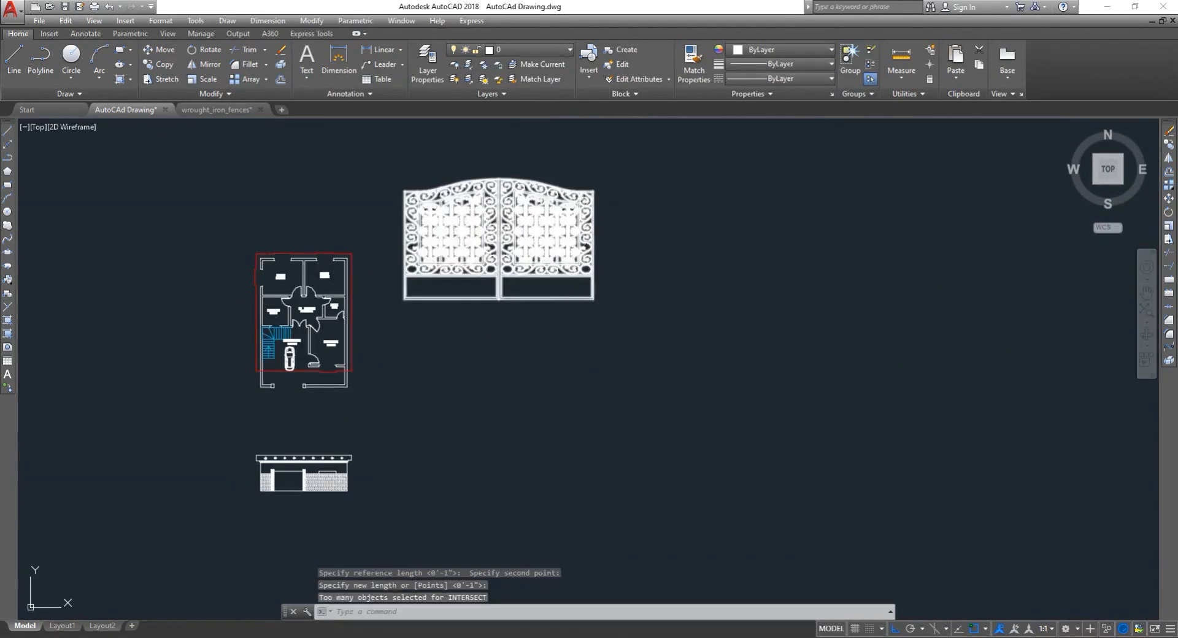
{"action": "type", "text": "sc"}
{"action": "key", "text": "Return"}
{"action": "left_click", "coordinate": [466, 231]}
{"action": "key", "text": "Return"}
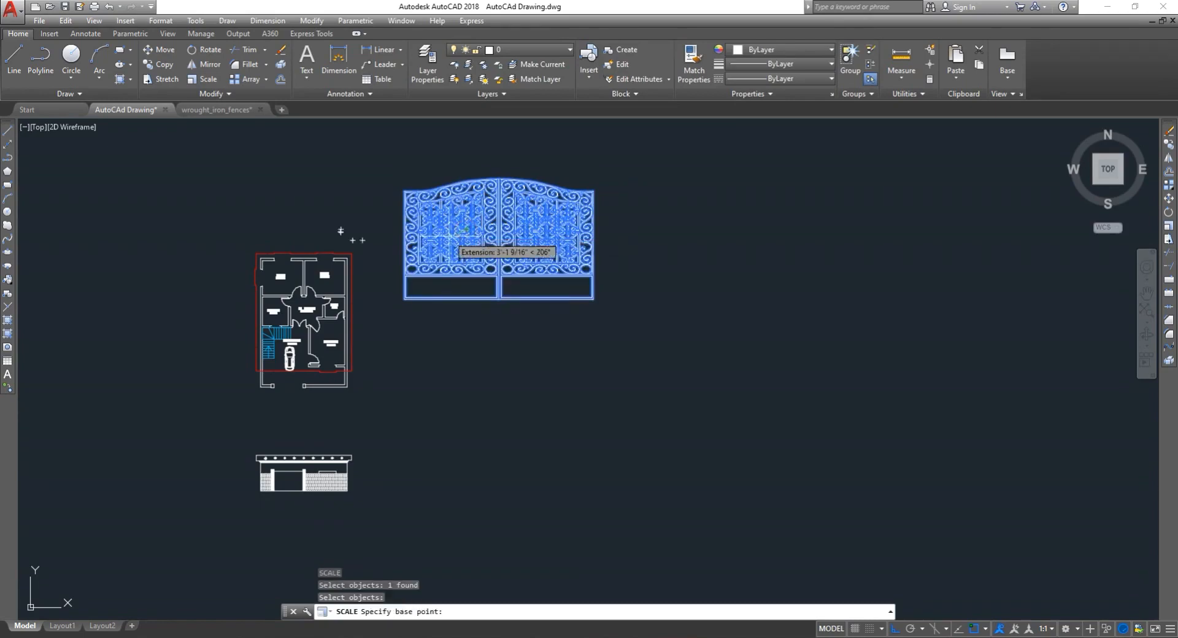
{"action": "scroll", "coordinate": [498, 241], "scroll_direction": "up", "scroll_amount": 2}
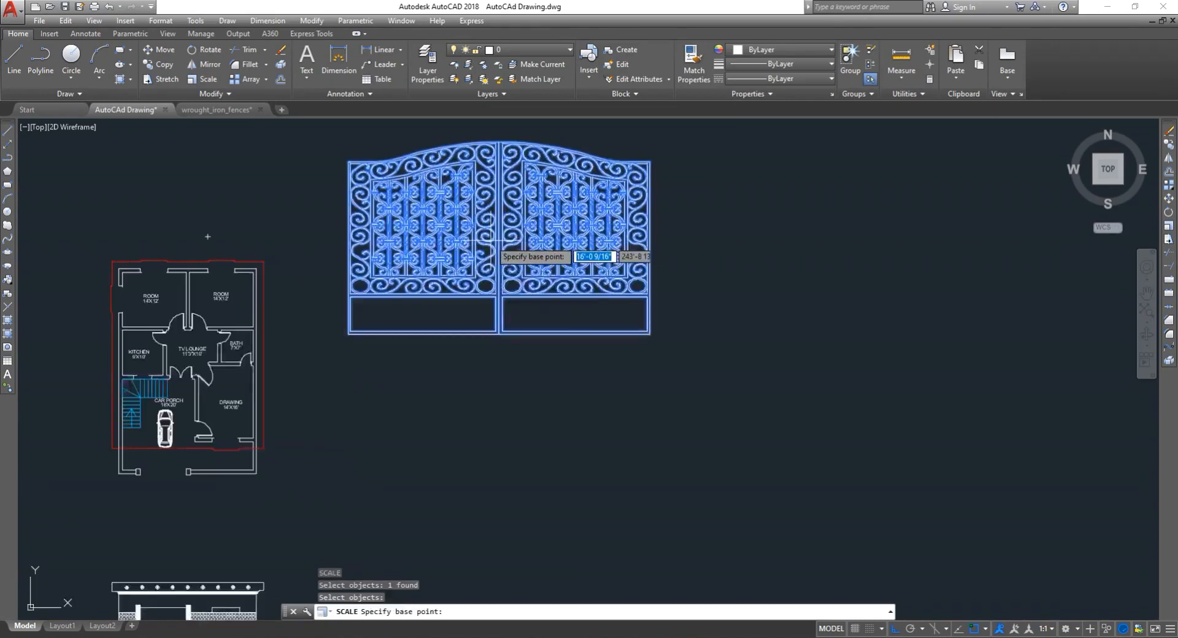
{"action": "left_click", "coordinate": [335, 242]}
{"action": "type", "text": "r"}
{"action": "key", "text": "Return"}
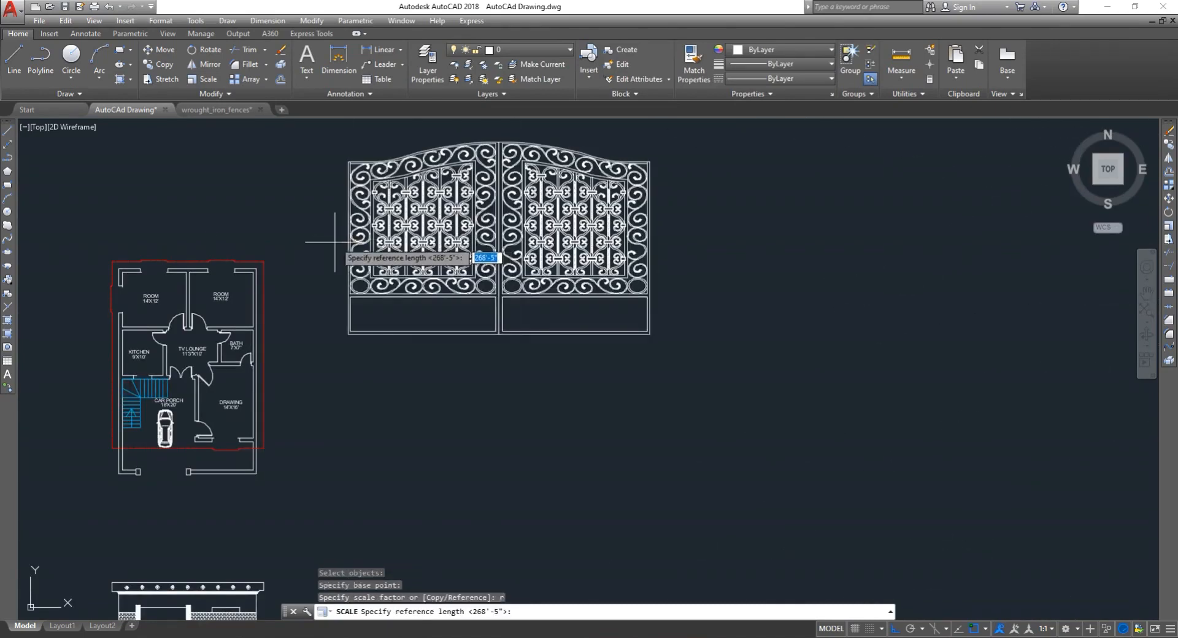
{"action": "left_click", "coordinate": [335, 242]}
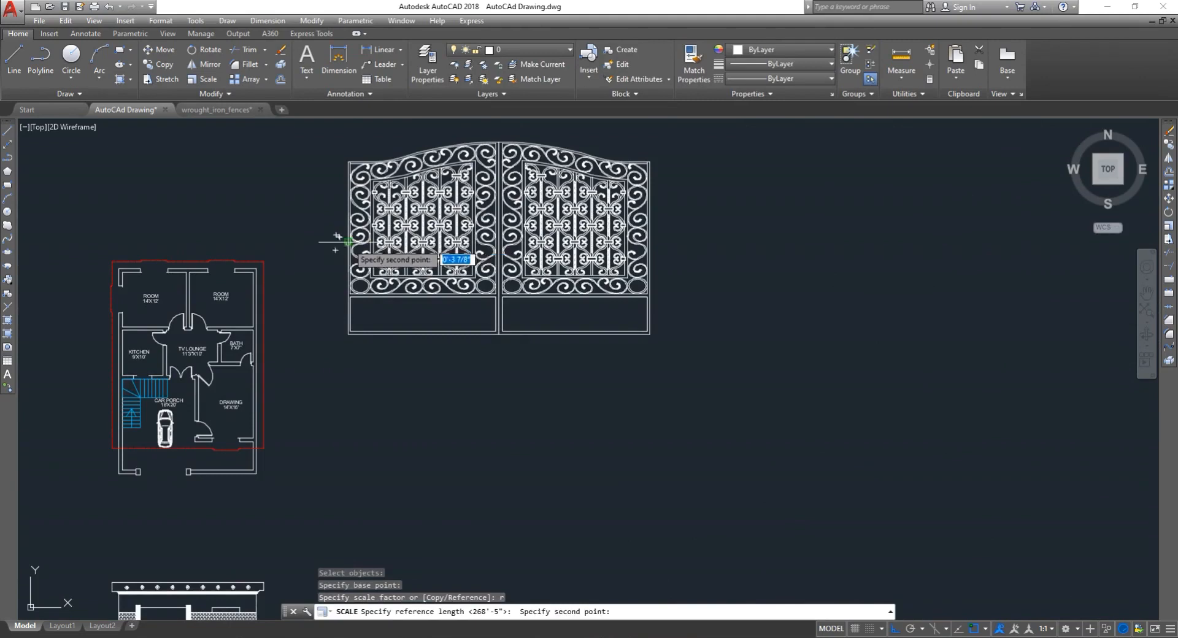
{"action": "left_click", "coordinate": [638, 242]}
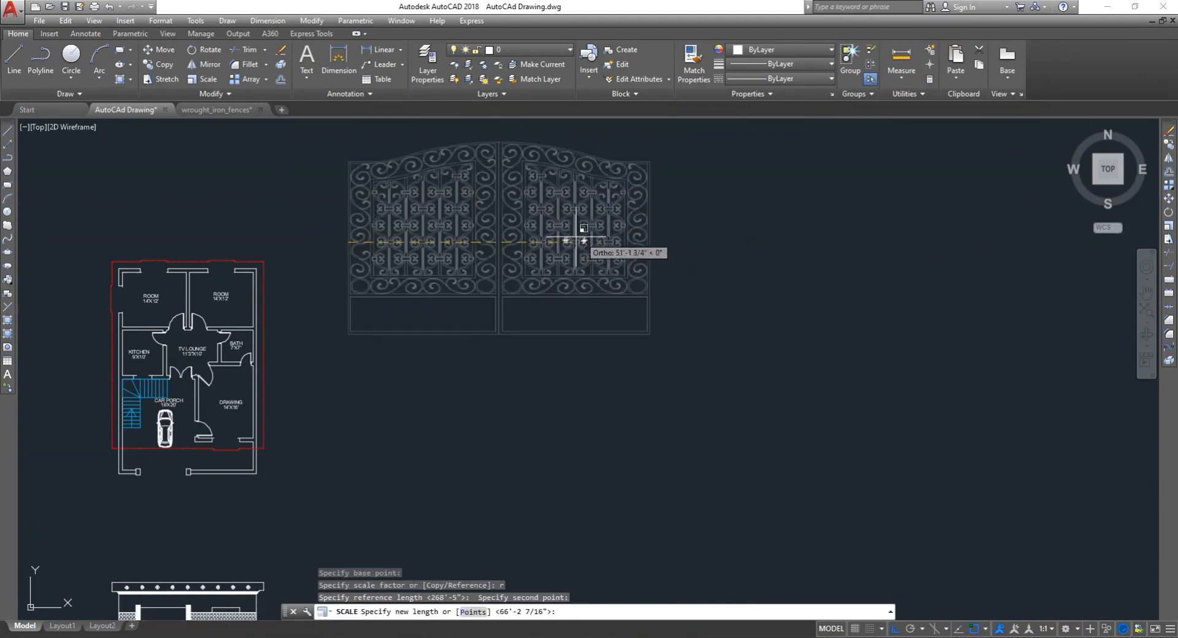
{"action": "left_click", "coordinate": [475, 238]}
{"action": "scroll", "coordinate": [478, 251], "scroll_direction": "down", "scroll_amount": 4}
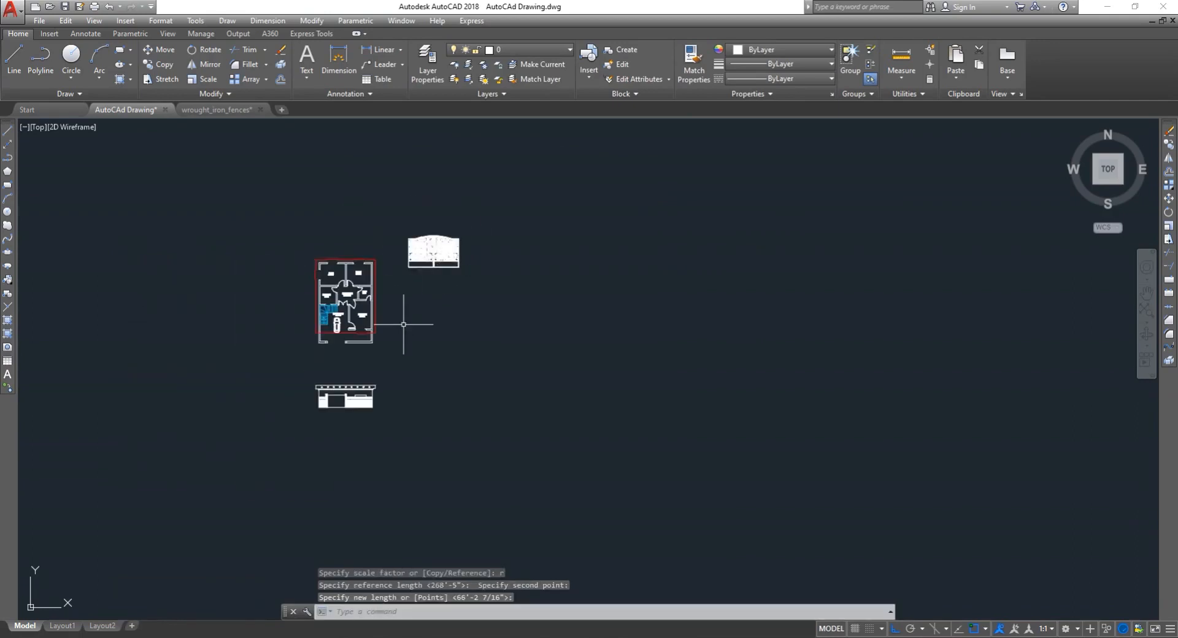
- Move the gate from its lower-left corner to just below the front elevation, with Ortho turned off
{"action": "scroll", "coordinate": [399, 336], "scroll_direction": "up", "scroll_amount": 4}
{"action": "key", "text": "Return"}
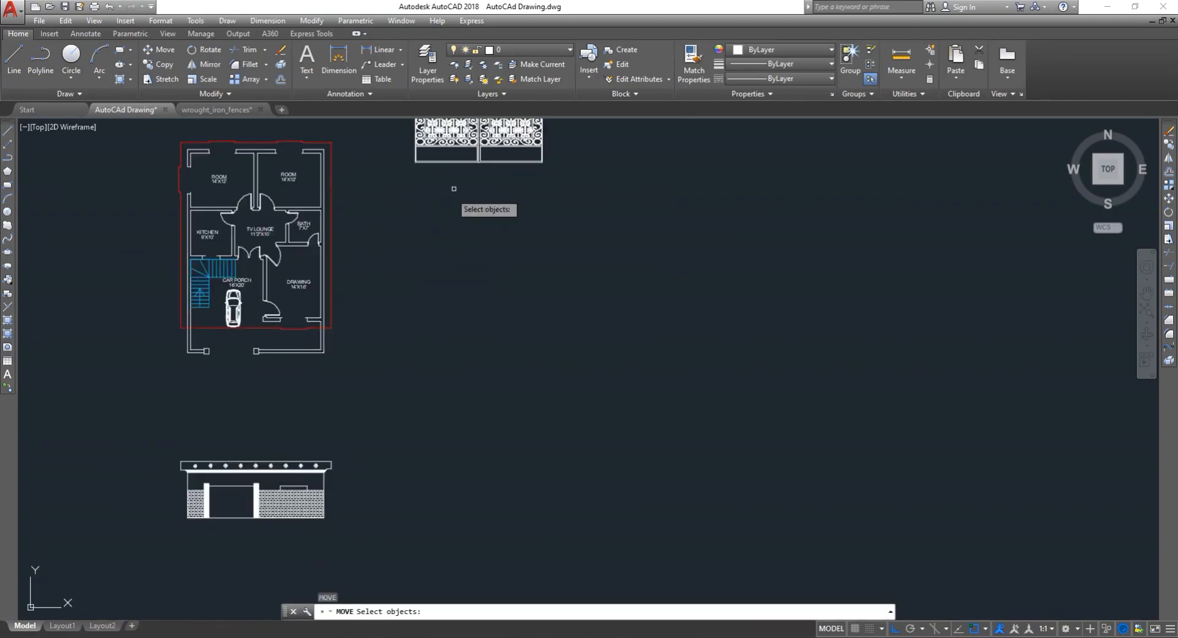
{"action": "left_click", "coordinate": [465, 163]}
{"action": "key", "text": "Return"}
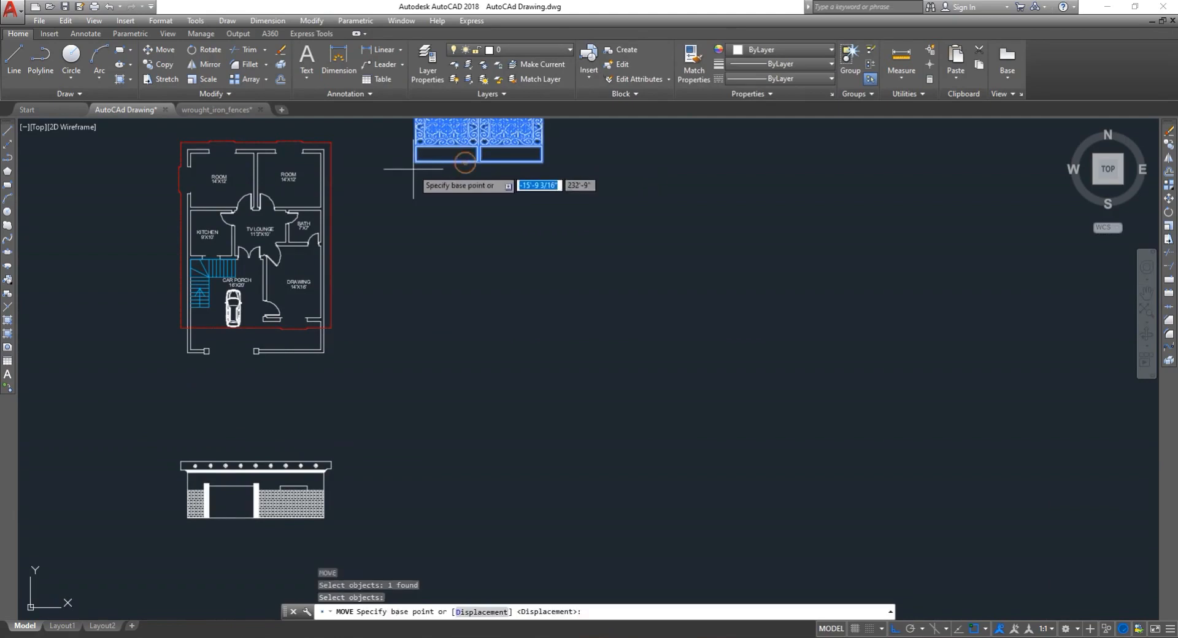
{"action": "left_click", "coordinate": [419, 162]}
{"action": "scroll", "coordinate": [303, 377], "scroll_direction": "down", "scroll_amount": 3}
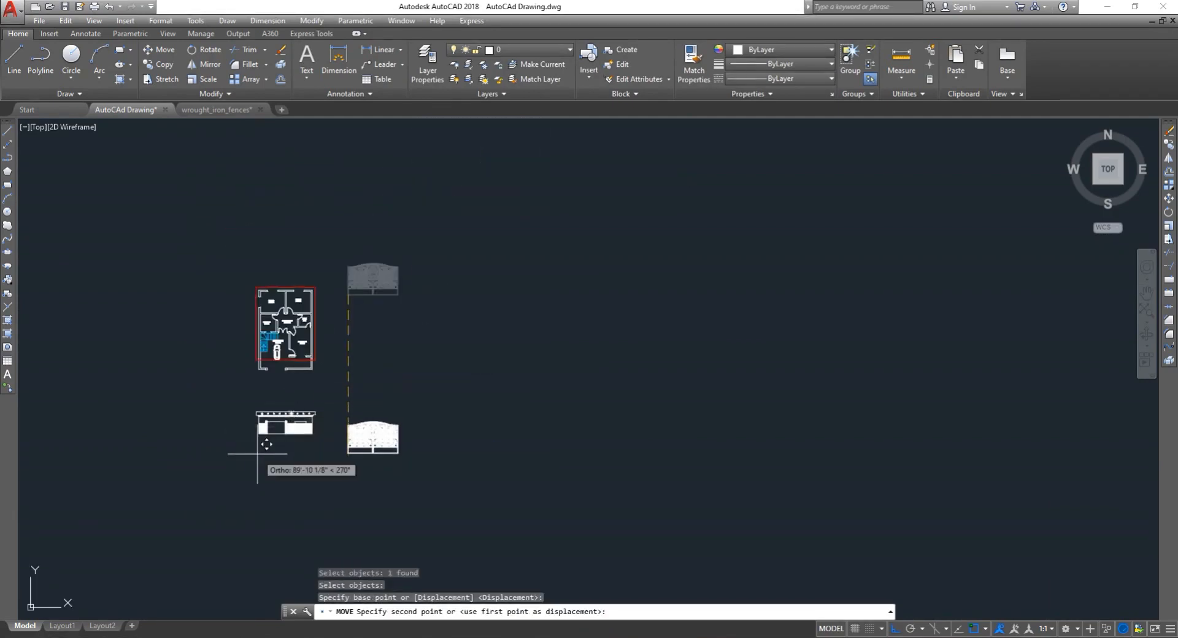
{"action": "key", "text": "F8"}
{"action": "scroll", "coordinate": [250, 460], "scroll_direction": "up", "scroll_amount": 5}
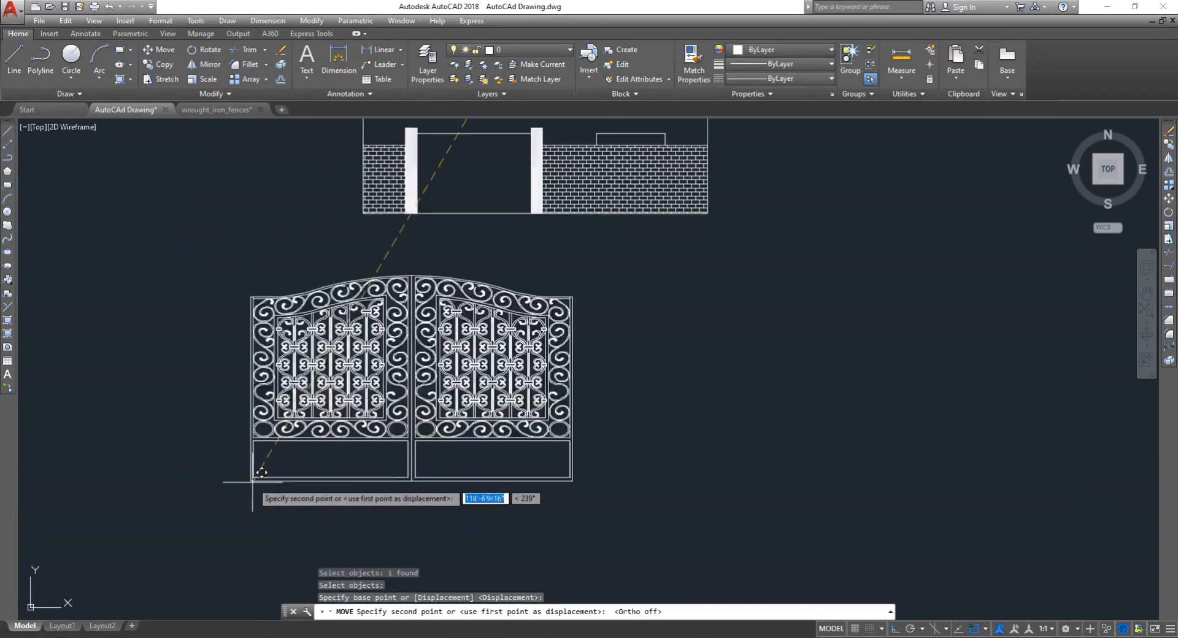
{"action": "scroll", "coordinate": [327, 447], "scroll_direction": "down", "scroll_amount": 1}
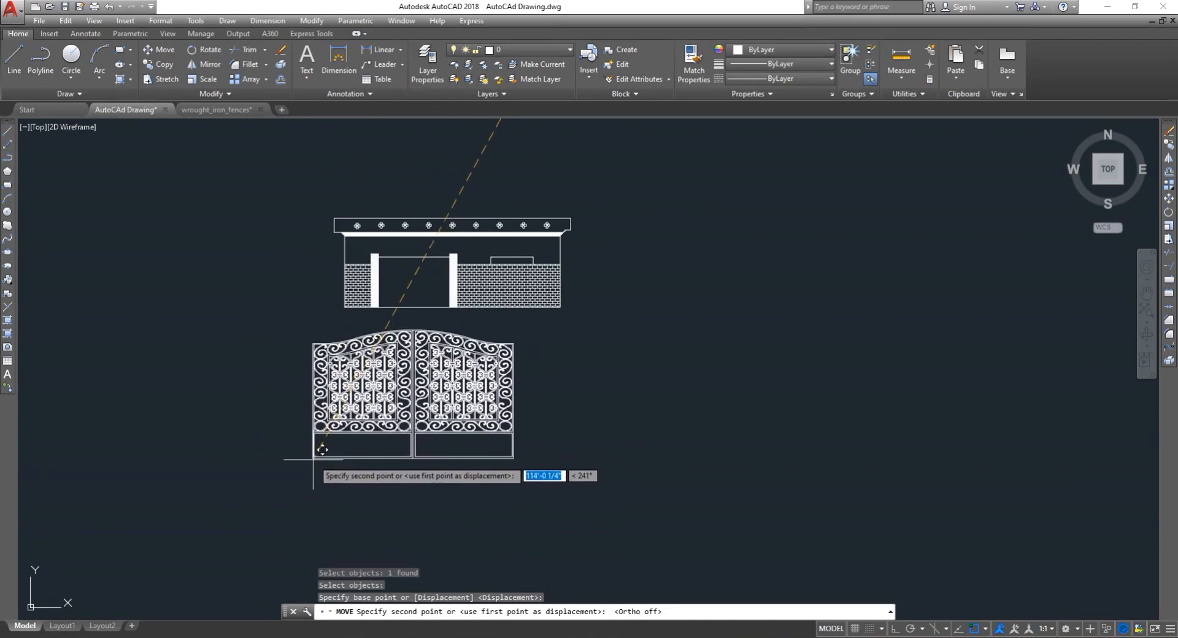
{"action": "left_click", "coordinate": [319, 452]}
{"action": "scroll", "coordinate": [460, 379], "scroll_direction": "up", "scroll_amount": 2}
{"action": "key", "text": "Escape"}
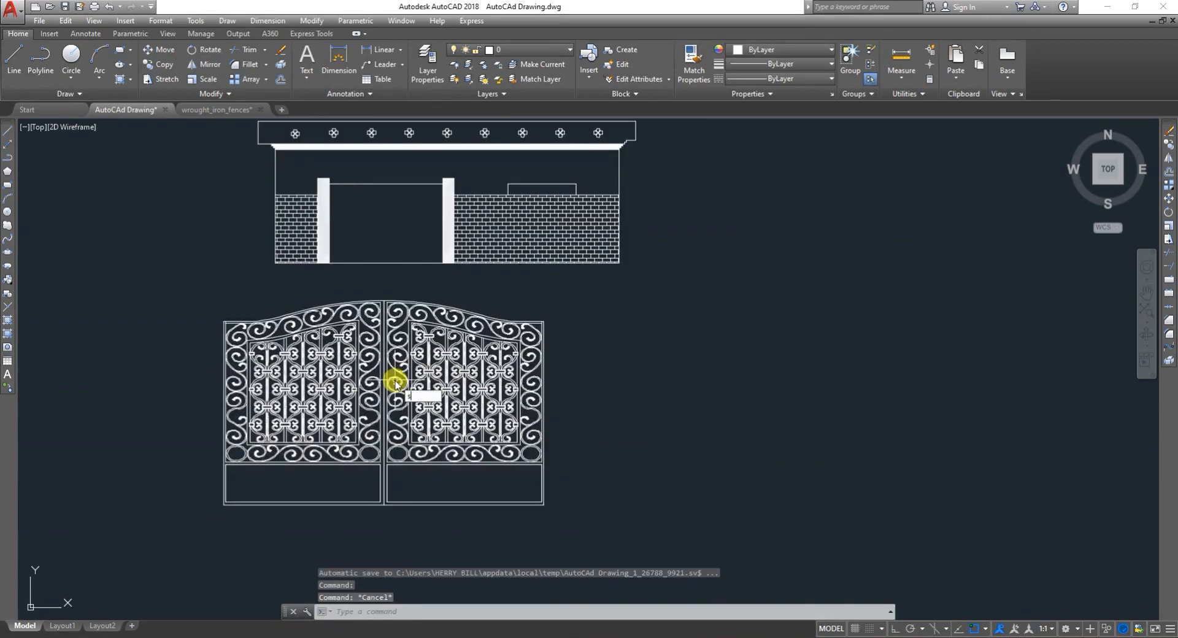
- Scale the gate below the elevation by reference from its full width to a new width of about 15'-4"
{"action": "type", "text": "sc"}
{"action": "key", "text": "Return"}
{"action": "left_click", "coordinate": [348, 379]}
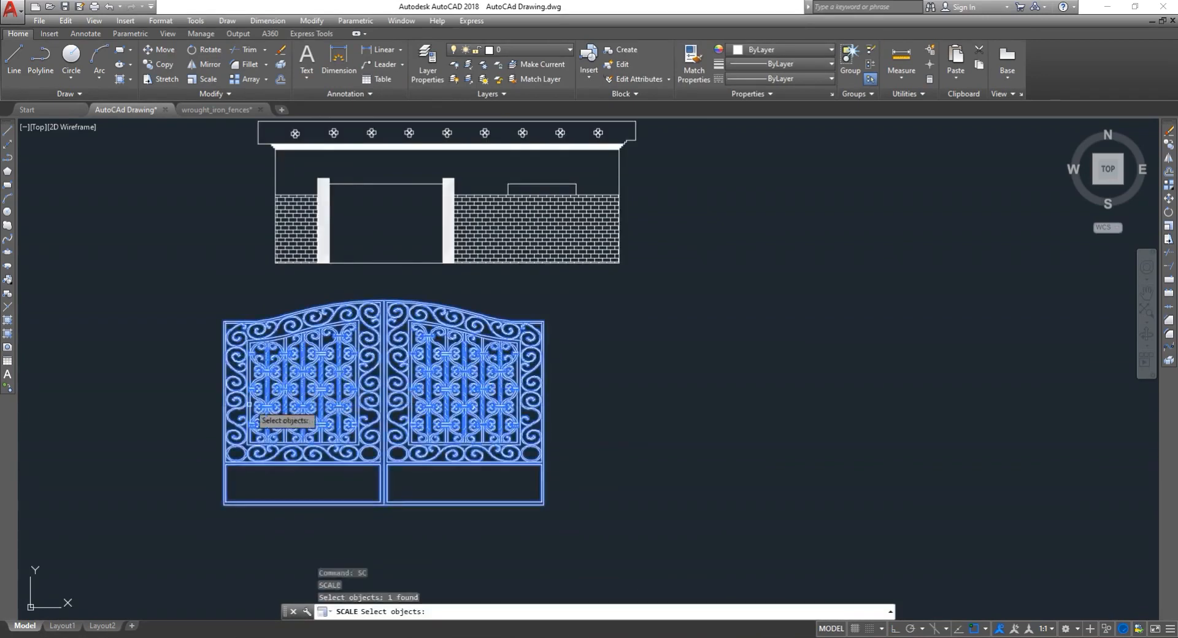
{"action": "key", "text": "Return"}
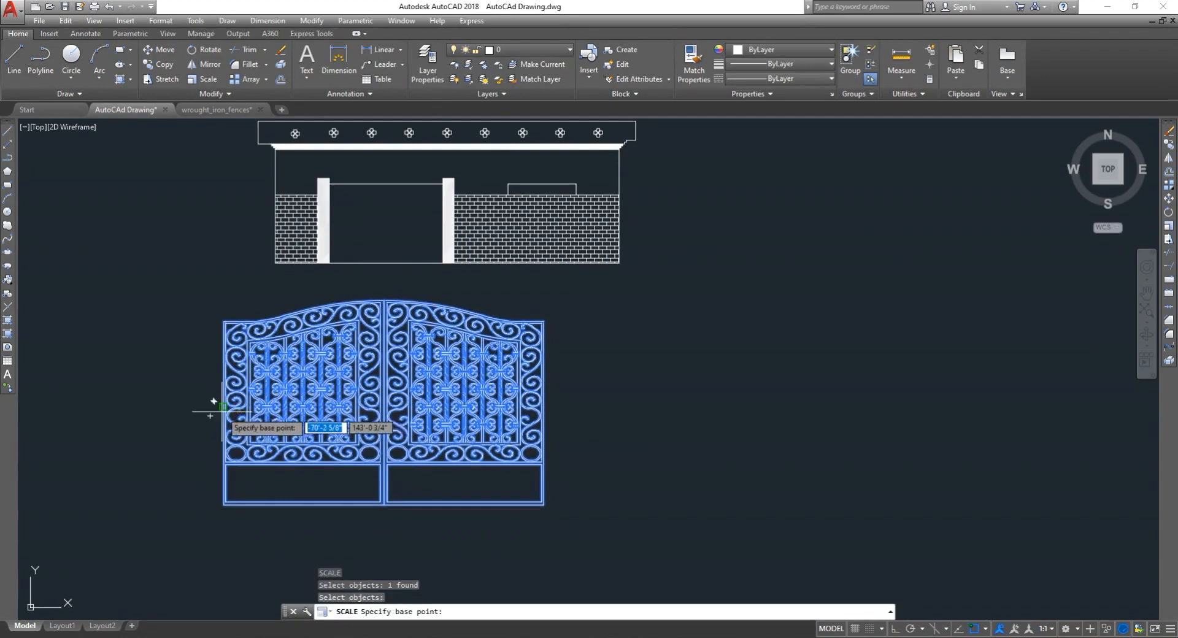
{"action": "left_click", "coordinate": [222, 407]}
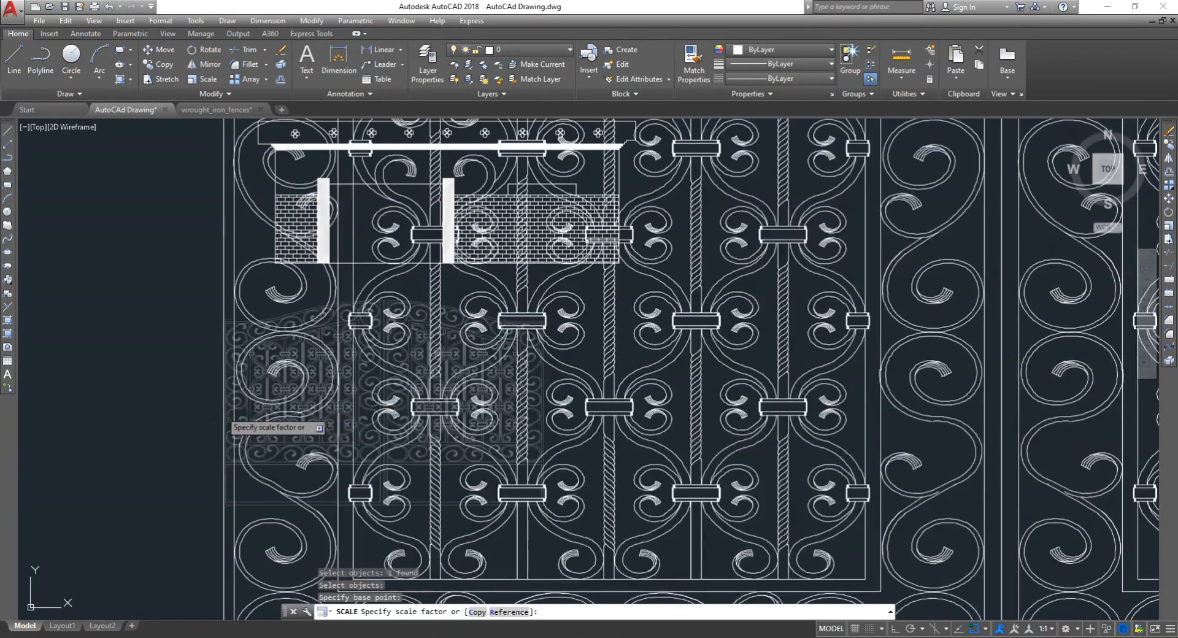
{"action": "type", "text": "r"}
{"action": "key", "text": "Return"}
{"action": "left_click", "coordinate": [223, 406]}
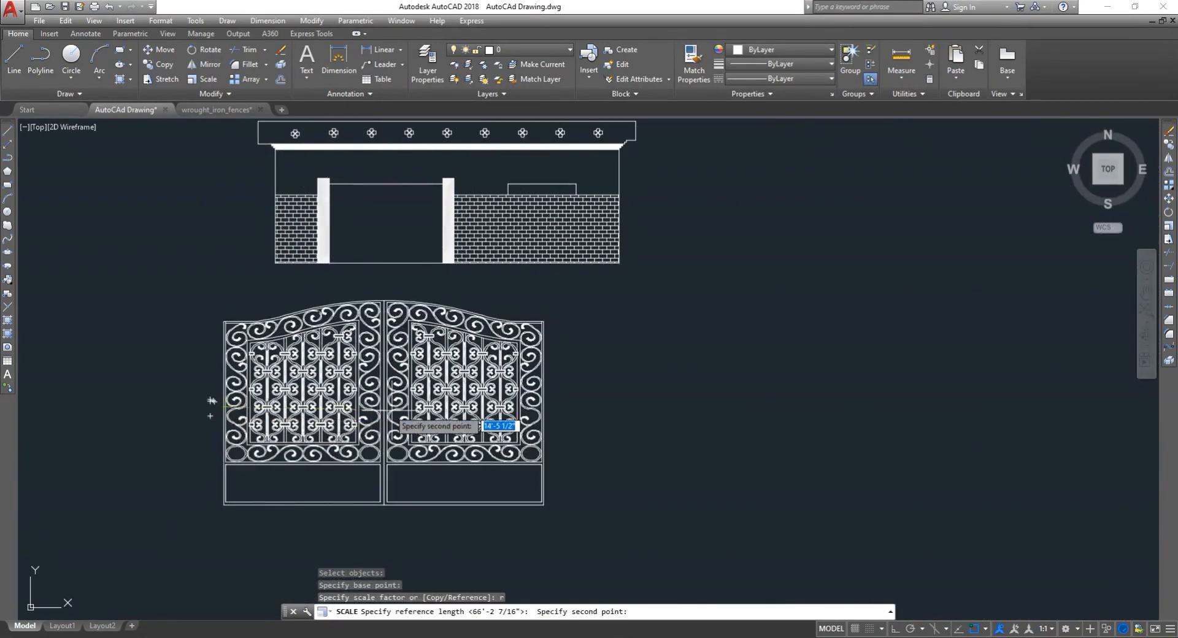
{"action": "left_click", "coordinate": [538, 417]}
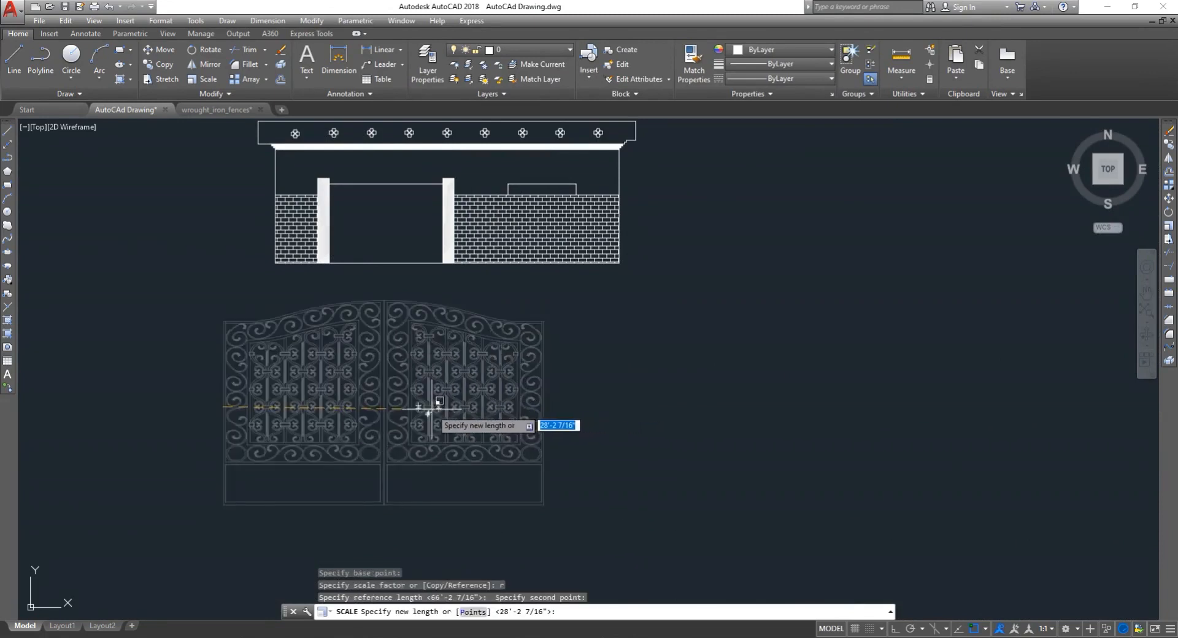
{"action": "left_click", "coordinate": [405, 406]}
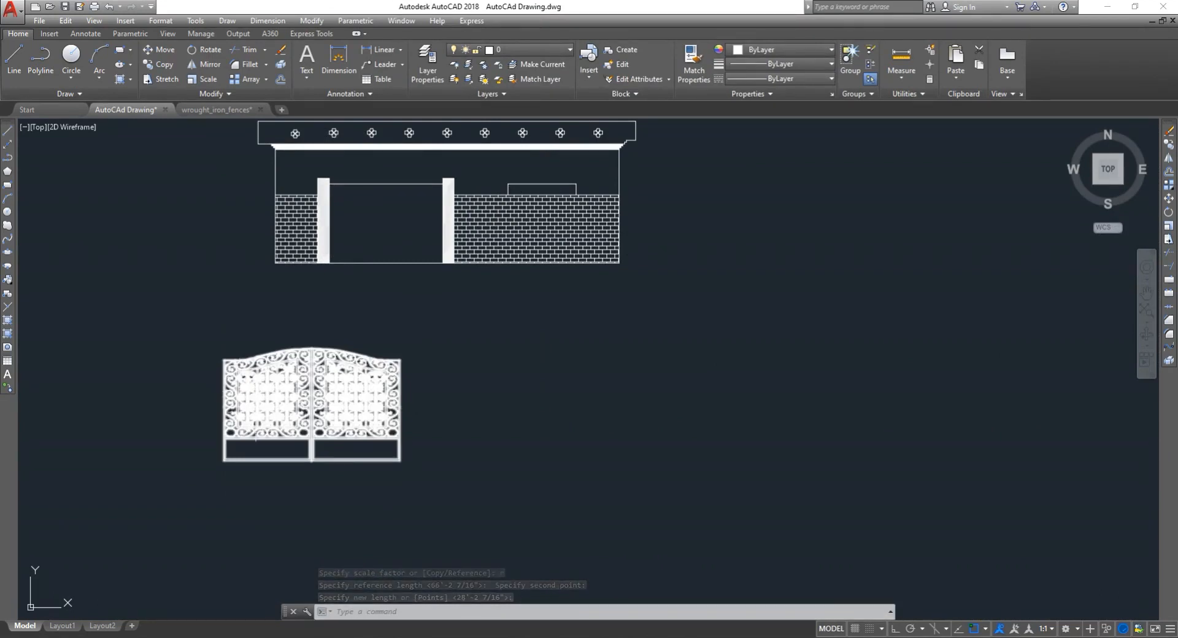
- Scale the gate by reference once more, picking a new width freehand slightly narrower than the entrance opening
{"action": "key", "text": "Return"}
{"action": "left_click", "coordinate": [238, 394]}
{"action": "key", "text": "Return"}
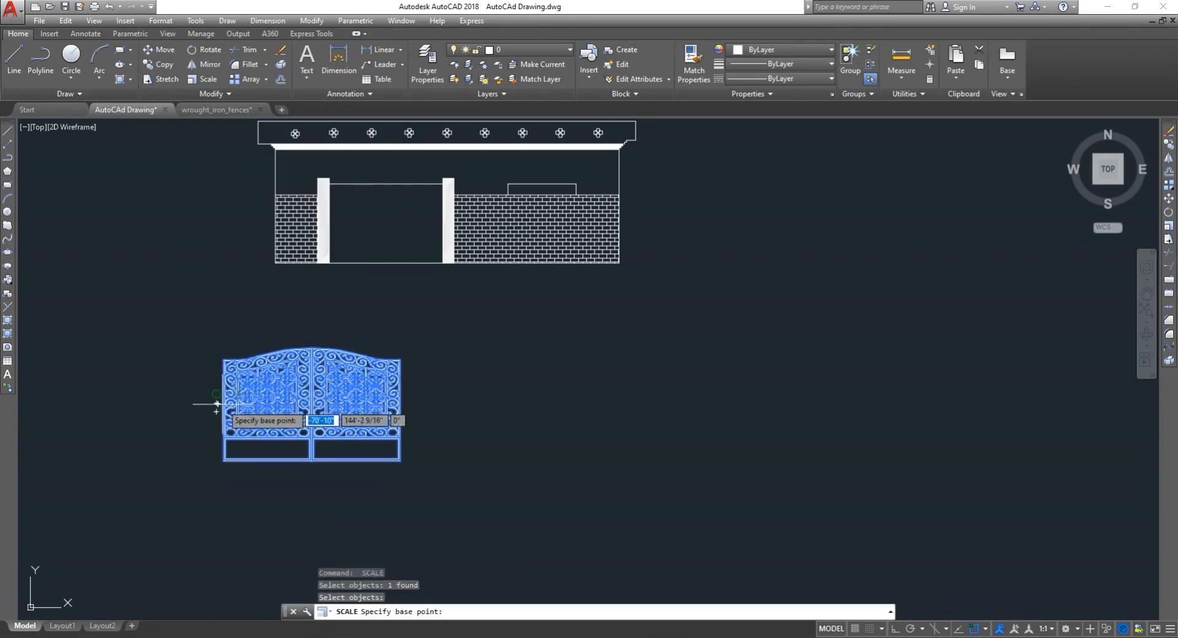
{"action": "left_click", "coordinate": [209, 406]}
{"action": "type", "text": "r"}
{"action": "key", "text": "Return"}
{"action": "key", "text": "Return"}
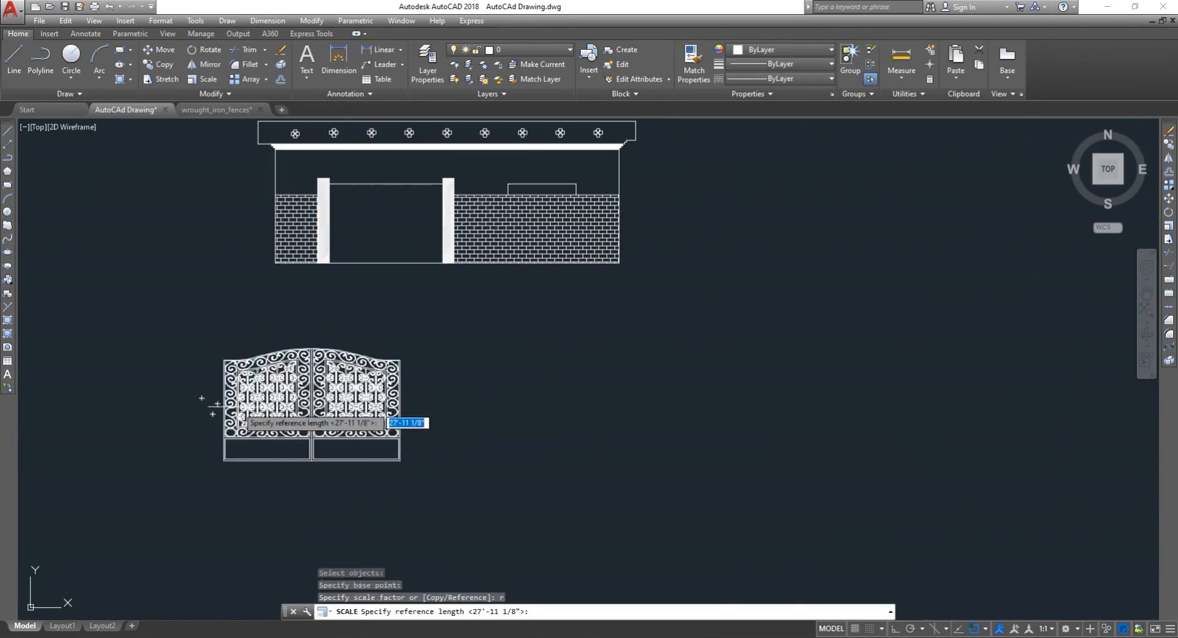
{"action": "scroll", "coordinate": [215, 411], "scroll_direction": "up", "scroll_amount": 5}
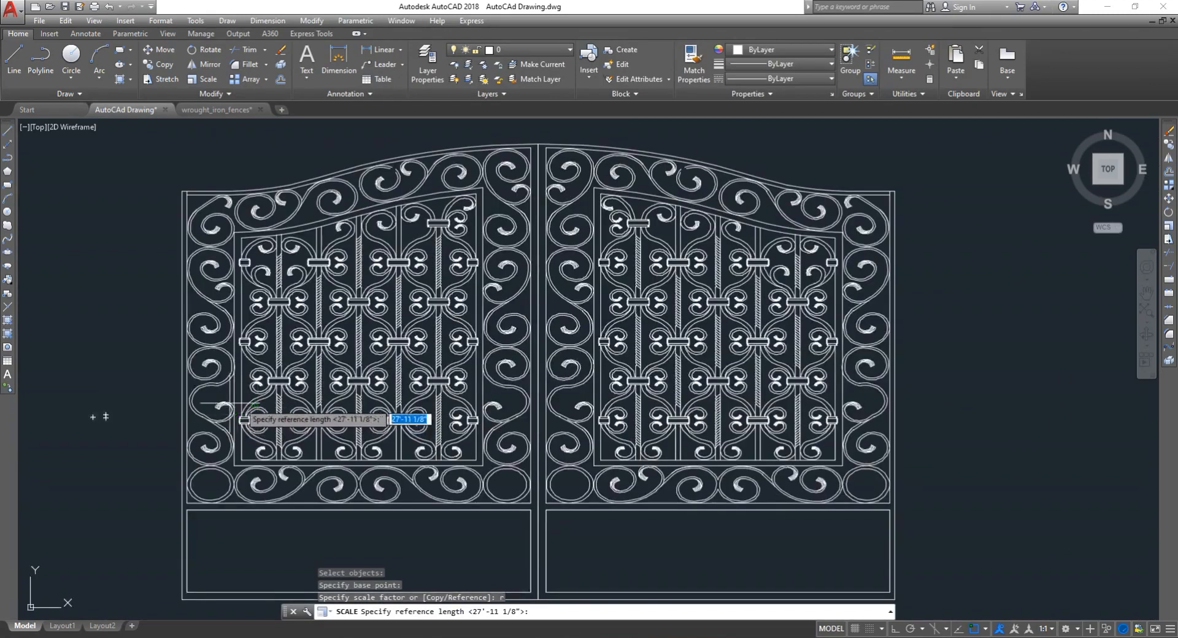
{"action": "left_click", "coordinate": [183, 389]}
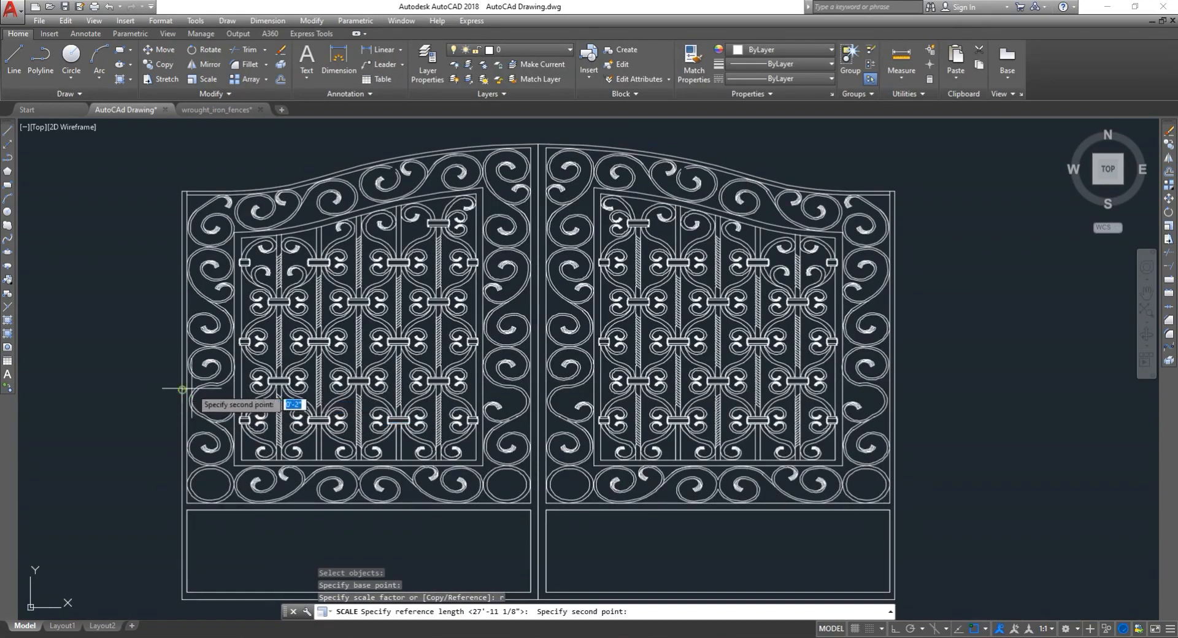
{"action": "left_click", "coordinate": [891, 412]}
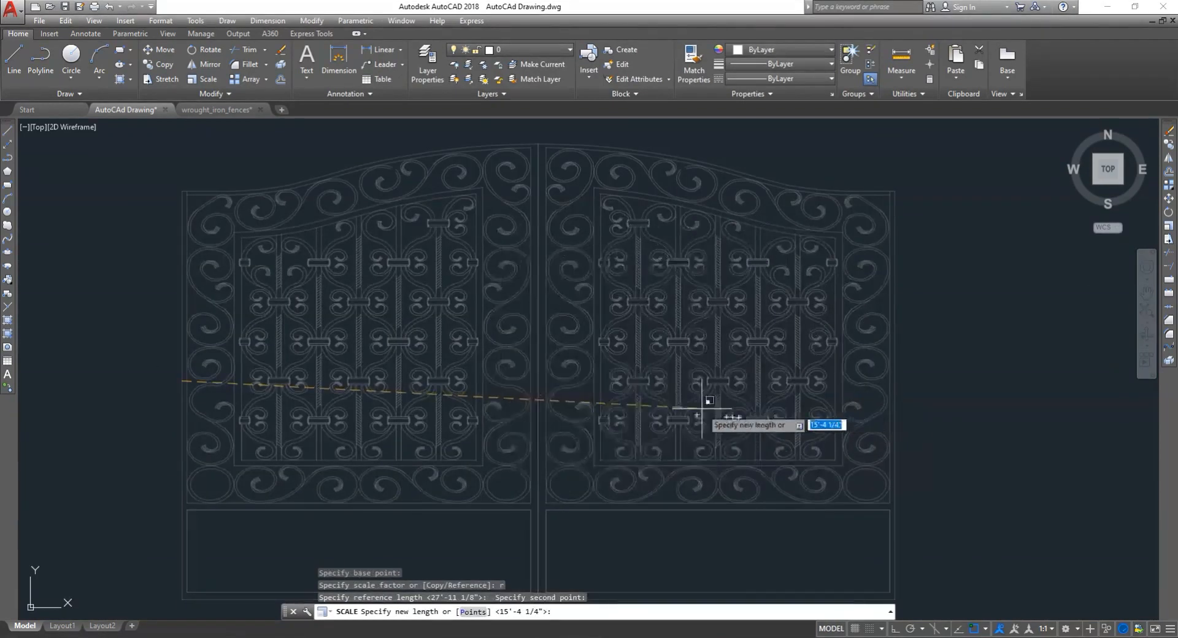
{"action": "left_click", "coordinate": [566, 407]}
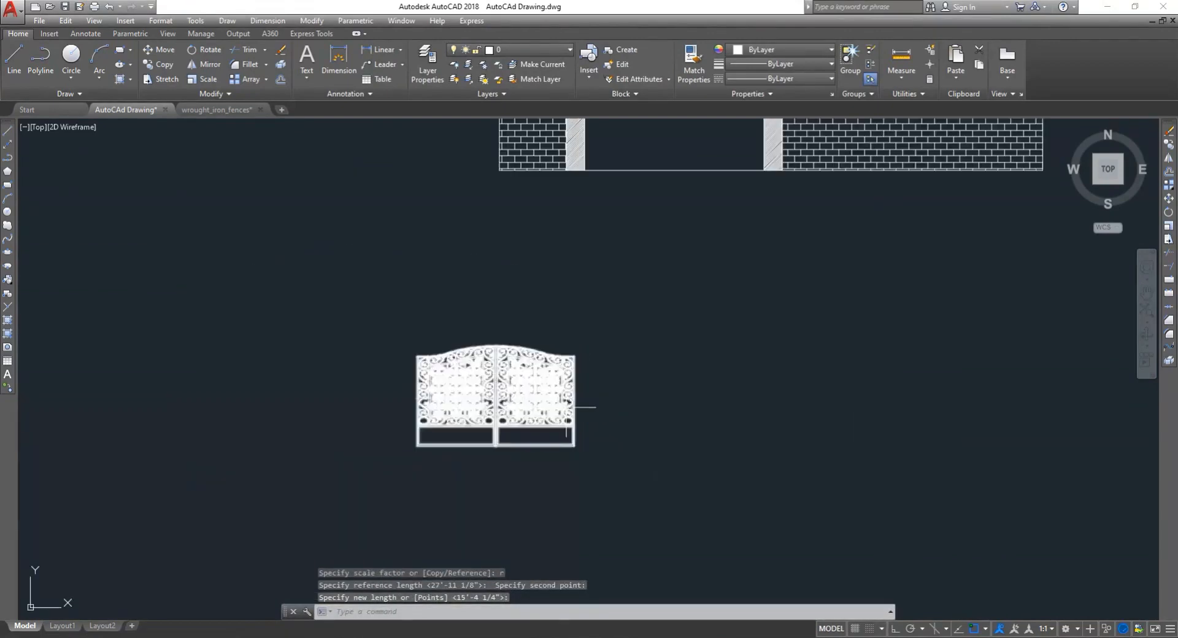
- Move the reduced gate up and to the right, placing it directly beneath the entrance opening
{"action": "key", "text": "Return"}
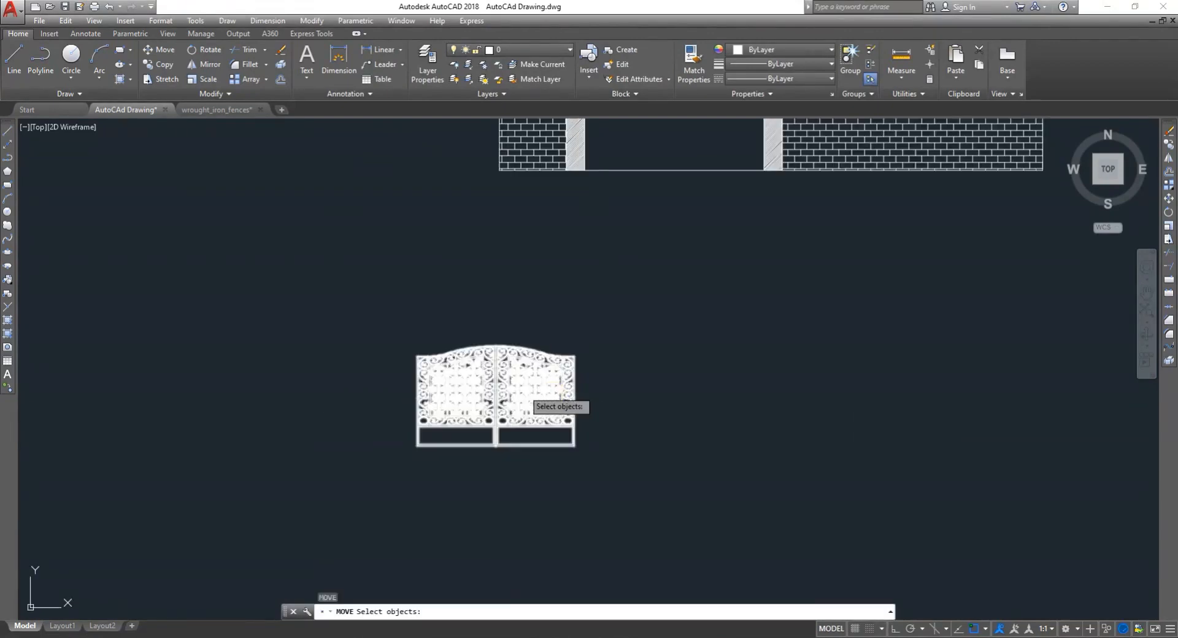
{"action": "left_click", "coordinate": [523, 392]}
{"action": "key", "text": "Return"}
{"action": "left_click", "coordinate": [456, 392]}
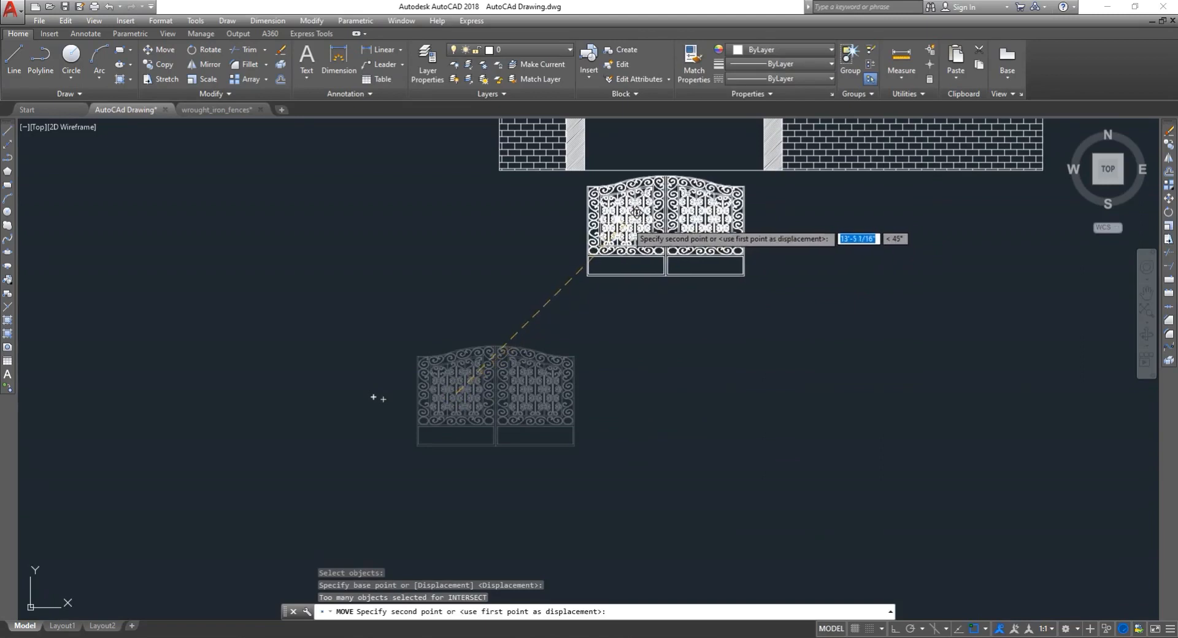
{"action": "left_click", "coordinate": [641, 227]}
{"action": "scroll", "coordinate": [674, 264], "scroll_direction": "down", "scroll_amount": 3}
{"action": "scroll", "coordinate": [675, 264], "scroll_direction": "up", "scroll_amount": 5}
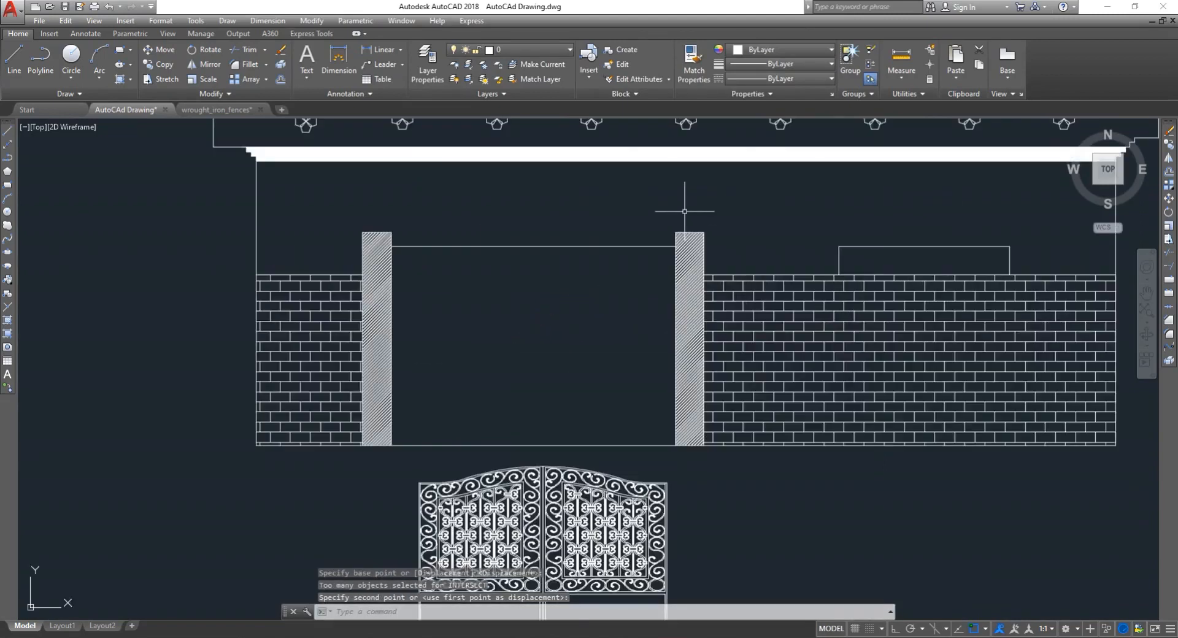
{"action": "key", "text": "Return"}
{"action": "key", "text": "Return"}
{"action": "left_click", "coordinate": [534, 325]}
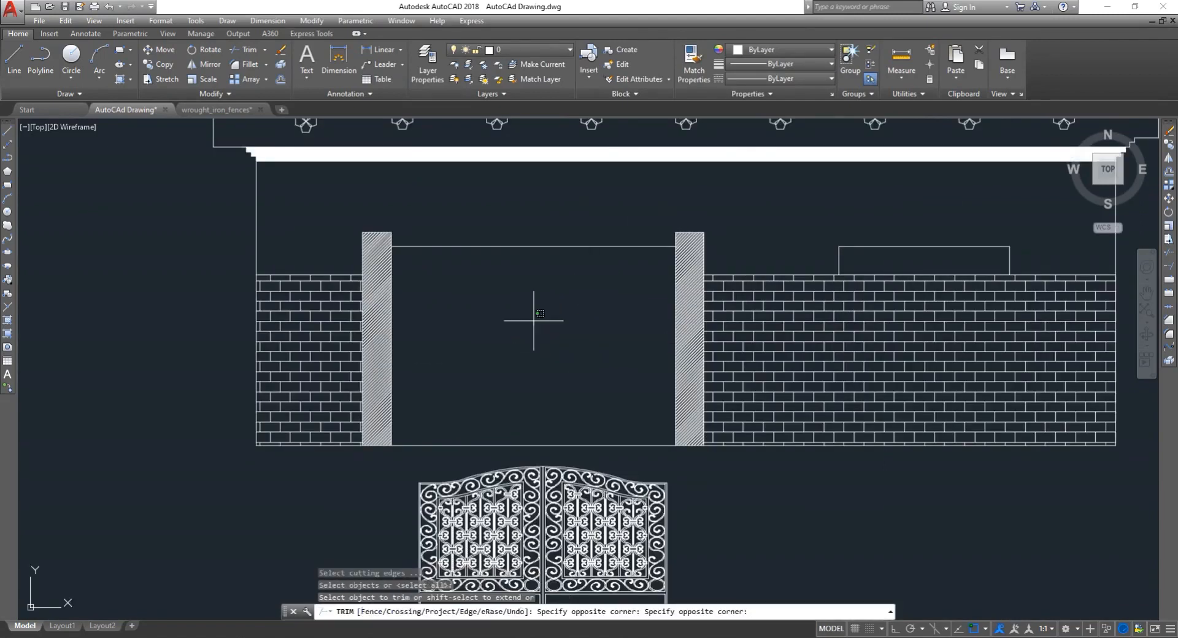
{"action": "left_click", "coordinate": [519, 225]}
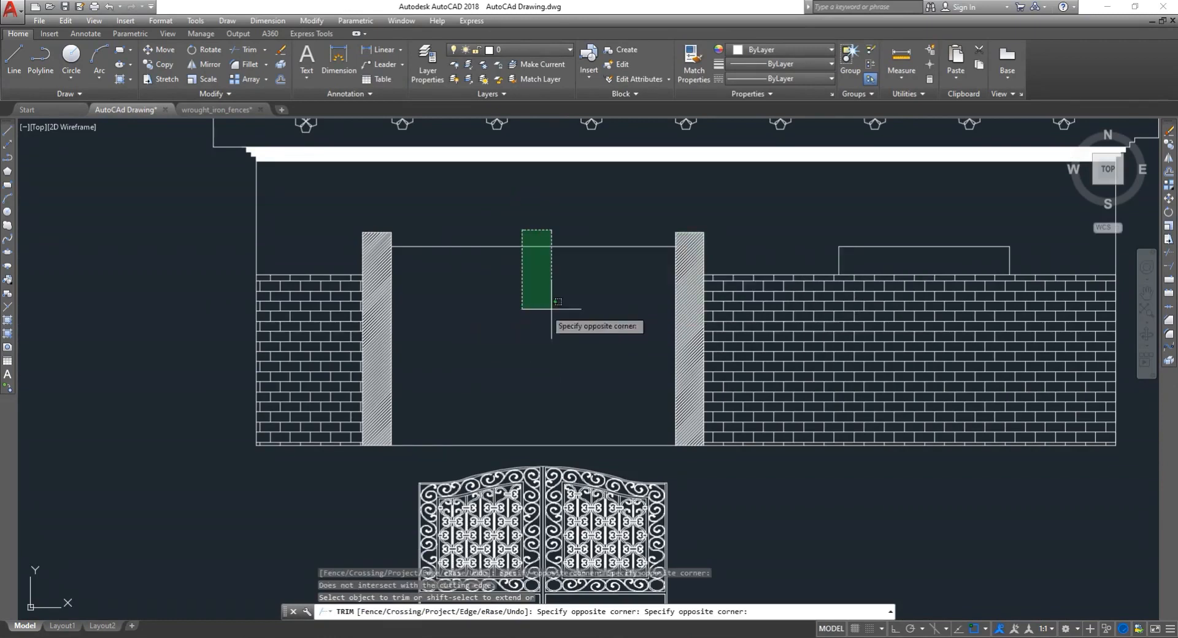
{"action": "left_click", "coordinate": [545, 265]}
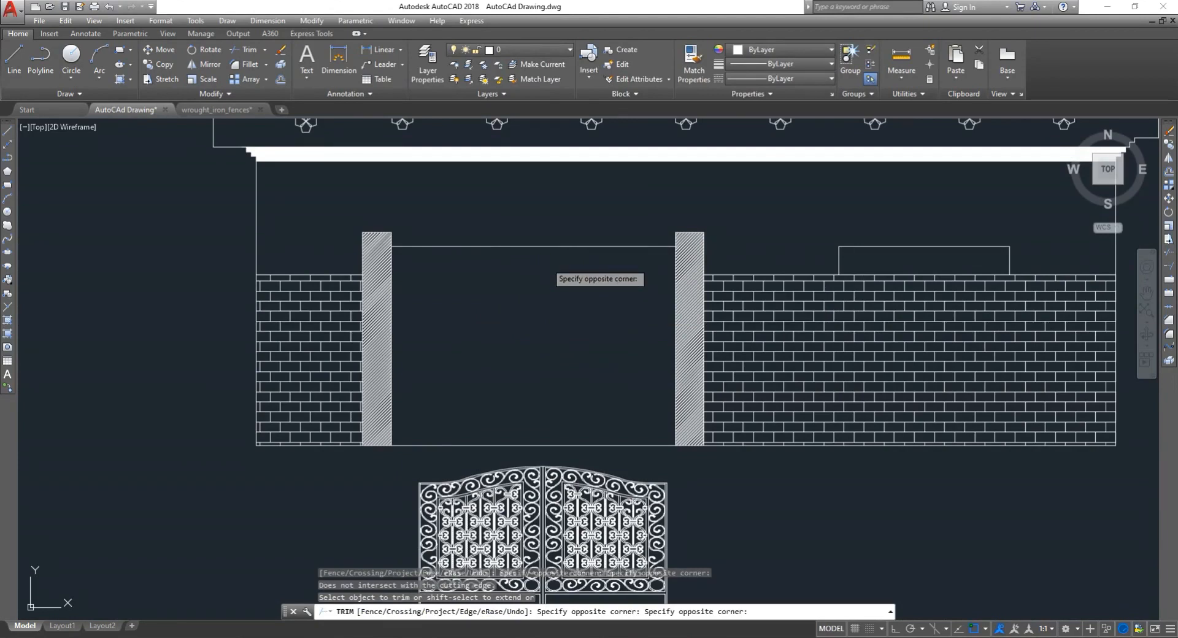
{"action": "key", "text": "Escape"}
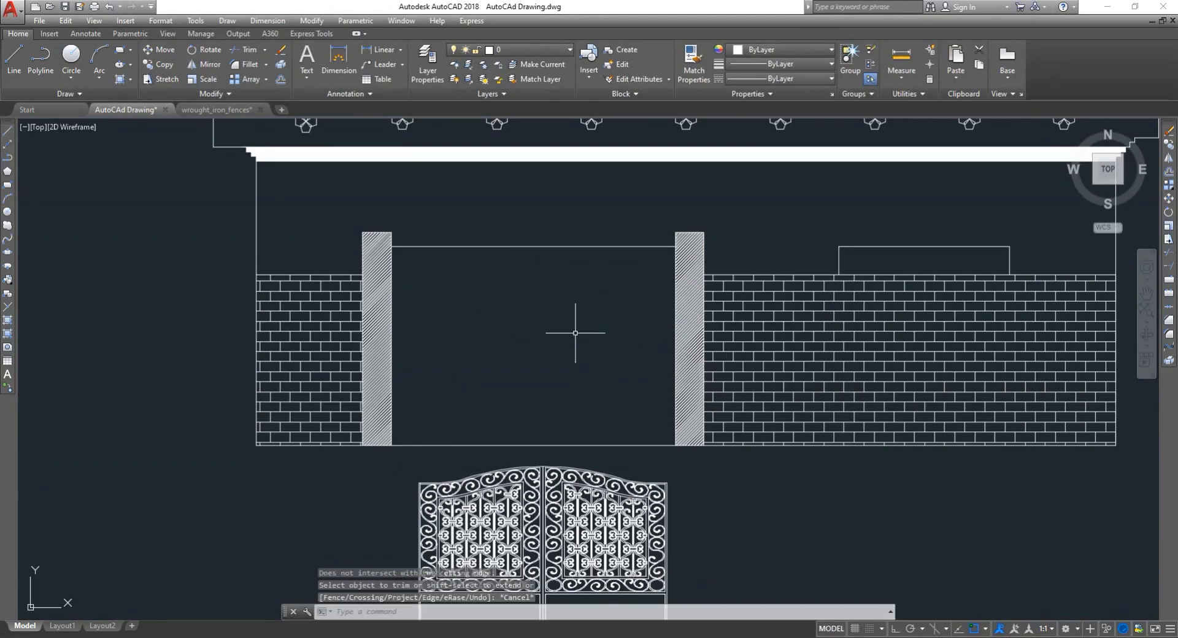
- Trim away the horizontal line spanning the top of the entrance opening between the two hatched pillars
{"action": "key", "text": "Return"}
{"action": "key", "text": "Return"}
{"action": "left_click", "coordinate": [520, 306]}
{"action": "left_click", "coordinate": [532, 212]}
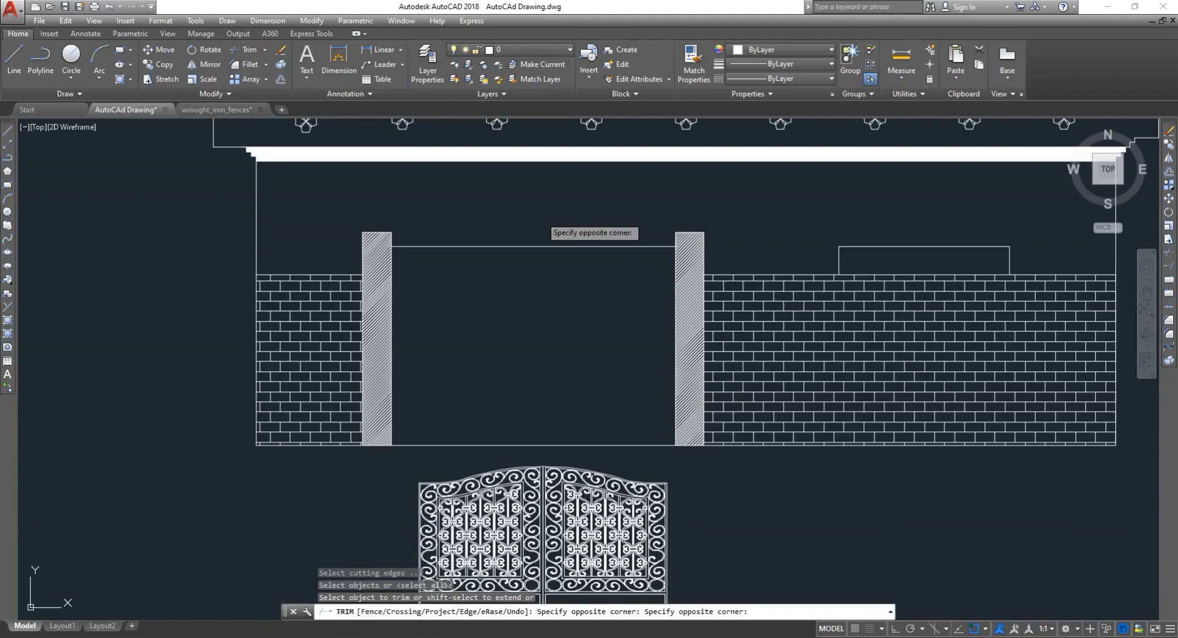
{"action": "key", "text": "Escape"}
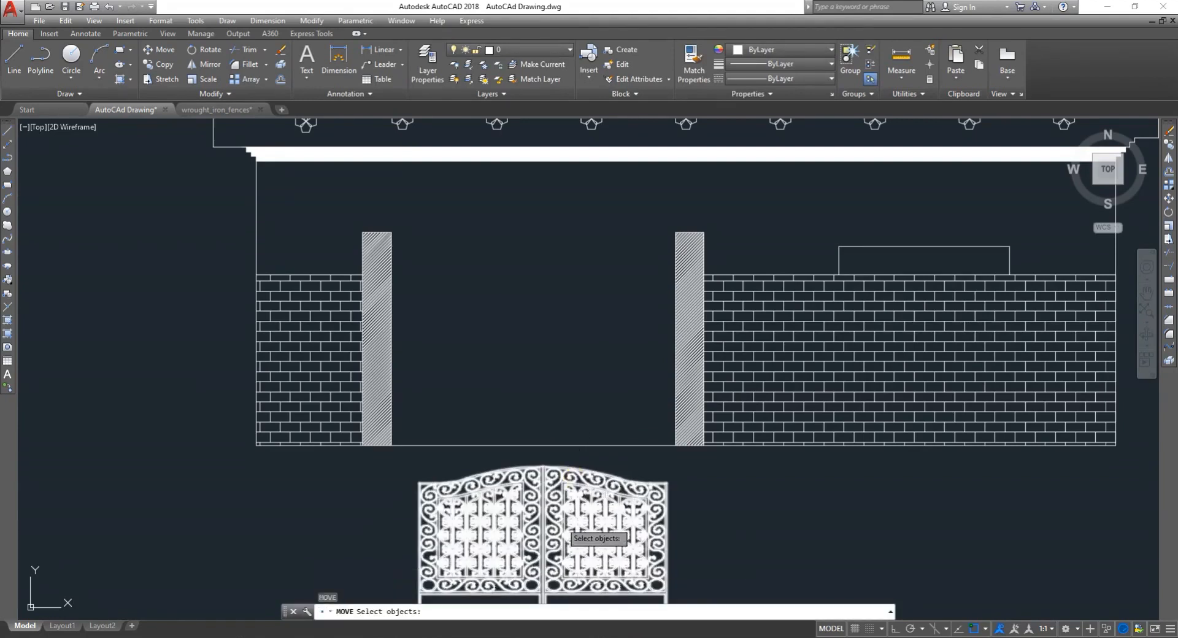
- Move the gate by its lower-left corner onto the ground line inside the entrance opening, just right of the left pillar
{"action": "key", "text": "Return"}
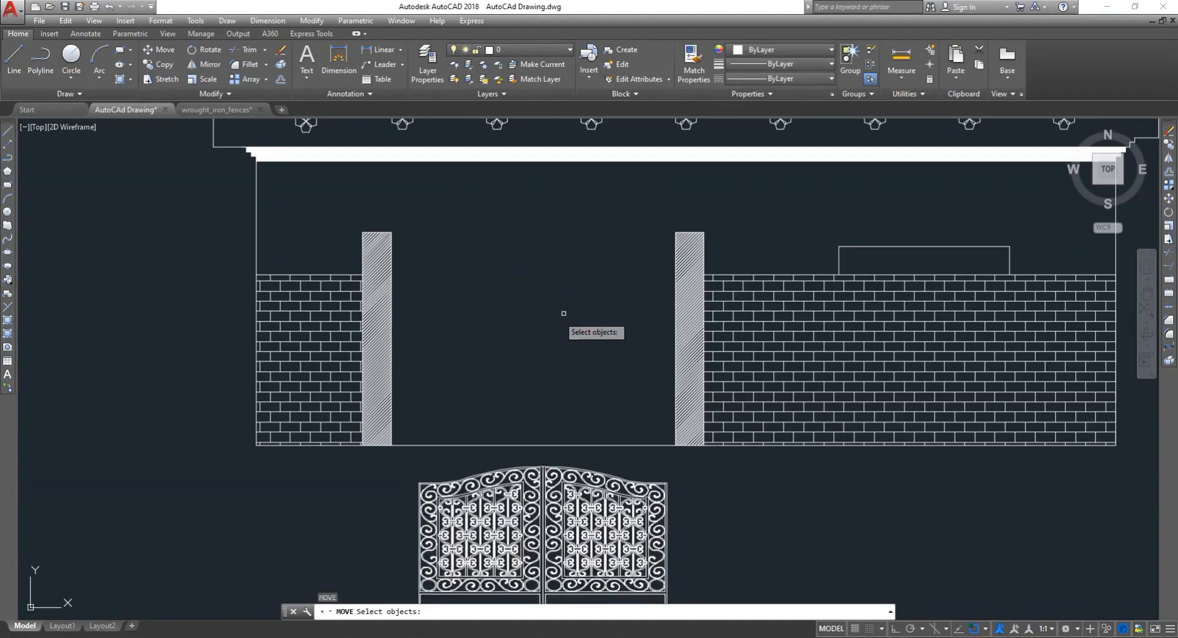
{"action": "left_click", "coordinate": [513, 511]}
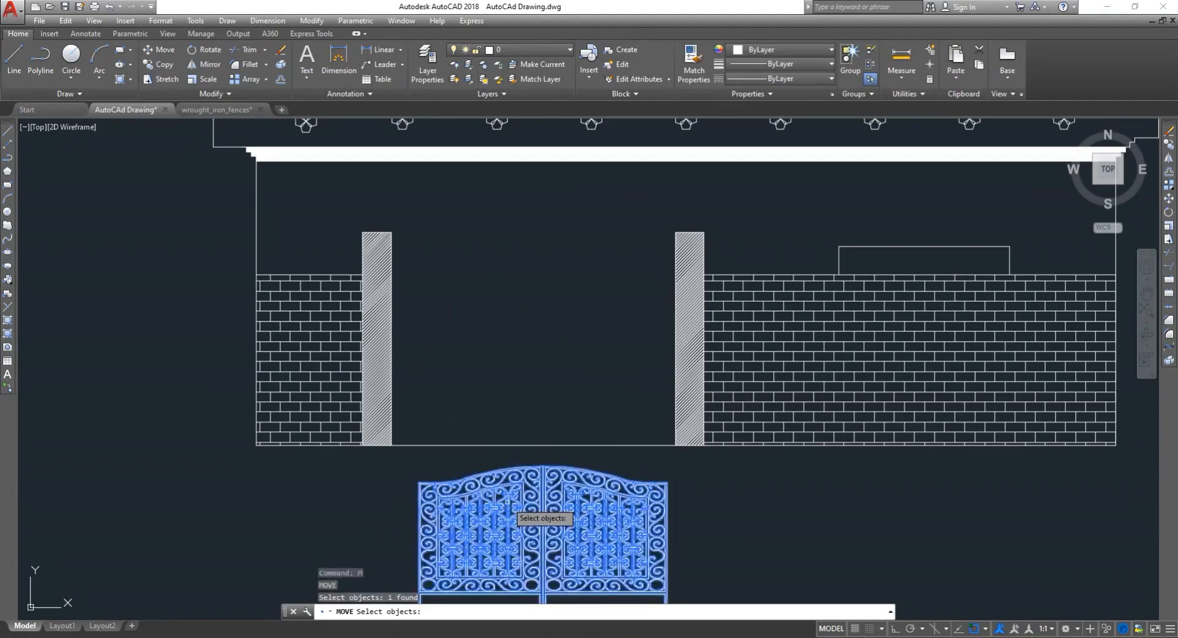
{"action": "key", "text": "Return"}
{"action": "scroll", "coordinate": [436, 526], "scroll_direction": "down", "scroll_amount": 3}
{"action": "scroll", "coordinate": [437, 526], "scroll_direction": "up", "scroll_amount": 5}
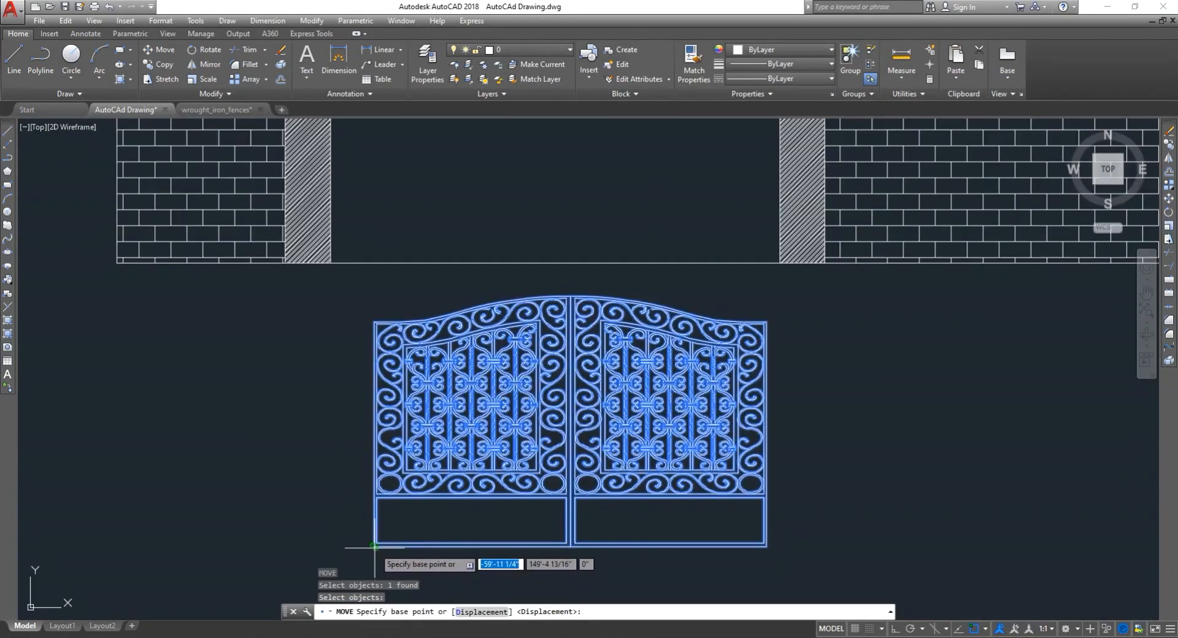
{"action": "left_click", "coordinate": [375, 545]}
{"action": "left_click", "coordinate": [349, 261]}
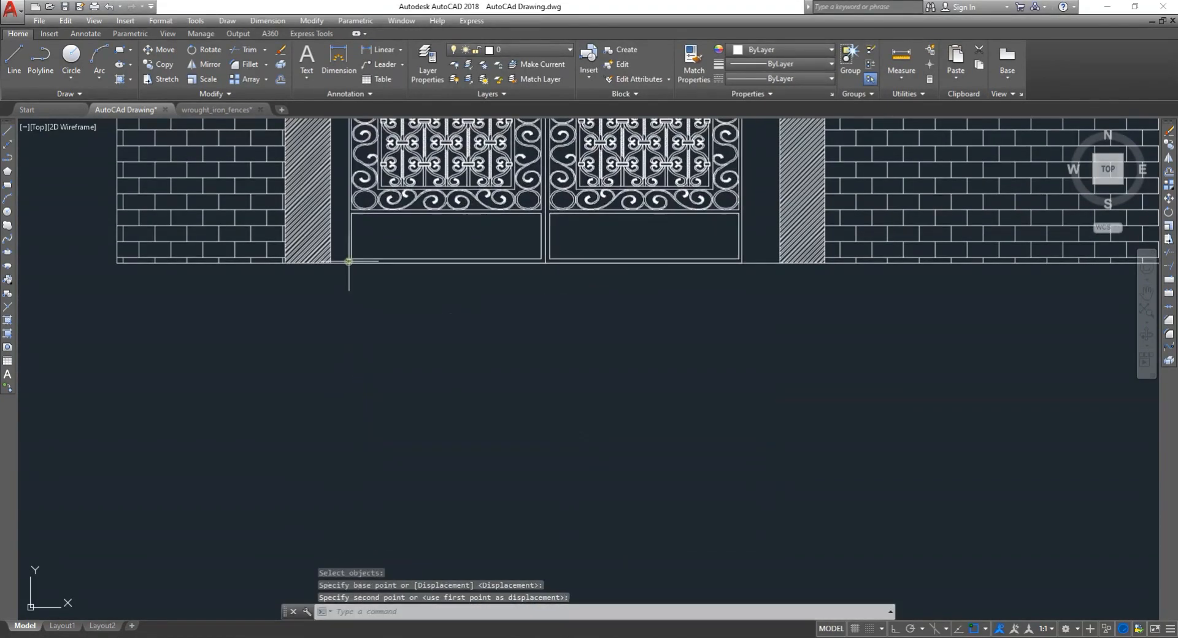
{"action": "scroll", "coordinate": [368, 301], "scroll_direction": "down", "scroll_amount": 4}
{"action": "scroll", "coordinate": [466, 187], "scroll_direction": "up", "scroll_amount": 2}
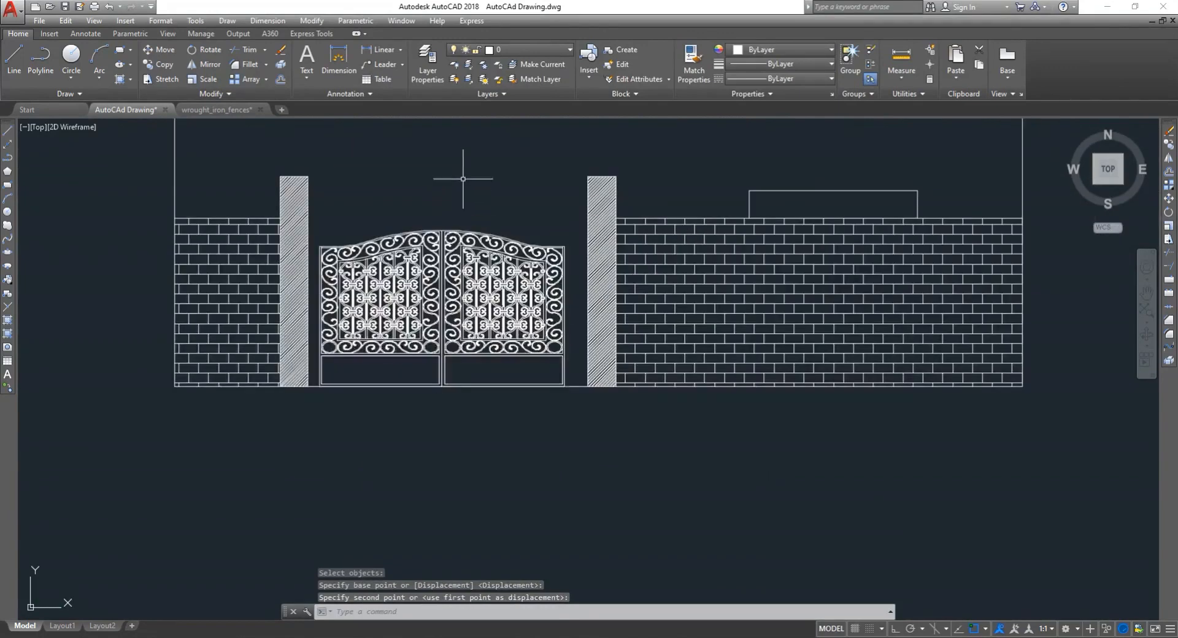
{"action": "scroll", "coordinate": [478, 151], "scroll_direction": "up", "scroll_amount": 2}
{"action": "scroll", "coordinate": [465, 188], "scroll_direction": "down", "scroll_amount": 2}
{"action": "scroll", "coordinate": [460, 229], "scroll_direction": "up", "scroll_amount": 2}
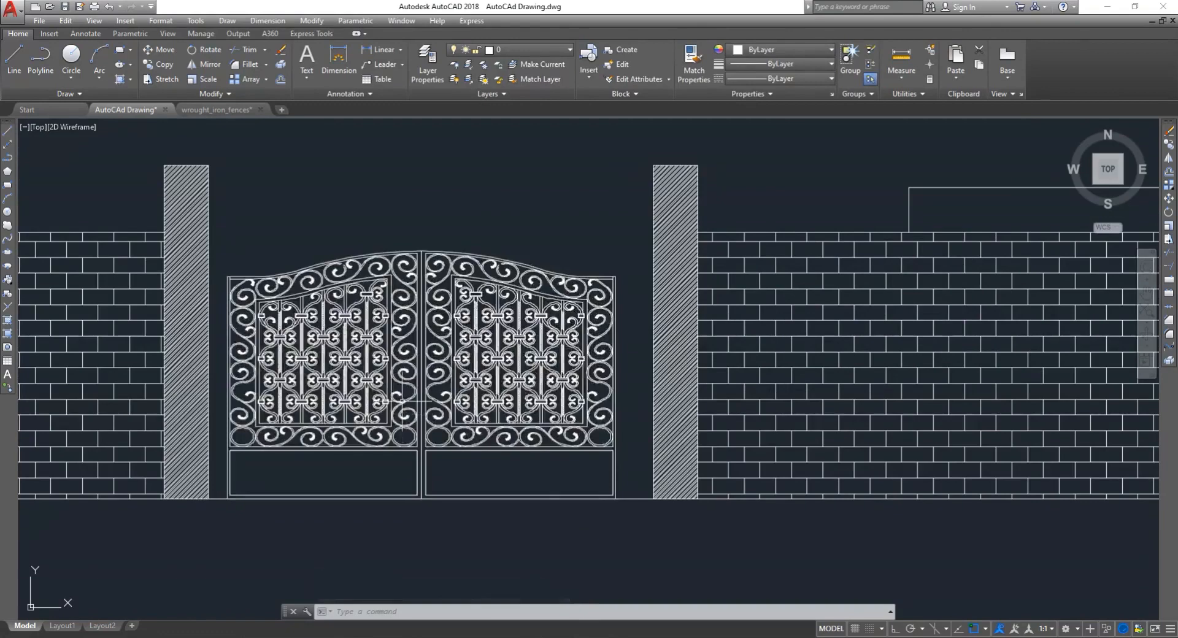
{"action": "key", "text": "Return"}
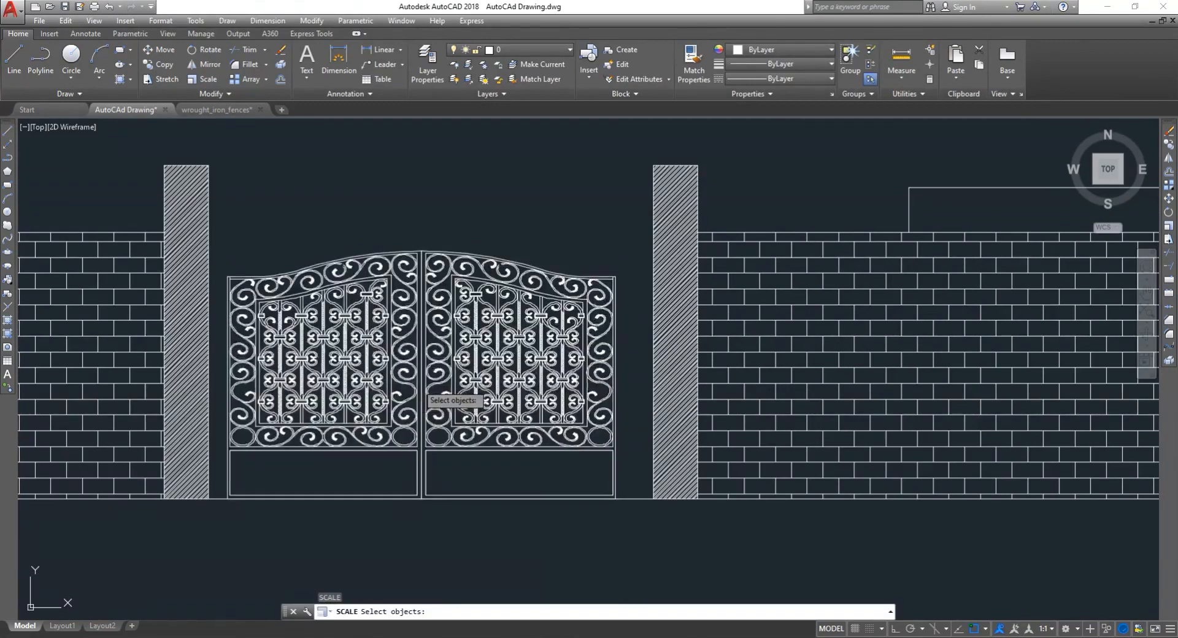
{"action": "left_click", "coordinate": [422, 393]}
{"action": "key", "text": "Return"}
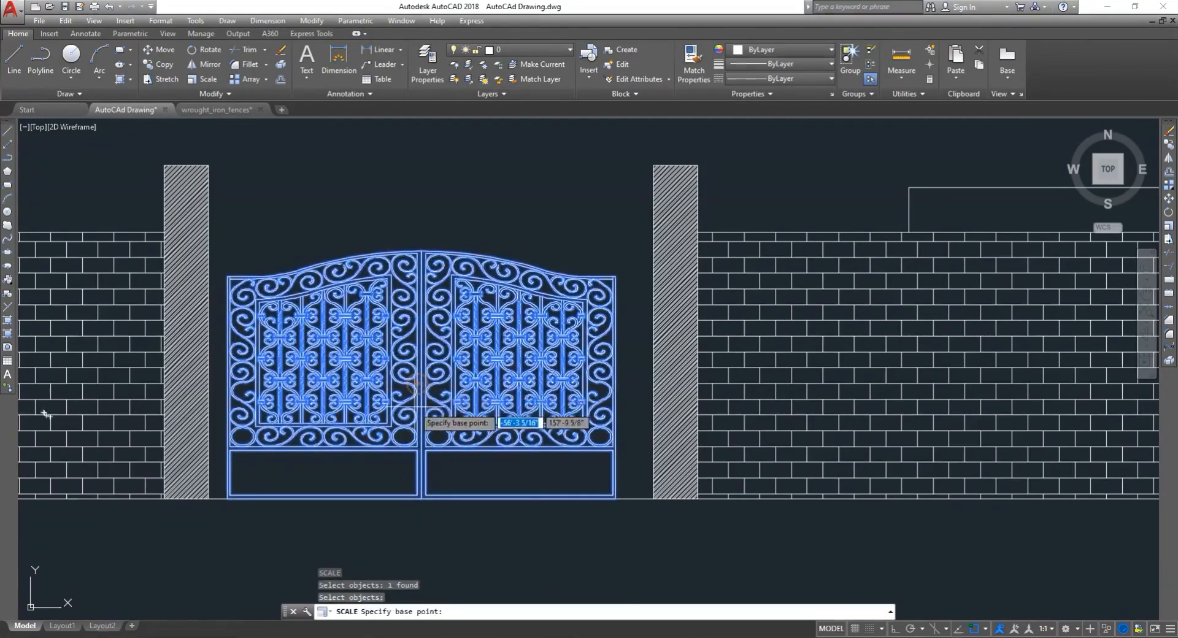
{"action": "left_click", "coordinate": [425, 249]}
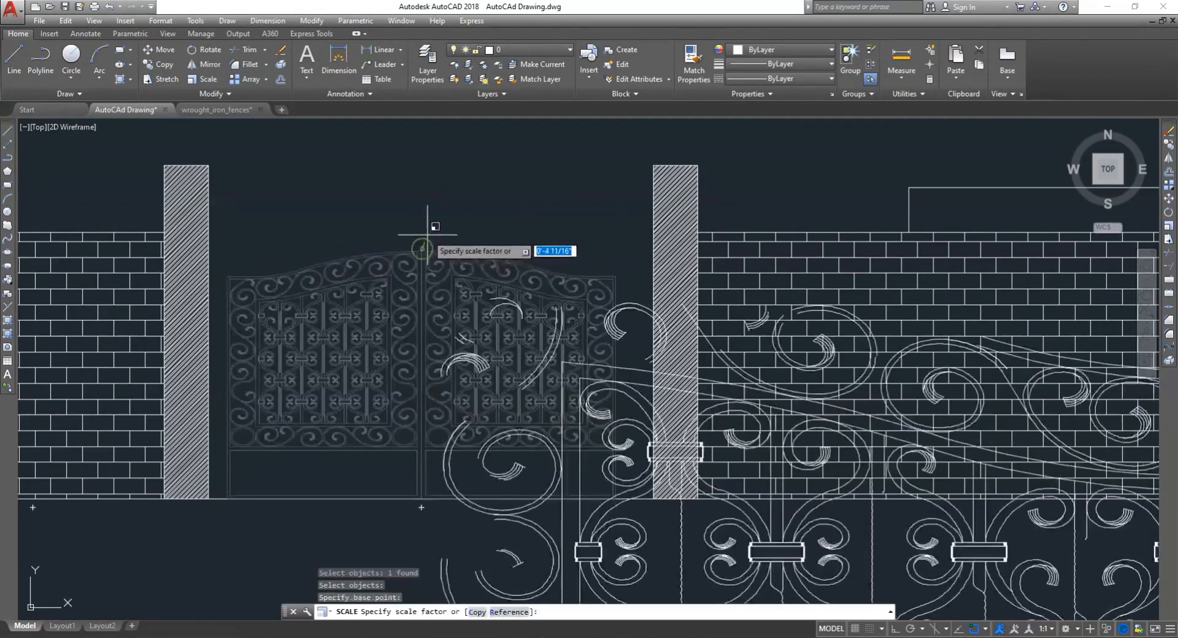
{"action": "type", "text": "r"}
{"action": "key", "text": "Return"}
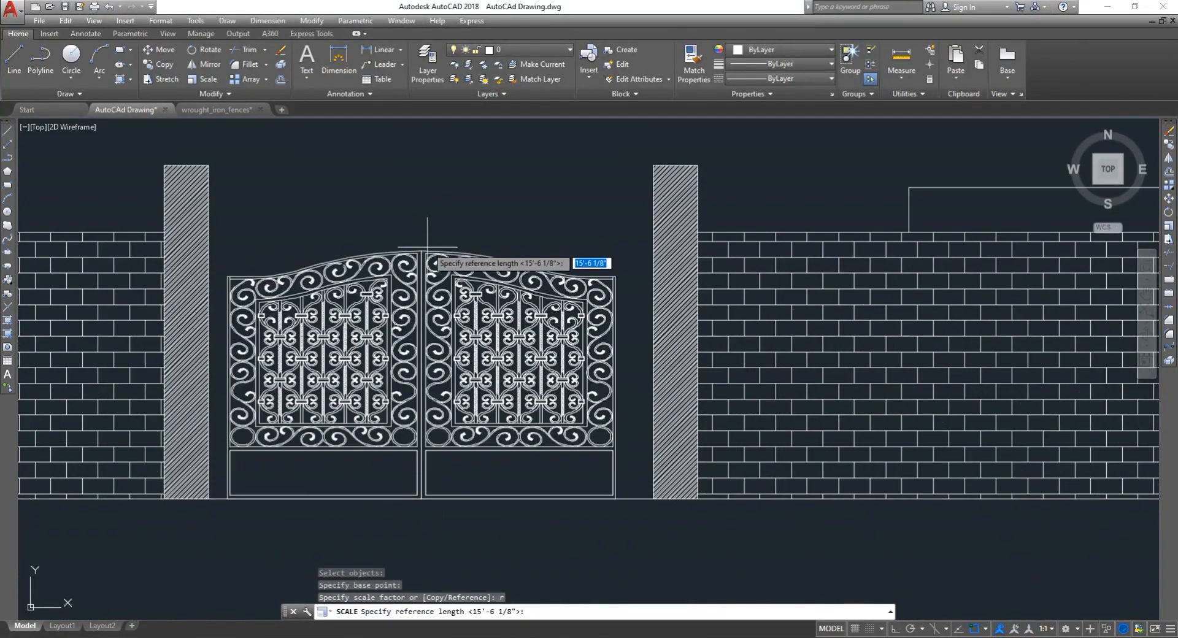
{"action": "left_click", "coordinate": [420, 252]}
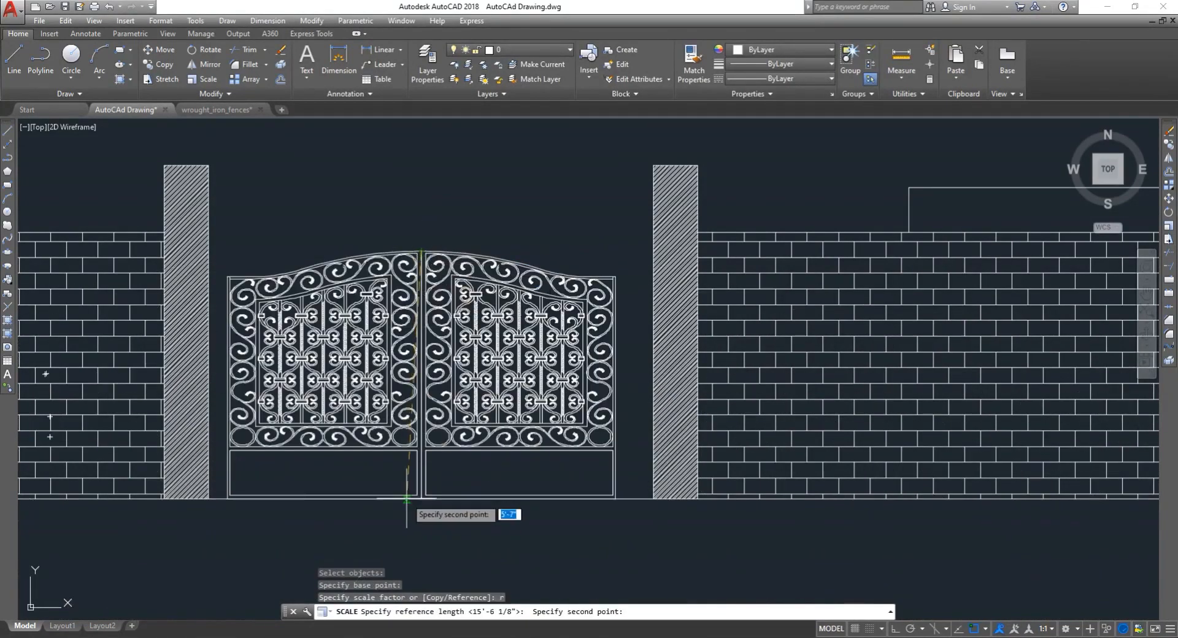
{"action": "scroll", "coordinate": [409, 498], "scroll_direction": "up", "scroll_amount": 3}
{"action": "left_click", "coordinate": [454, 502]}
{"action": "scroll", "coordinate": [457, 497], "scroll_direction": "down", "scroll_amount": 5}
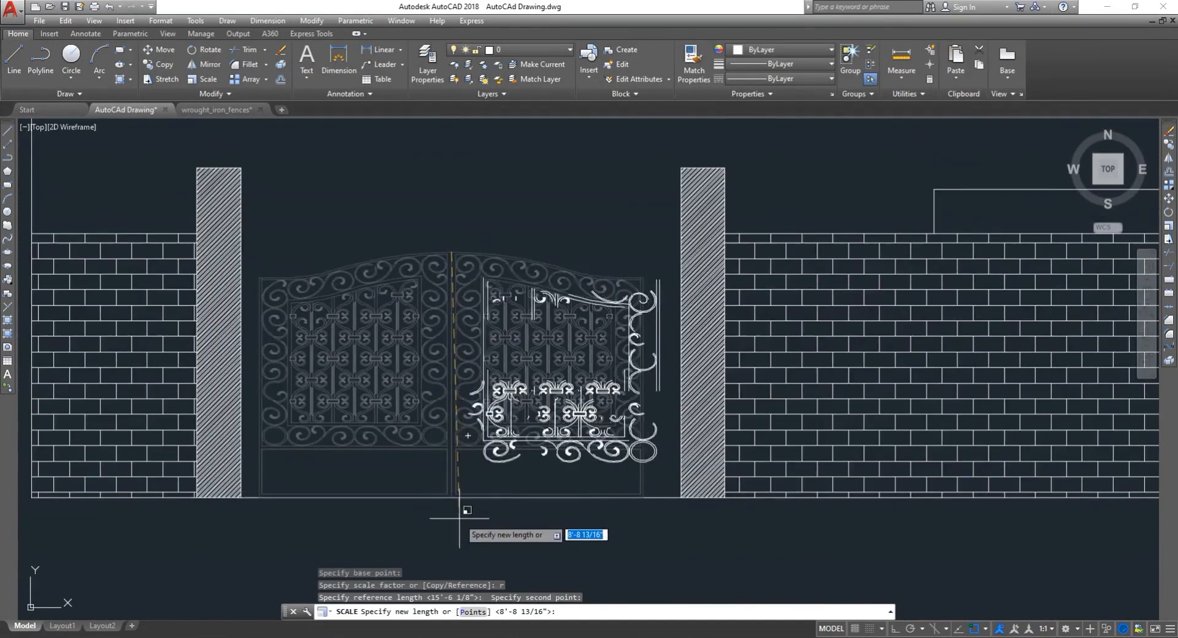
{"action": "key", "text": "Escape"}
- Scale the gate by reference from its bottom centre, using its full height and picking a new height about 0'-9 3/8" above its top
{"action": "left_click", "coordinate": [438, 489]}
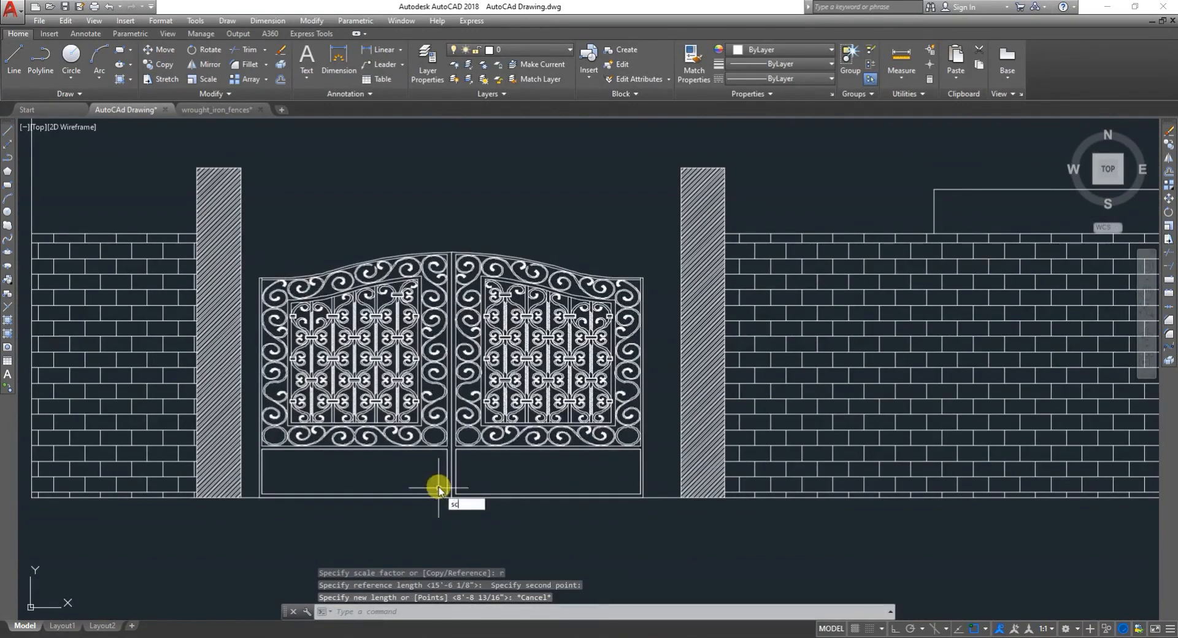
{"action": "key", "text": "Return"}
{"action": "left_click", "coordinate": [456, 479]}
{"action": "key", "text": "Return"}
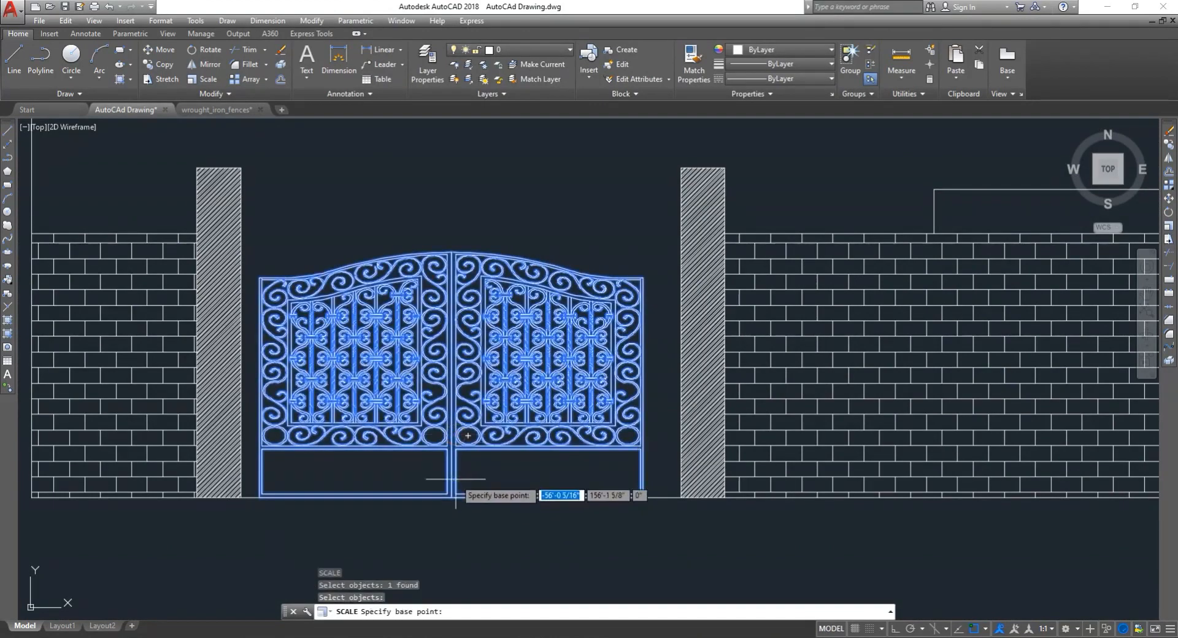
{"action": "left_click", "coordinate": [454, 494]}
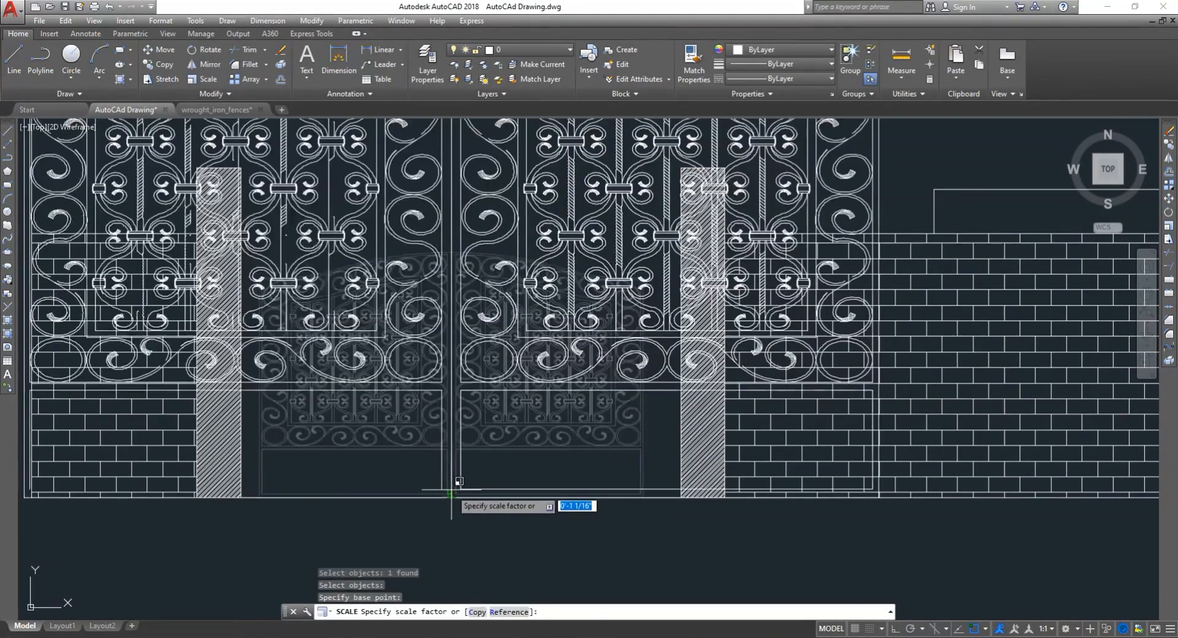
{"action": "type", "text": "r"}
{"action": "key", "text": "Return"}
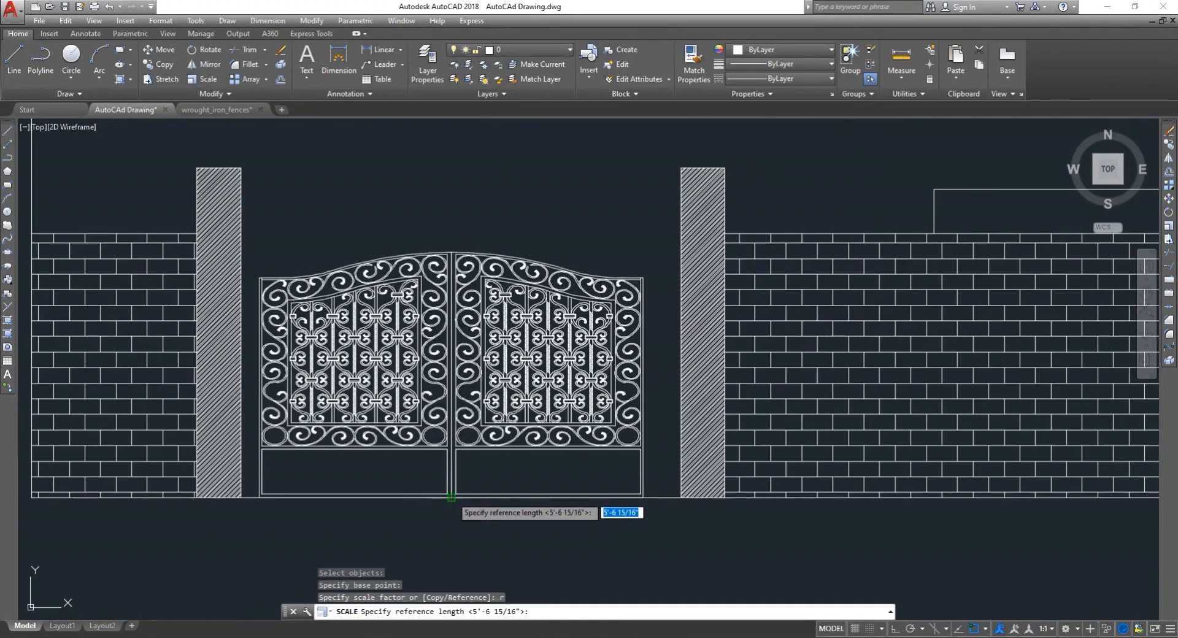
{"action": "left_click", "coordinate": [452, 494]}
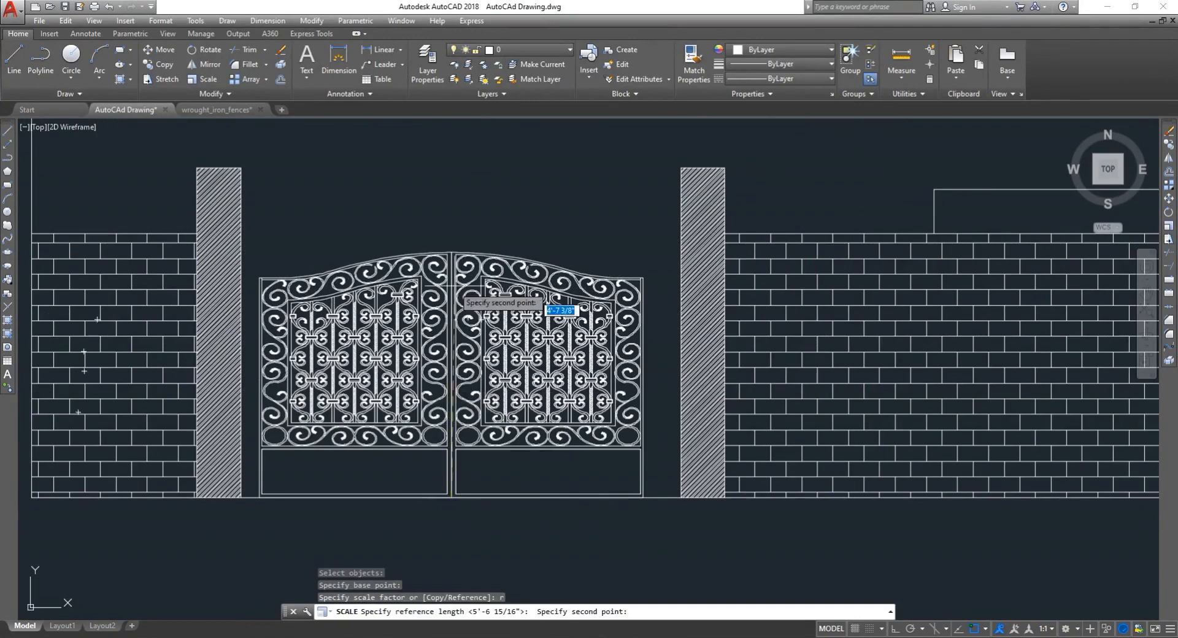
{"action": "left_click", "coordinate": [456, 238]}
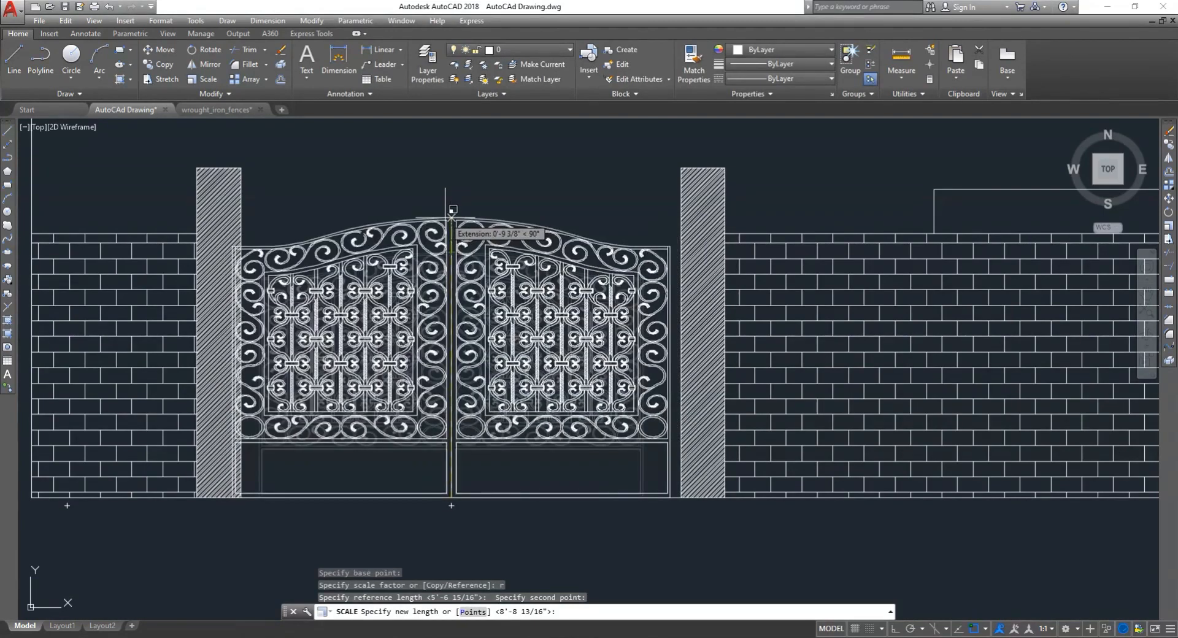
{"action": "left_click", "coordinate": [451, 217]}
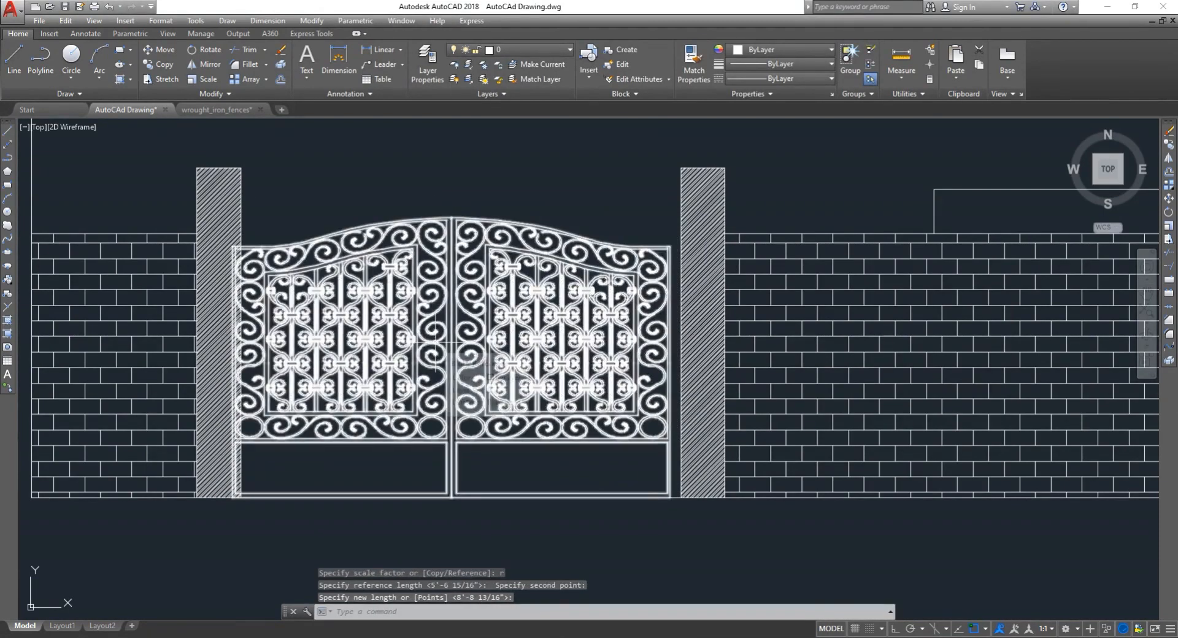
- Move the enlarged gate right so its lower-left corner meets the left pillar's inner edge at ground level
{"action": "type", "text": "m"}
{"action": "key", "text": "Return"}
{"action": "left_click", "coordinate": [448, 353]}
{"action": "left_click", "coordinate": [448, 353]}
{"action": "left_click", "coordinate": [253, 509]}
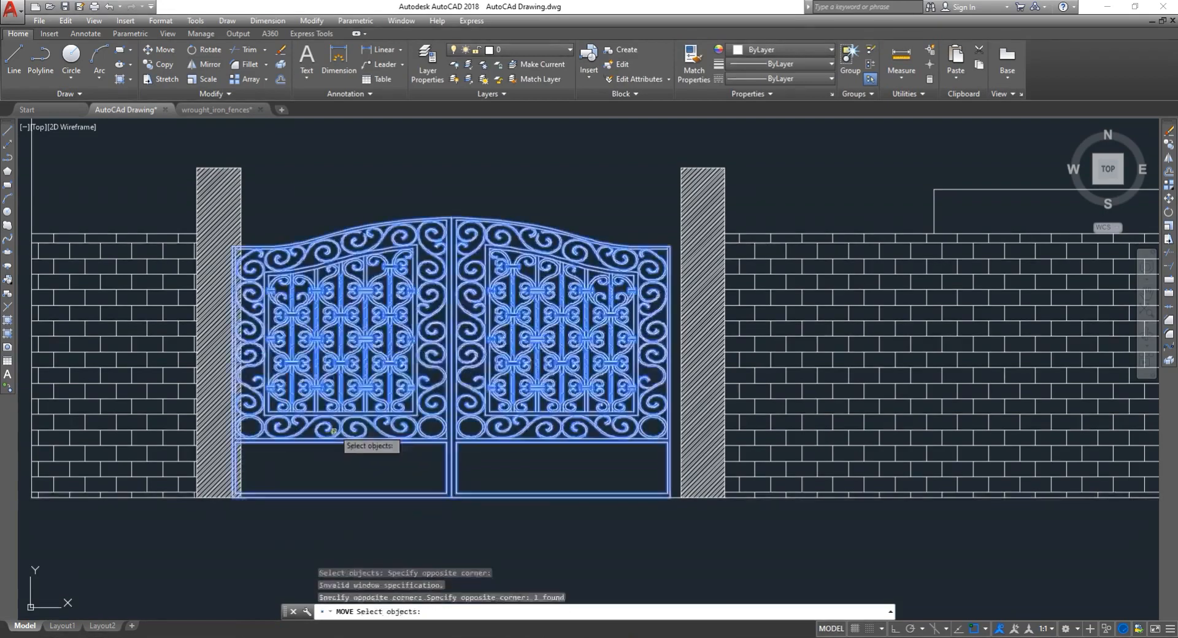
{"action": "key", "text": "Return"}
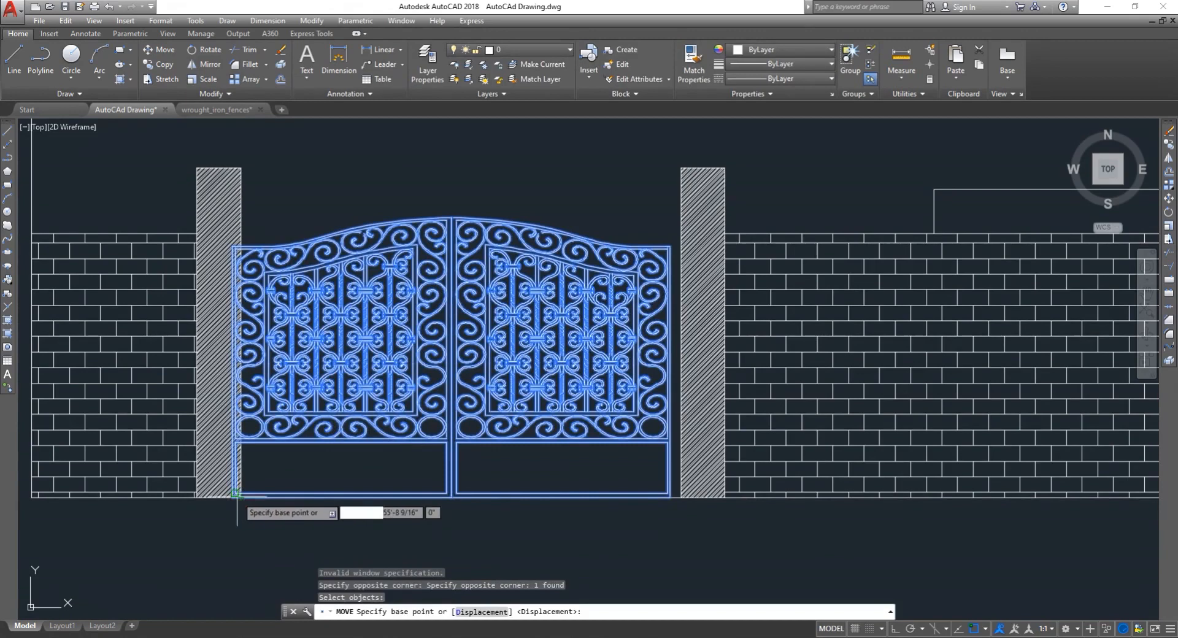
{"action": "left_click", "coordinate": [232, 495]}
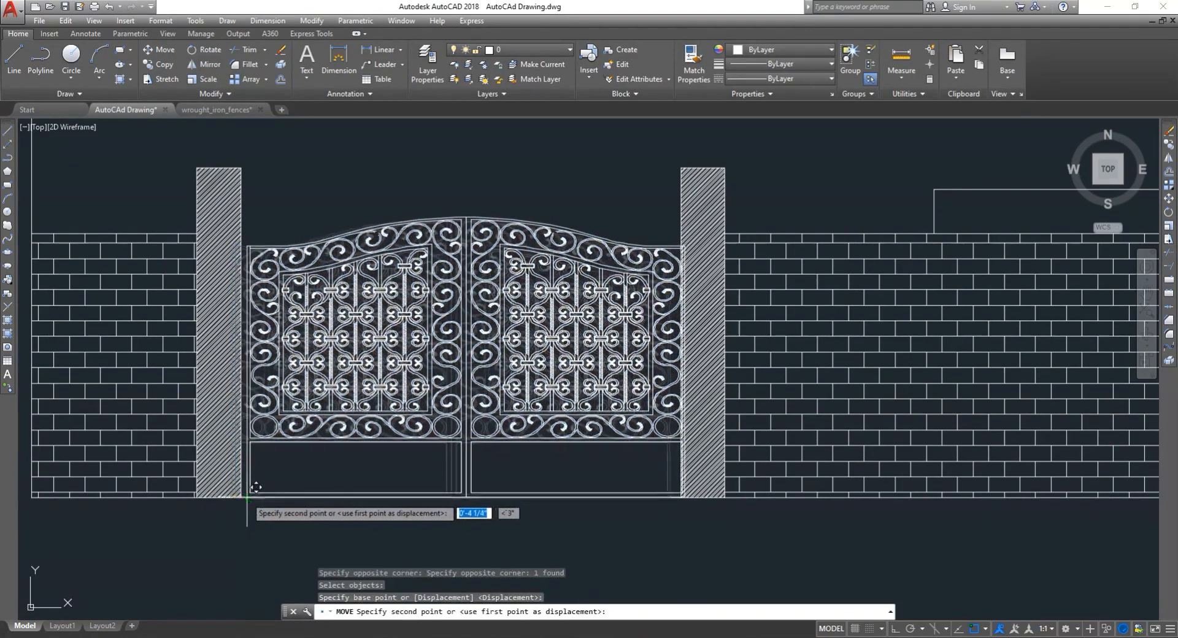
{"action": "left_click", "coordinate": [241, 495]}
{"action": "scroll", "coordinate": [337, 433], "scroll_direction": "down", "scroll_amount": 4}
{"action": "key", "text": "Escape"}
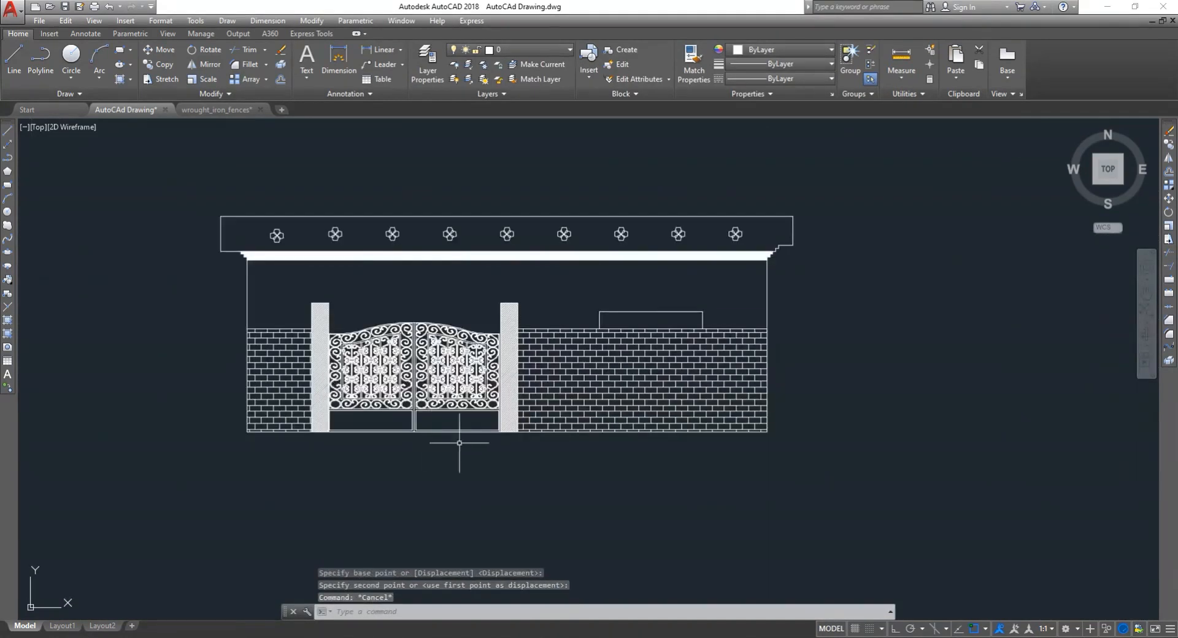
{"action": "scroll", "coordinate": [429, 409], "scroll_direction": "up", "scroll_amount": 4}
{"action": "scroll", "coordinate": [429, 410], "scroll_direction": "down", "scroll_amount": 6}
{"action": "scroll", "coordinate": [427, 350], "scroll_direction": "up", "scroll_amount": 4}
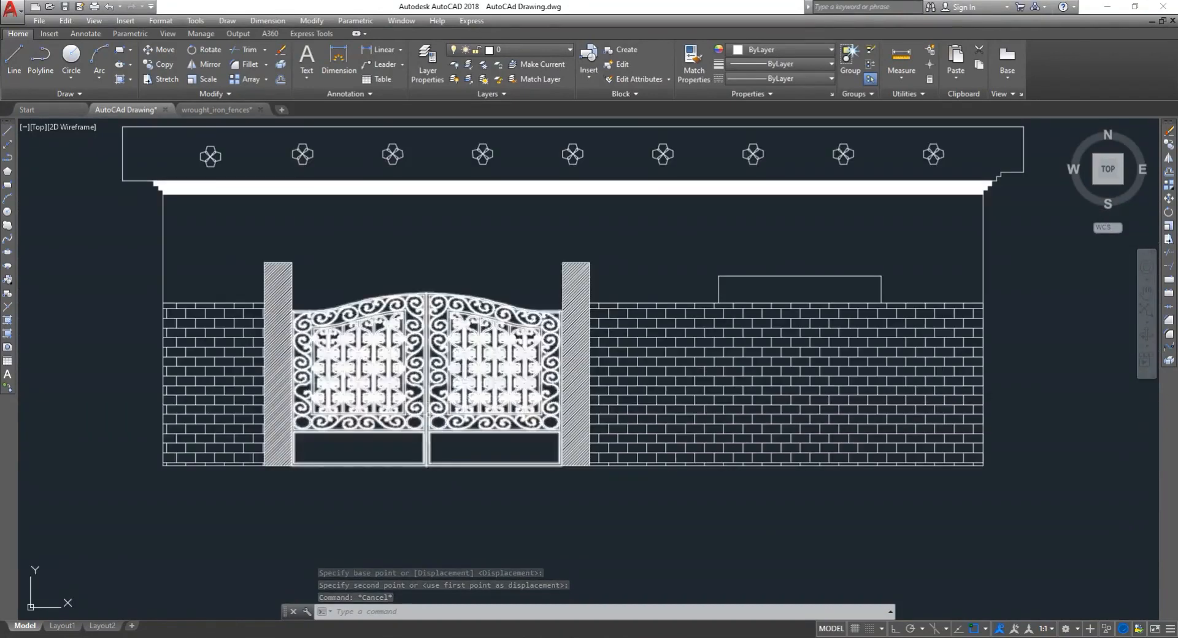
{"action": "scroll", "coordinate": [339, 324], "scroll_direction": "down", "scroll_amount": 4}
{"action": "scroll", "coordinate": [368, 301], "scroll_direction": "up", "scroll_amount": 2}
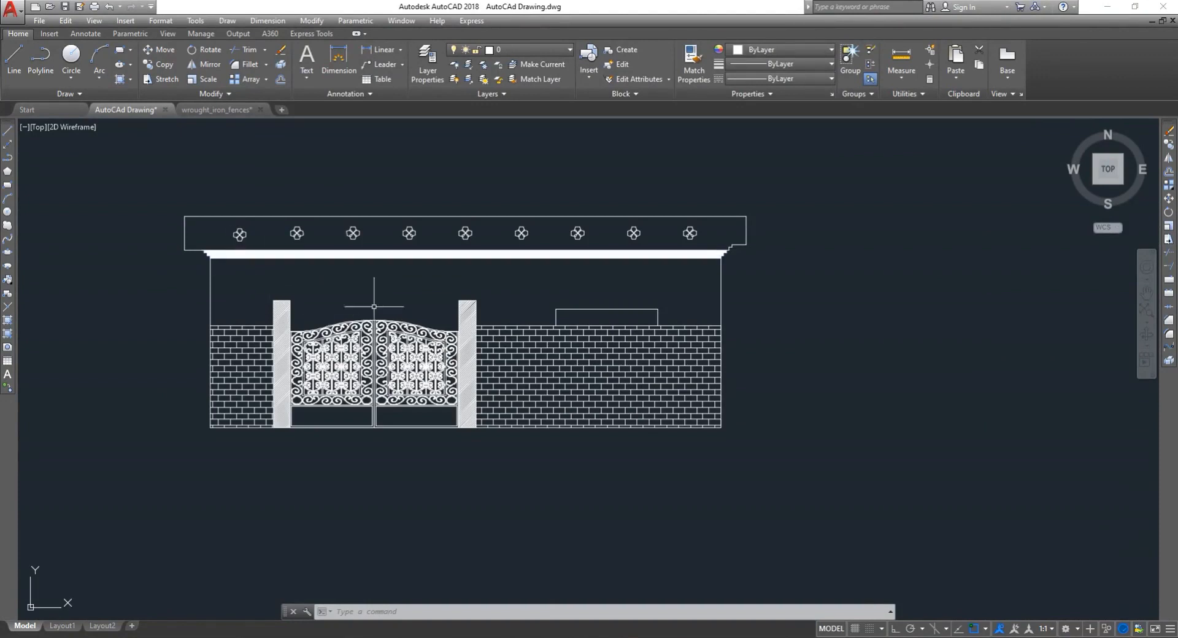
{"action": "scroll", "coordinate": [374, 329], "scroll_direction": "down", "scroll_amount": 2}
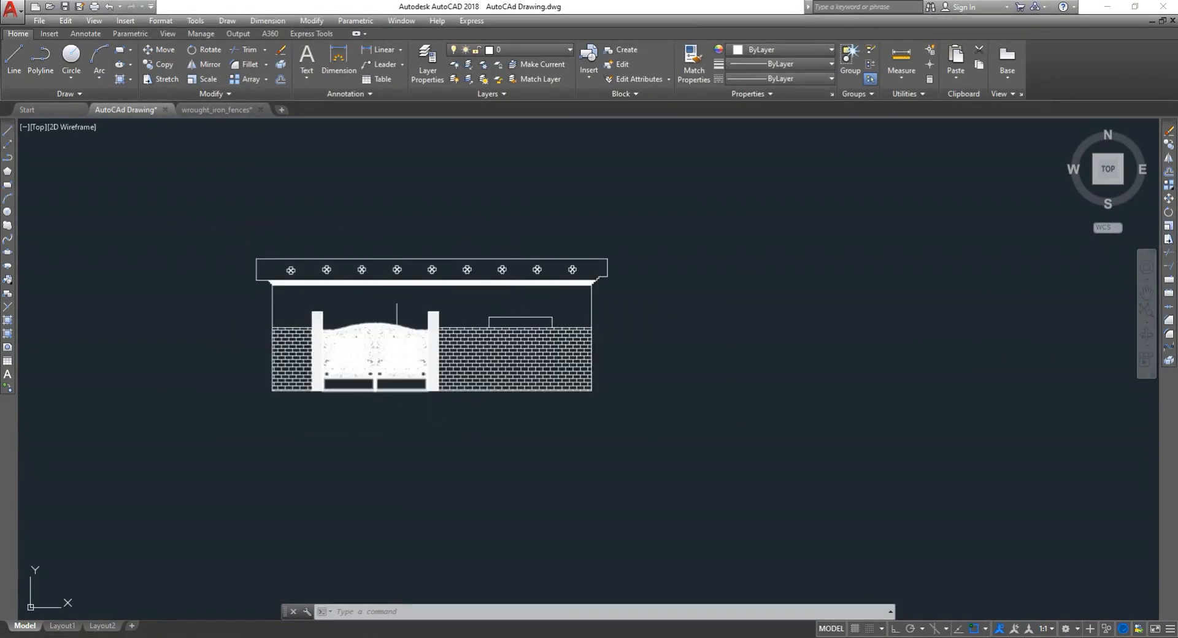
{"action": "scroll", "coordinate": [357, 366], "scroll_direction": "up", "scroll_amount": 2}
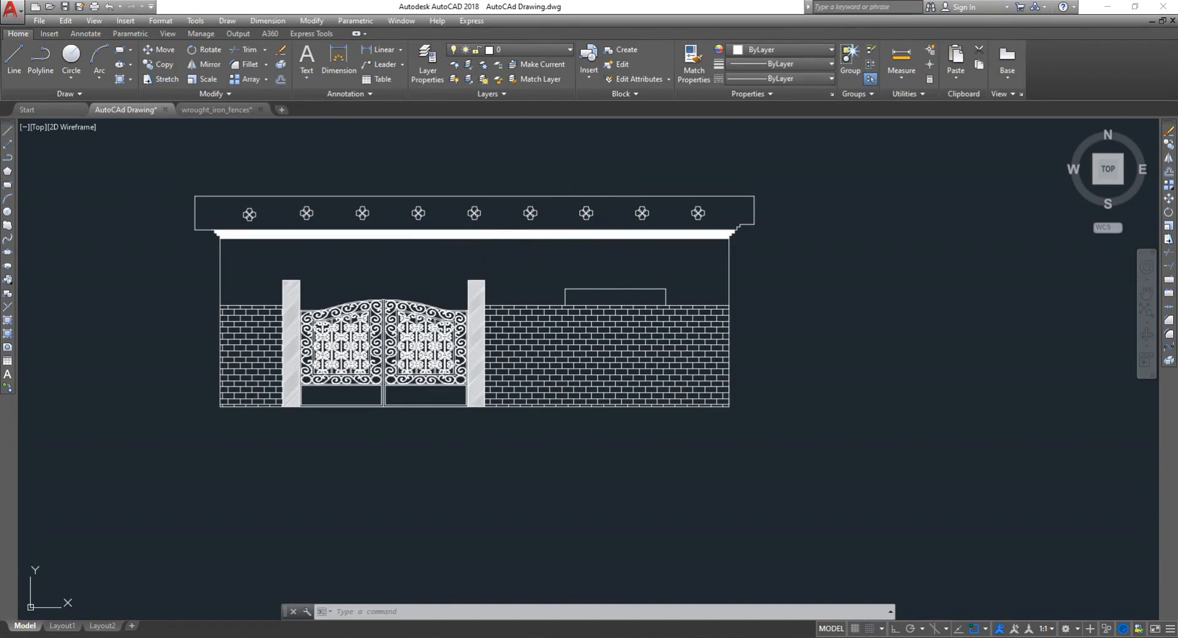
- Try to hatch the blank wall area between the roof band and the brick walls with the BRICK pattern
{"action": "type", "text": "h"}
{"action": "key", "text": "Return"}
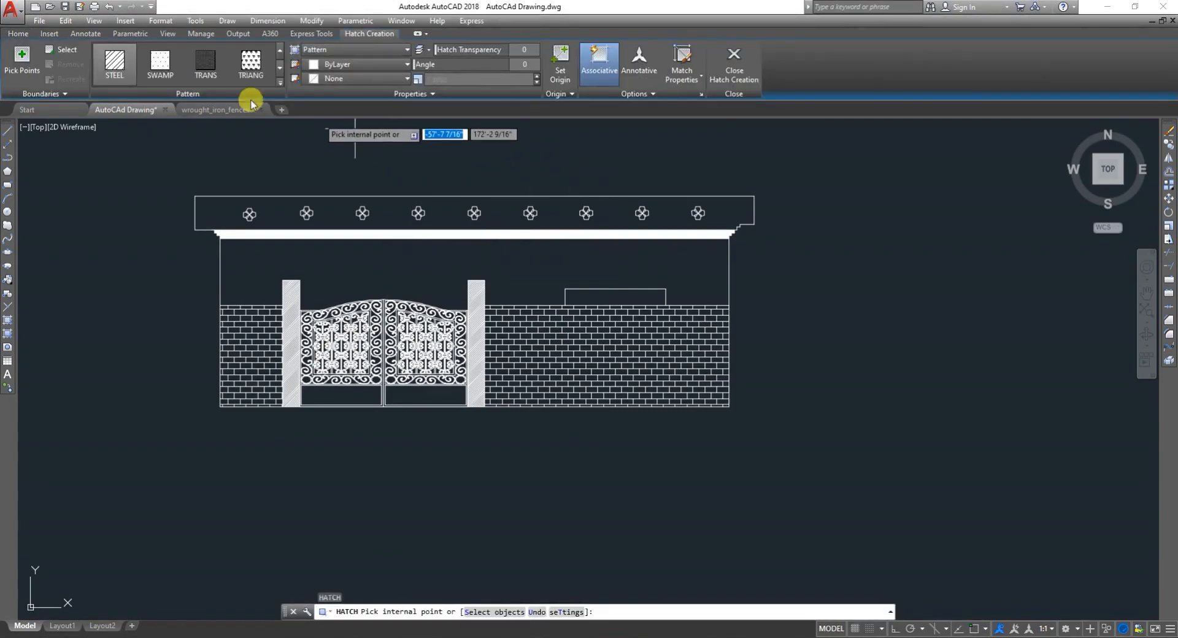
{"action": "left_click", "coordinate": [279, 81]}
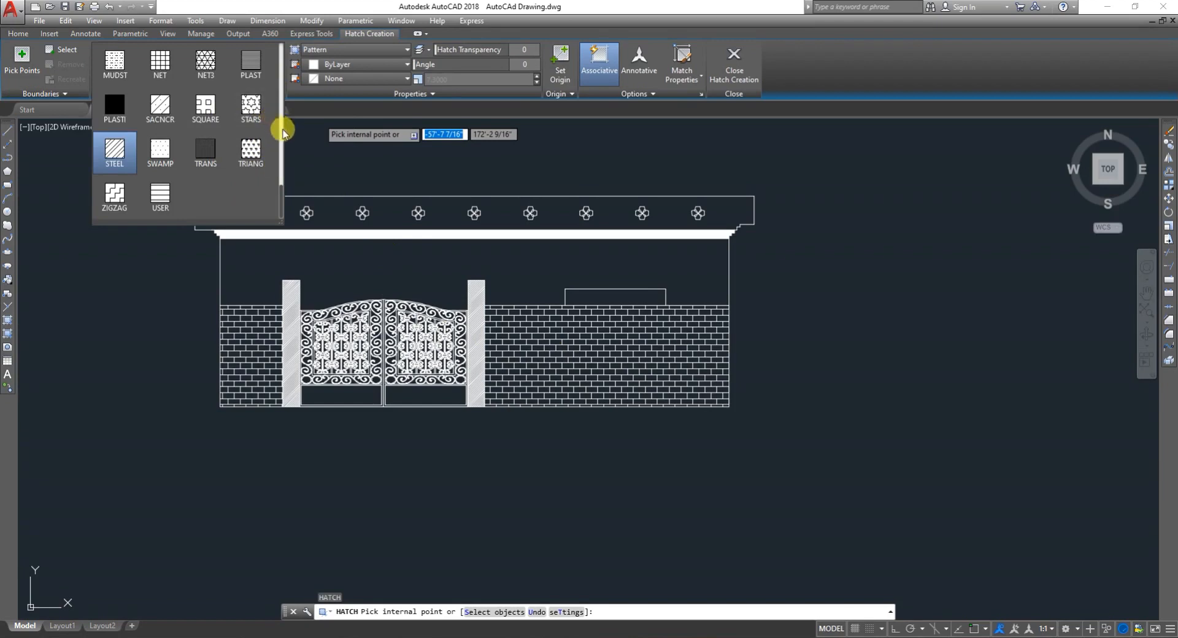
{"action": "scroll", "coordinate": [281, 131], "scroll_direction": "up", "scroll_amount": 3}
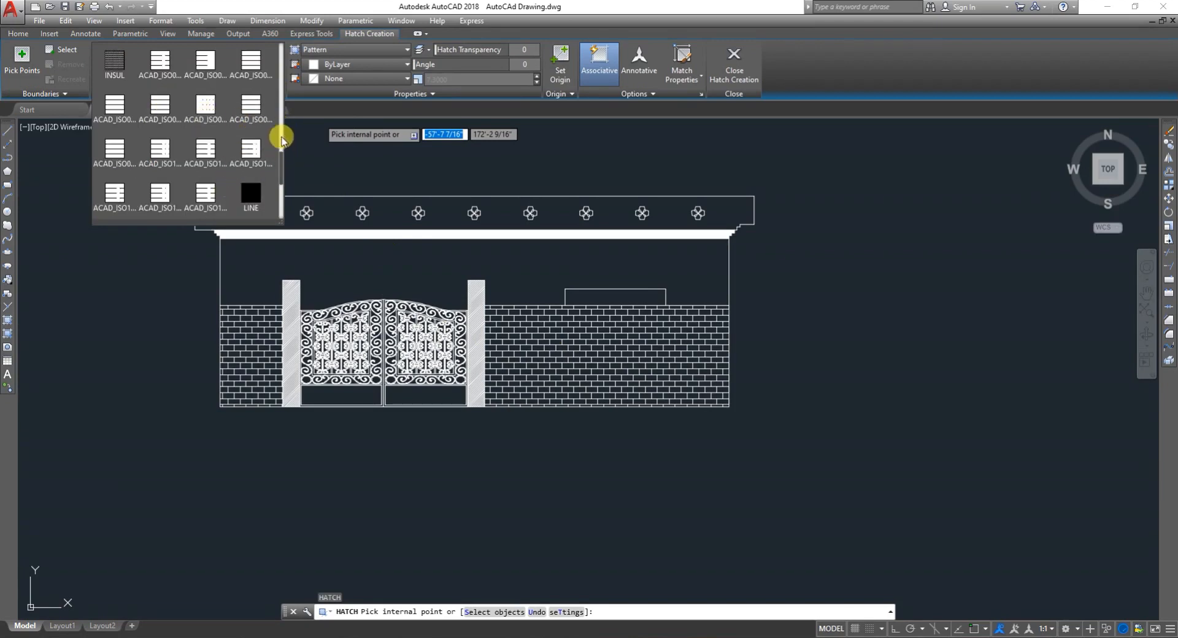
{"action": "left_click_drag", "start_coordinate": [281, 140], "coordinate": [281, 147]}
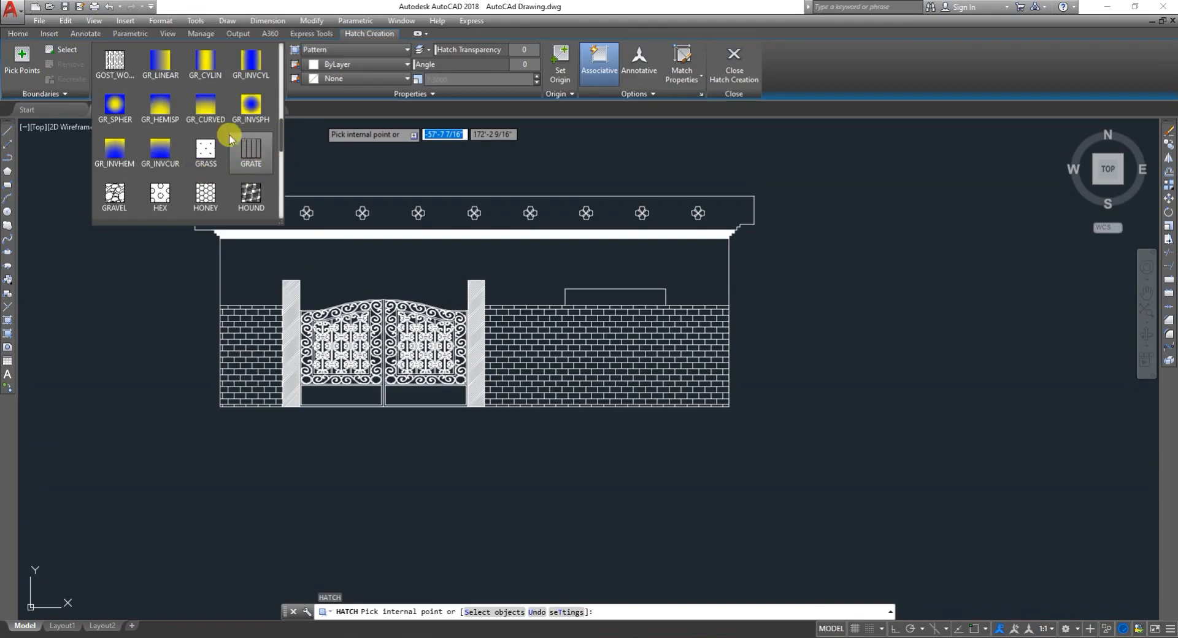
{"action": "left_click", "coordinate": [281, 174]}
{"action": "left_click_drag", "start_coordinate": [281, 145], "coordinate": [283, 118]}
{"action": "scroll", "coordinate": [281, 119], "scroll_direction": "down", "scroll_amount": 1}
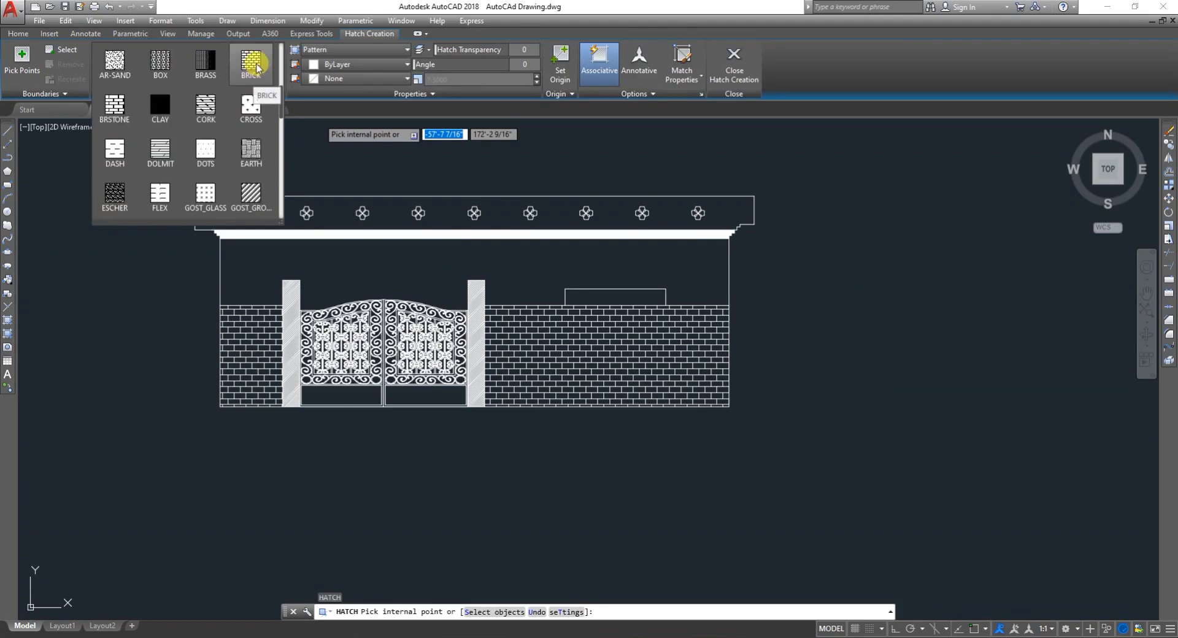
{"action": "left_click", "coordinate": [257, 67]}
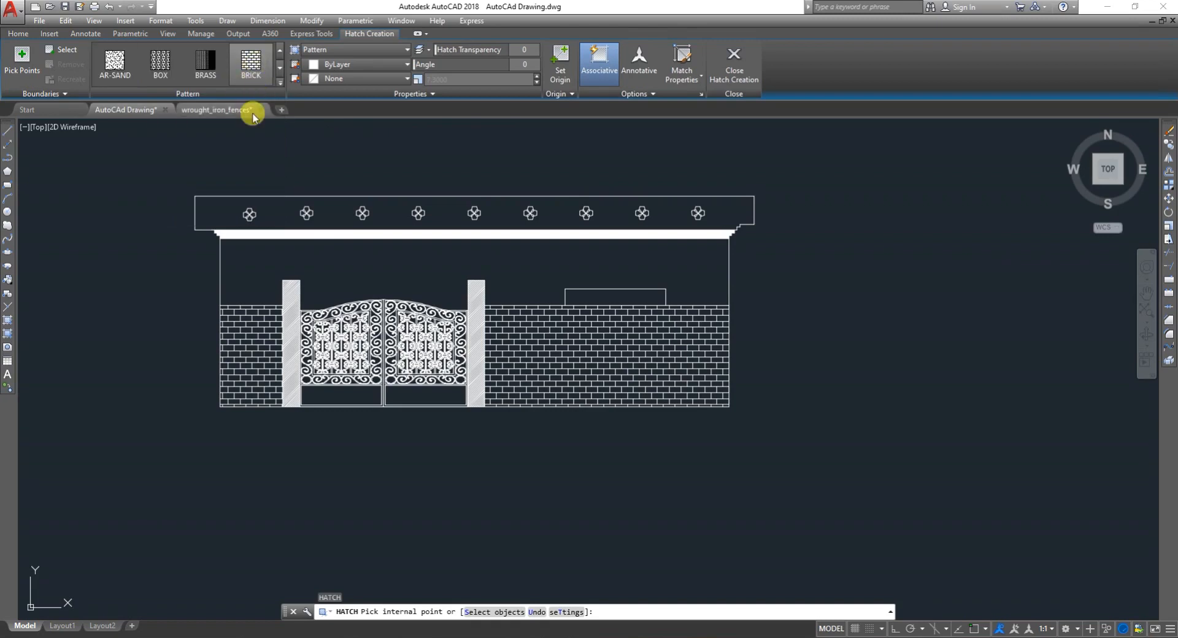
{"action": "left_click", "coordinate": [490, 266]}
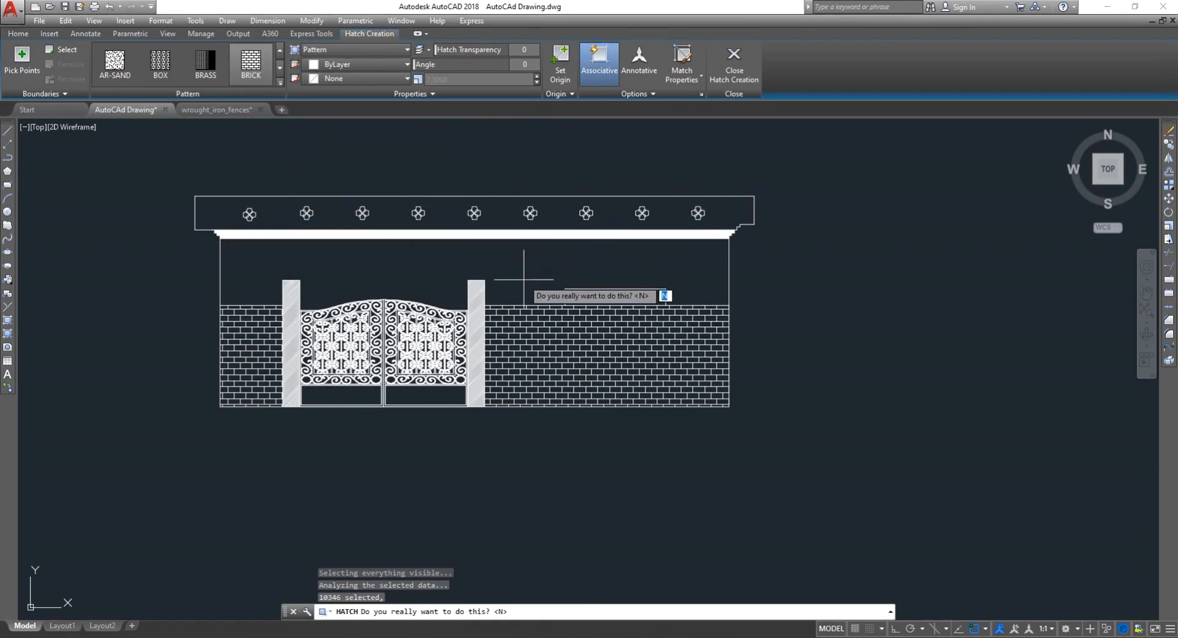
{"action": "scroll", "coordinate": [476, 267], "scroll_direction": "down", "scroll_amount": 2}
{"action": "scroll", "coordinate": [476, 267], "scroll_direction": "up", "scroll_amount": 3}
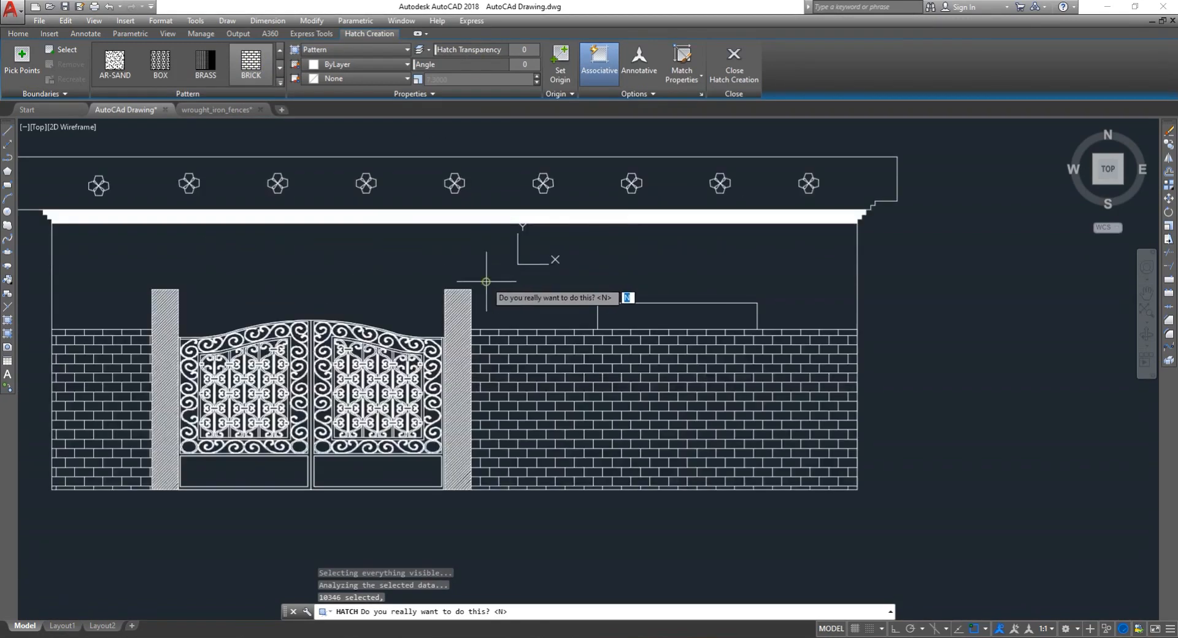
- Set the hatch scale to 8 and cancel the pending wall hatch
{"action": "left_click", "coordinate": [536, 76]}
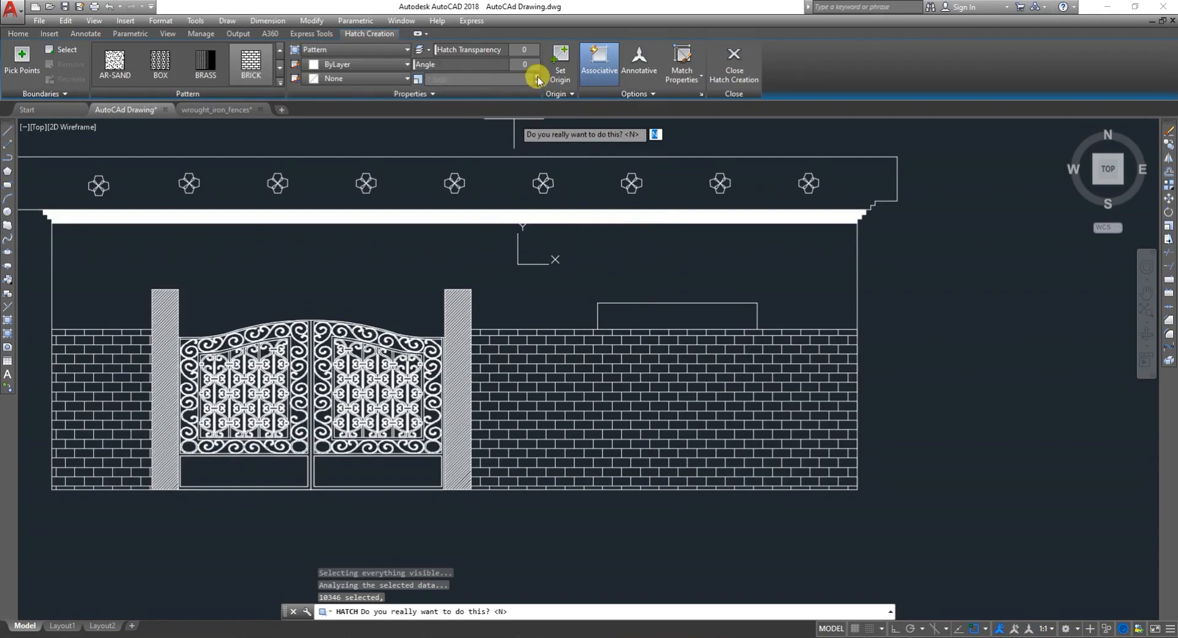
{"action": "left_click", "coordinate": [536, 76]}
{"action": "left_click", "coordinate": [536, 76]}
{"action": "left_click", "coordinate": [537, 76]}
{"action": "left_click", "coordinate": [536, 76]}
{"action": "scroll", "coordinate": [516, 270], "scroll_direction": "down", "scroll_amount": 7}
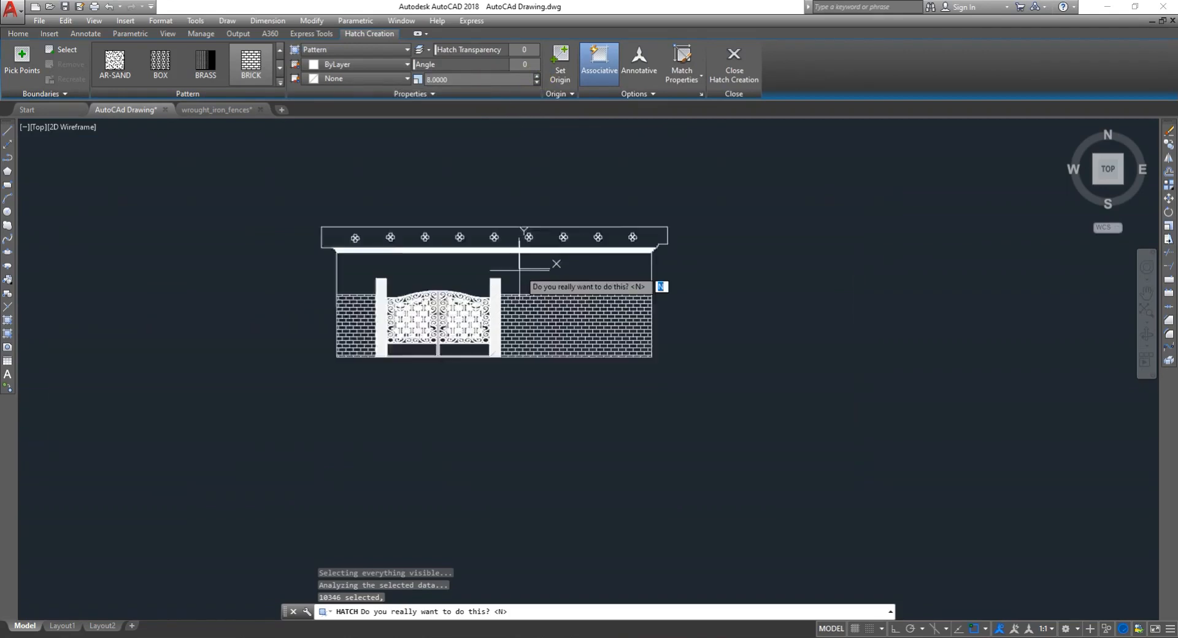
{"action": "scroll", "coordinate": [517, 270], "scroll_direction": "up", "scroll_amount": 4}
{"action": "scroll", "coordinate": [521, 279], "scroll_direction": "up", "scroll_amount": 7}
{"action": "scroll", "coordinate": [525, 275], "scroll_direction": "down", "scroll_amount": 3}
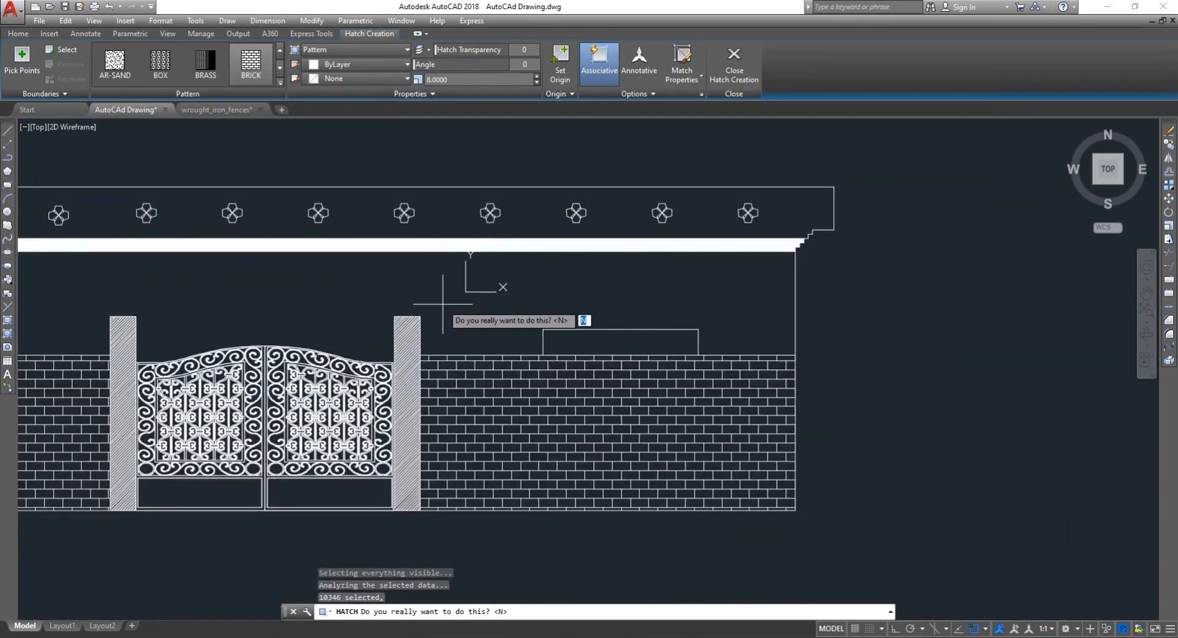
{"action": "key", "text": "Escape"}
{"action": "key", "text": "Escape"}
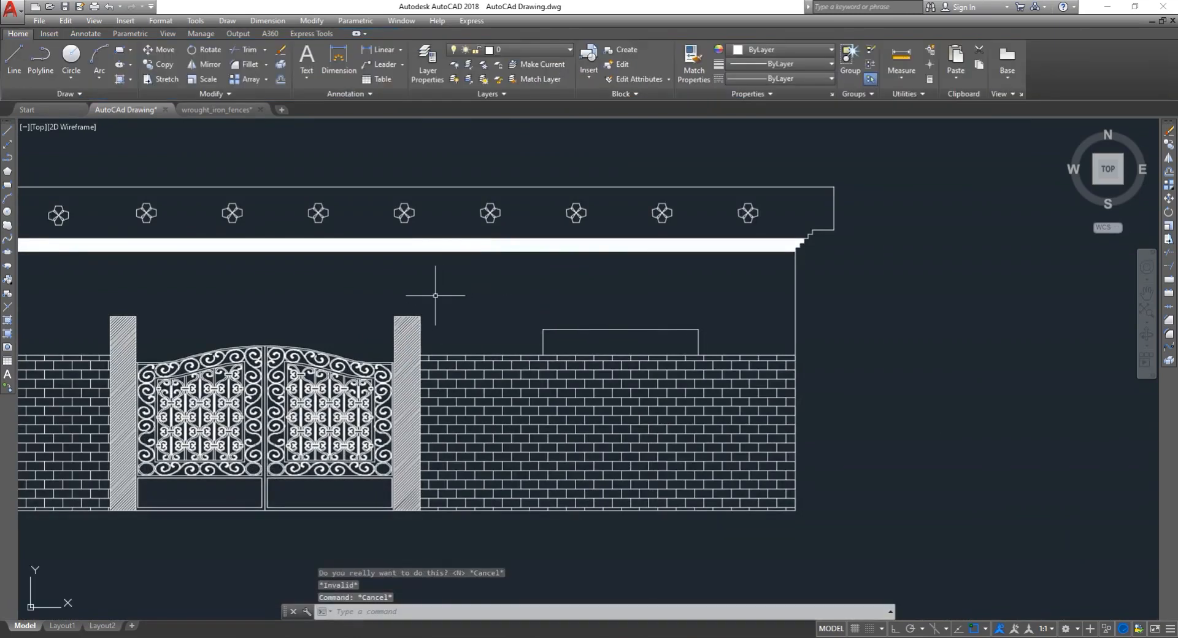
- Retry the BRICK hatch at scale 8 on the blank wall area beside the right pillar, declining the large selection
{"action": "type", "text": "H"}
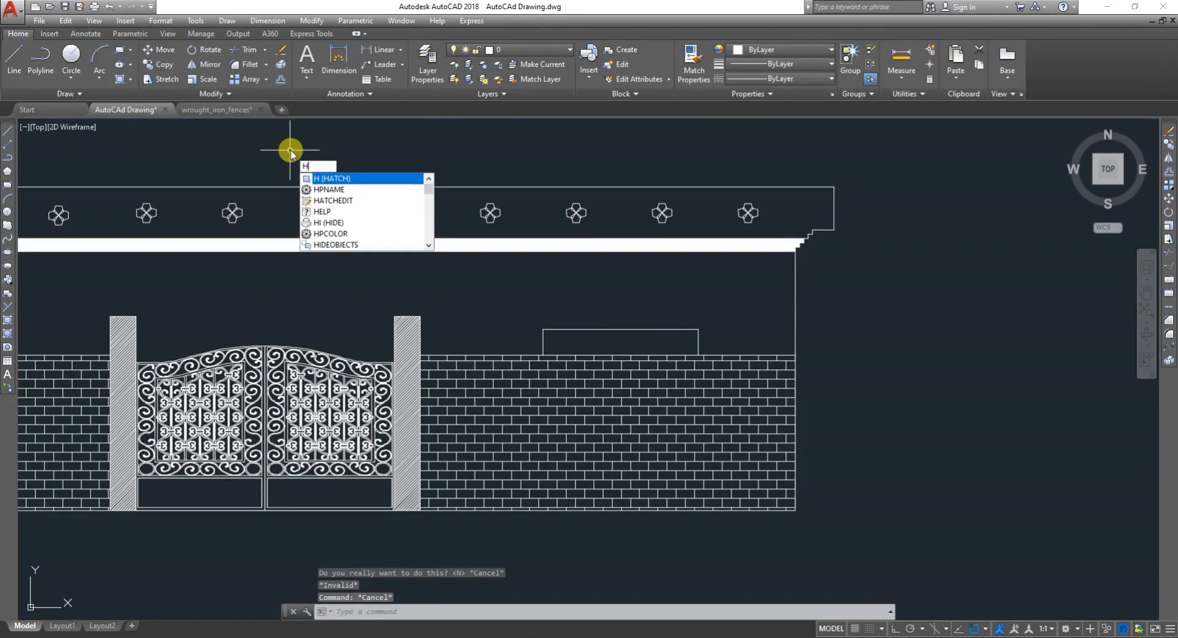
{"action": "key", "text": "Return"}
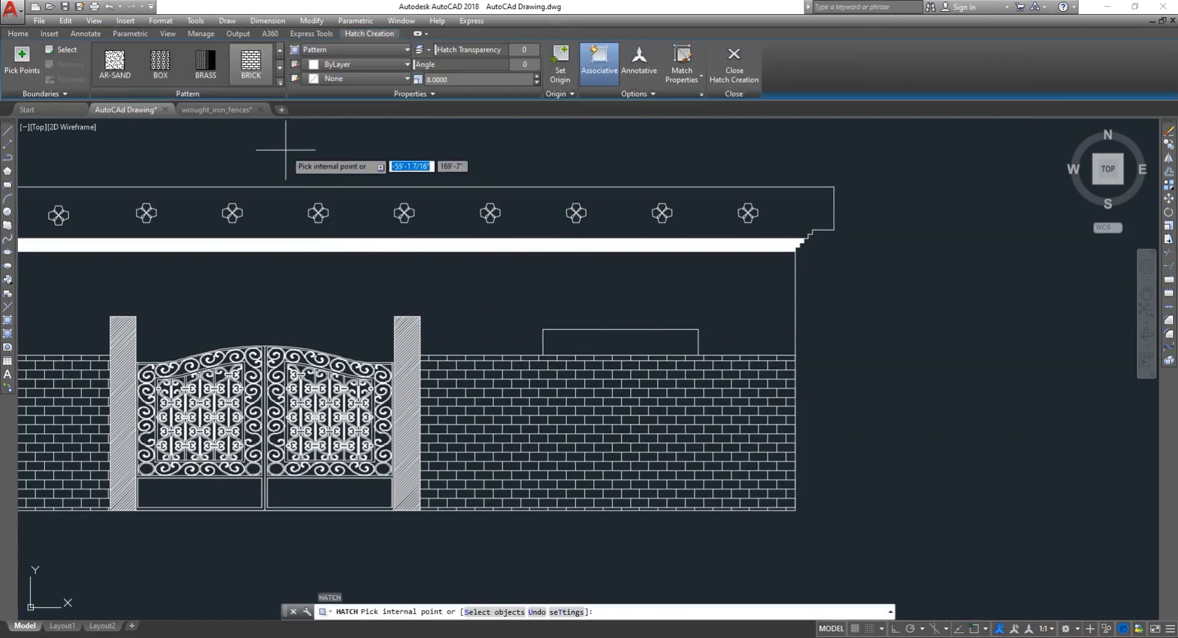
{"action": "left_click", "coordinate": [270, 68]}
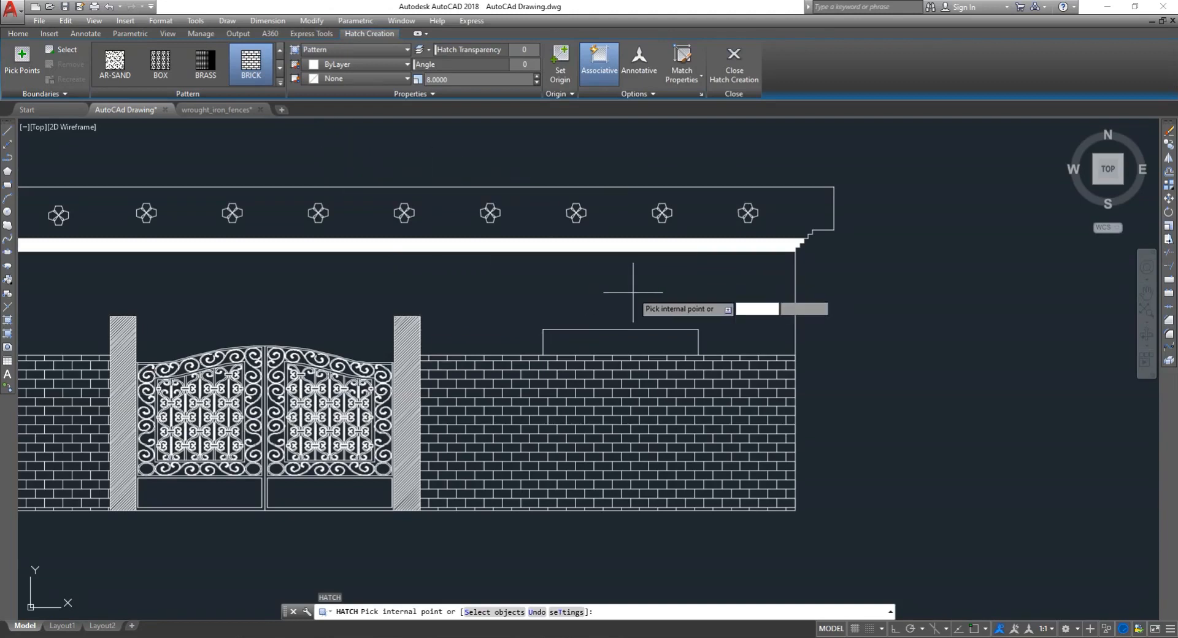
{"action": "left_click", "coordinate": [544, 295]}
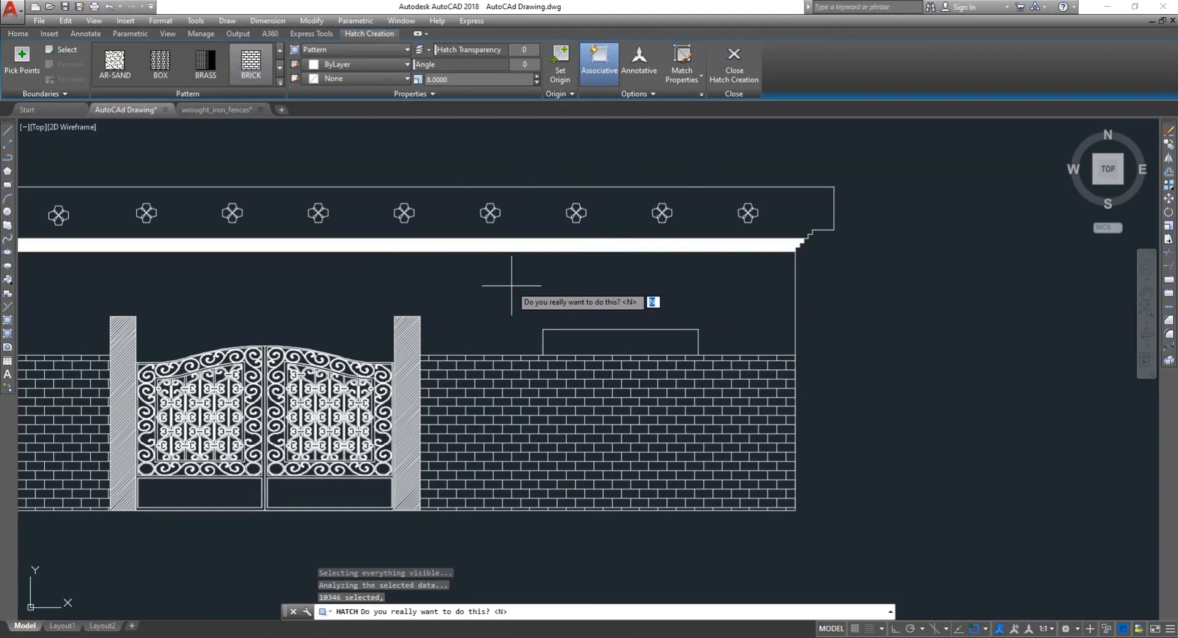
{"action": "key", "text": "Return"}
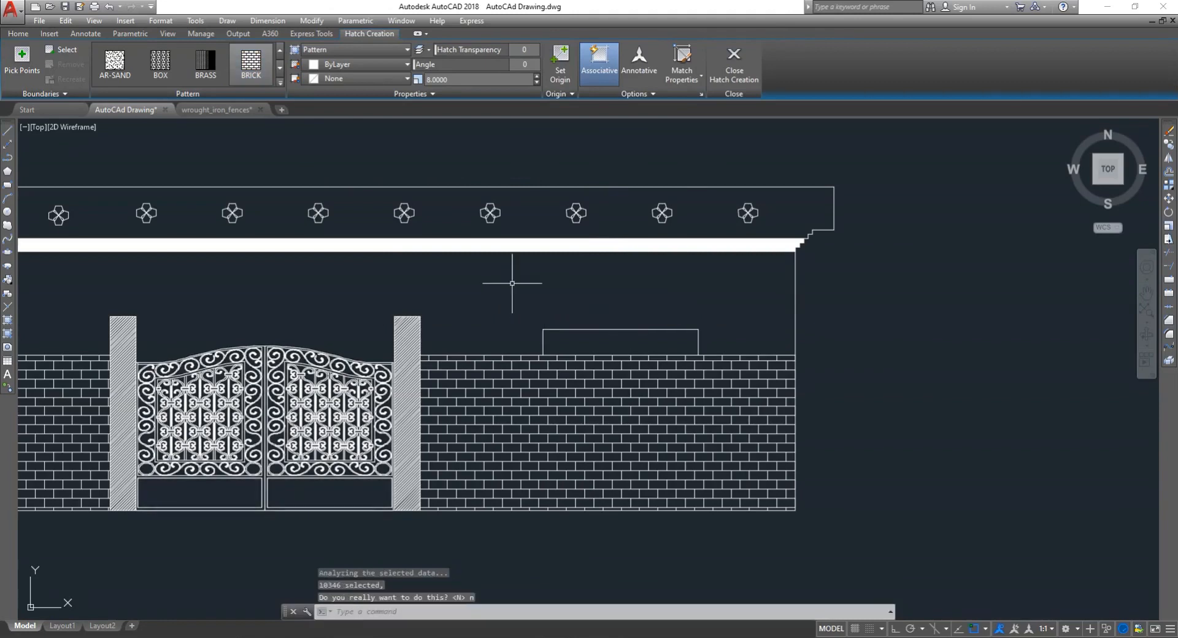
{"action": "left_click", "coordinate": [489, 298]}
{"action": "left_click", "coordinate": [465, 298]}
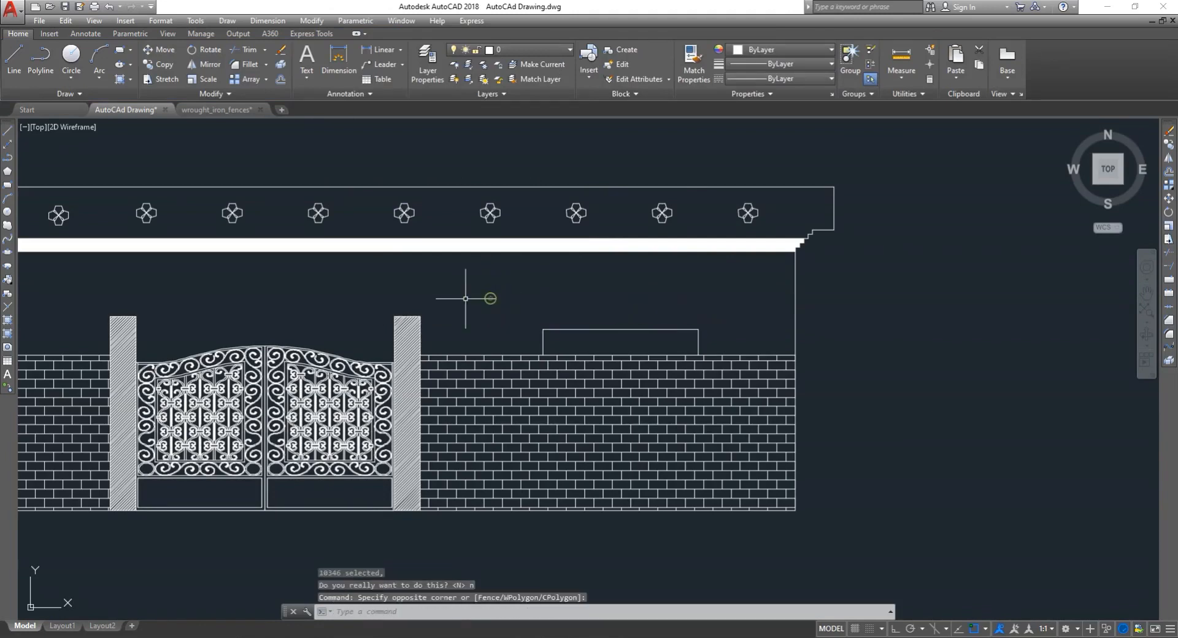
{"action": "key", "text": "Escape"}
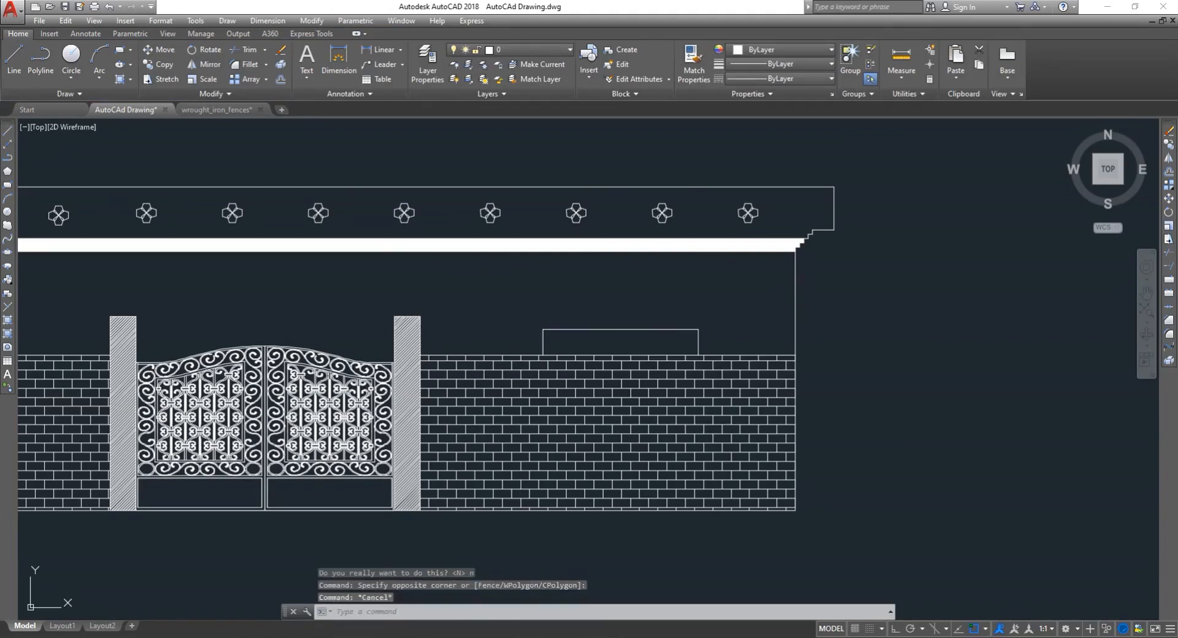
{"action": "type", "text": "h"}
{"action": "key", "text": "Return"}
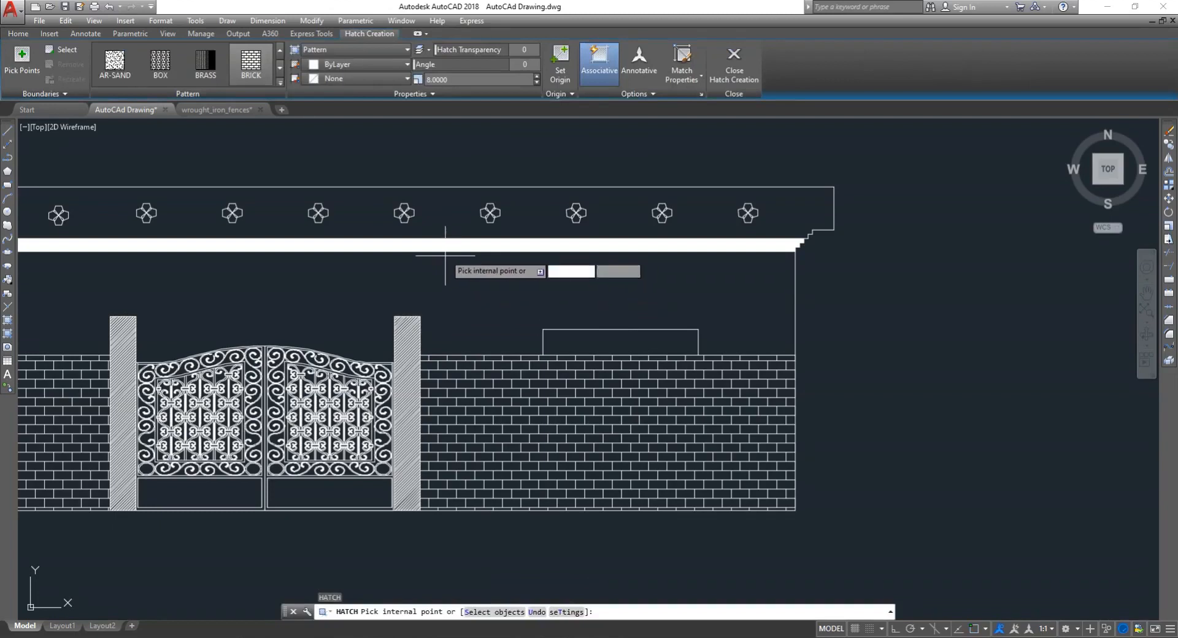
{"action": "left_click", "coordinate": [246, 74]}
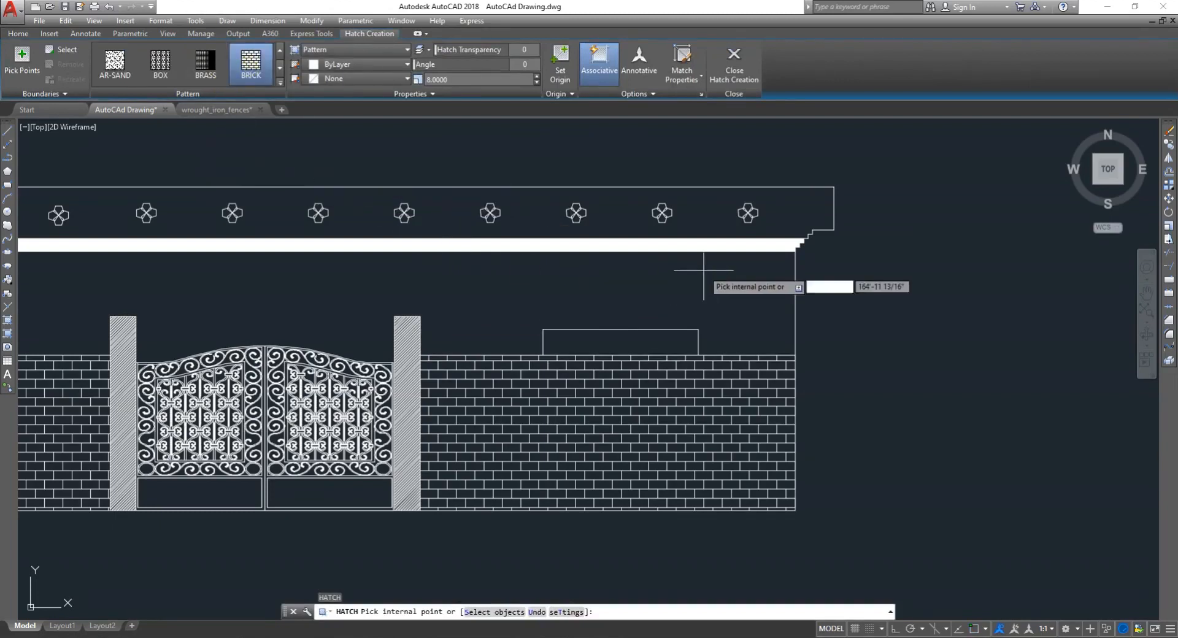
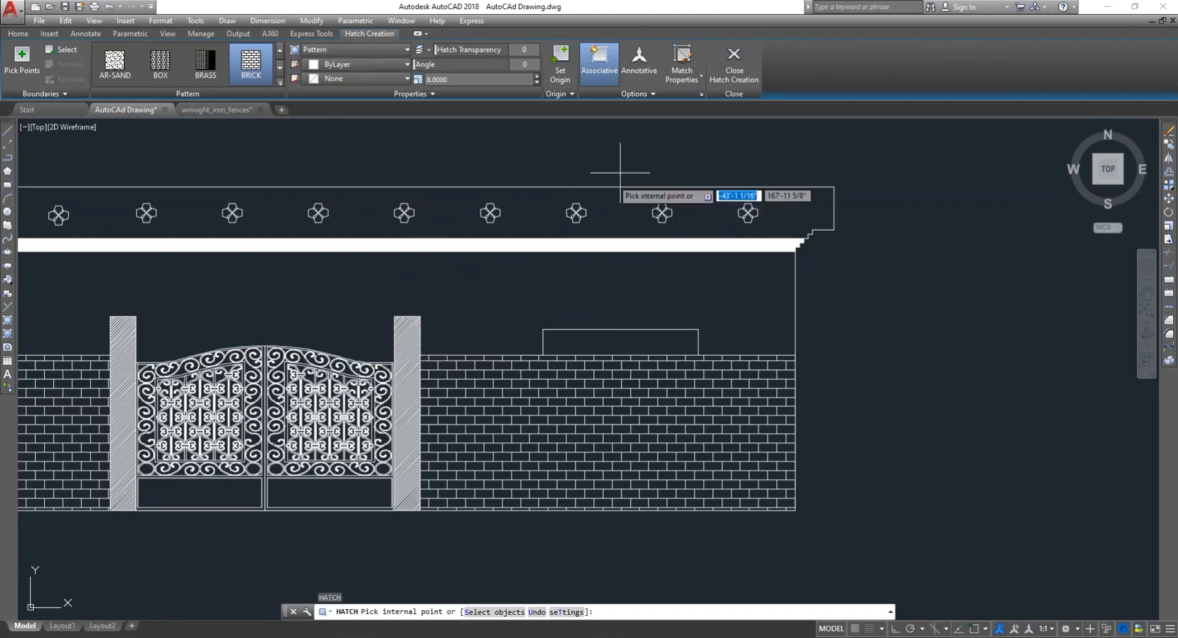
{"action": "left_click", "coordinate": [736, 72]}
- Examine the front elevation's roof band, gate, pillars and brick walls, and compare its overall layout with the floor plan above
{"action": "scroll", "coordinate": [368, 430], "scroll_direction": "down", "scroll_amount": 4}
{"action": "scroll", "coordinate": [202, 473], "scroll_direction": "up", "scroll_amount": 5}
{"action": "scroll", "coordinate": [202, 473], "scroll_direction": "down", "scroll_amount": 4}
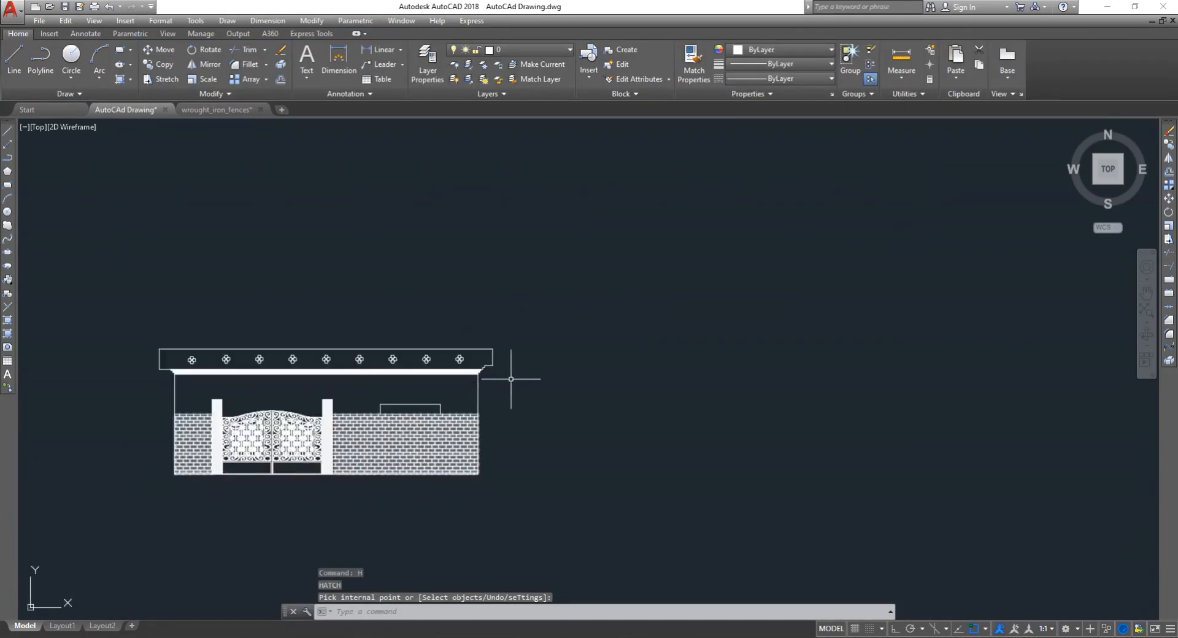
{"action": "scroll", "coordinate": [202, 457], "scroll_direction": "up", "scroll_amount": 2}
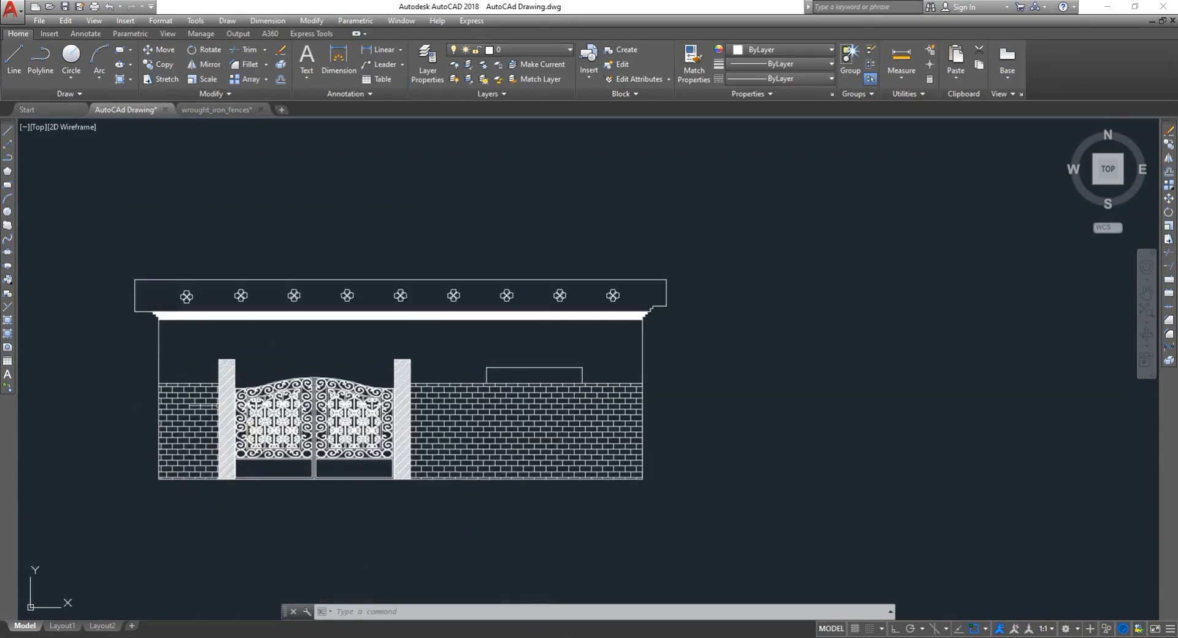
{"action": "scroll", "coordinate": [465, 441], "scroll_direction": "up", "scroll_amount": 4}
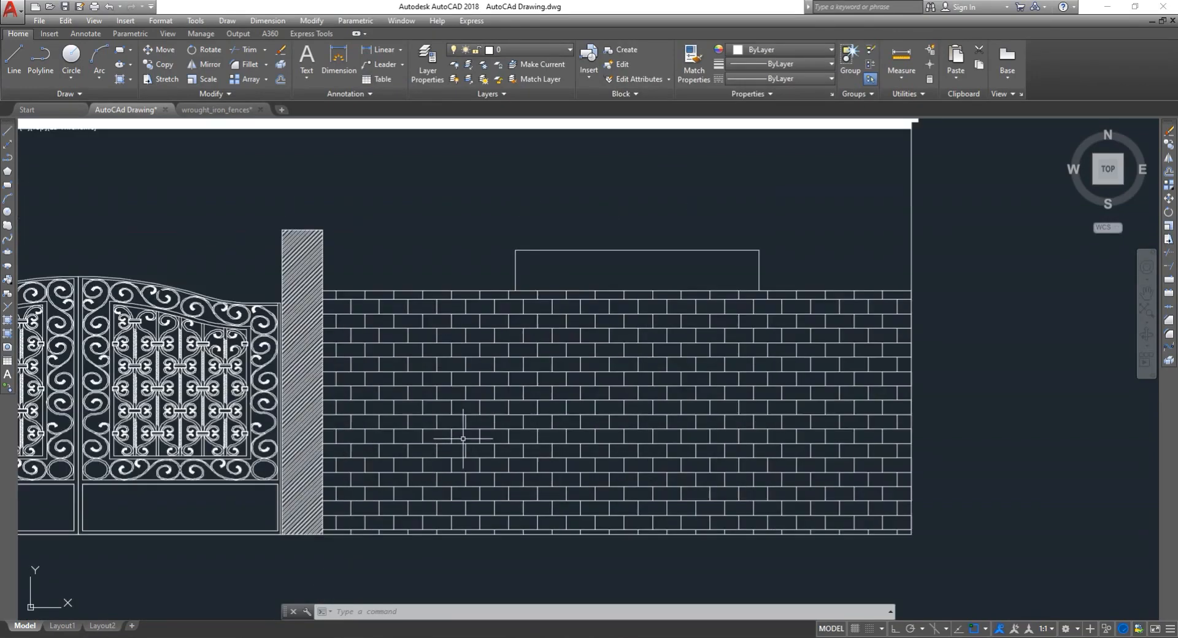
{"action": "scroll", "coordinate": [497, 423], "scroll_direction": "down", "scroll_amount": 4}
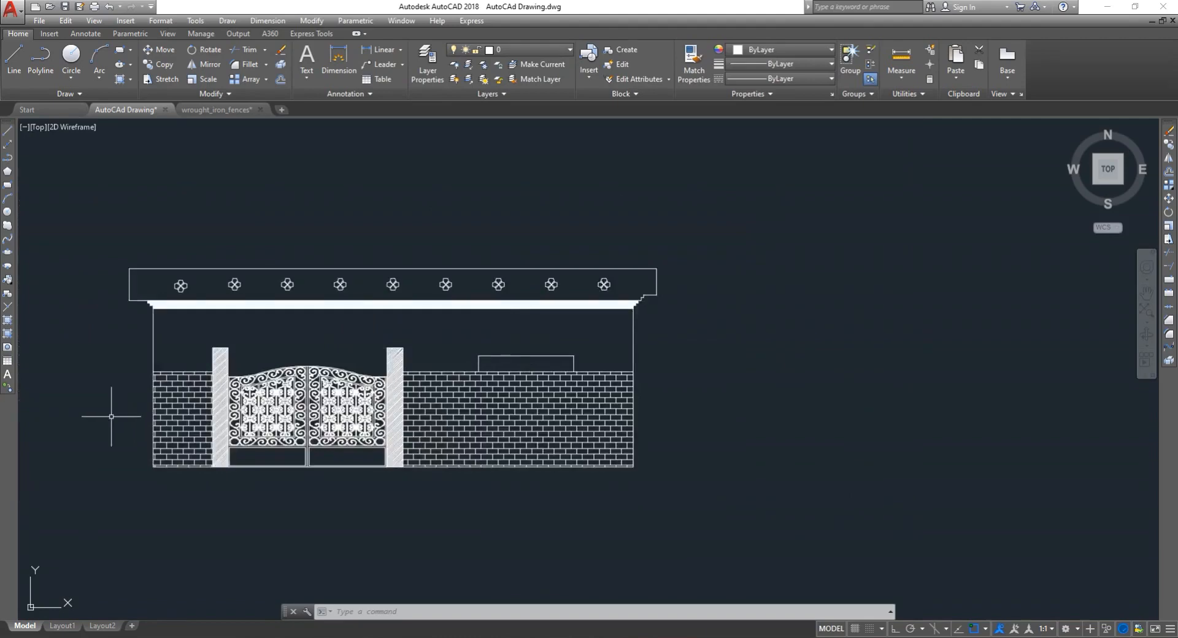
{"action": "scroll", "coordinate": [245, 432], "scroll_direction": "up", "scroll_amount": 4}
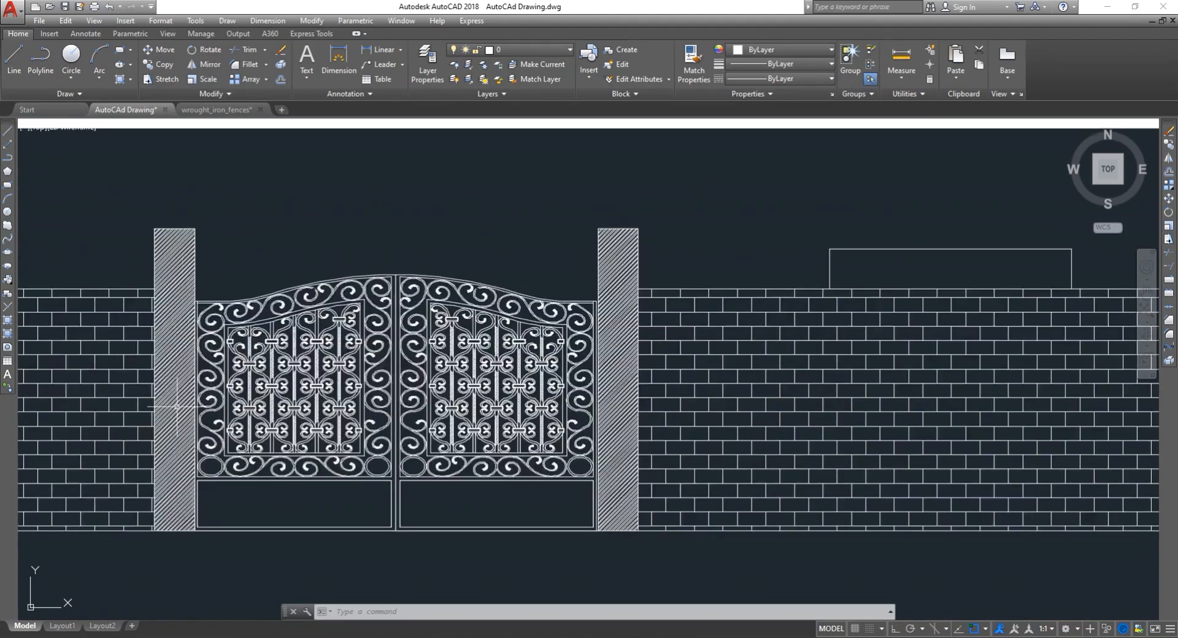
{"action": "scroll", "coordinate": [407, 373], "scroll_direction": "down", "scroll_amount": 4}
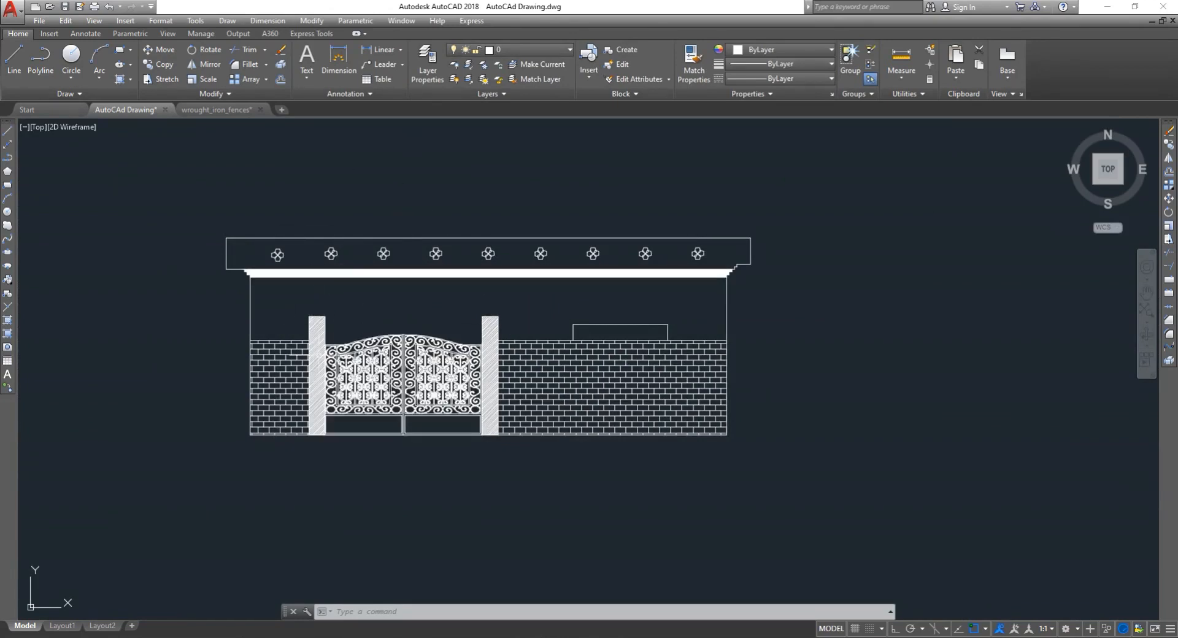
{"action": "scroll", "coordinate": [313, 331], "scroll_direction": "down", "scroll_amount": 8}
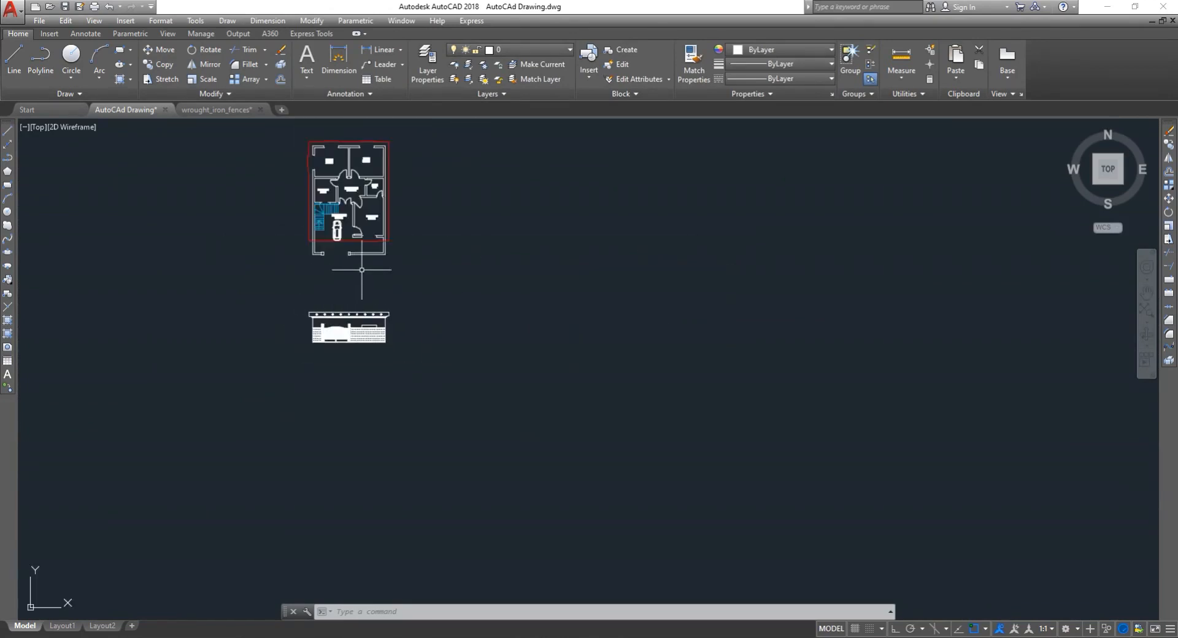
{"action": "scroll", "coordinate": [362, 270], "scroll_direction": "up", "scroll_amount": 6}
{"action": "scroll", "coordinate": [304, 328], "scroll_direction": "down", "scroll_amount": 5}
{"action": "scroll", "coordinate": [311, 466], "scroll_direction": "up", "scroll_amount": 3}
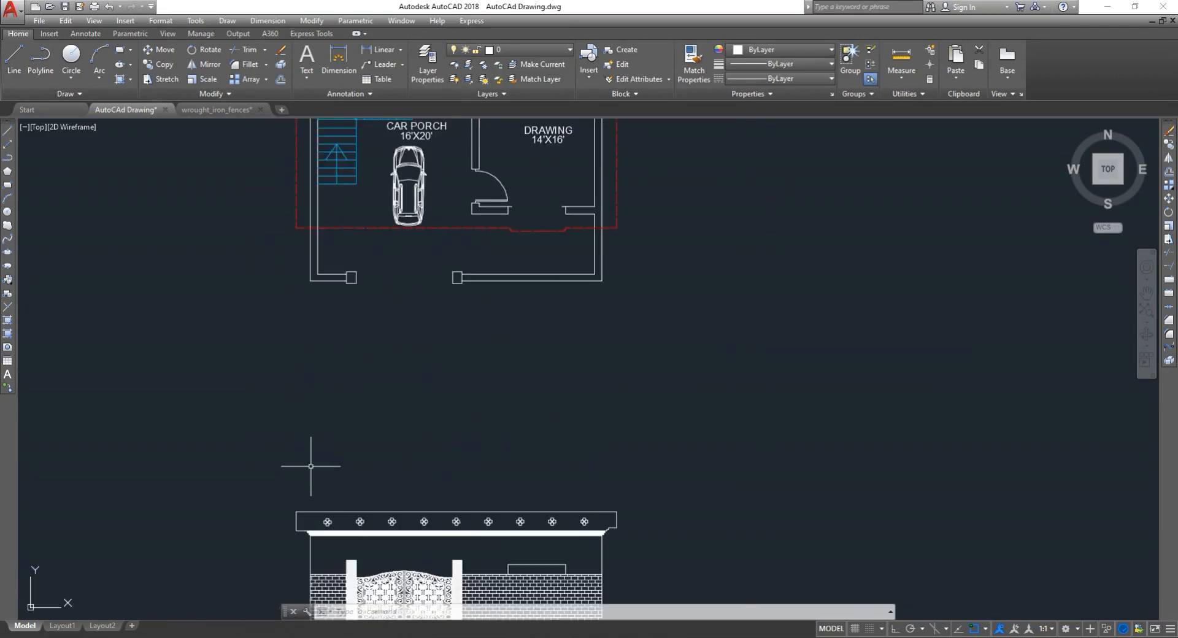
{"action": "scroll", "coordinate": [315, 471], "scroll_direction": "down", "scroll_amount": 5}
{"action": "scroll", "coordinate": [318, 429], "scroll_direction": "up", "scroll_amount": 10}
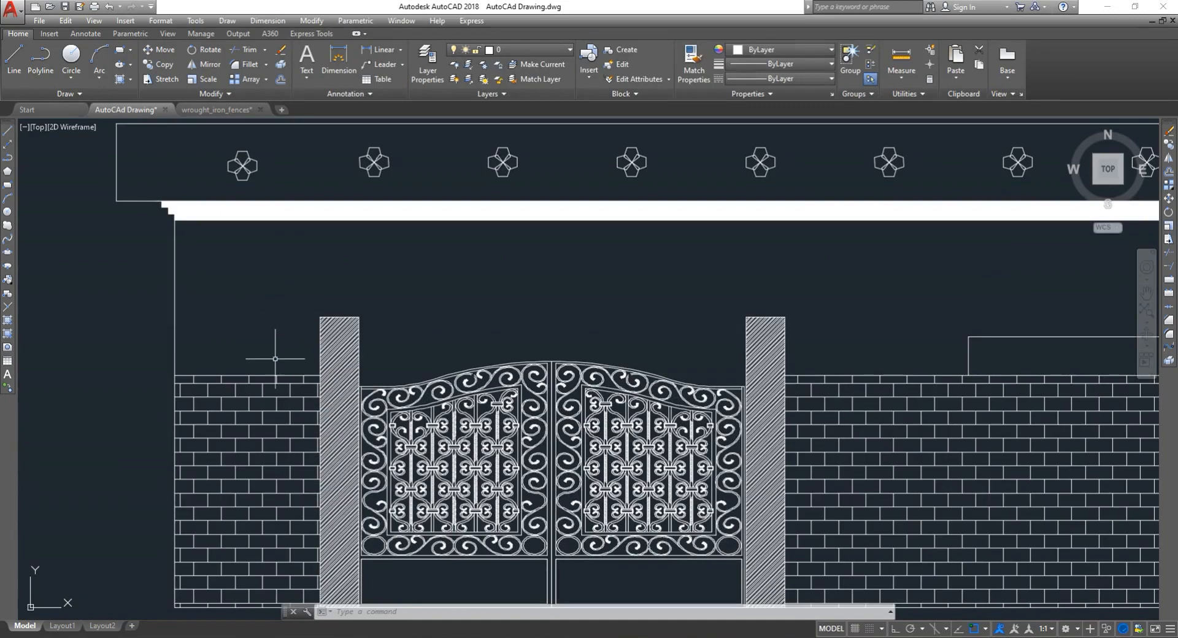
{"action": "scroll", "coordinate": [325, 279], "scroll_direction": "down", "scroll_amount": 9}
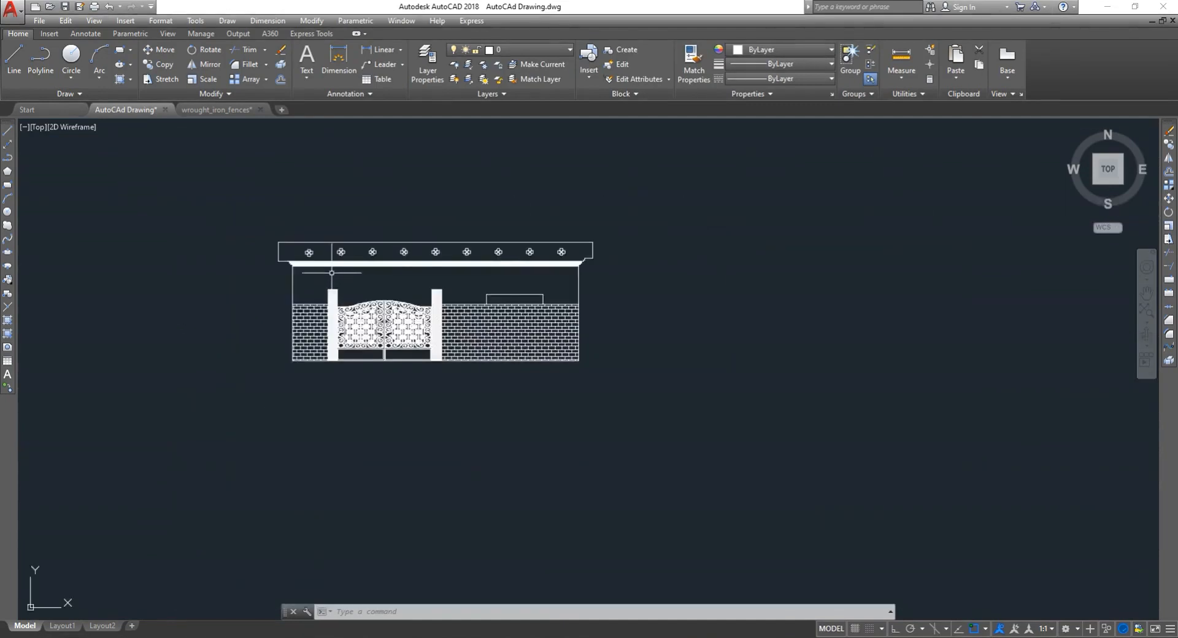
{"action": "scroll", "coordinate": [356, 165], "scroll_direction": "up", "scroll_amount": 4}
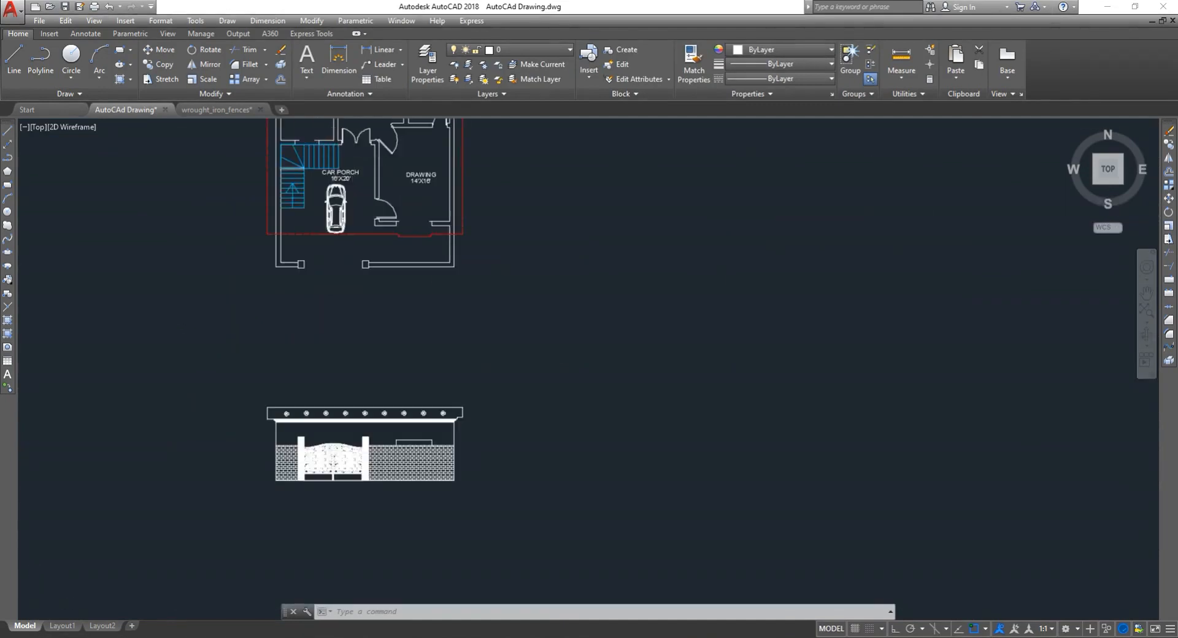
{"action": "scroll", "coordinate": [301, 161], "scroll_direction": "up", "scroll_amount": 4}
{"action": "scroll", "coordinate": [261, 206], "scroll_direction": "down", "scroll_amount": 8}
{"action": "scroll", "coordinate": [288, 295], "scroll_direction": "up", "scroll_amount": 6}
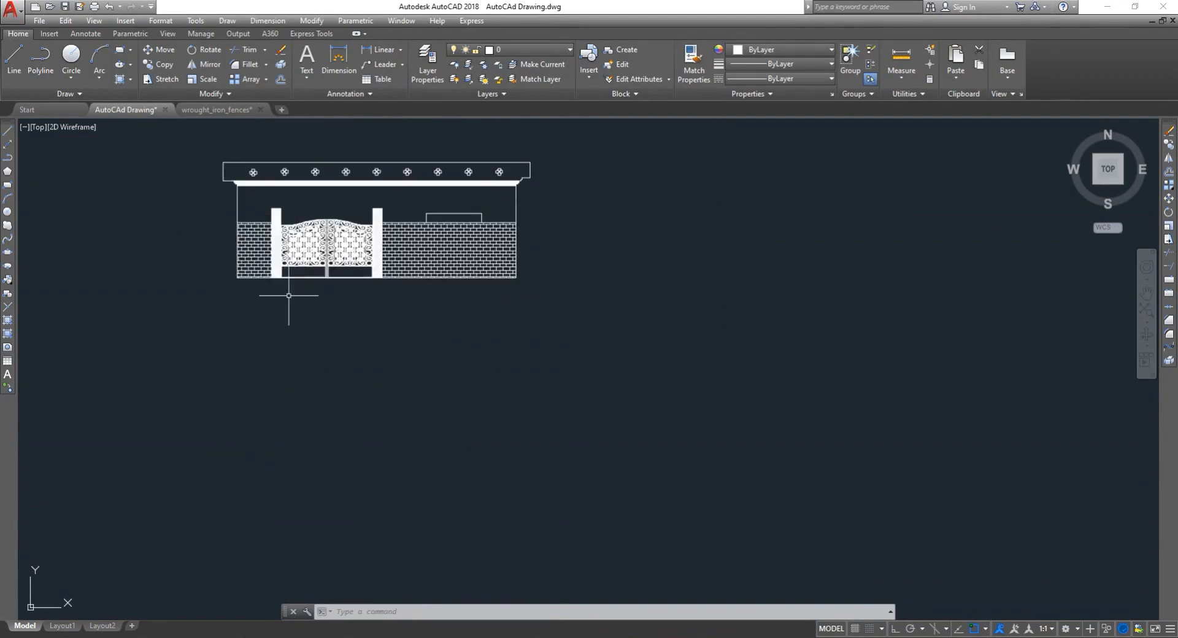
{"action": "scroll", "coordinate": [254, 172], "scroll_direction": "up", "scroll_amount": 6}
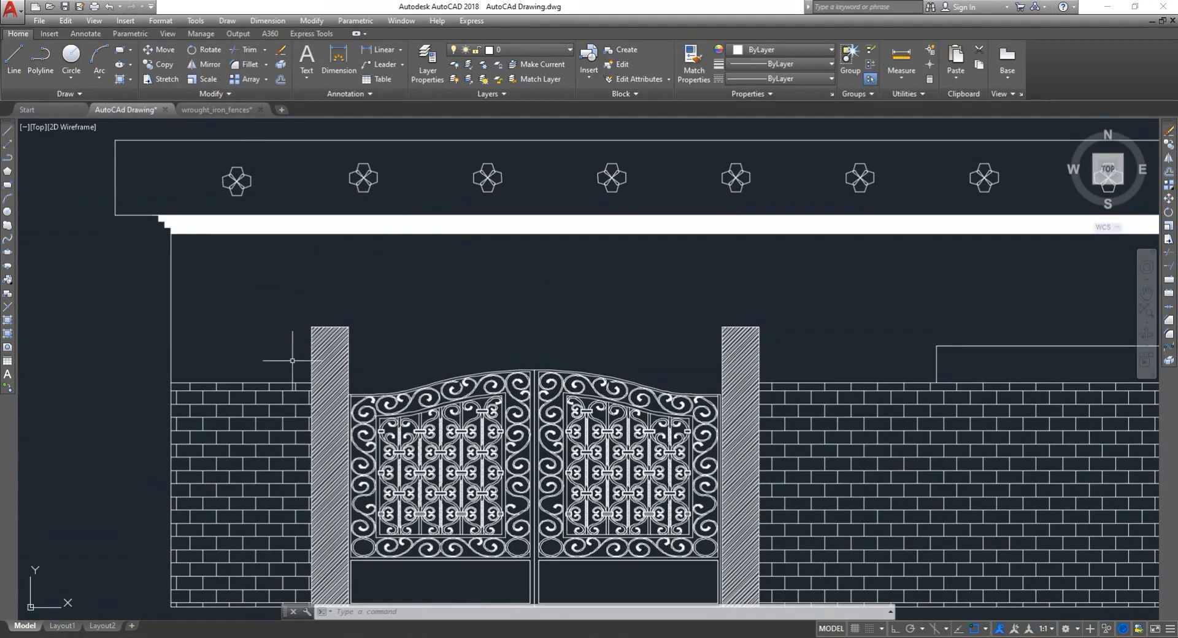
- With Ortho on, start a stair line at the left wall edge above the bricks, undoing a 5" first tread for a 10" one
{"action": "scroll", "coordinate": [285, 368], "scroll_direction": "down", "scroll_amount": 4}
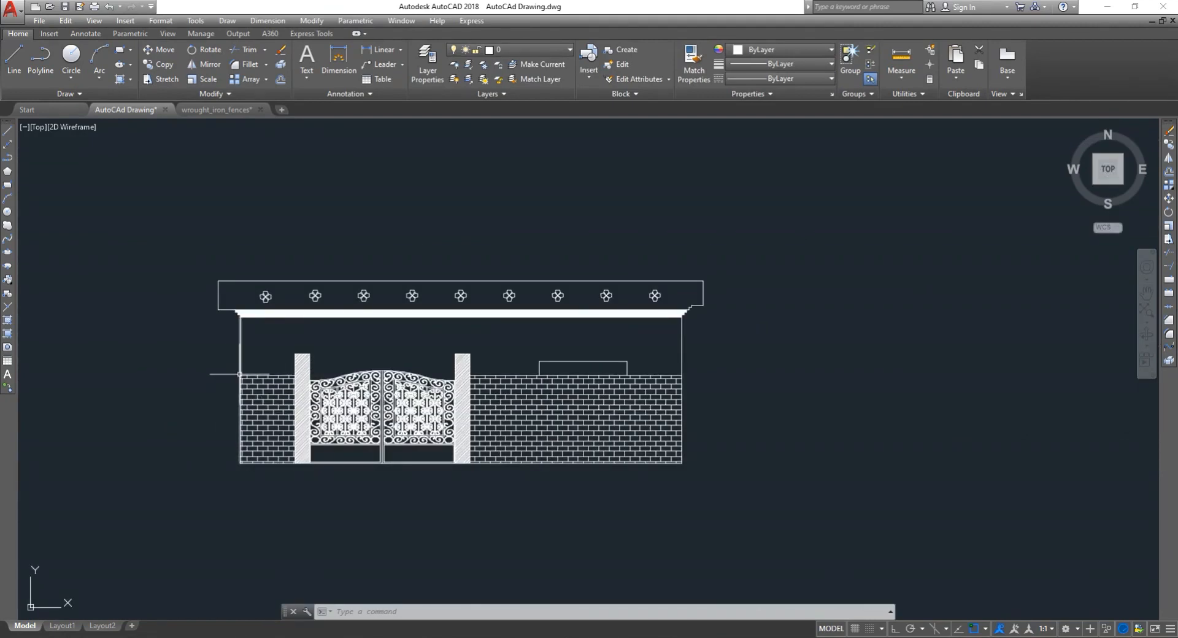
{"action": "scroll", "coordinate": [239, 375], "scroll_direction": "up", "scroll_amount": 4}
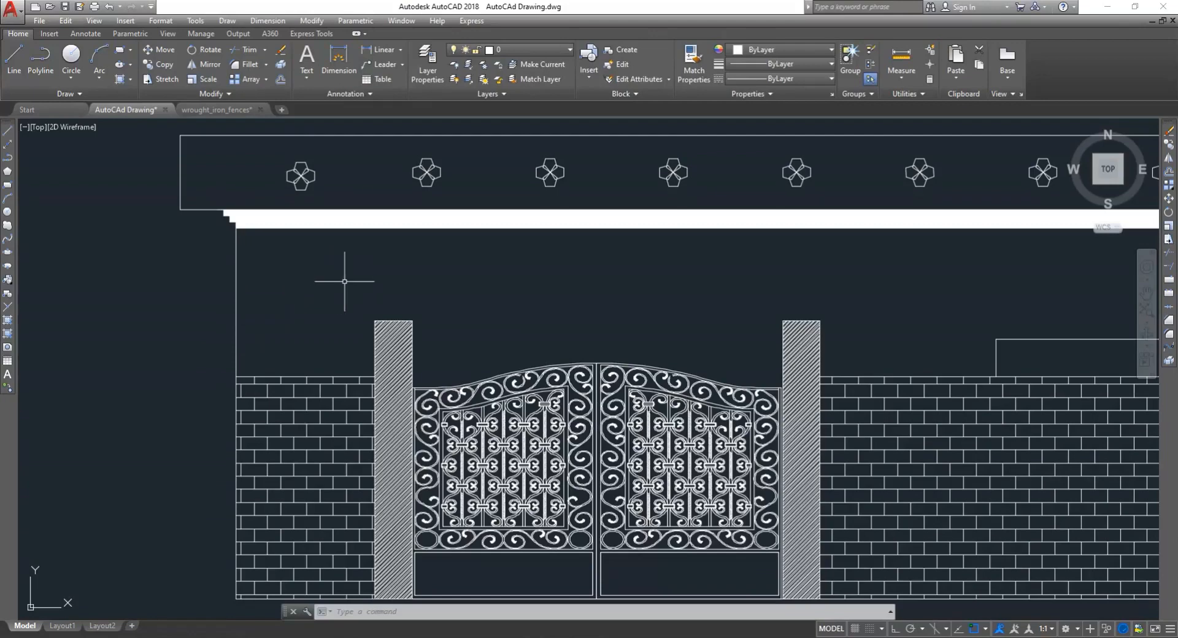
{"action": "type", "text": "line"}
{"action": "key", "text": "Return"}
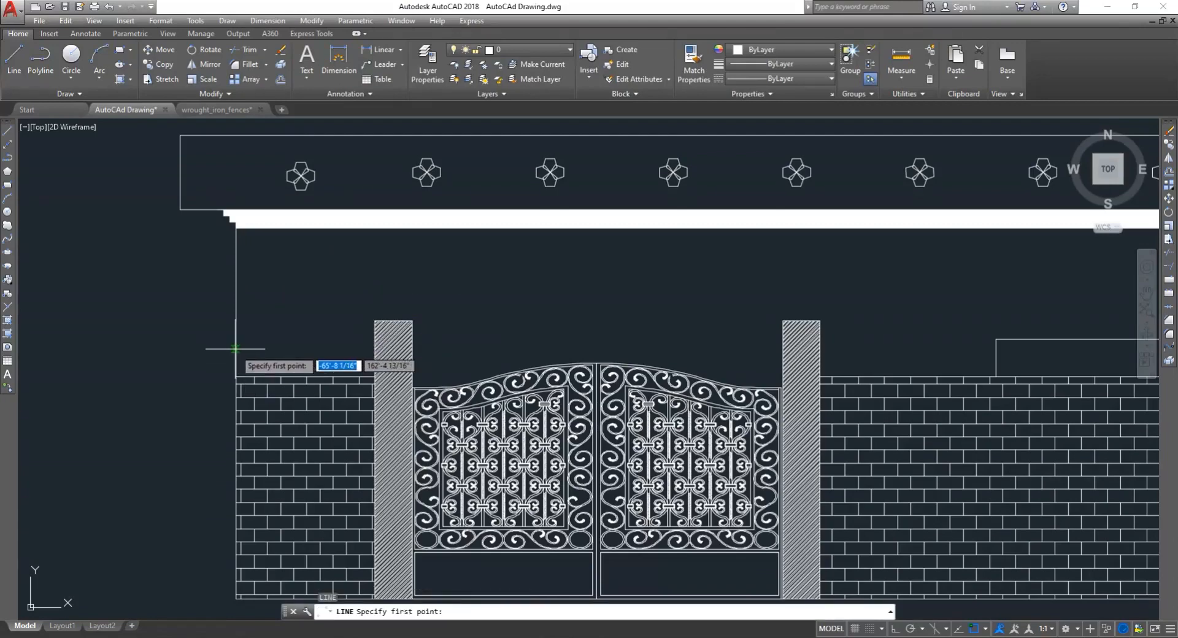
{"action": "left_click", "coordinate": [235, 347]}
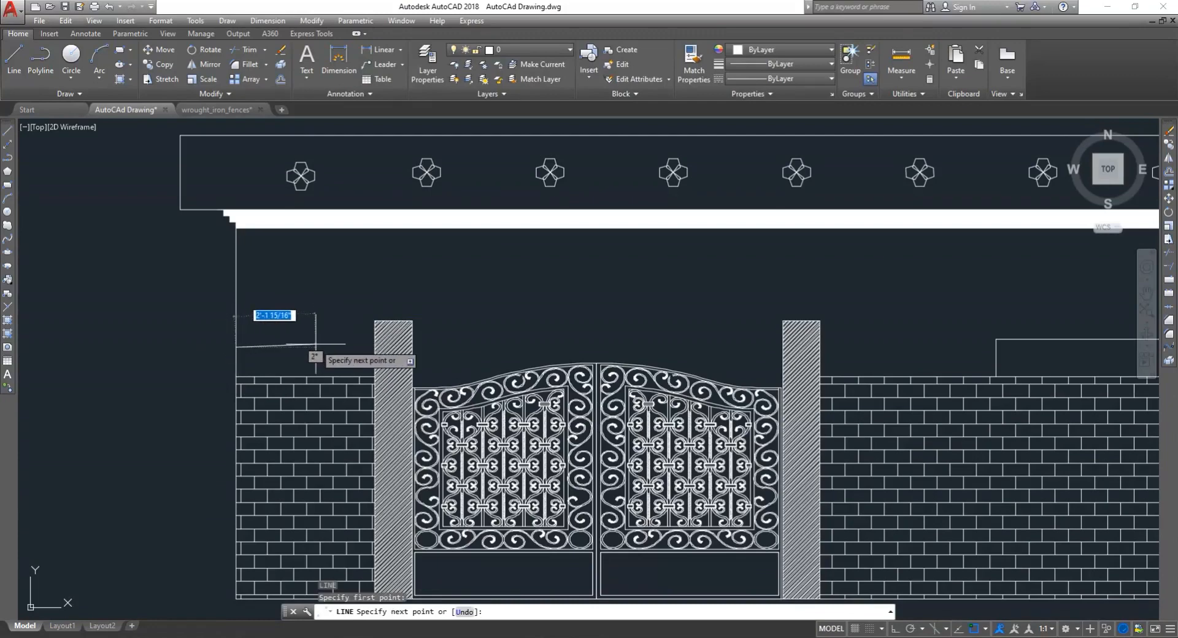
{"action": "key", "text": "F8"}
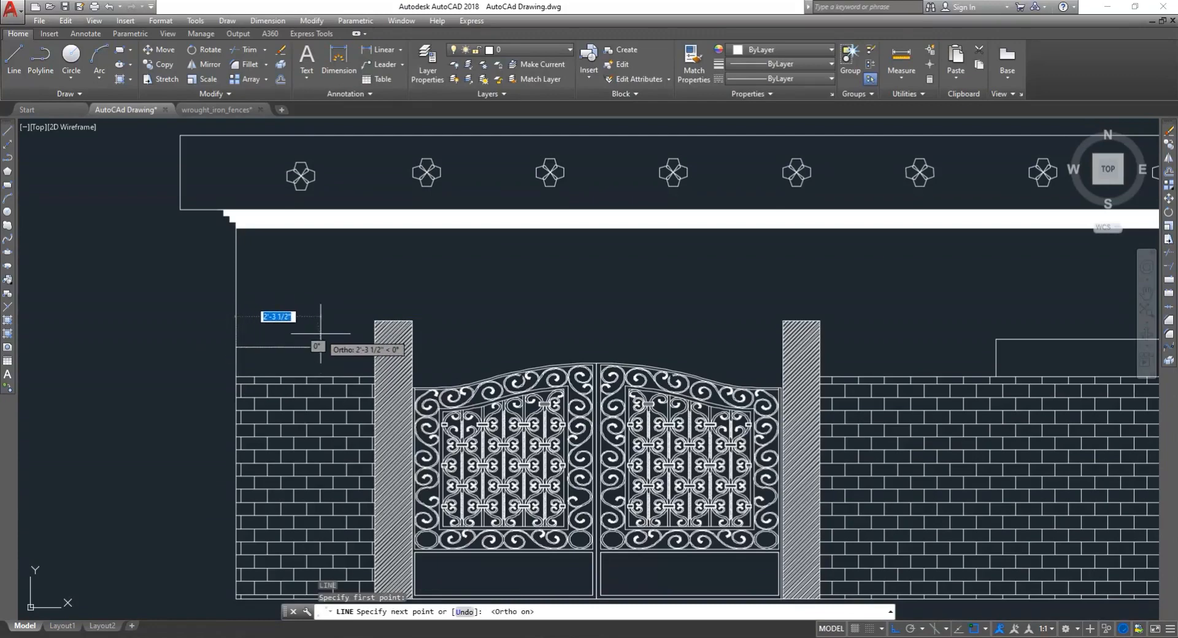
{"action": "type", "text": "5"}
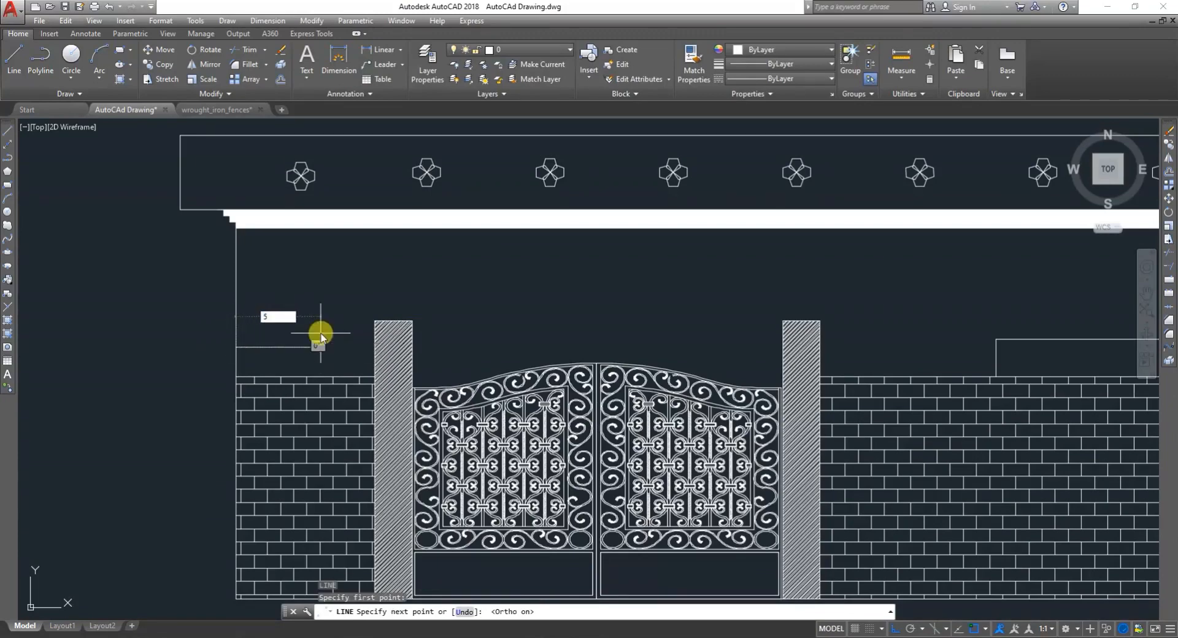
{"action": "key", "text": "Return"}
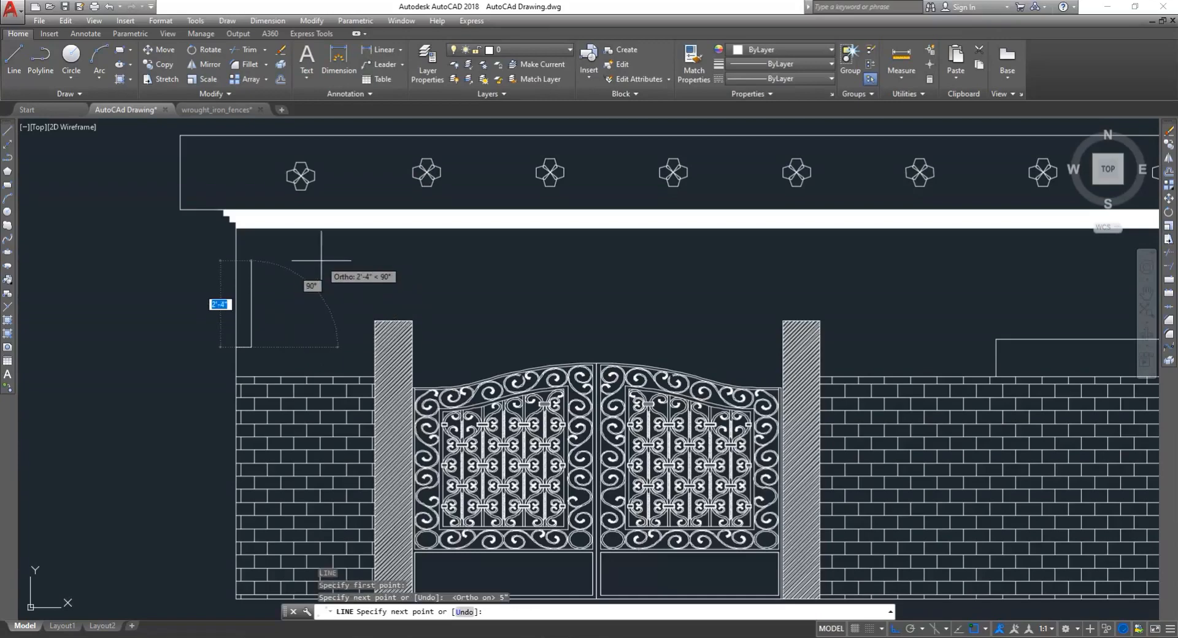
{"action": "key", "text": "ctrl+z"}
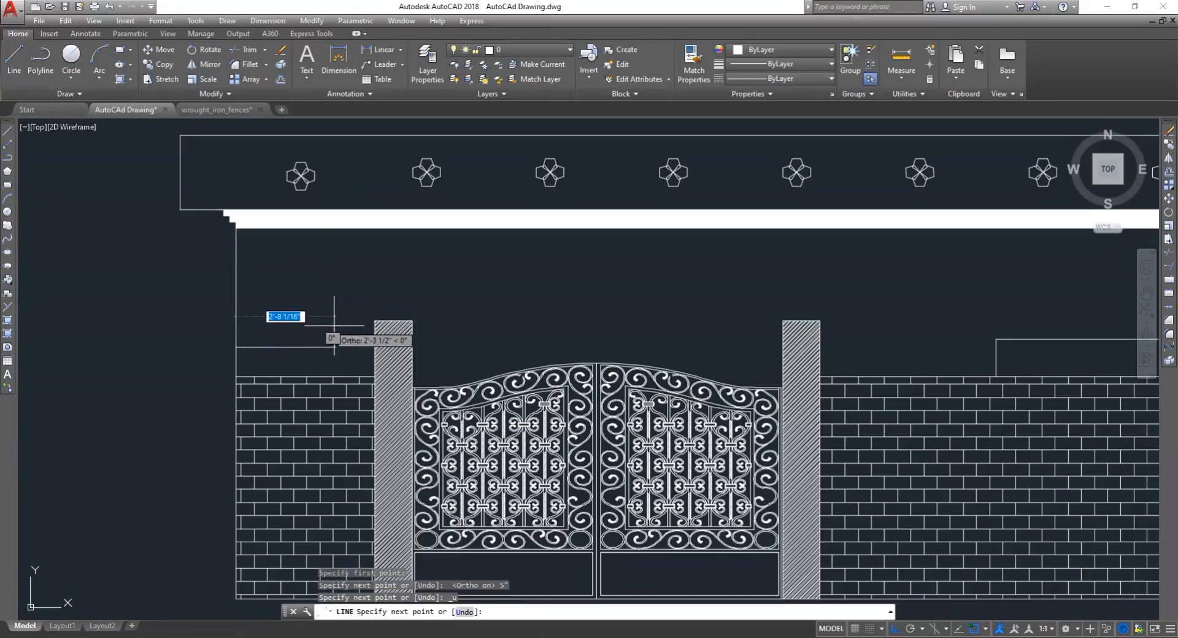
{"action": "type", "text": "1"}
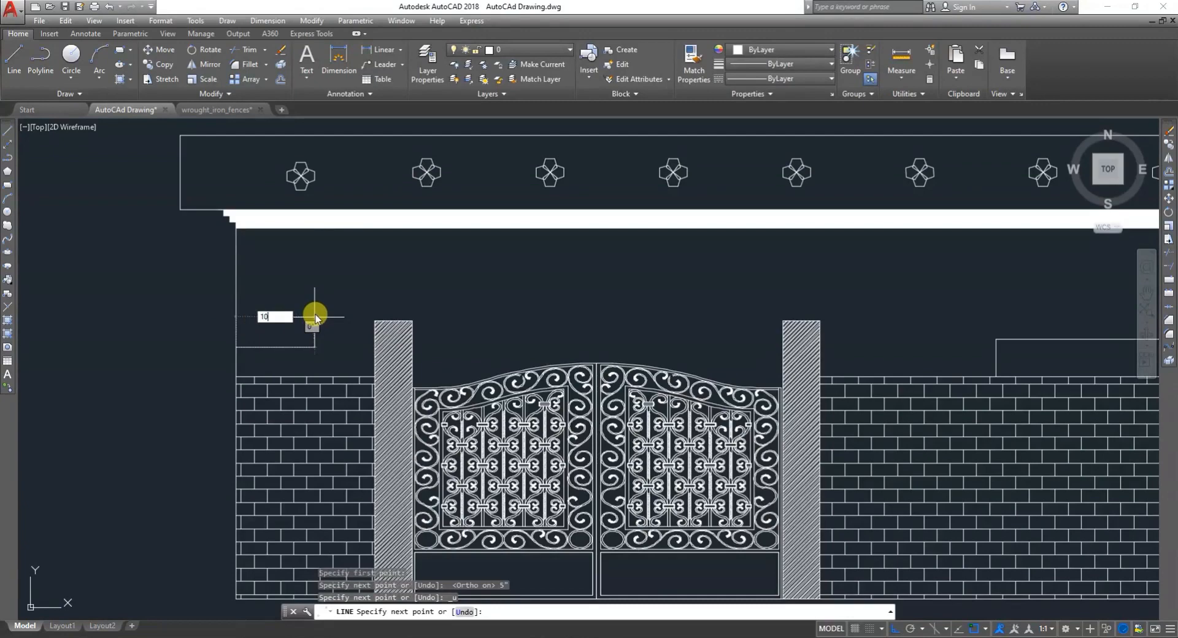
{"action": "type", "text": "0"}
{"action": "key", "text": "Return"}
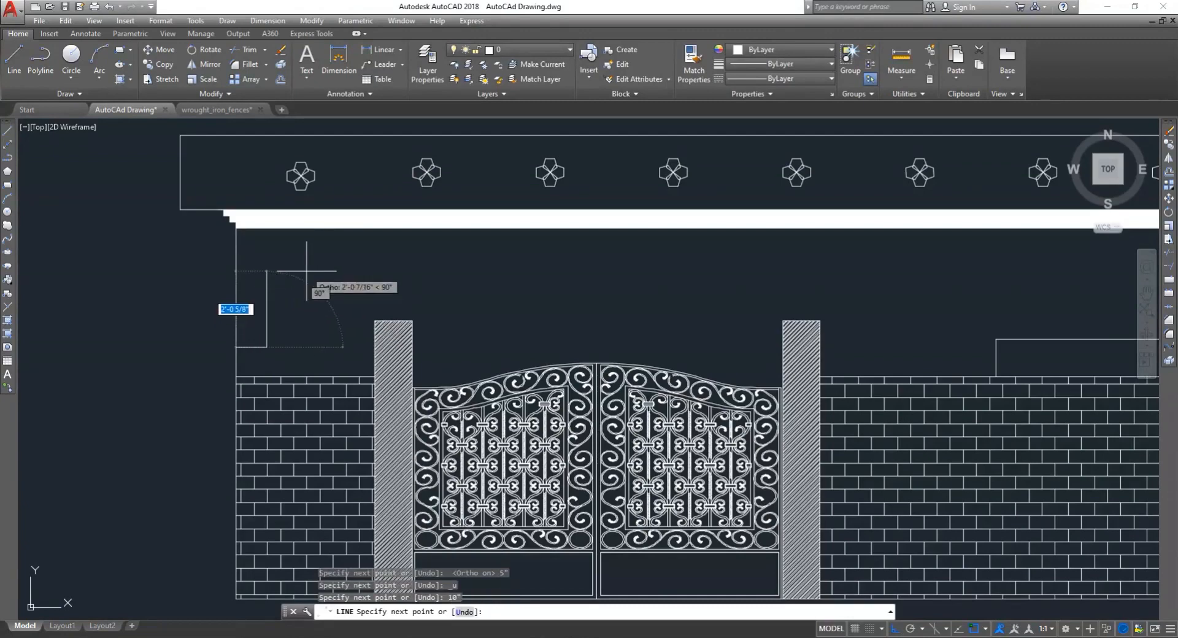
- Continue the stair profile up and to the right with two more steps, each with a 10" riser and 10" tread
{"action": "type", "text": "10"}
{"action": "key", "text": "Return"}
{"action": "type", "text": "10"}
{"action": "key", "text": "Return"}
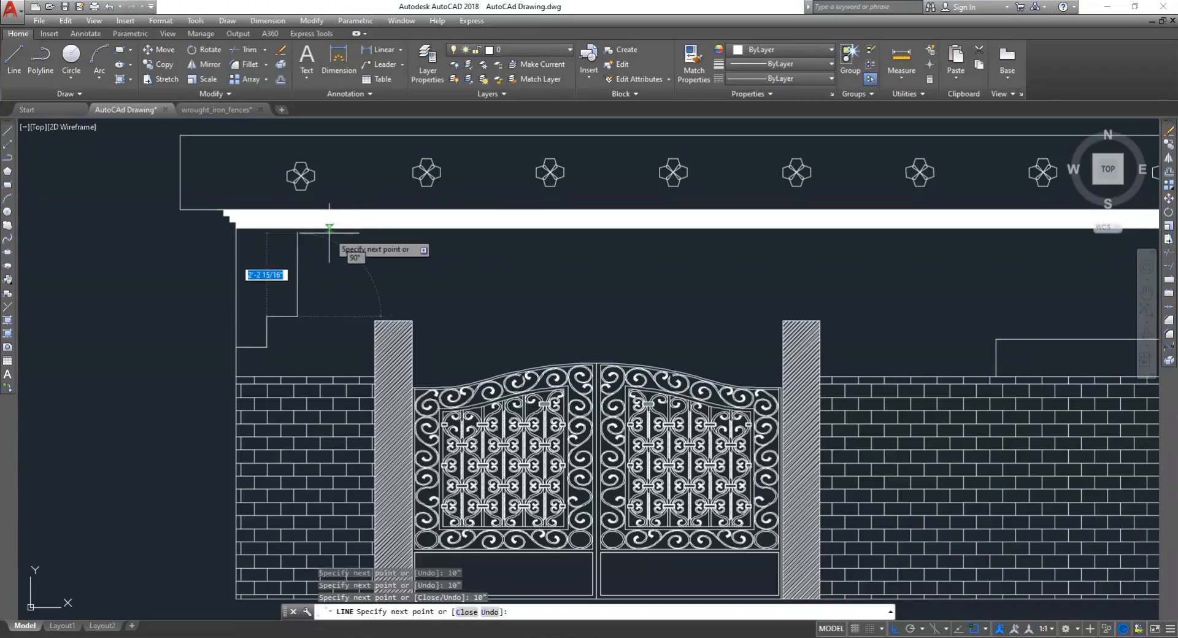
{"action": "type", "text": "10"}
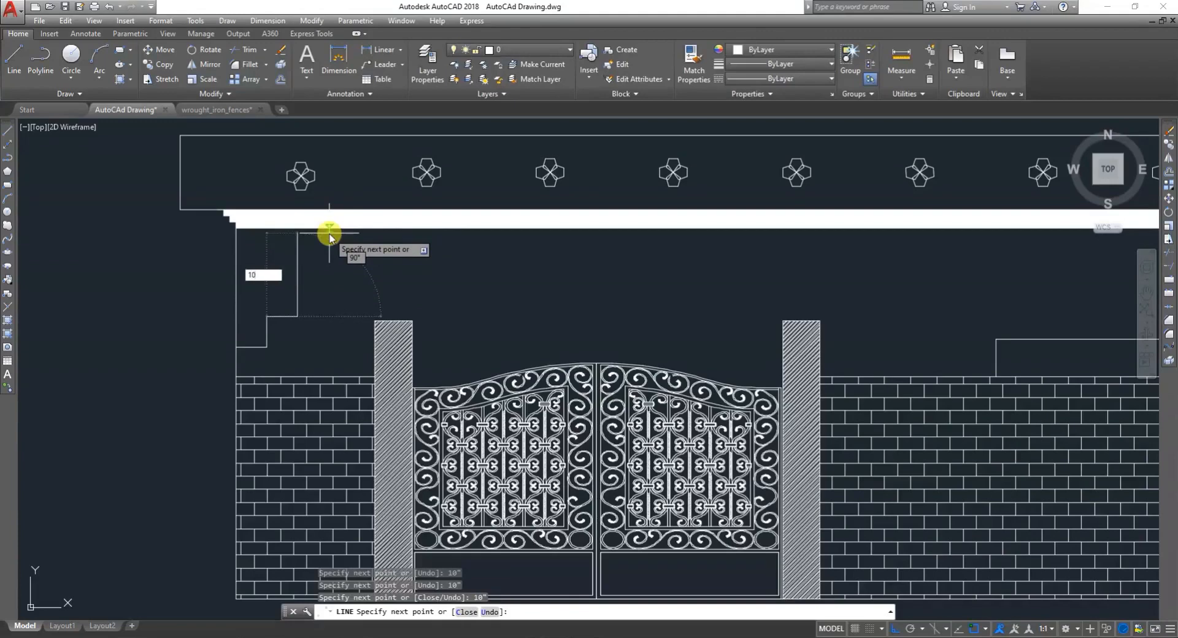
{"action": "key", "text": "Return"}
{"action": "type", "text": "1"}
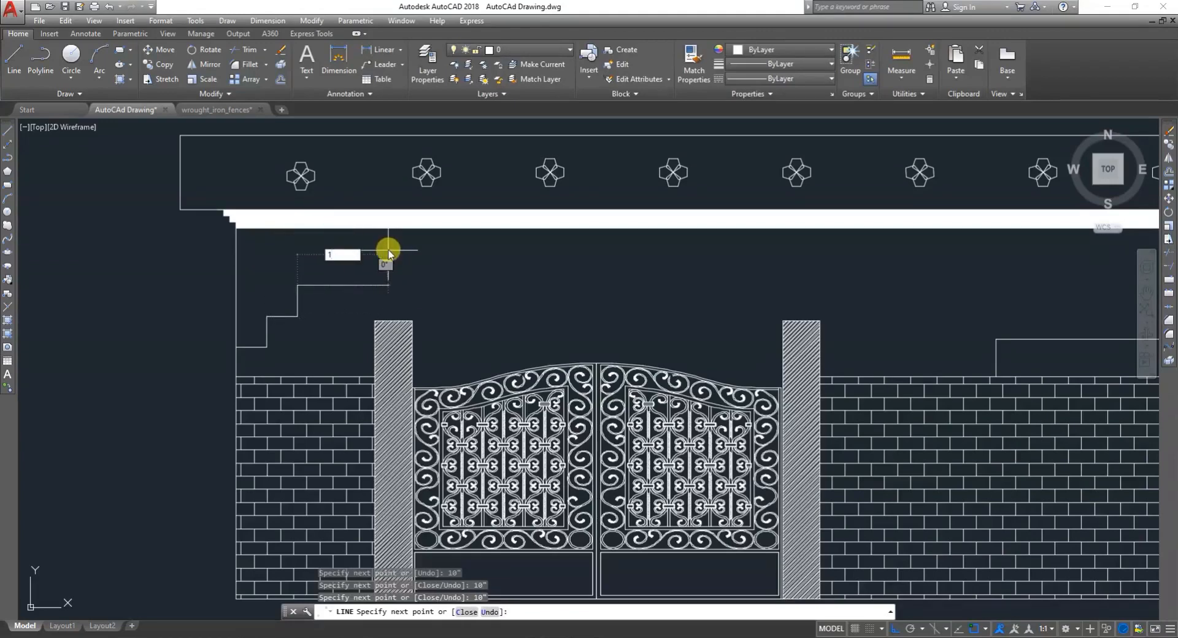
{"action": "type", "text": "0"}
{"action": "key", "text": "Return"}
- Extend the stair profile to the roof band with a 10" riser, a 10" tread and a last 10" riser, and end the line
{"action": "type", "text": "1"}
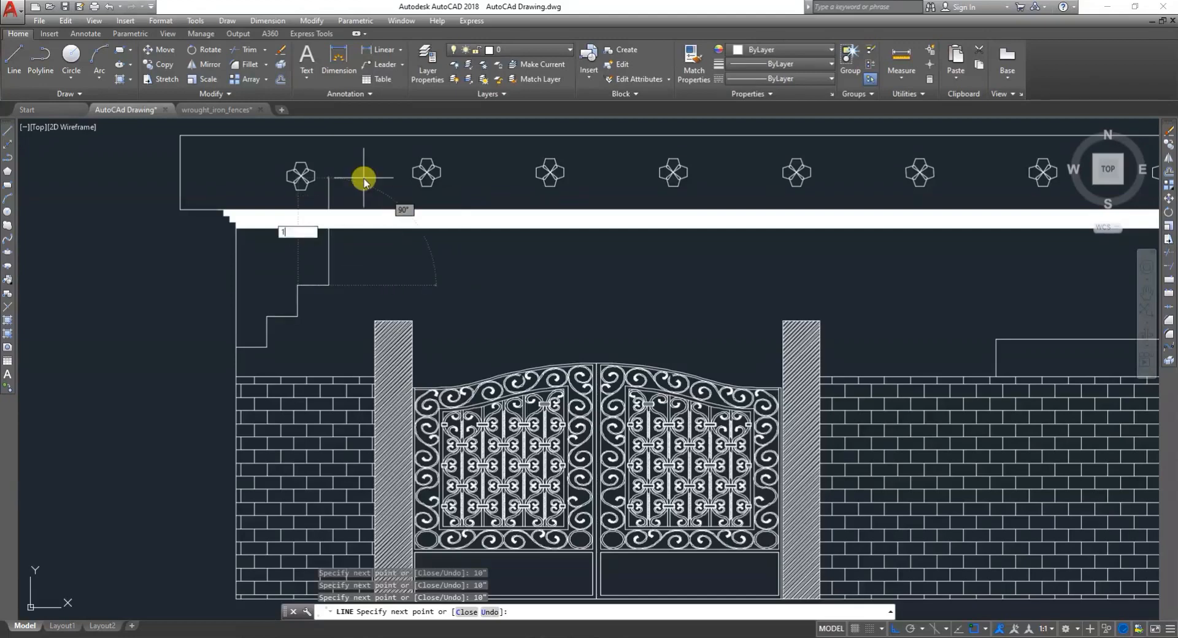
{"action": "type", "text": "0"}
{"action": "key", "text": "Return"}
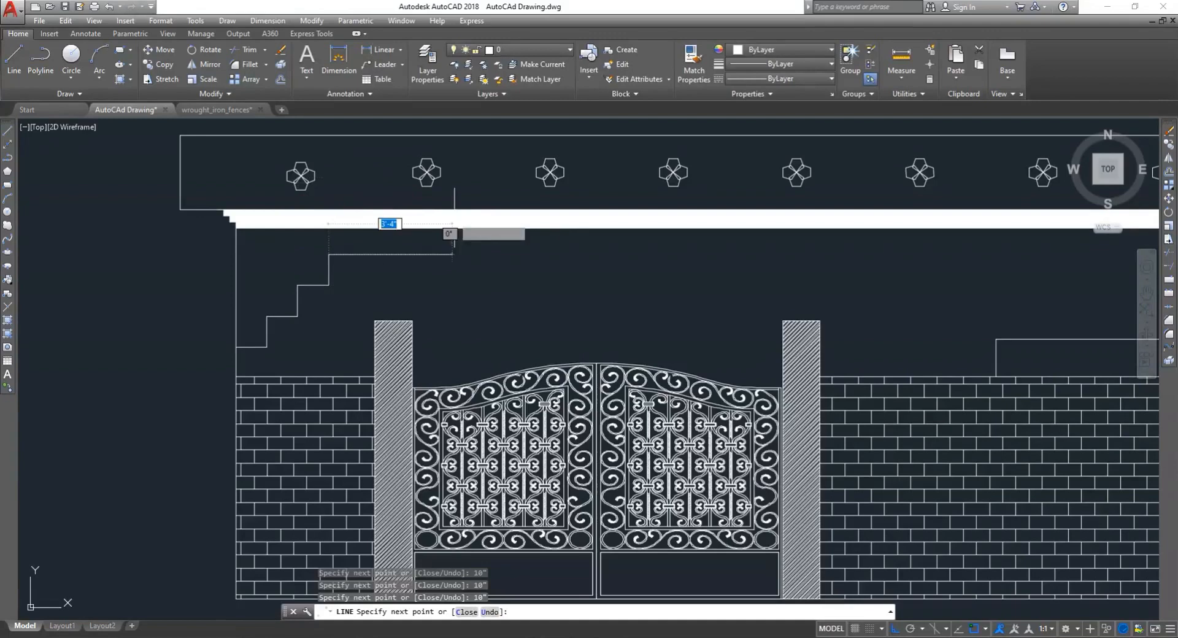
{"action": "type", "text": "1"}
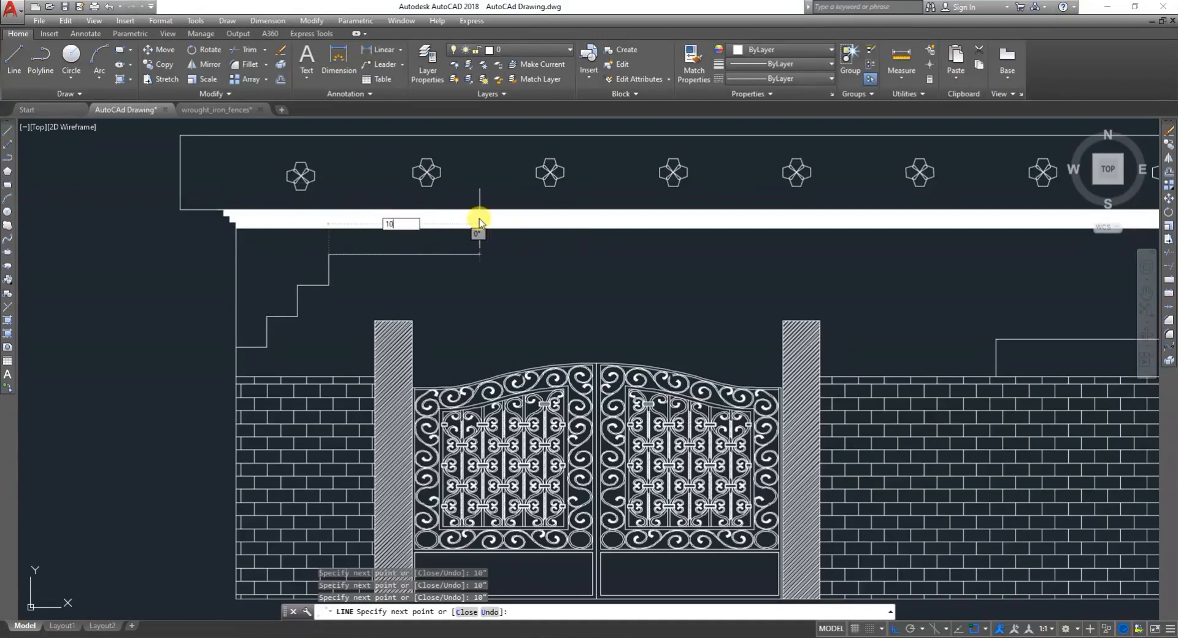
{"action": "type", "text": "0"}
{"action": "key", "text": "Return"}
{"action": "type", "text": "1"}
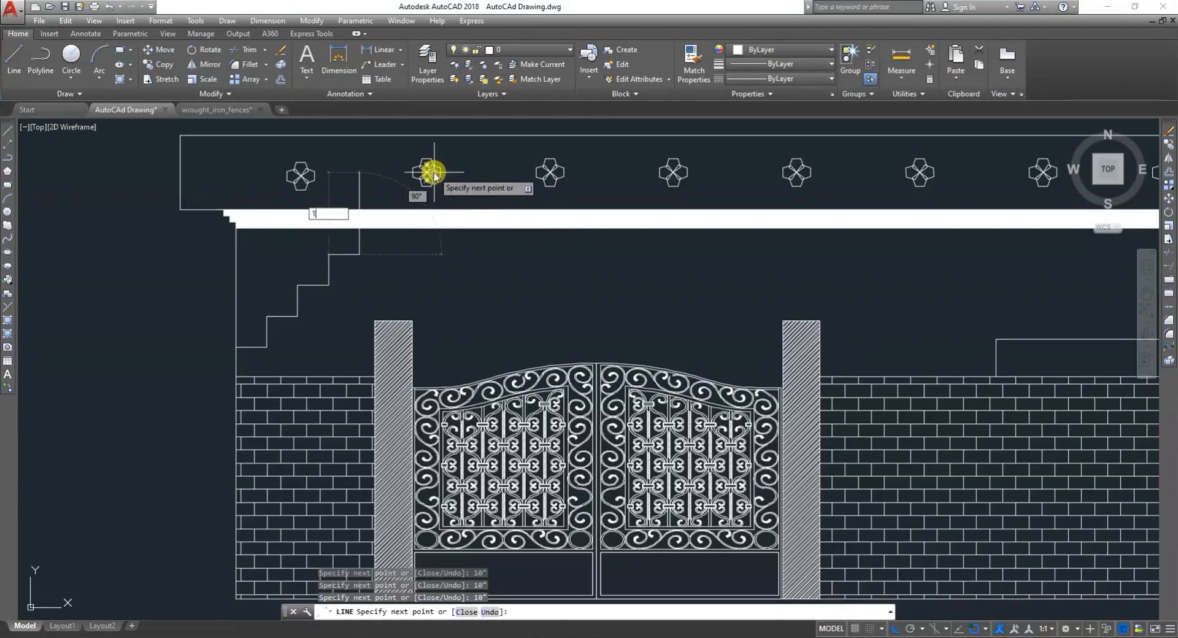
{"action": "key", "text": "Return"}
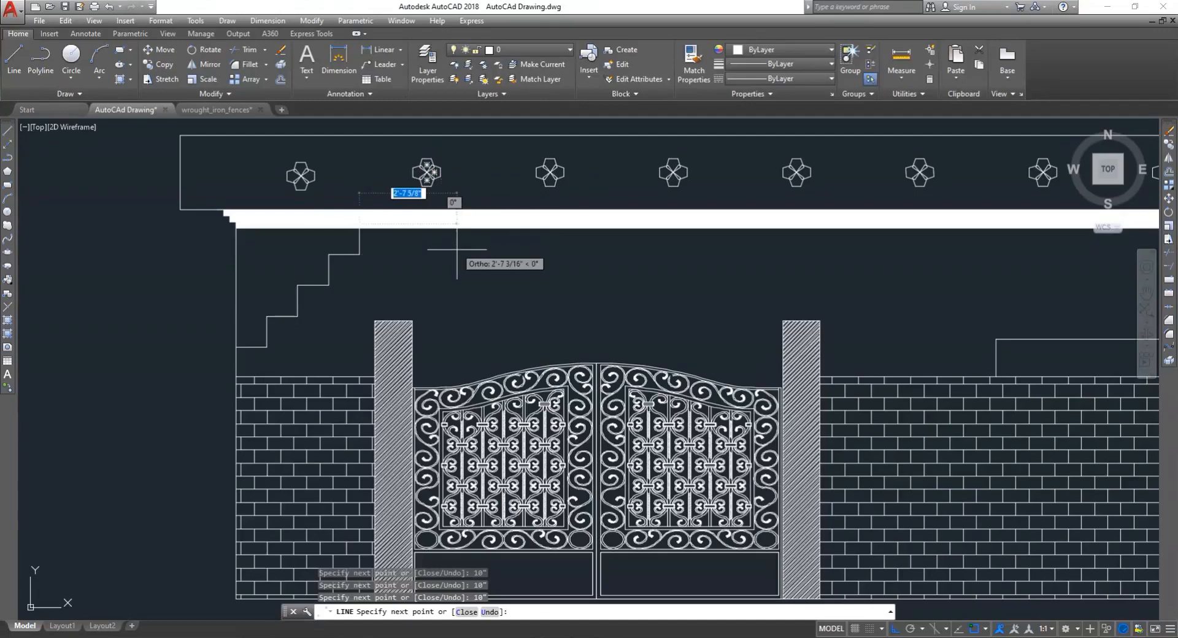
{"action": "key", "text": "Escape"}
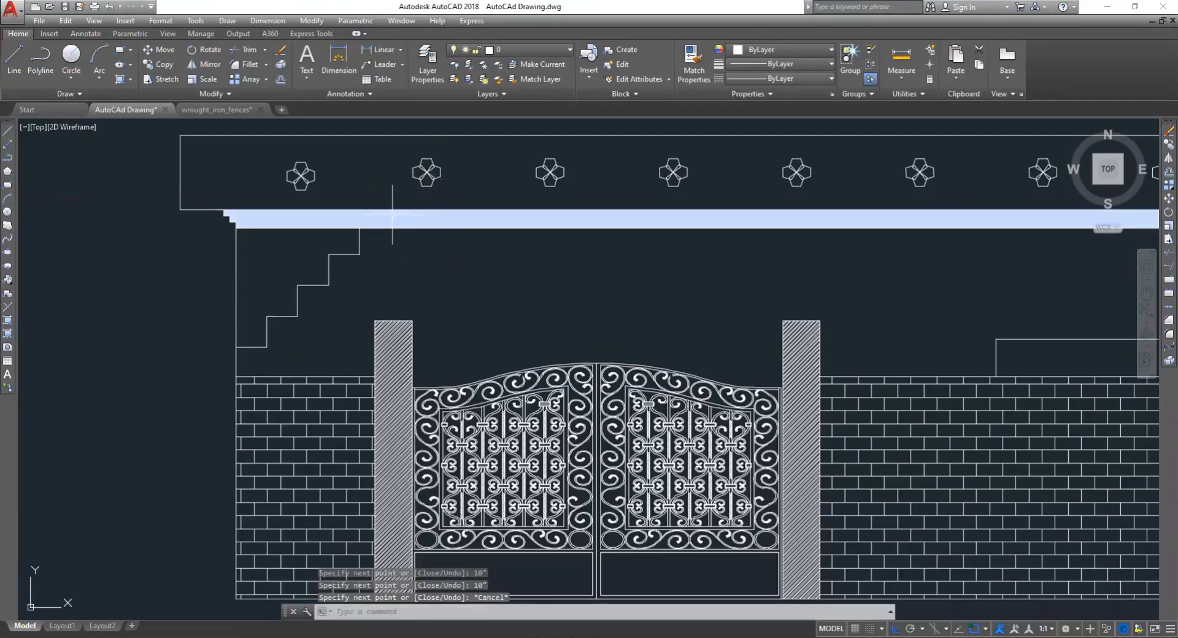
- Draw a slanted line from the foot of the stair's top riser to the underside of the roof band
{"action": "key", "text": "Return"}
{"action": "scroll", "coordinate": [390, 240], "scroll_direction": "up", "scroll_amount": 2}
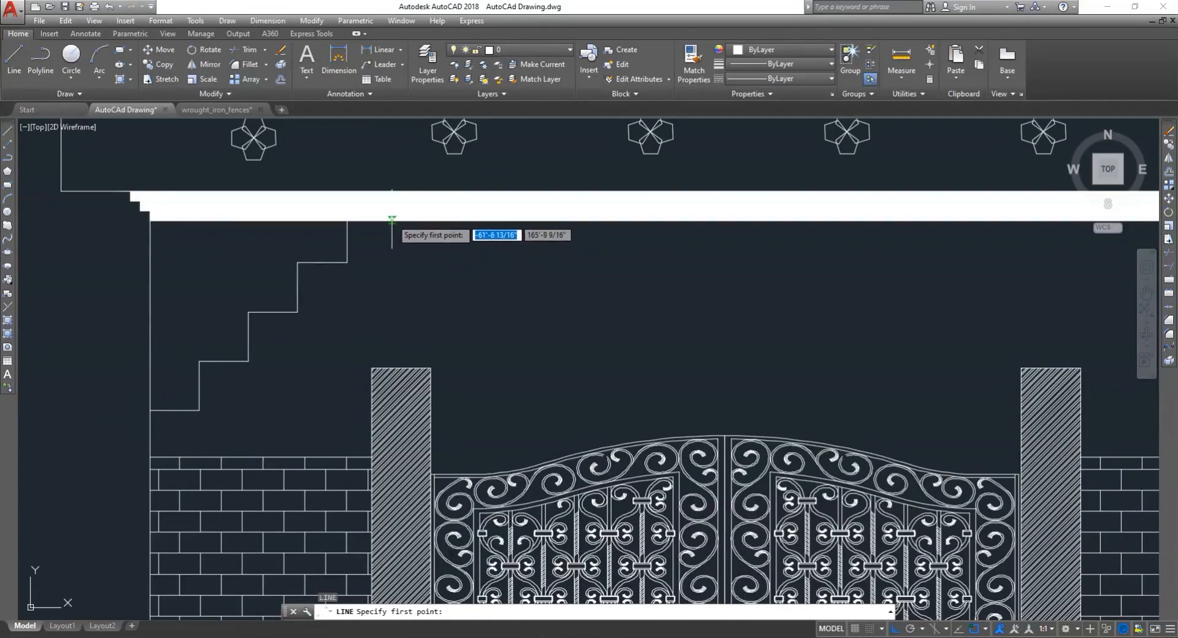
{"action": "left_click", "coordinate": [346, 263]}
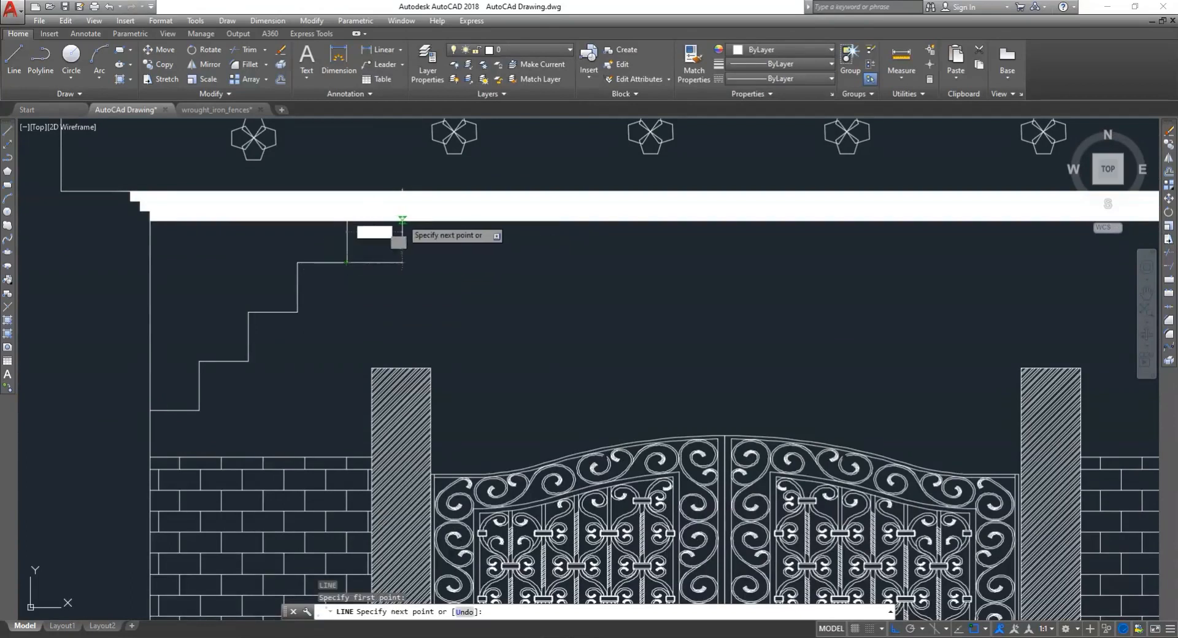
{"action": "left_click", "coordinate": [399, 219]}
{"action": "key", "text": "Return"}
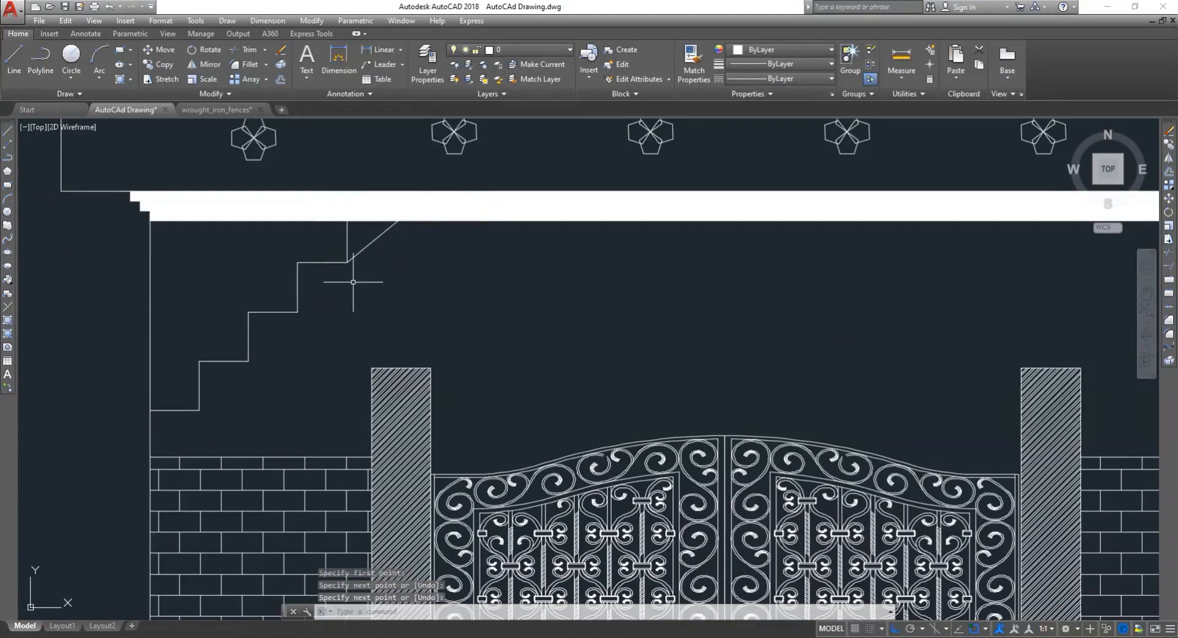
- Draw the stair's sloping underside from the top riser's foot through the lowest step's corner to the brick wall's upper left corner
{"action": "key", "text": "Return"}
{"action": "left_click", "coordinate": [346, 262]}
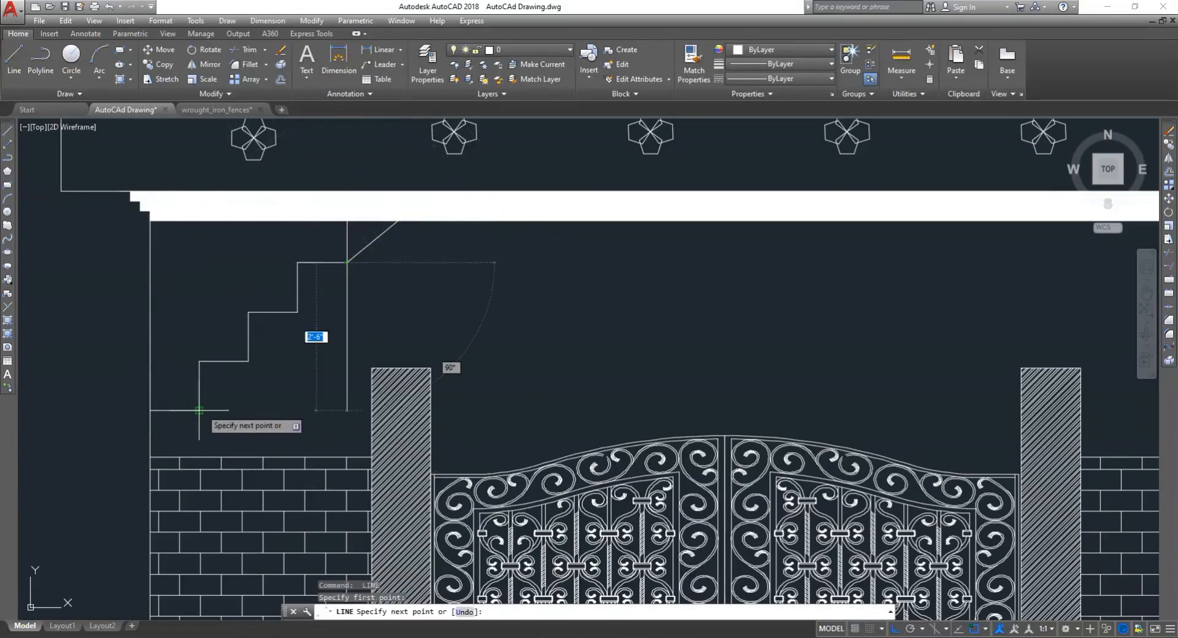
{"action": "left_click", "coordinate": [198, 410]}
{"action": "key", "text": "Escape"}
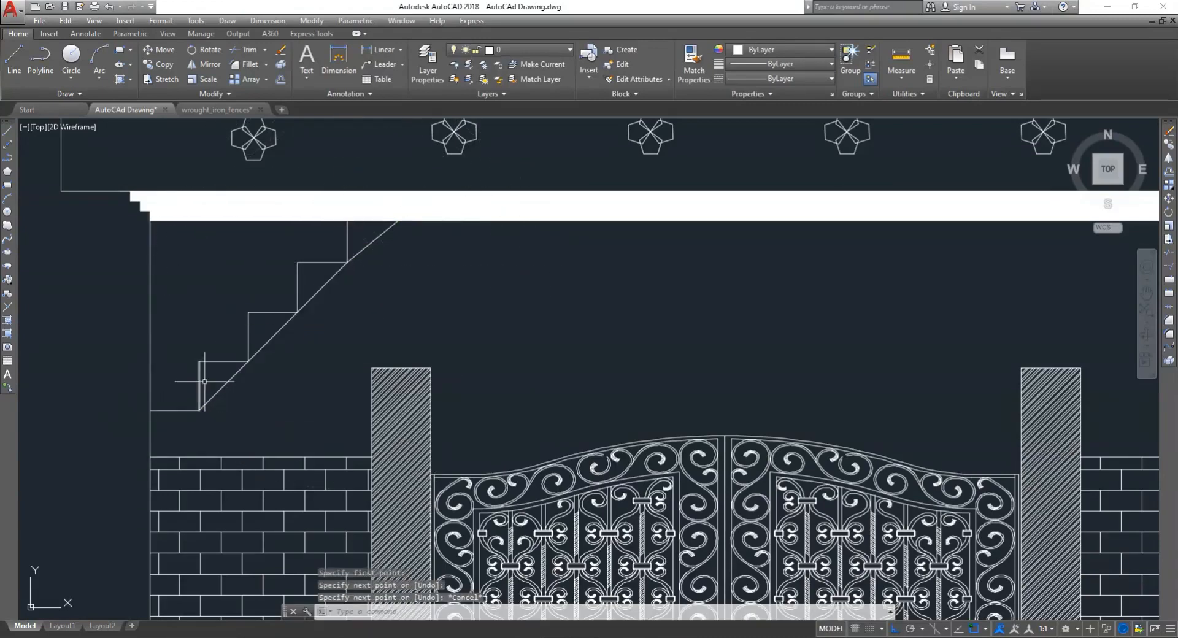
{"action": "key", "text": "space"}
{"action": "left_click", "coordinate": [198, 409]}
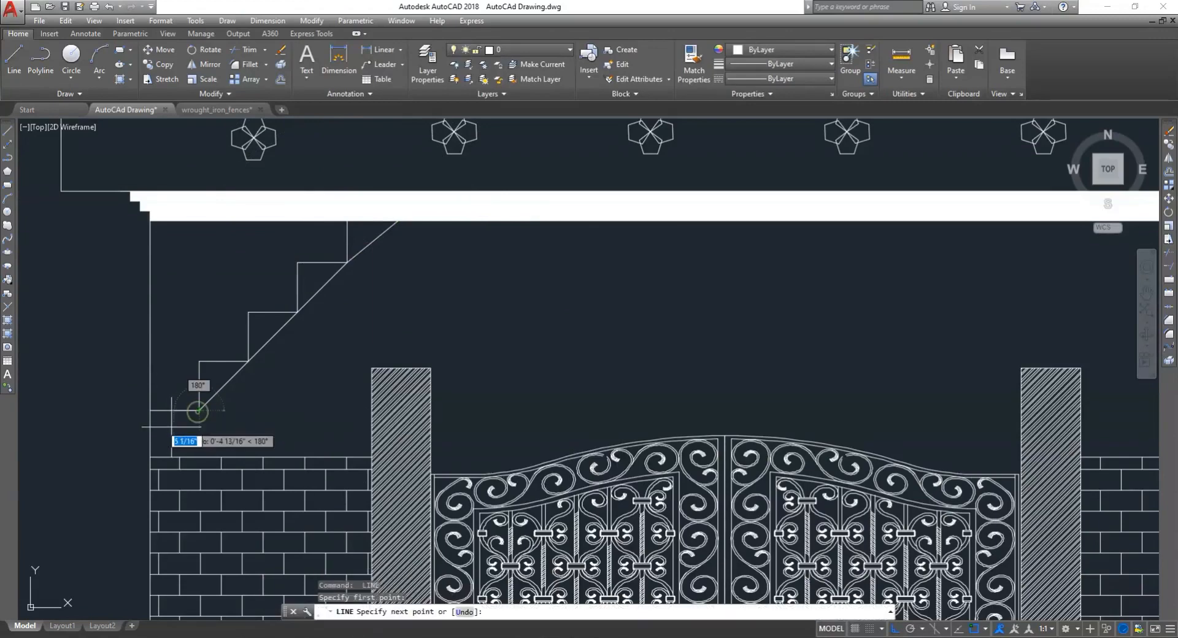
{"action": "left_click", "coordinate": [150, 457]}
{"action": "key", "text": "Escape"}
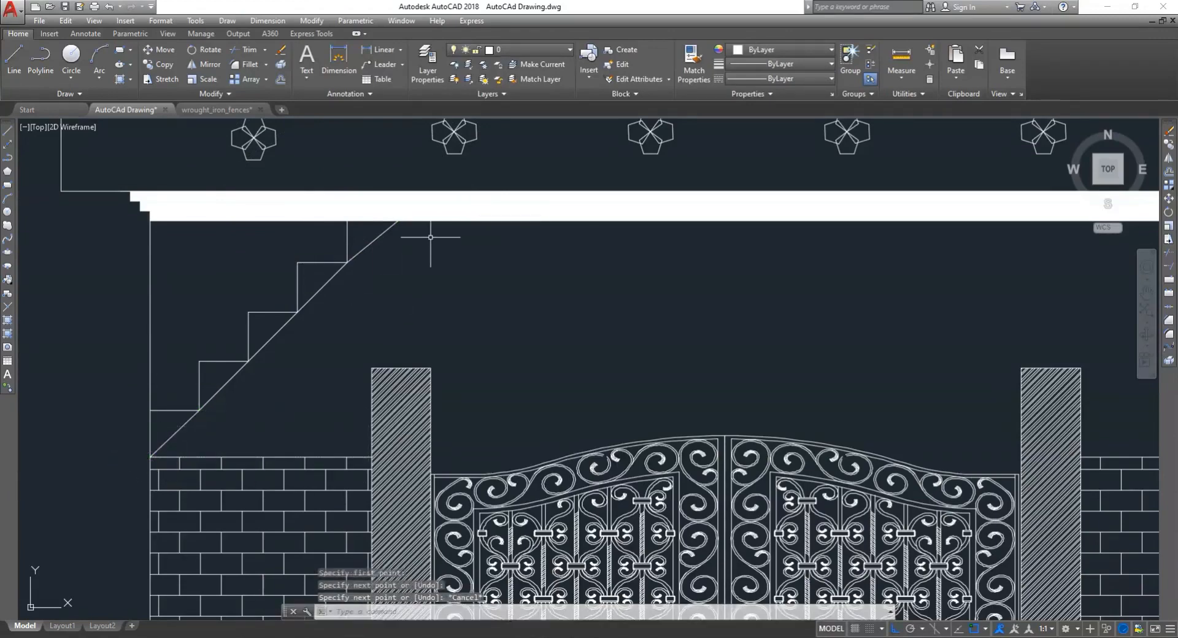
- Erase the slanted line between the stair's top riser and the roof band
{"action": "scroll", "coordinate": [393, 230], "scroll_direction": "up", "scroll_amount": 4}
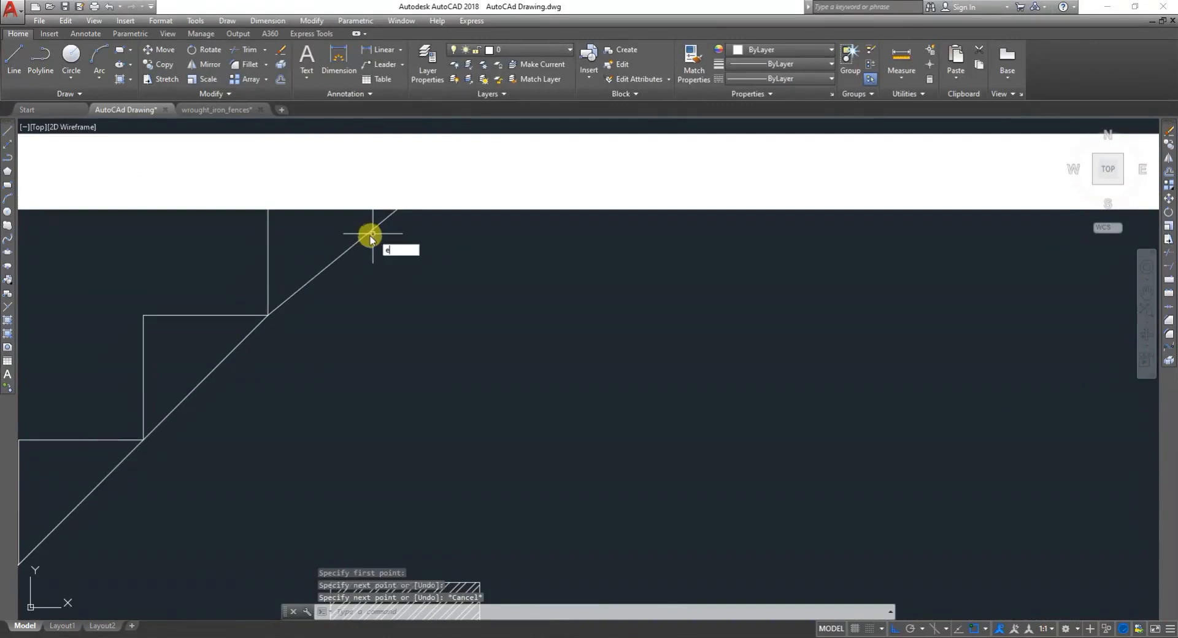
{"action": "key", "text": "Return"}
{"action": "left_click", "coordinate": [360, 241]}
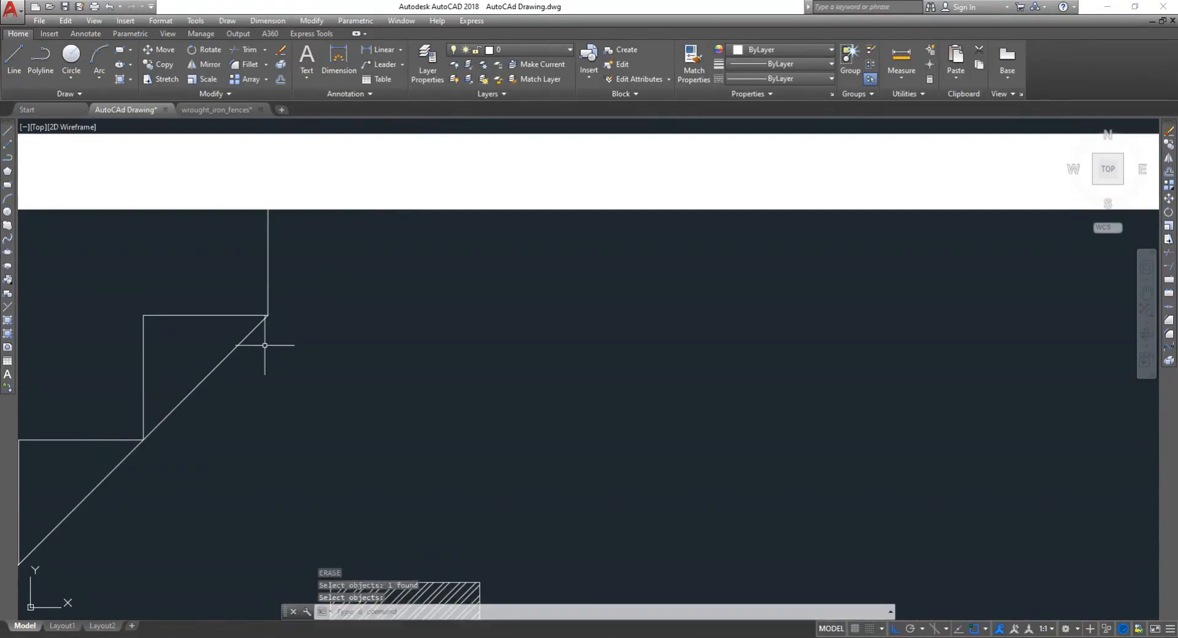
{"action": "key", "text": "Return"}
- Draw a line from the top riser's foot to the roof band's underside, continuing the slope of the stair's underside
{"action": "type", "text": "l"}
{"action": "key", "text": "Return"}
{"action": "left_click", "coordinate": [267, 315]}
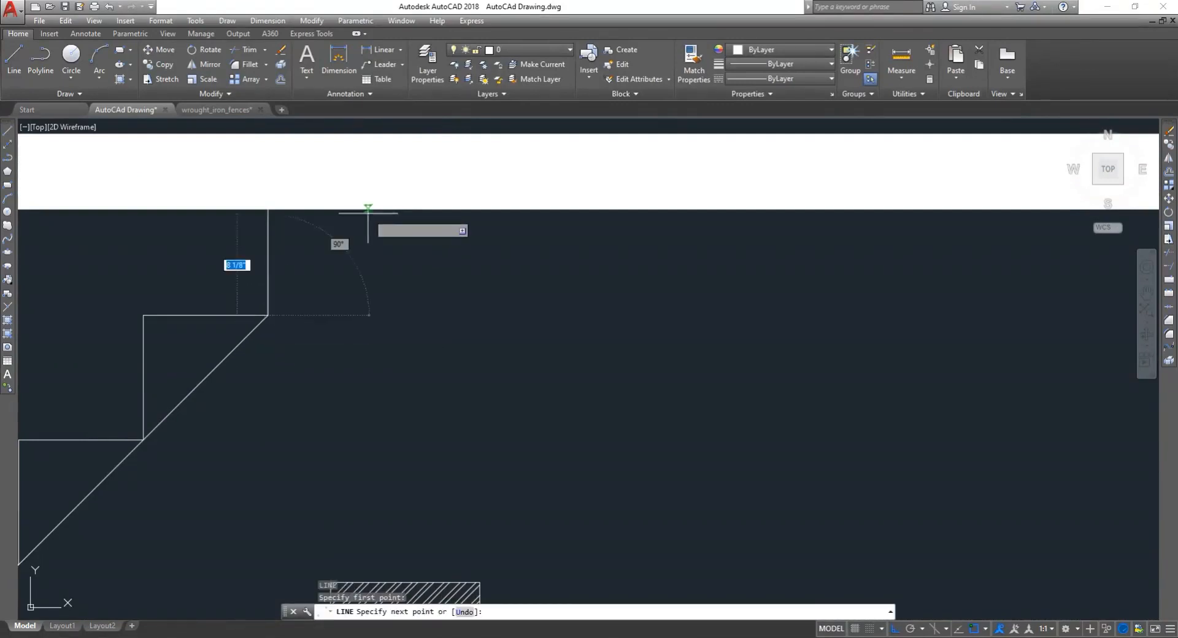
{"action": "left_click", "coordinate": [372, 209]}
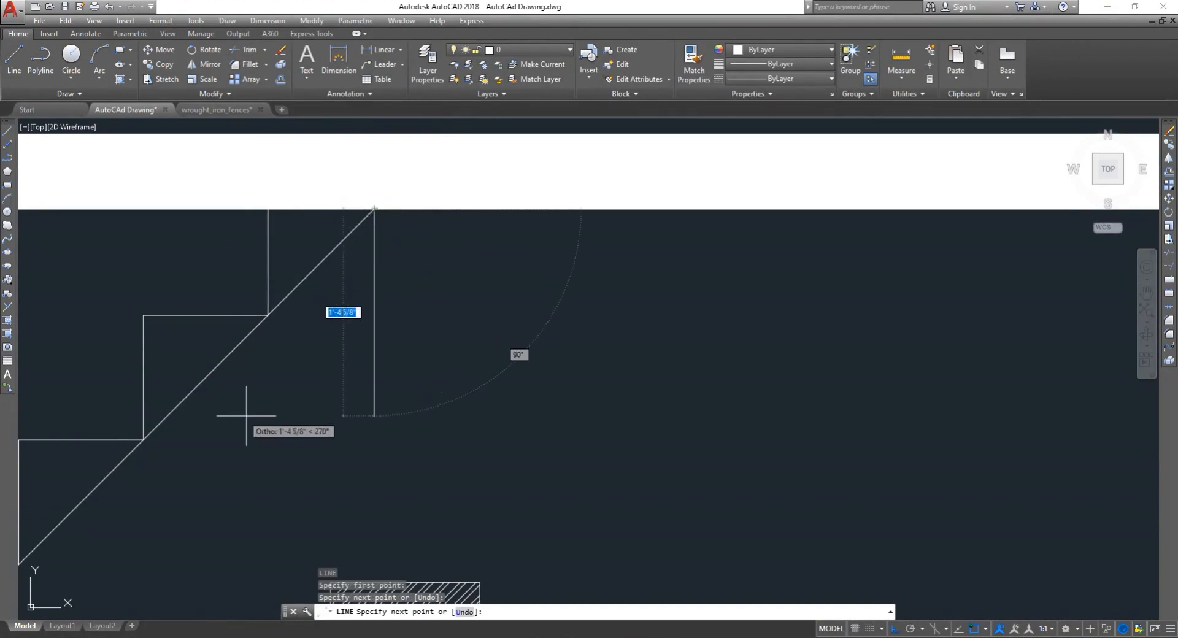
{"action": "key", "text": "Escape"}
- Examine the stair profile in the front elevation and compare its position with the staircase in the floor plan above
{"action": "scroll", "coordinate": [290, 412], "scroll_direction": "down", "scroll_amount": 4}
{"action": "scroll", "coordinate": [227, 476], "scroll_direction": "down", "scroll_amount": 4}
{"action": "scroll", "coordinate": [184, 521], "scroll_direction": "up", "scroll_amount": 4}
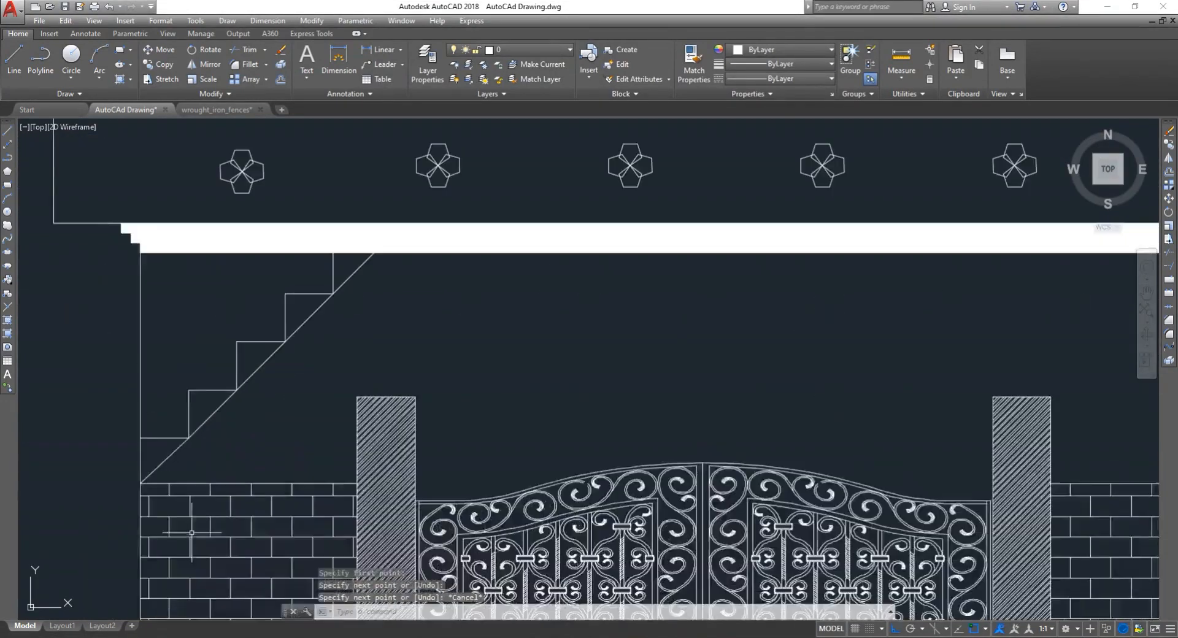
{"action": "scroll", "coordinate": [276, 457], "scroll_direction": "down", "scroll_amount": 6}
{"action": "scroll", "coordinate": [275, 455], "scroll_direction": "down", "scroll_amount": 2}
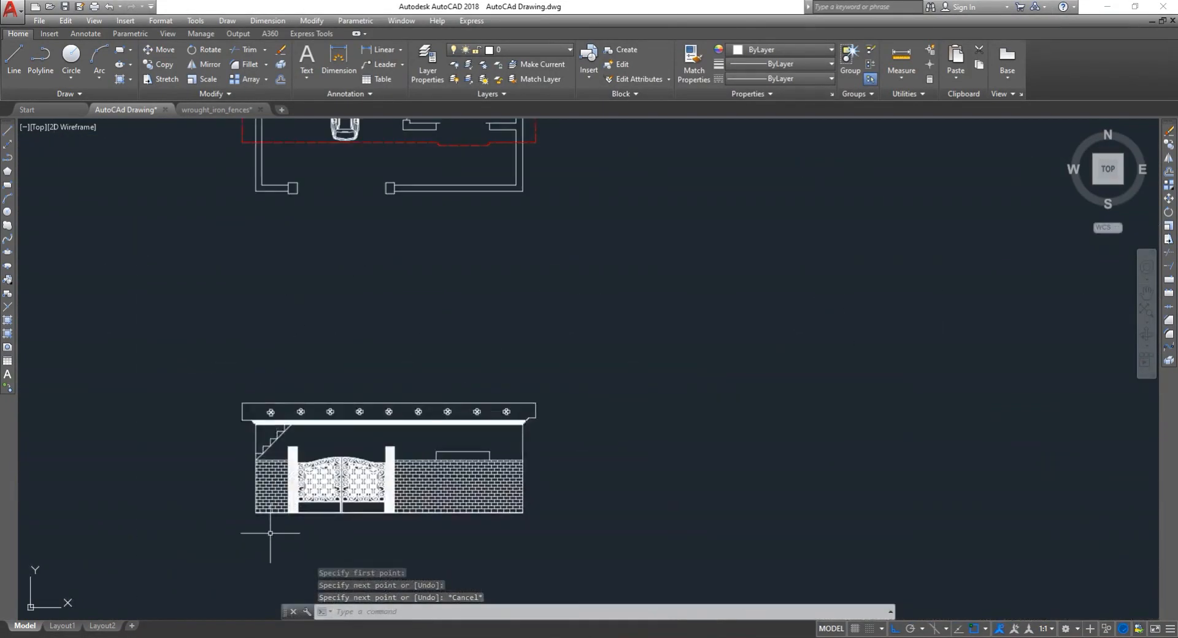
{"action": "scroll", "coordinate": [353, 398], "scroll_direction": "up", "scroll_amount": 4}
{"action": "scroll", "coordinate": [224, 489], "scroll_direction": "down", "scroll_amount": 4}
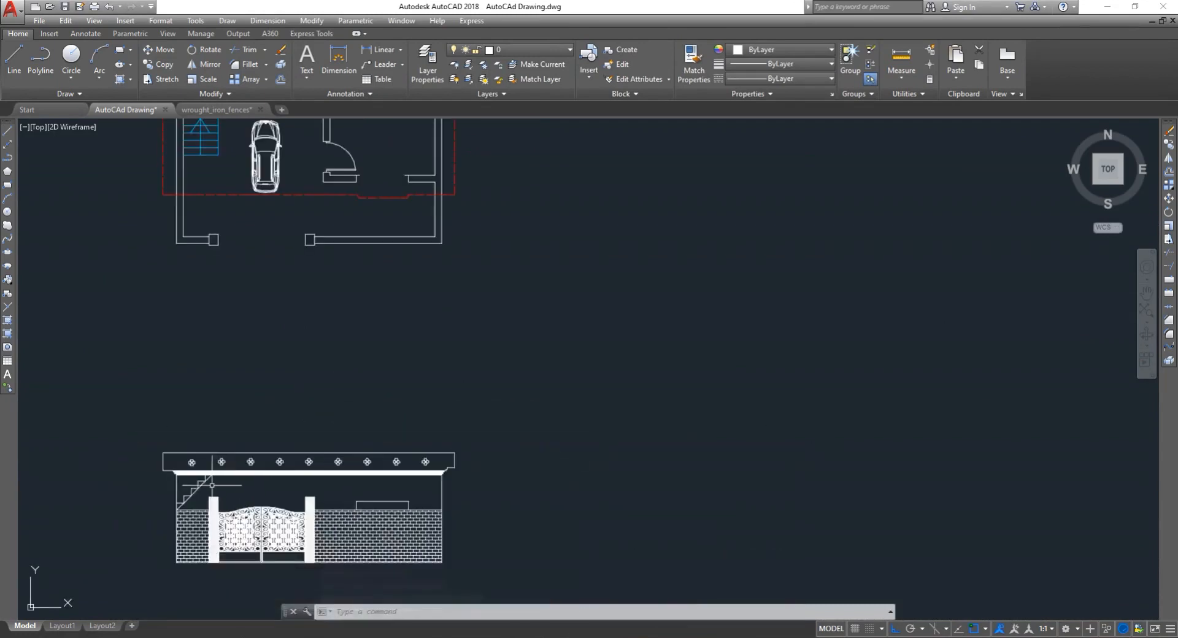
{"action": "scroll", "coordinate": [186, 525], "scroll_direction": "up", "scroll_amount": 4}
{"action": "scroll", "coordinate": [186, 525], "scroll_direction": "up", "scroll_amount": 2}
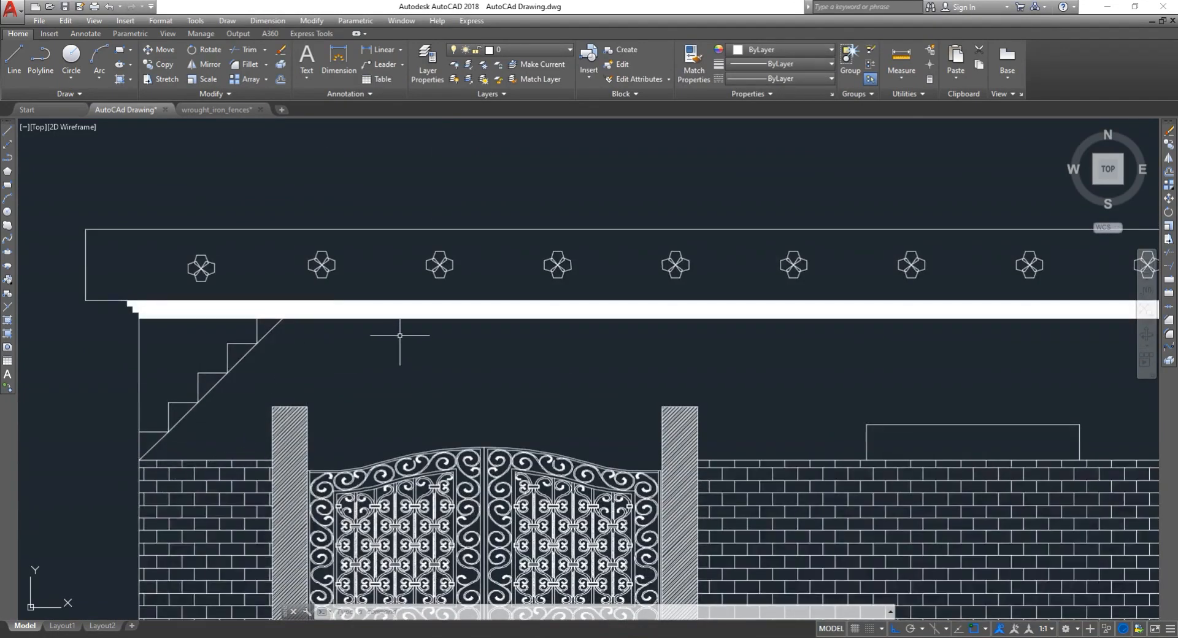
{"action": "scroll", "coordinate": [189, 476], "scroll_direction": "down", "scroll_amount": 1}
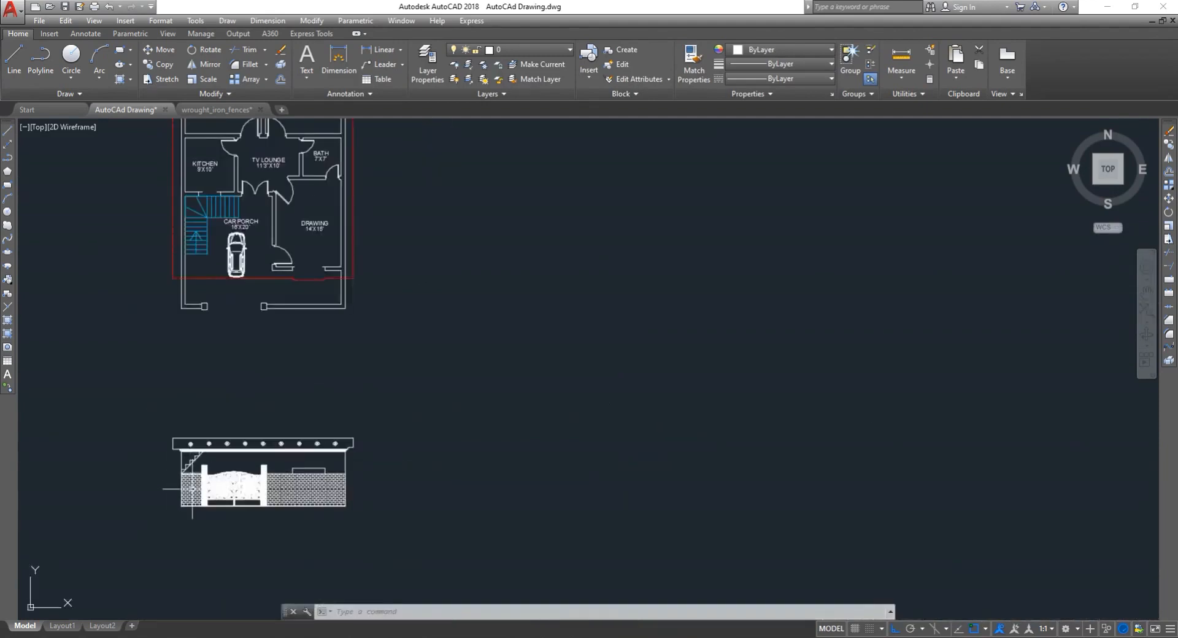
- Compare the front elevation's stair and left brick wall with the car porch staircase and boundary wall in the floor plan
{"action": "scroll", "coordinate": [187, 517], "scroll_direction": "up", "scroll_amount": 4}
{"action": "scroll", "coordinate": [187, 503], "scroll_direction": "down", "scroll_amount": 6}
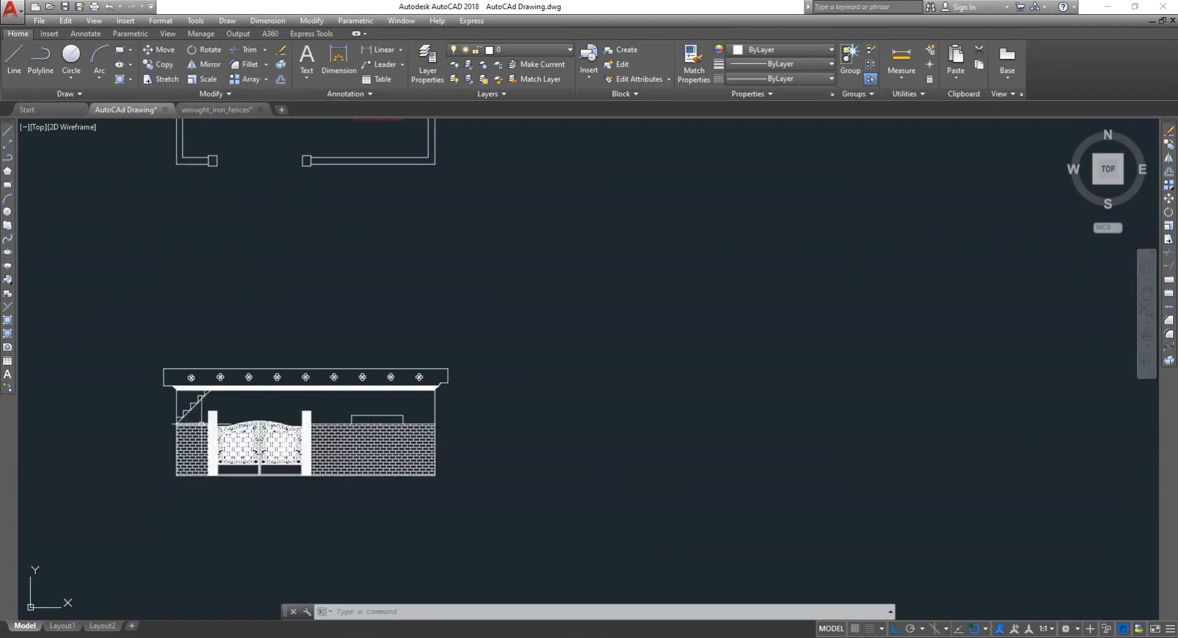
{"action": "scroll", "coordinate": [252, 383], "scroll_direction": "up", "scroll_amount": 4}
{"action": "scroll", "coordinate": [175, 423], "scroll_direction": "down", "scroll_amount": 8}
{"action": "scroll", "coordinate": [176, 397], "scroll_direction": "up", "scroll_amount": 5}
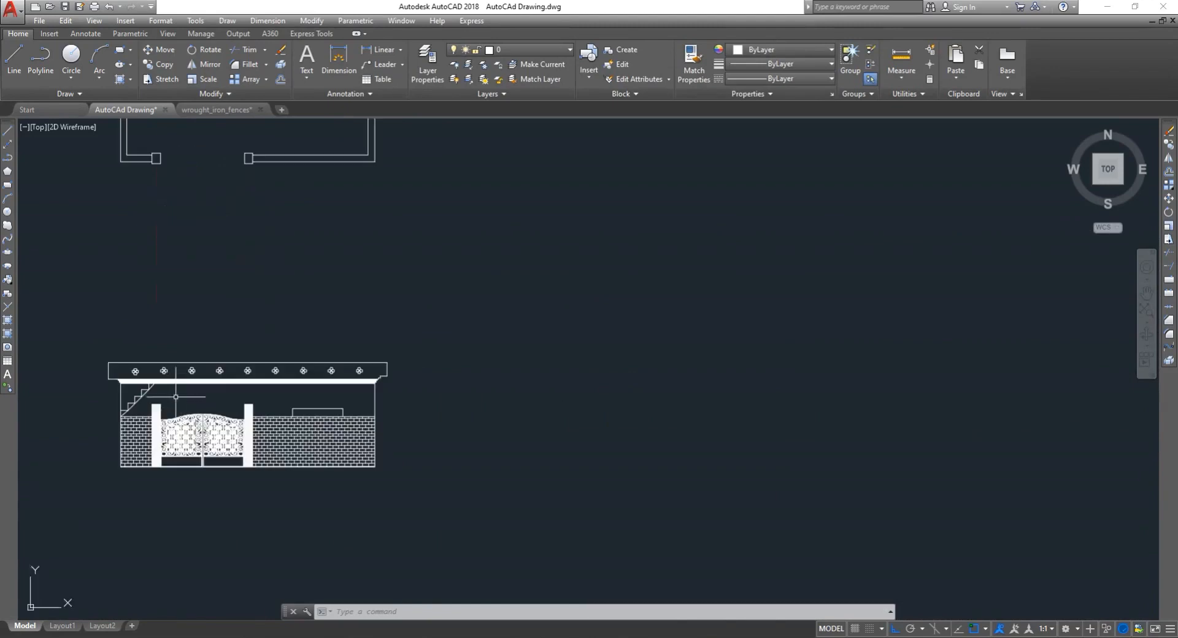
{"action": "scroll", "coordinate": [165, 414], "scroll_direction": "down", "scroll_amount": 2}
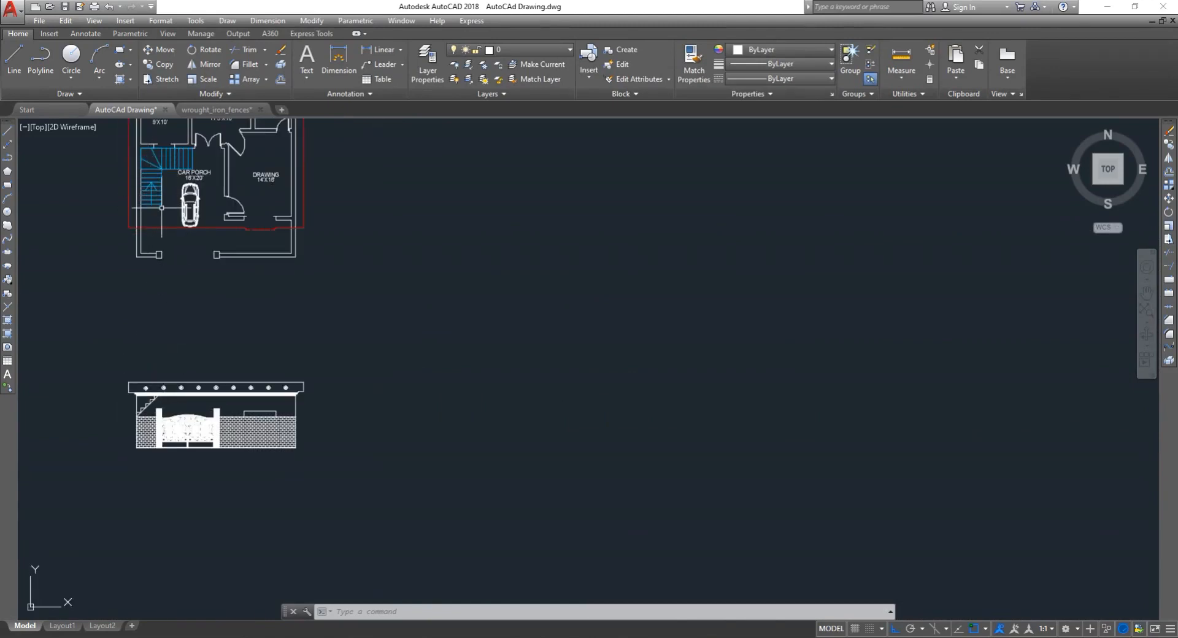
{"action": "scroll", "coordinate": [159, 208], "scroll_direction": "up", "scroll_amount": 3}
{"action": "scroll", "coordinate": [159, 208], "scroll_direction": "down", "scroll_amount": 3}
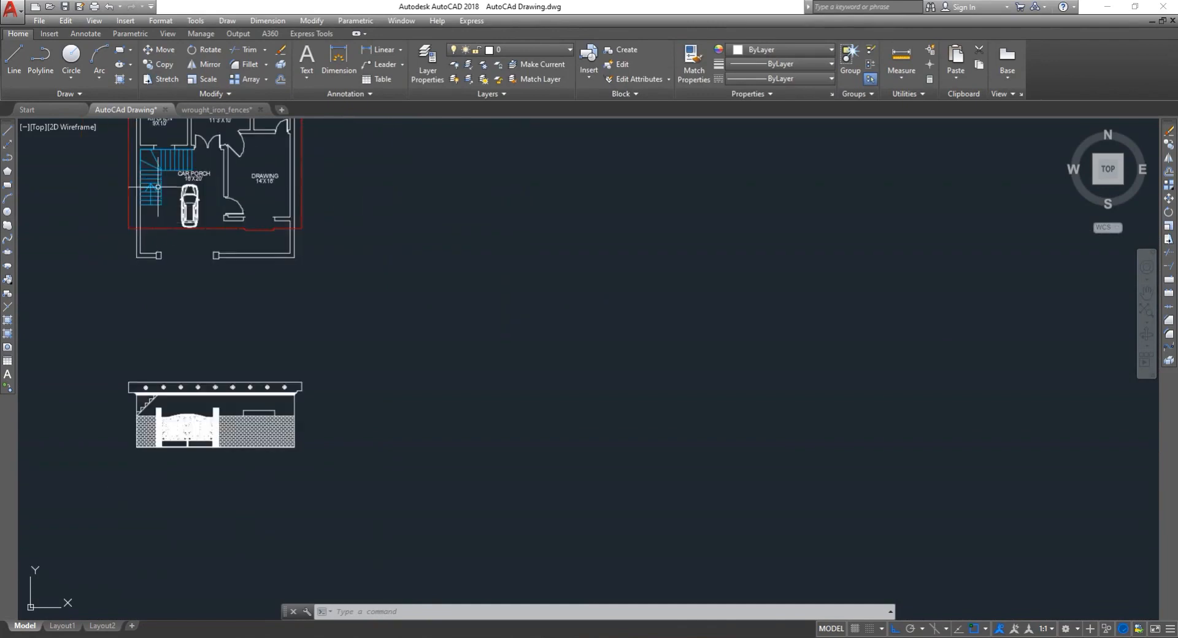
{"action": "scroll", "coordinate": [159, 187], "scroll_direction": "up", "scroll_amount": 4}
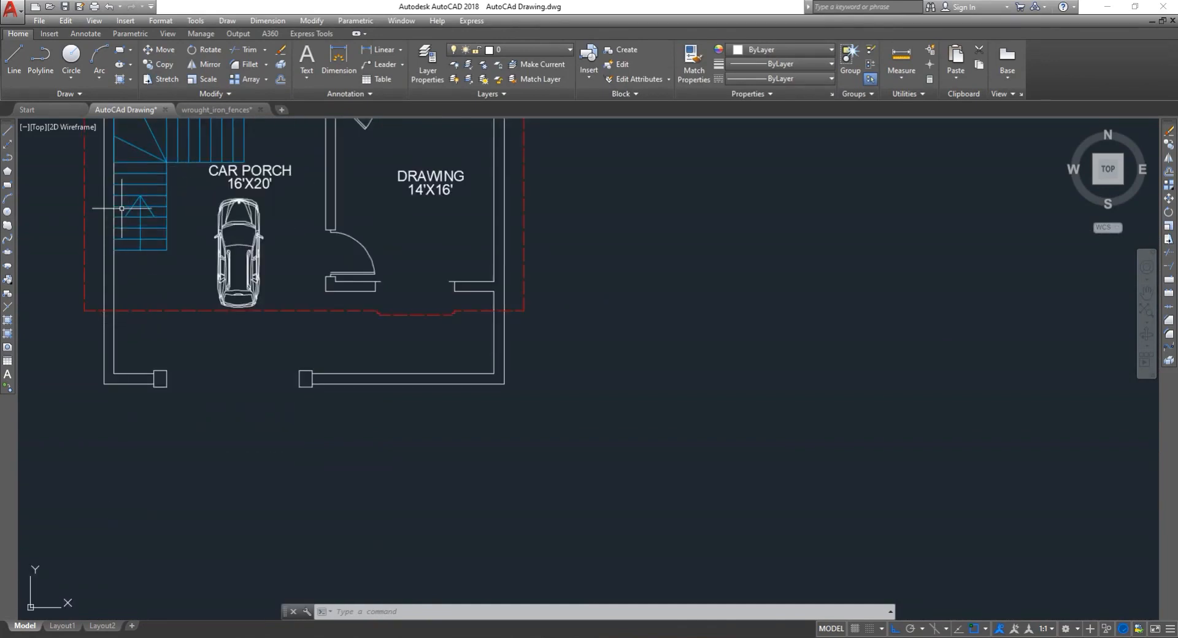
{"action": "scroll", "coordinate": [135, 265], "scroll_direction": "down", "scroll_amount": 6}
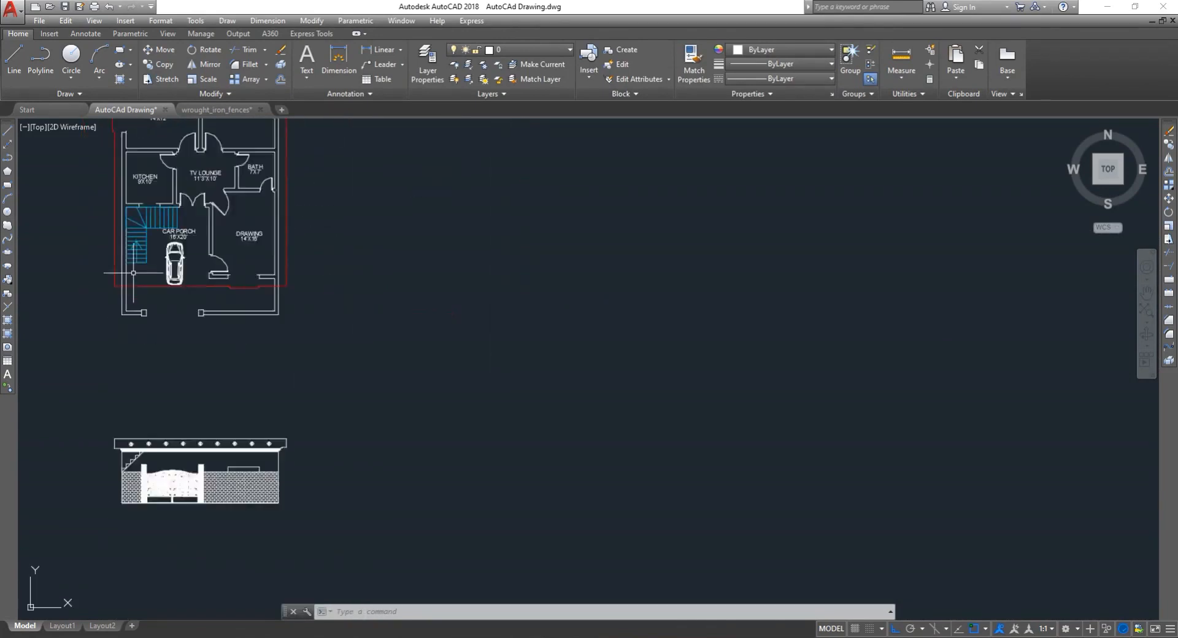
{"action": "scroll", "coordinate": [126, 429], "scroll_direction": "up", "scroll_amount": 4}
{"action": "scroll", "coordinate": [132, 365], "scroll_direction": "up", "scroll_amount": 4}
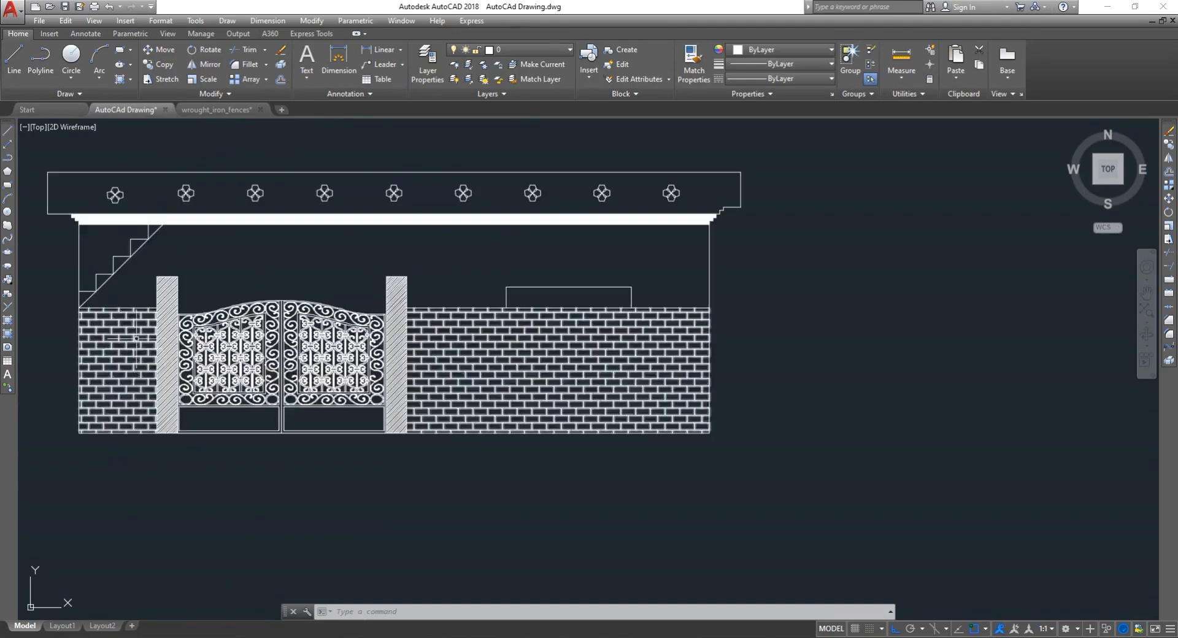
{"action": "scroll", "coordinate": [132, 362], "scroll_direction": "down", "scroll_amount": 6}
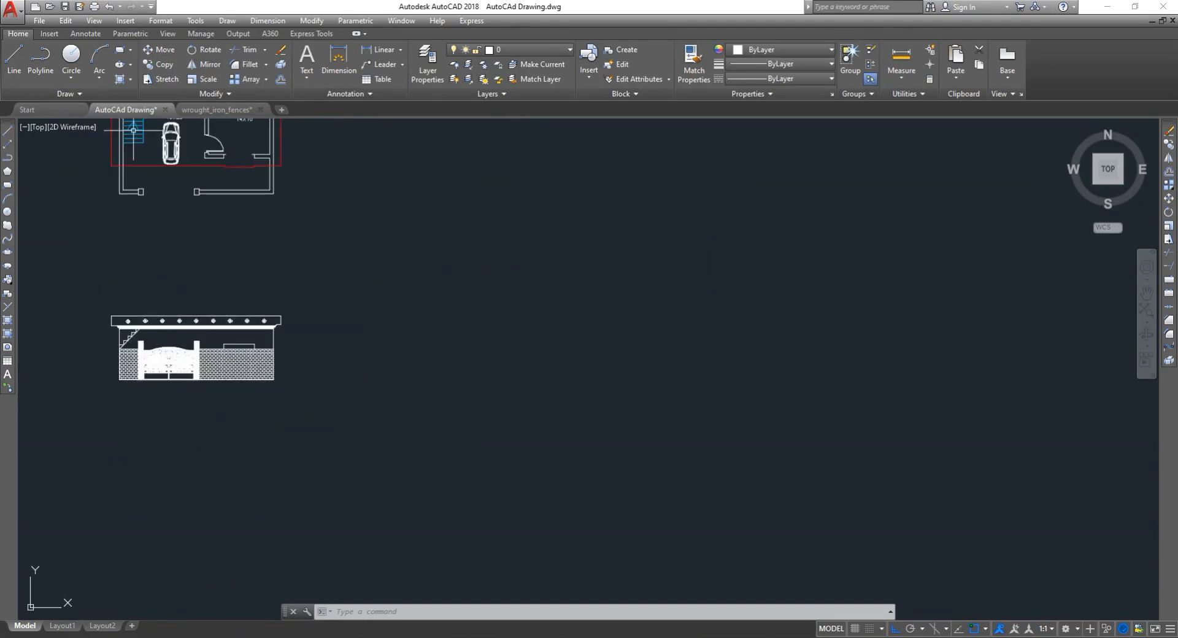
{"action": "scroll", "coordinate": [118, 396], "scroll_direction": "up", "scroll_amount": 5}
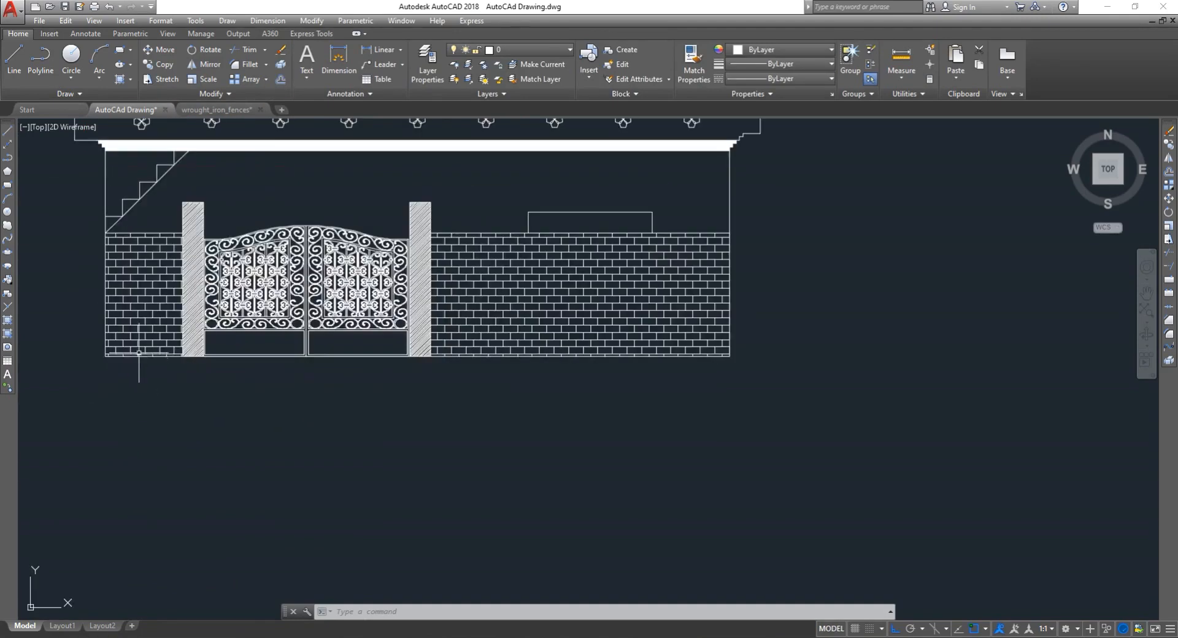
- Review the complete front elevation, including the stair, gate, pillars, brick walls, rectangular outline above the wall and roof-band motifs
{"action": "scroll", "coordinate": [140, 352], "scroll_direction": "down", "scroll_amount": 2}
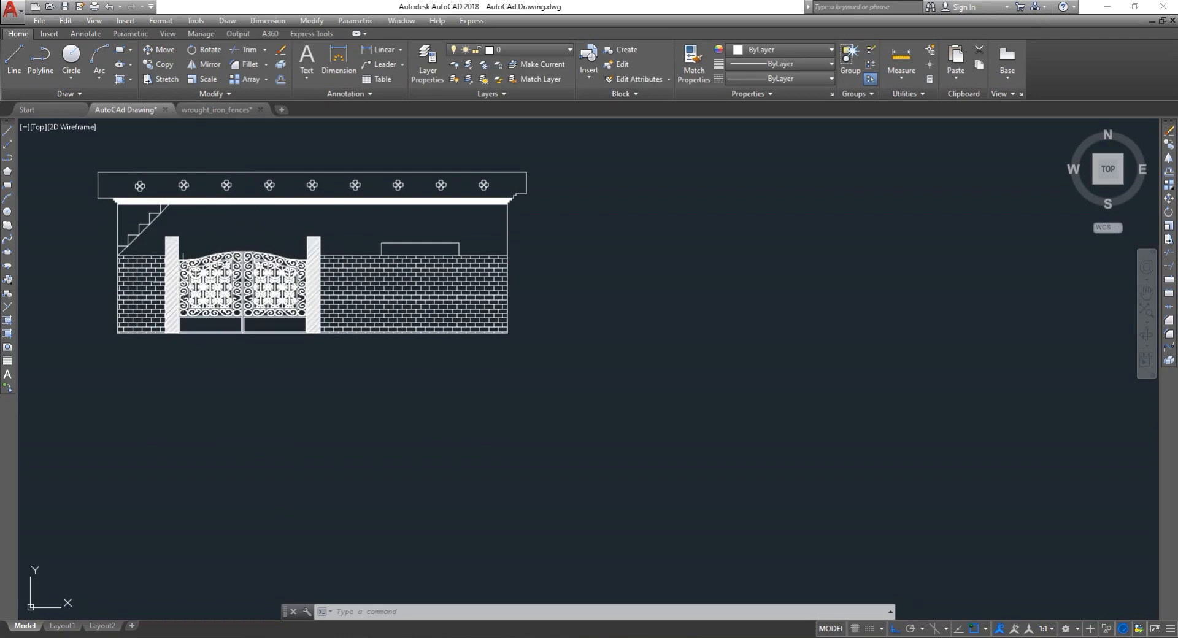
{"action": "scroll", "coordinate": [297, 325], "scroll_direction": "down", "scroll_amount": 2}
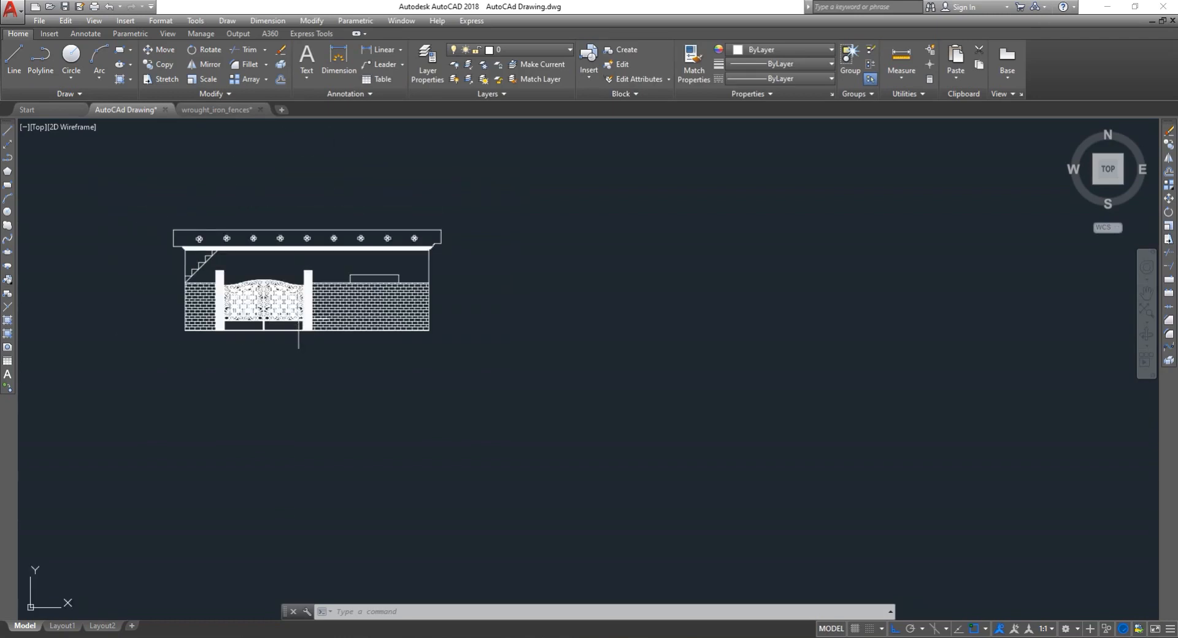
{"action": "scroll", "coordinate": [338, 300], "scroll_direction": "up", "scroll_amount": 4}
{"action": "scroll", "coordinate": [359, 299], "scroll_direction": "down", "scroll_amount": 4}
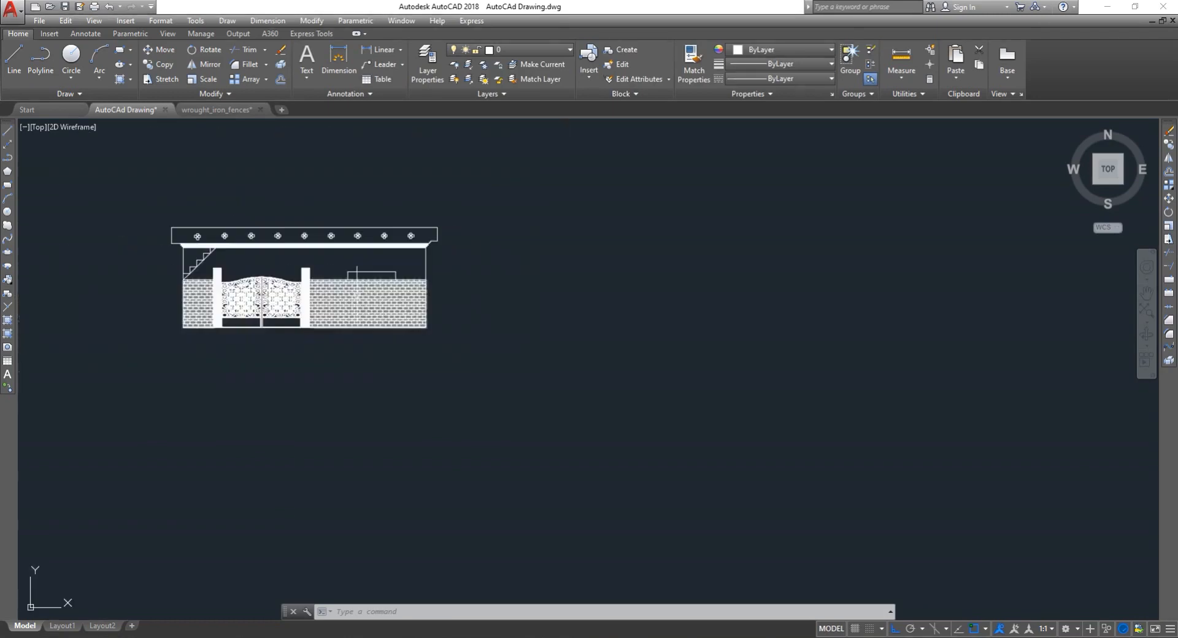
{"action": "left_click", "coordinate": [143, 209]}
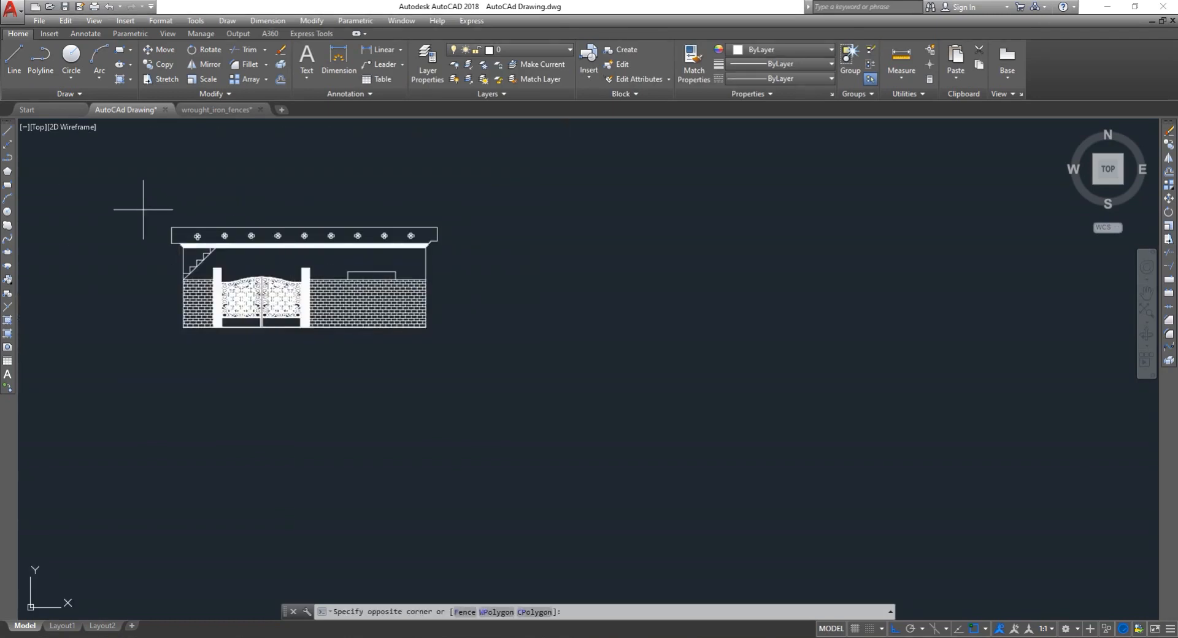
{"action": "left_click", "coordinate": [514, 370]}
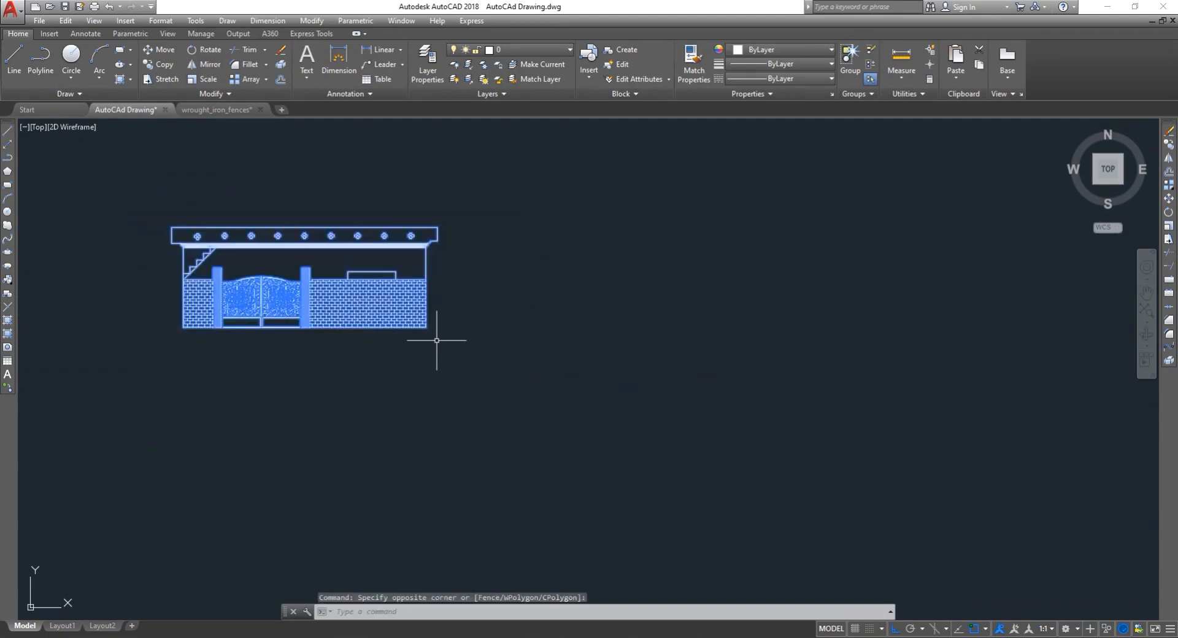
{"action": "key", "text": "Escape"}
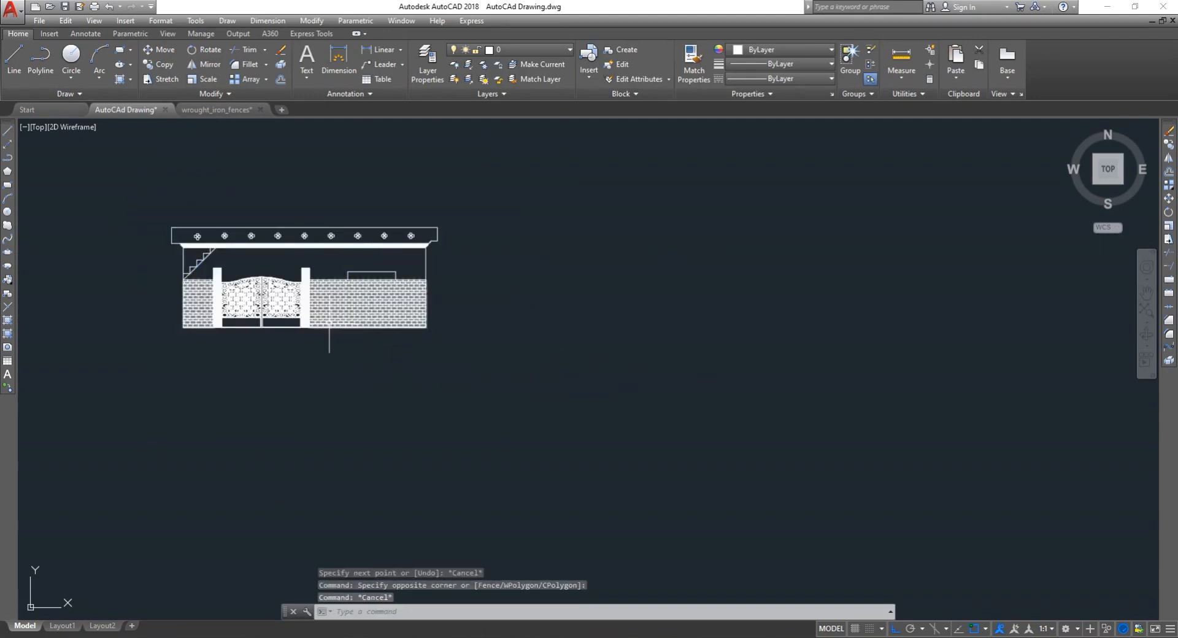
{"action": "scroll", "coordinate": [203, 253], "scroll_direction": "up", "scroll_amount": 4}
{"action": "scroll", "coordinate": [366, 365], "scroll_direction": "down", "scroll_amount": 2}
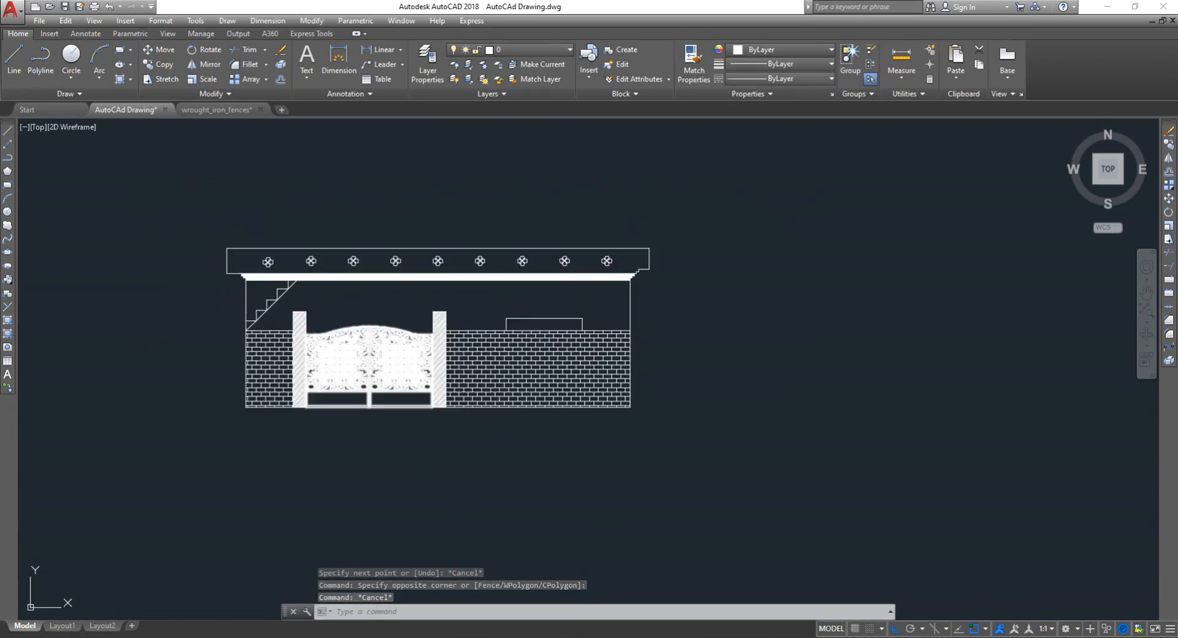
{"action": "scroll", "coordinate": [542, 310], "scroll_direction": "up", "scroll_amount": 4}
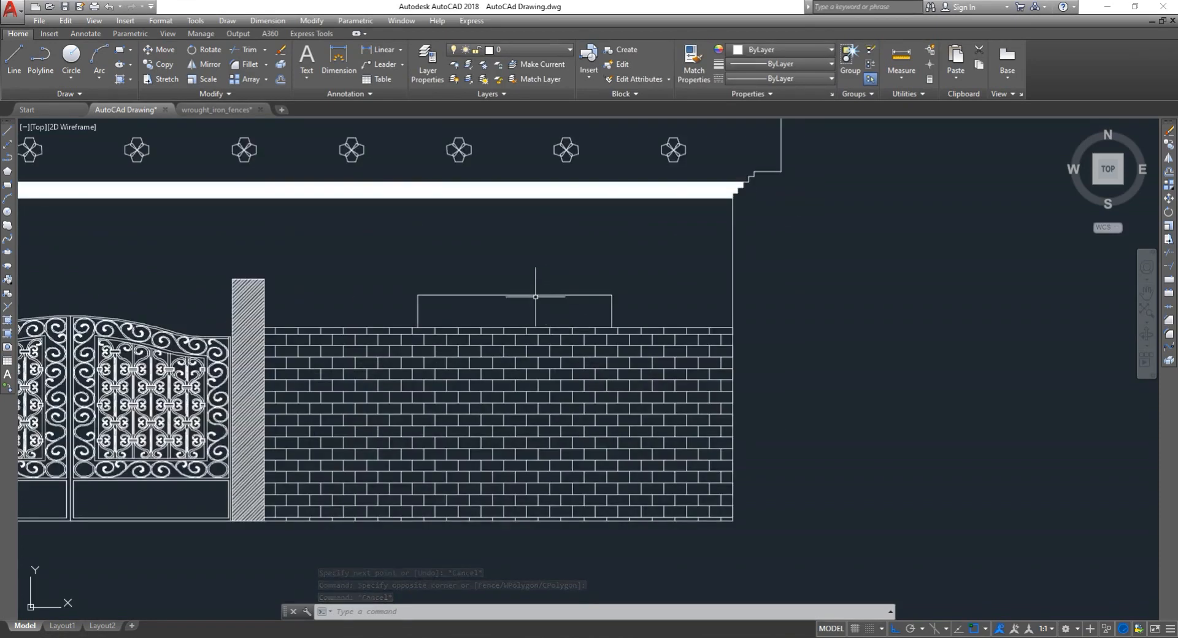
{"action": "scroll", "coordinate": [500, 419], "scroll_direction": "down", "scroll_amount": 2}
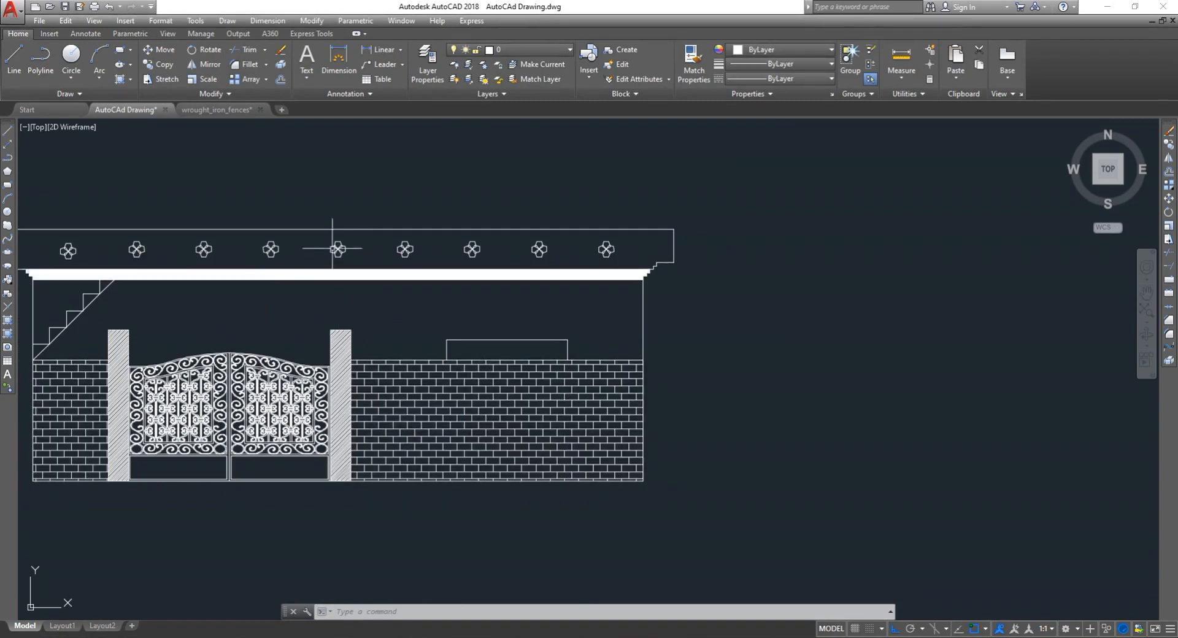
{"action": "scroll", "coordinate": [379, 226], "scroll_direction": "down", "scroll_amount": 4}
{"action": "scroll", "coordinate": [319, 218], "scroll_direction": "up", "scroll_amount": 4}
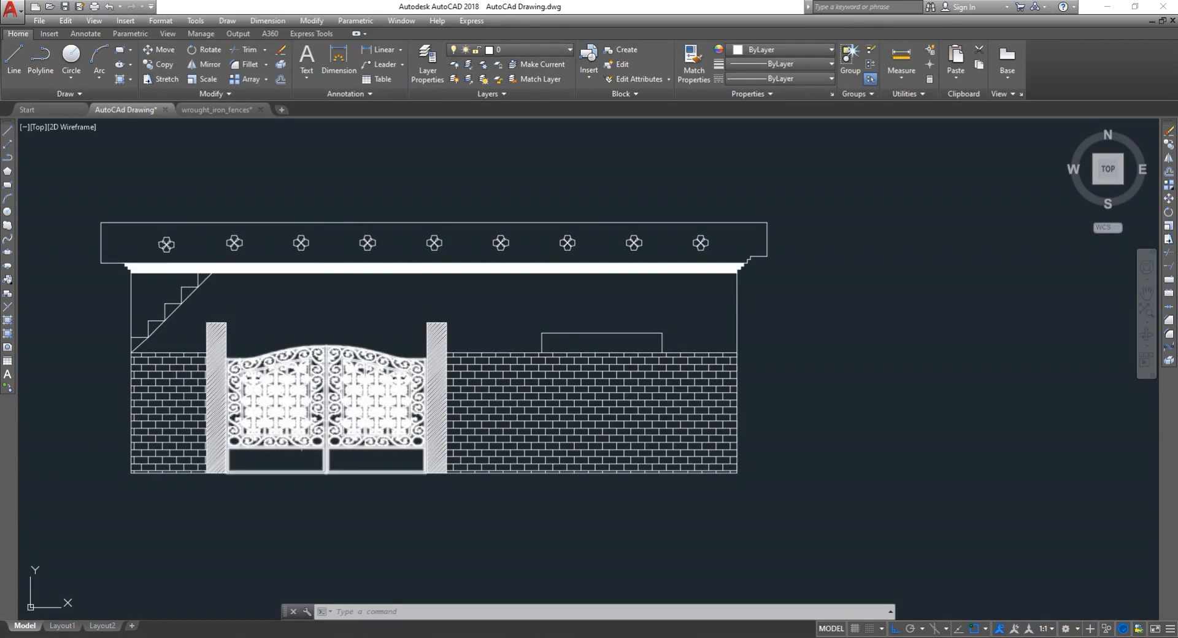
{"action": "scroll", "coordinate": [303, 448], "scroll_direction": "down", "scroll_amount": 4}
{"action": "left_click", "coordinate": [578, 488]}
{"action": "left_click", "coordinate": [127, 294]}
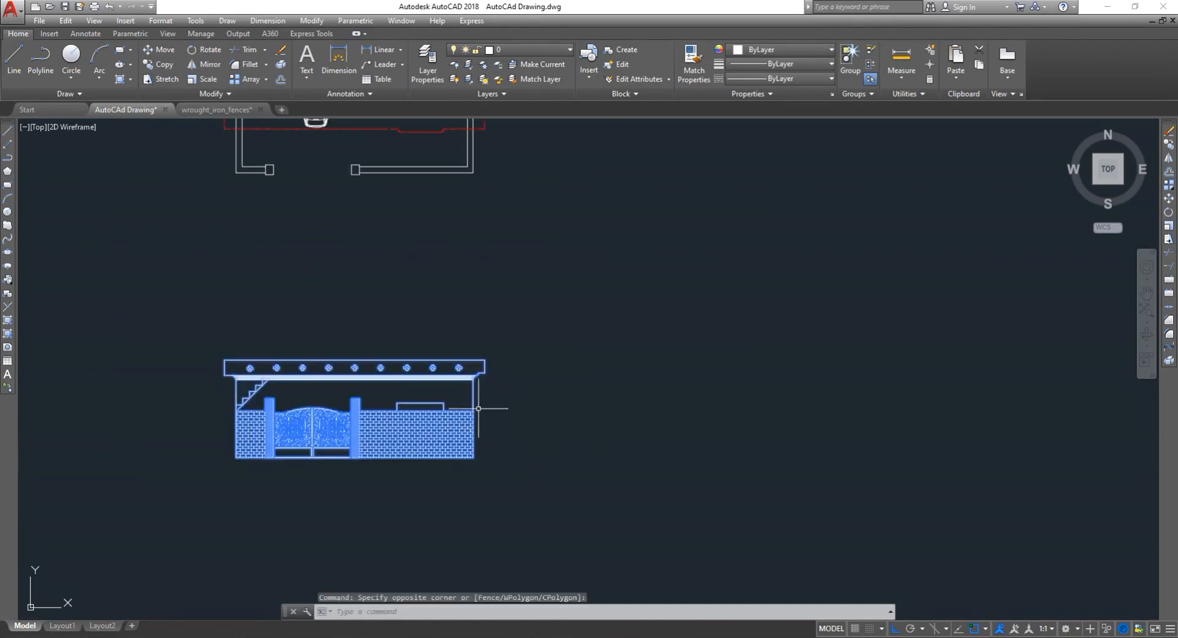
{"action": "key", "text": "Escape"}
- Examine the whole floor plan together with the front elevation below it, from the rear rooms to the front boundary wall
{"action": "scroll", "coordinate": [477, 408], "scroll_direction": "down", "scroll_amount": 5}
{"action": "scroll", "coordinate": [487, 245], "scroll_direction": "up", "scroll_amount": 4}
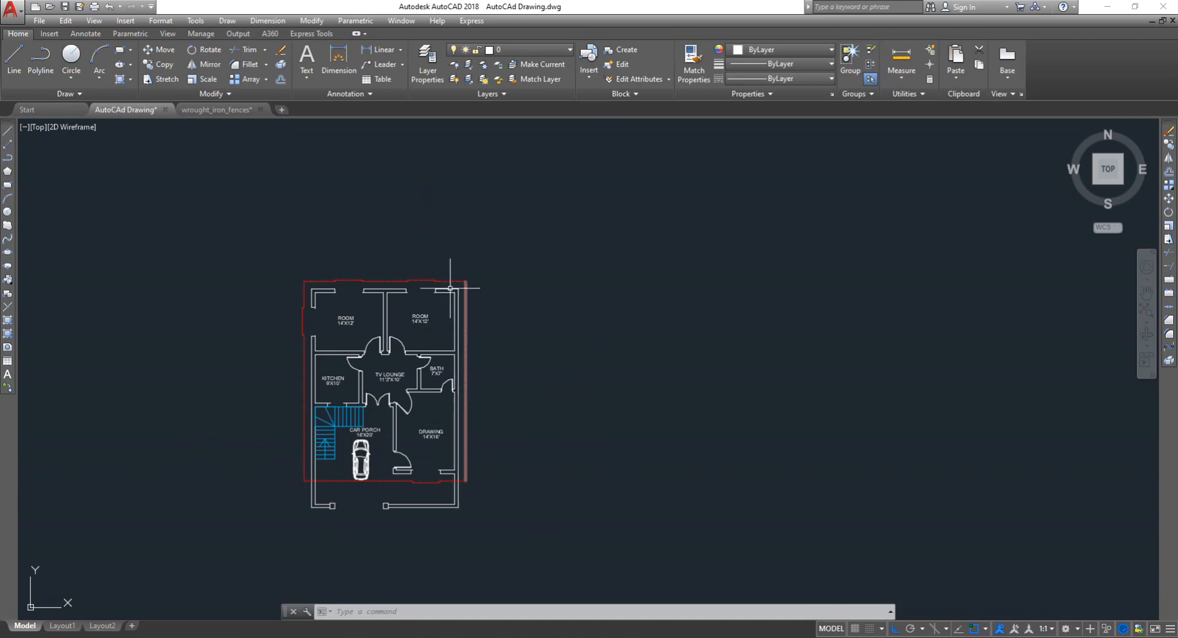
{"action": "scroll", "coordinate": [461, 490], "scroll_direction": "down", "scroll_amount": 6}
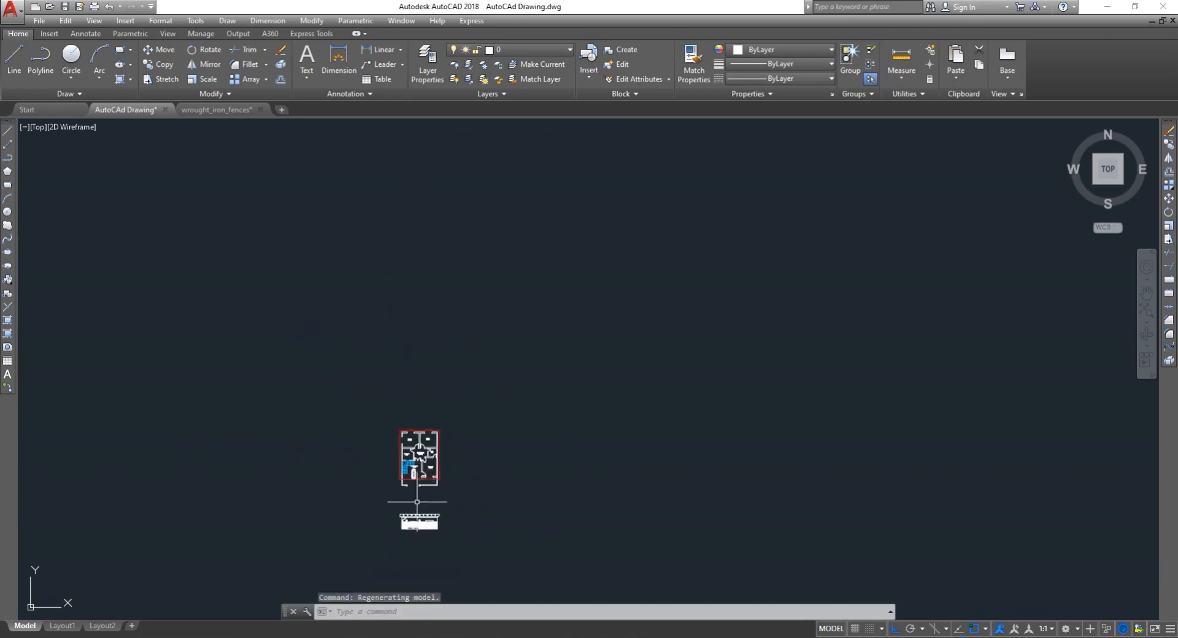
{"action": "scroll", "coordinate": [423, 494], "scroll_direction": "up", "scroll_amount": 4}
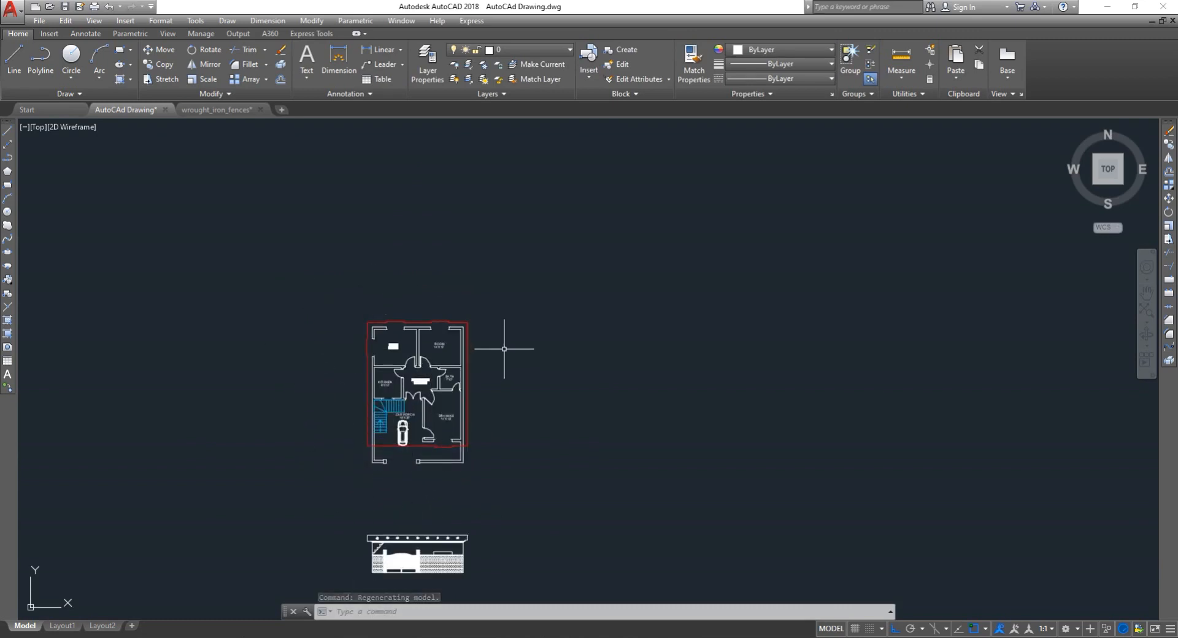
{"action": "scroll", "coordinate": [354, 494], "scroll_direction": "up", "scroll_amount": 4}
{"action": "scroll", "coordinate": [358, 490], "scroll_direction": "down", "scroll_amount": 4}
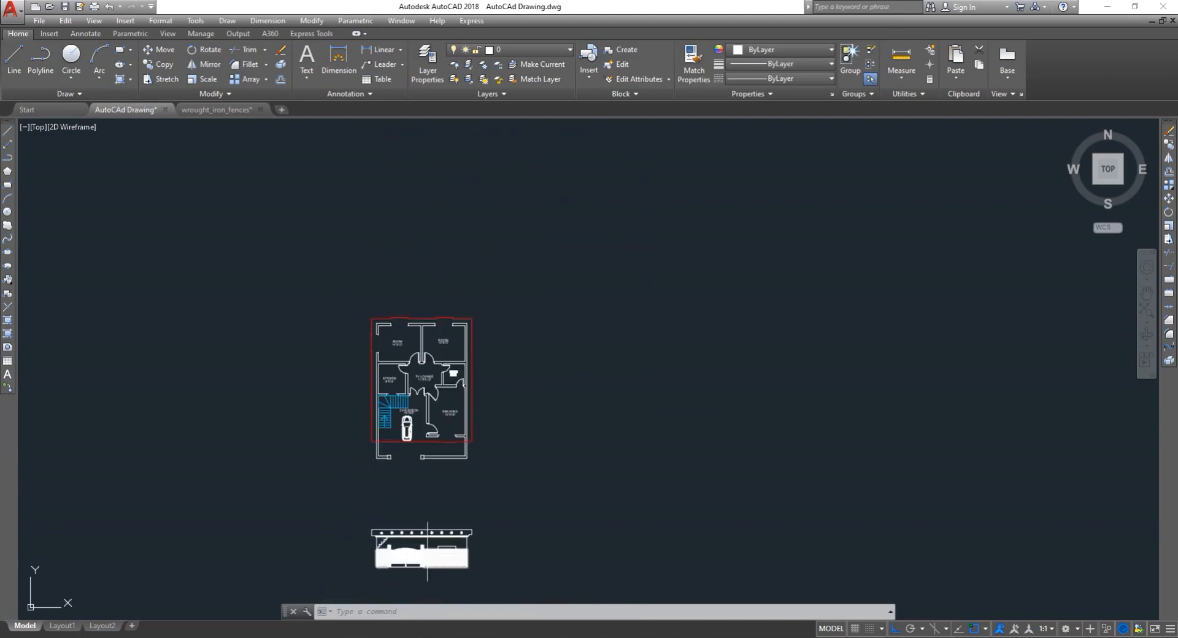